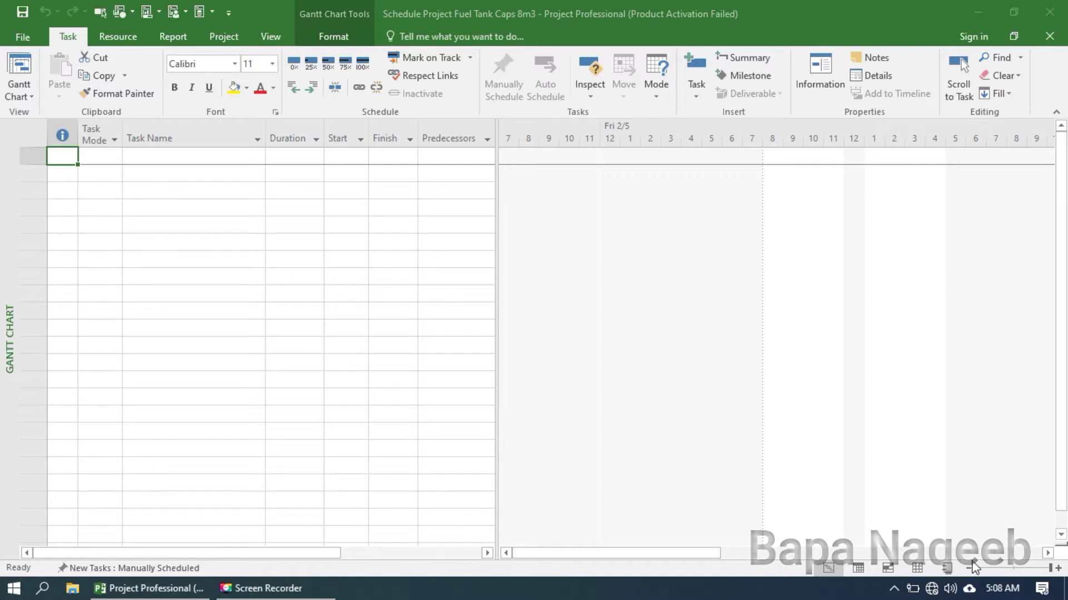
Review the Standard project calendar's working times and its list of holiday exceptions.
click(231, 39)
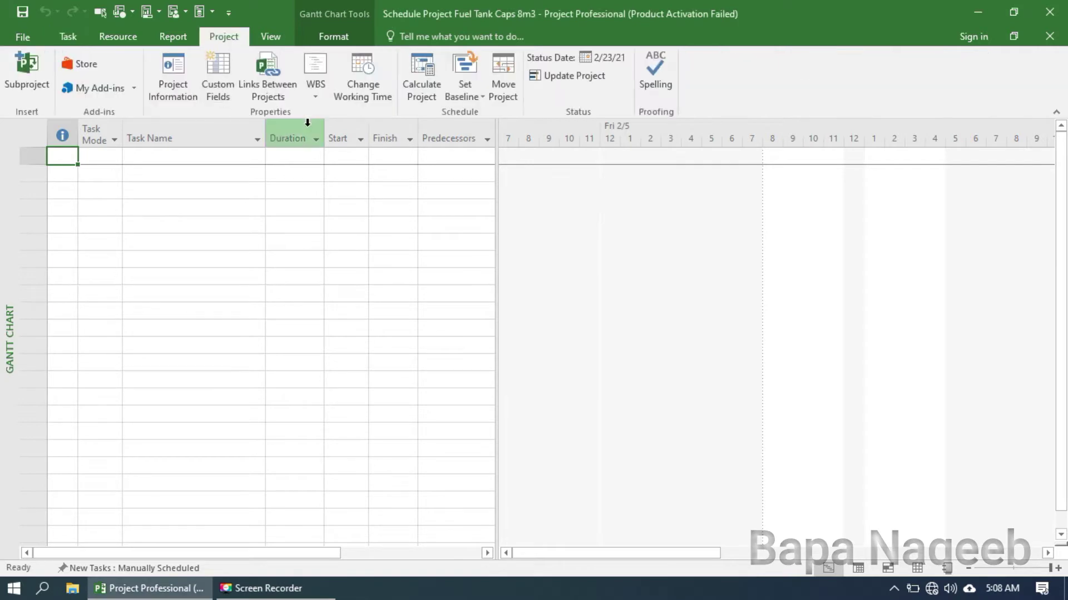
click(359, 83)
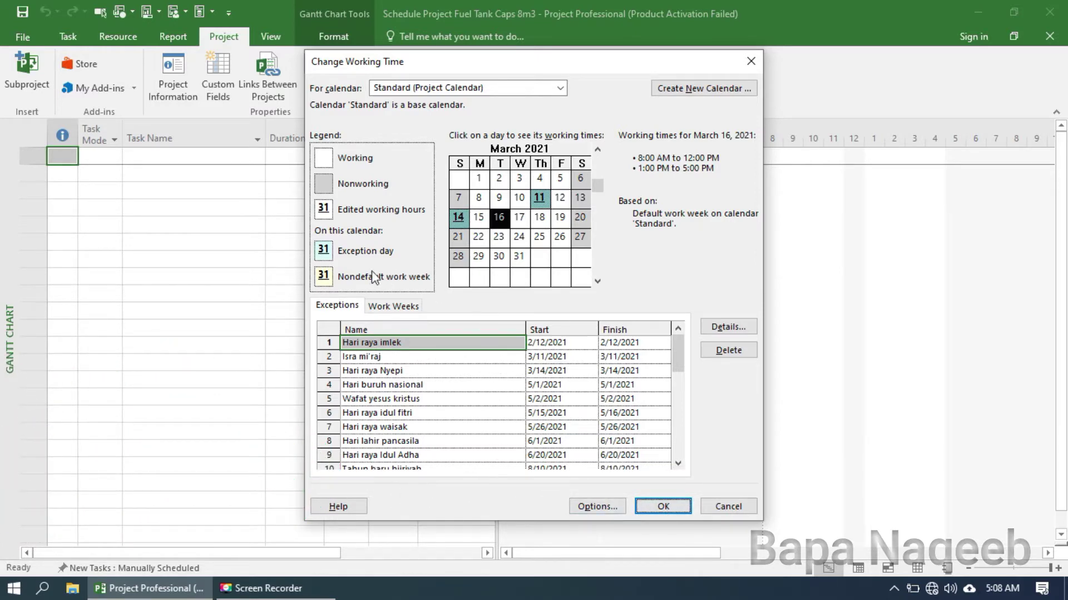
click(663, 507)
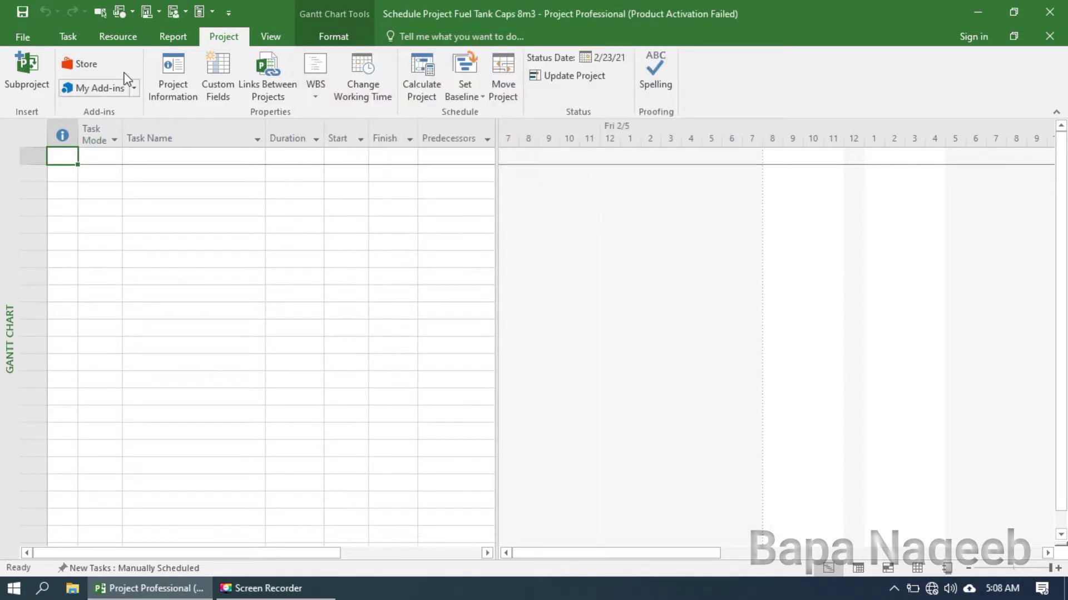
click(67, 38)
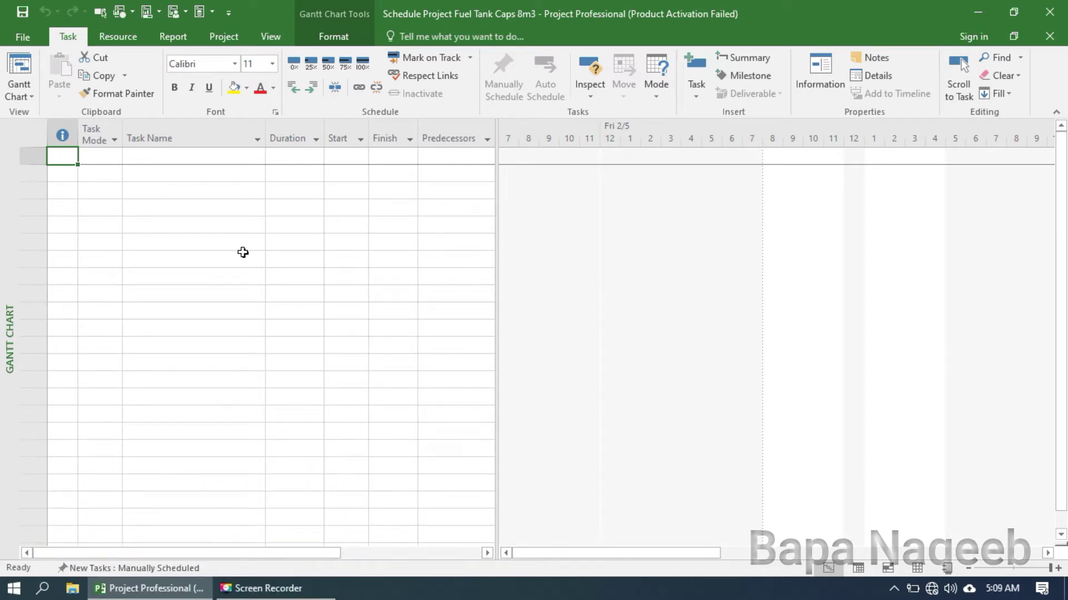
Enter "Finance" and "administration project" as the first two tasks in the empty schedule.
click(187, 153)
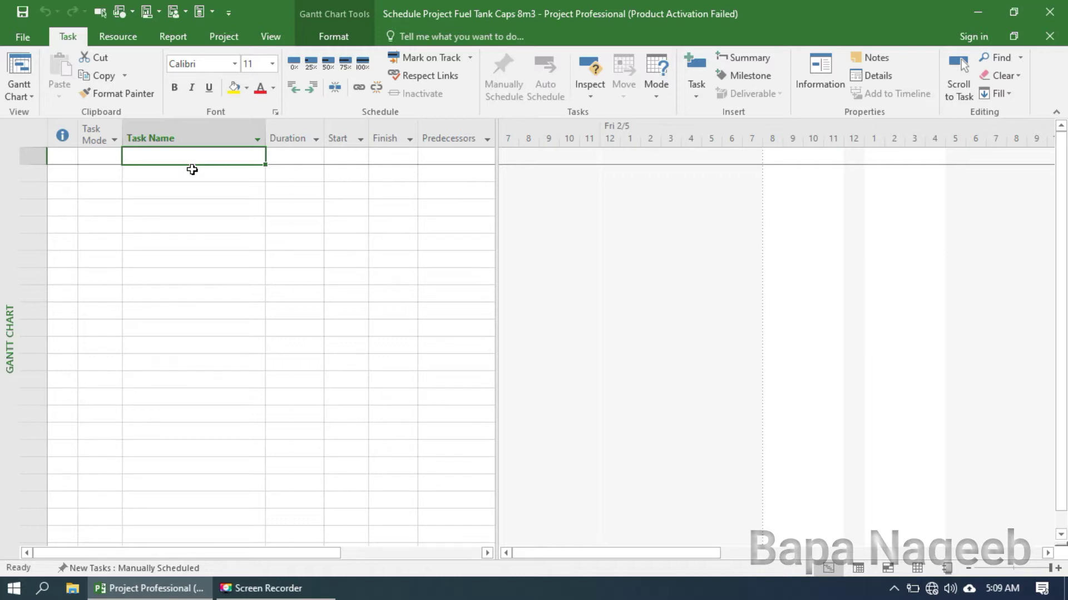
text(Fin)
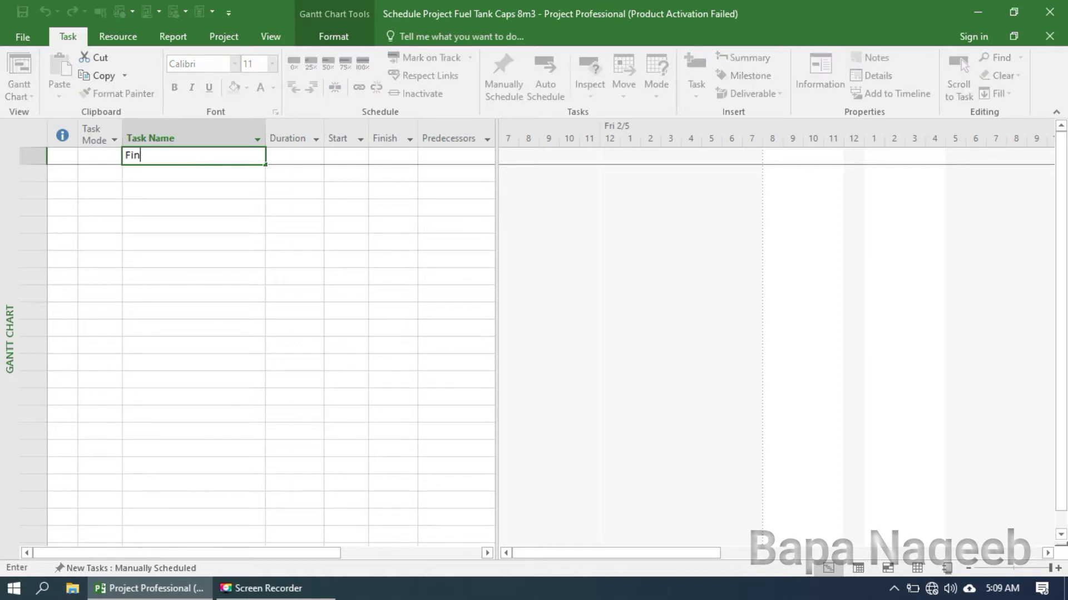
text(ance)
click(192, 169)
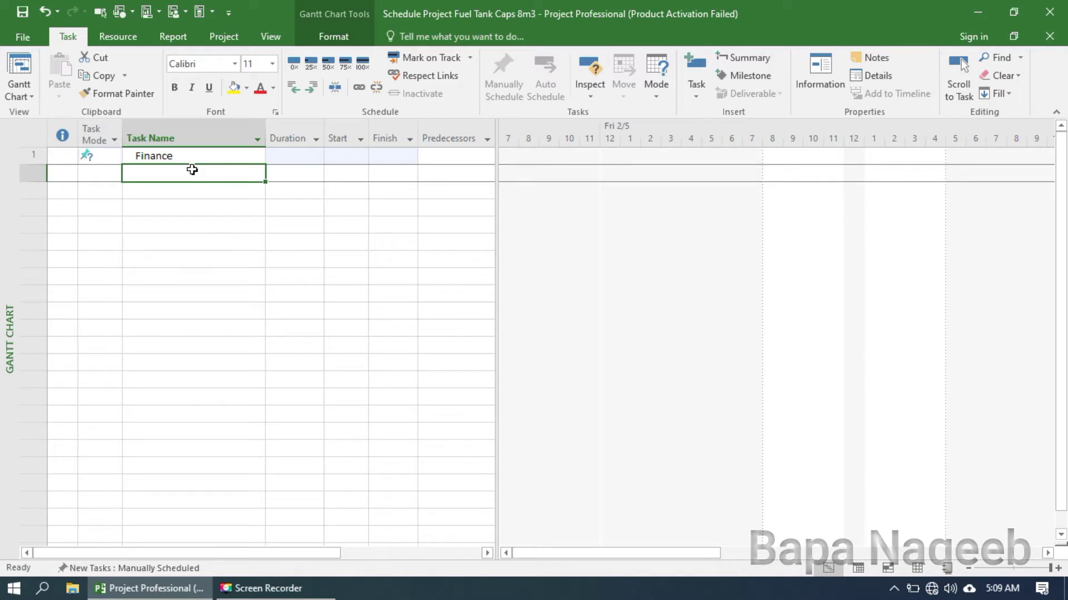
text(admini)
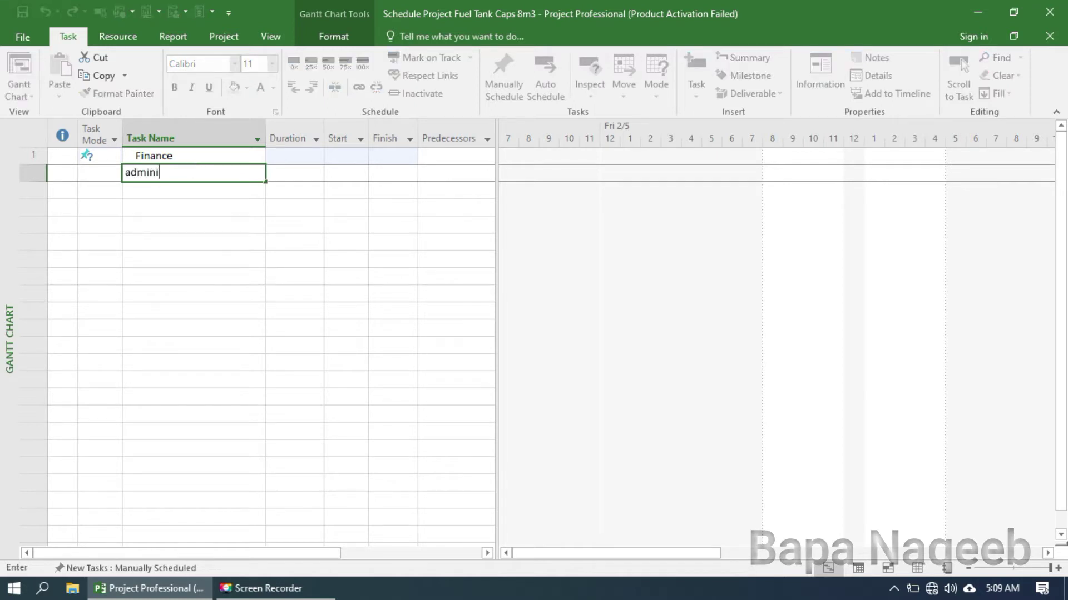
text(stration project)
key(Return)
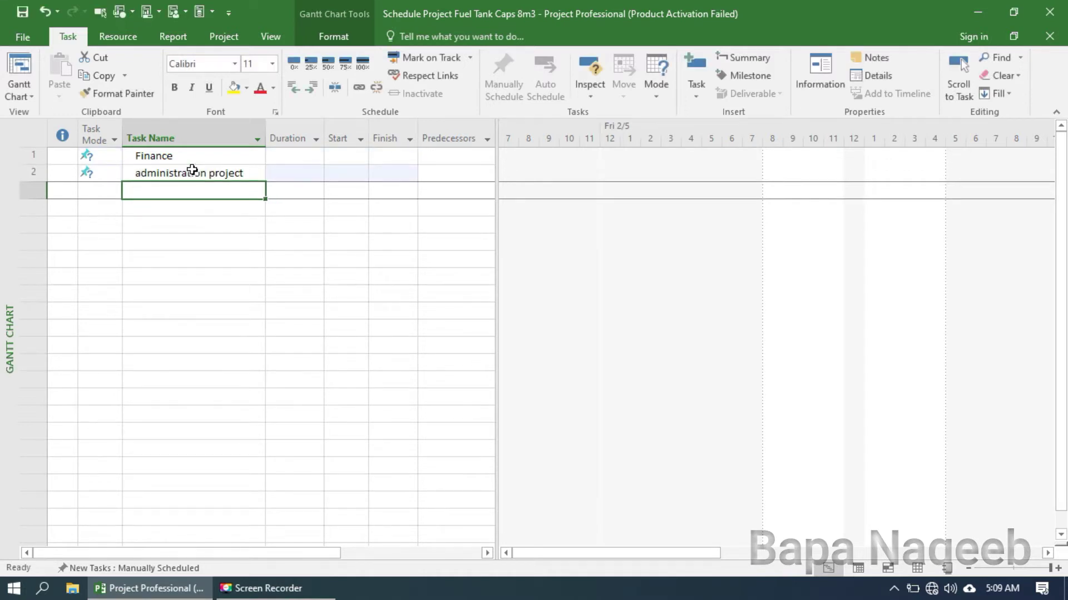
Add three tasks named "termin 1", "Termin 2" and "Termin 3" below administration project.
text(termin)
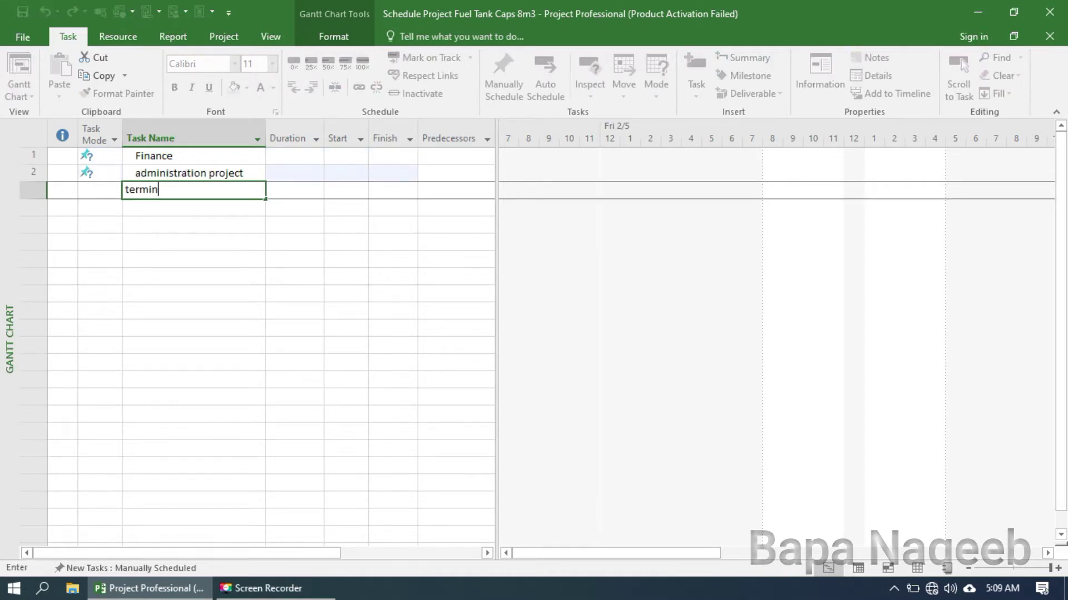
text( 1)
key(Return)
text(Termin)
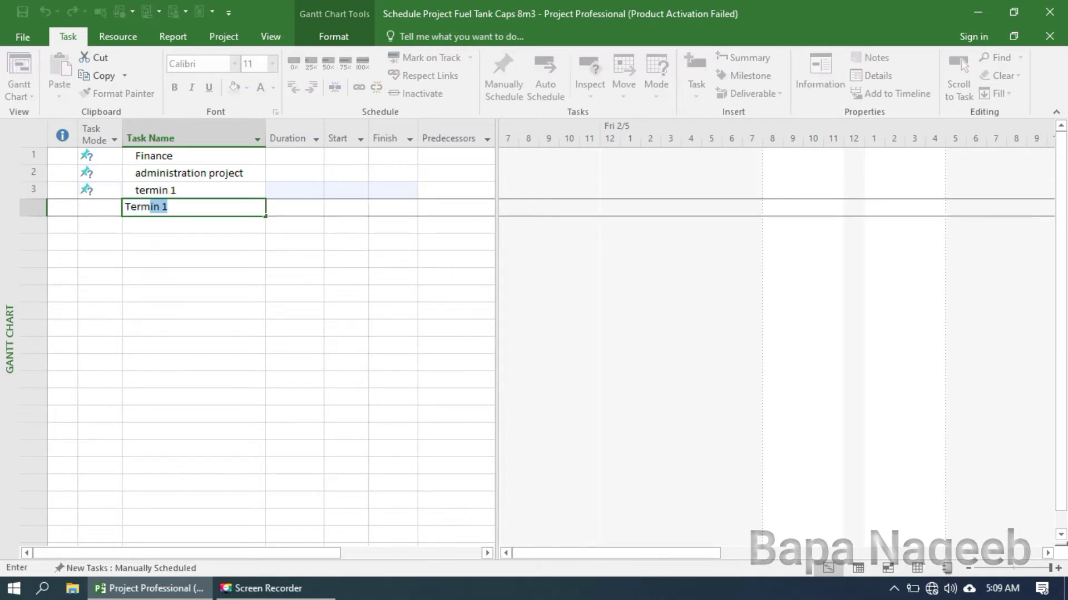
text( 2)
key(Return)
text(T)
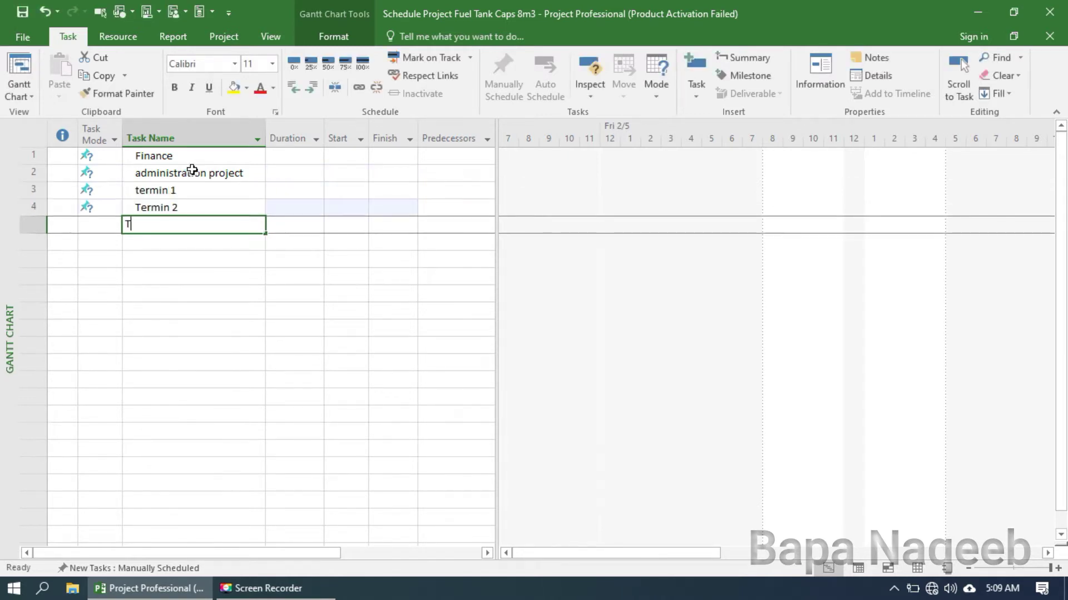
text(ermin 3)
key(Return)
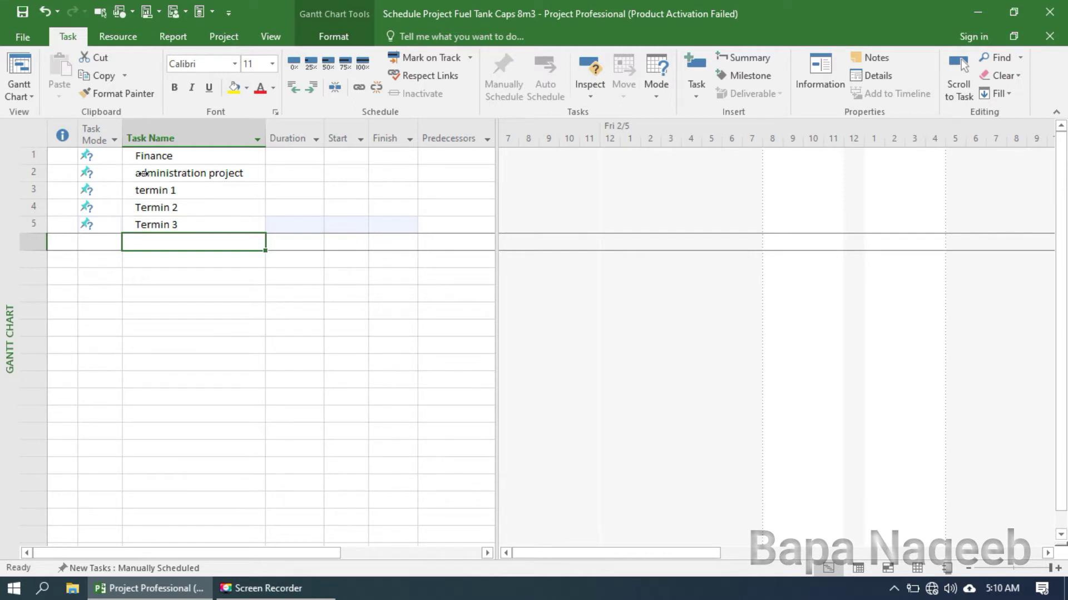
Indent the administration project task one level to make it a subtask of Finance.
drag(146, 172, 157, 173)
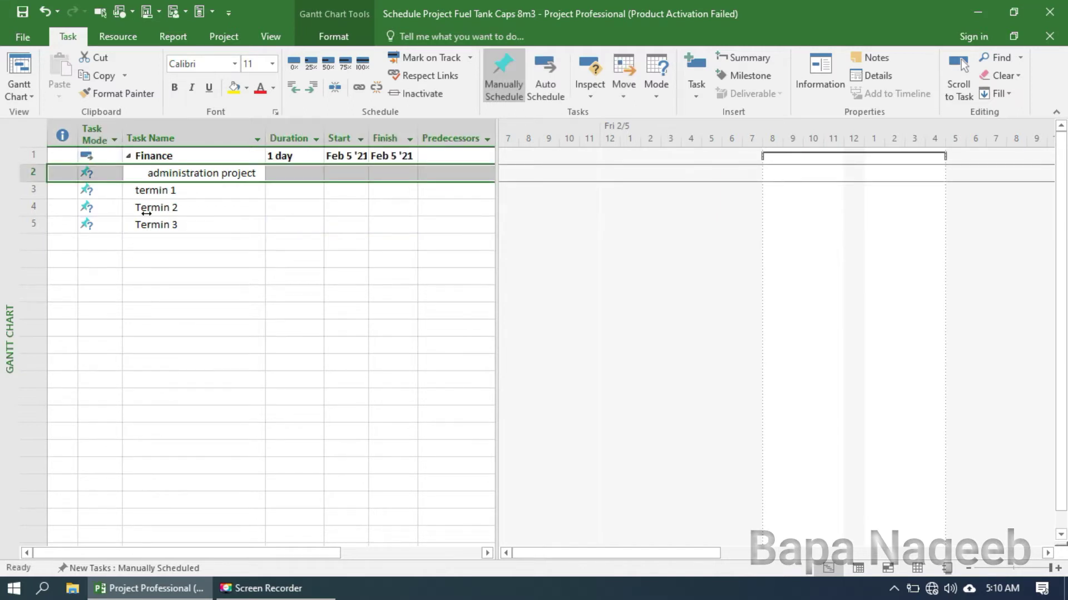
click(155, 173)
click(154, 155)
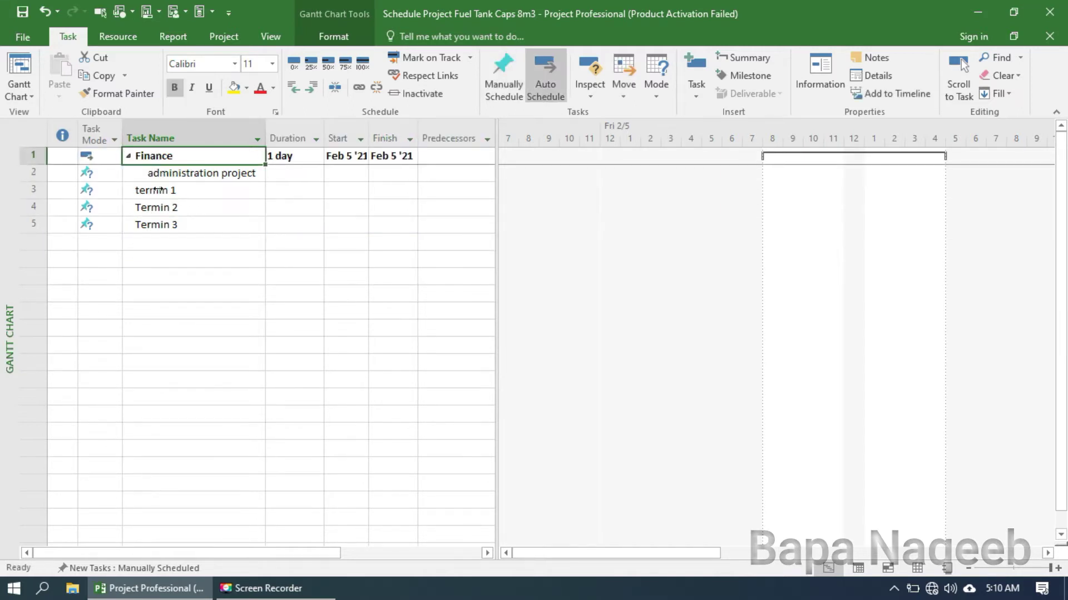
click(166, 177)
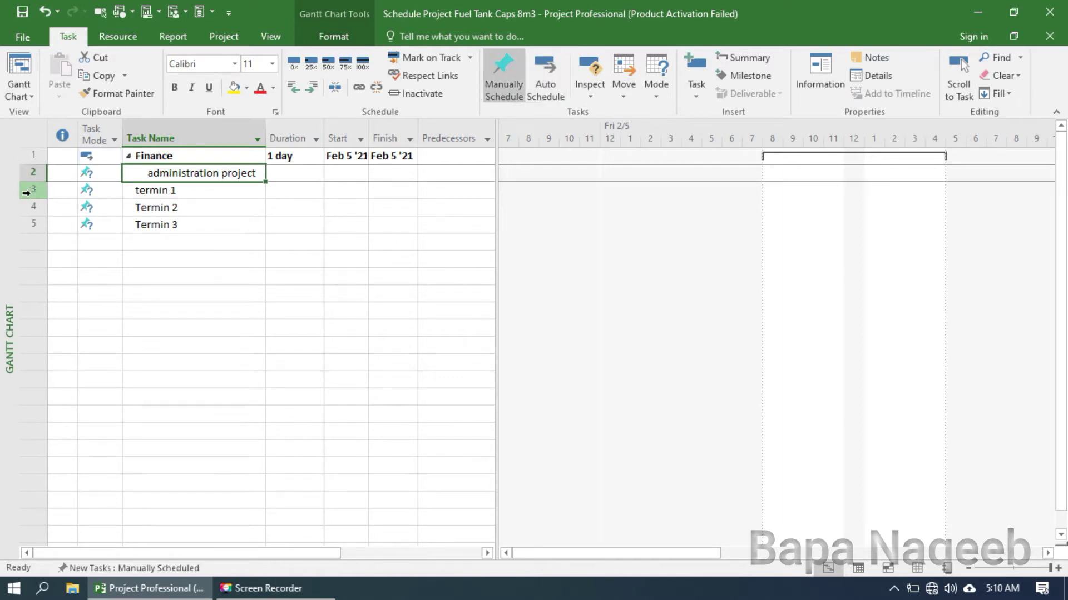
Indent the three termin tasks together, one level beneath Finance.
drag(33, 189, 28, 223)
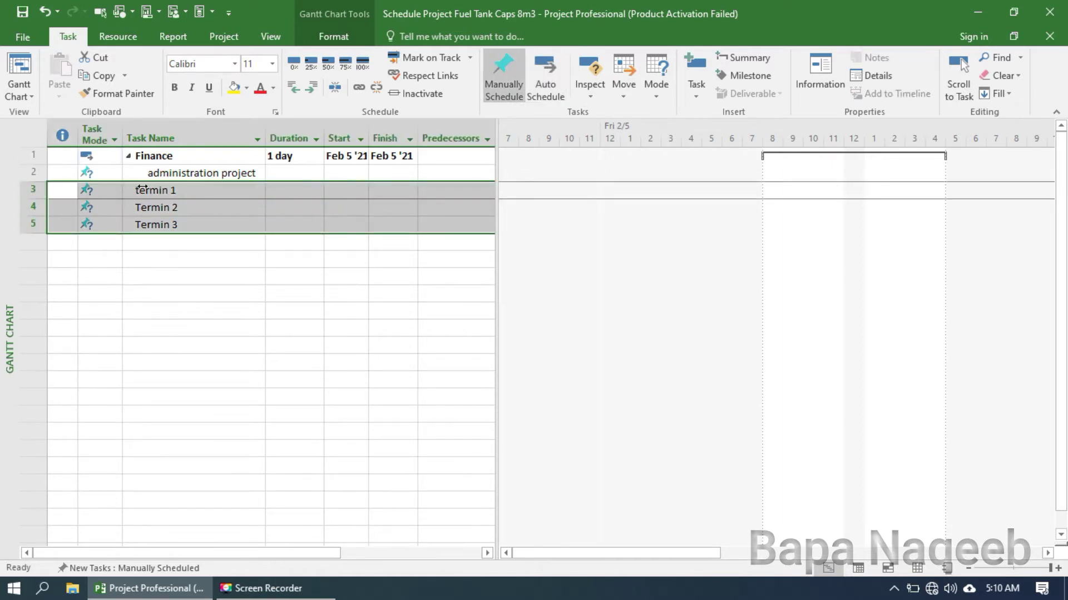
drag(139, 190, 157, 189)
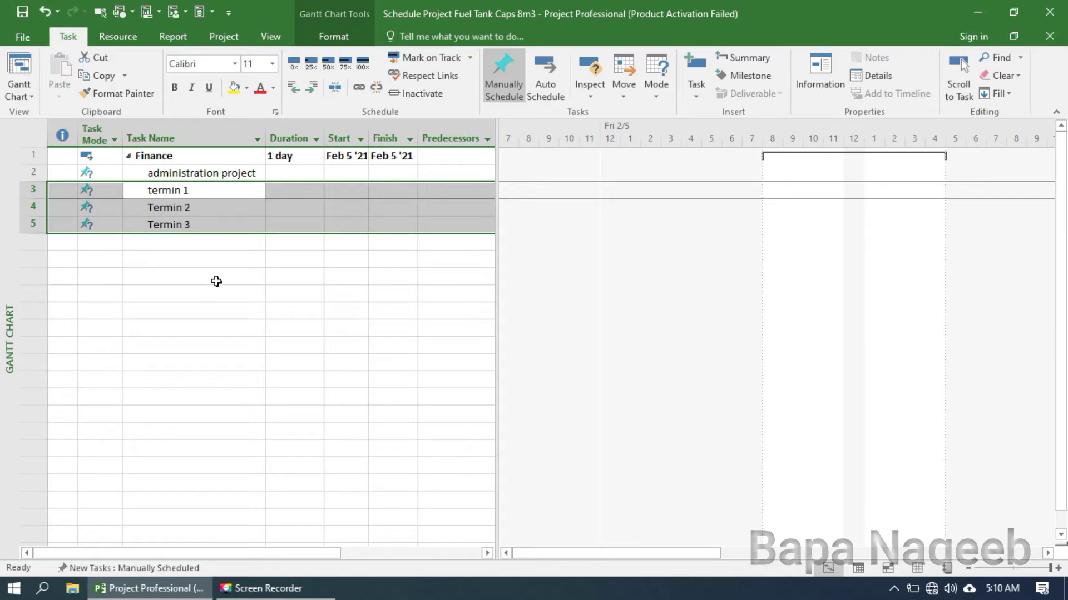
click(170, 204)
click(167, 190)
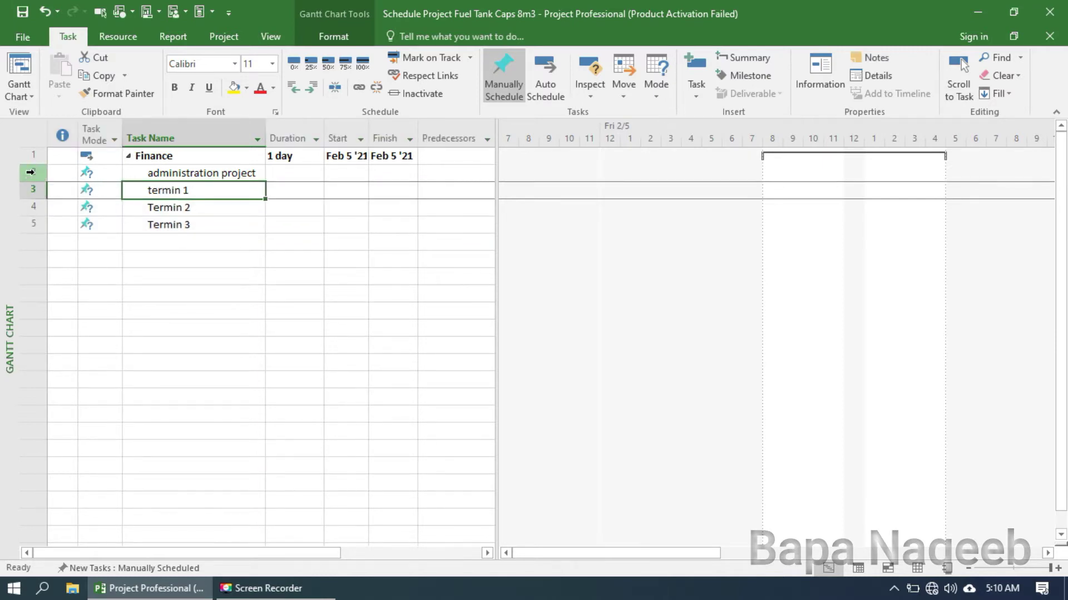
Outdent administration project and the three termin tasks together, back to the same level as Finance.
drag(32, 176, 18, 220)
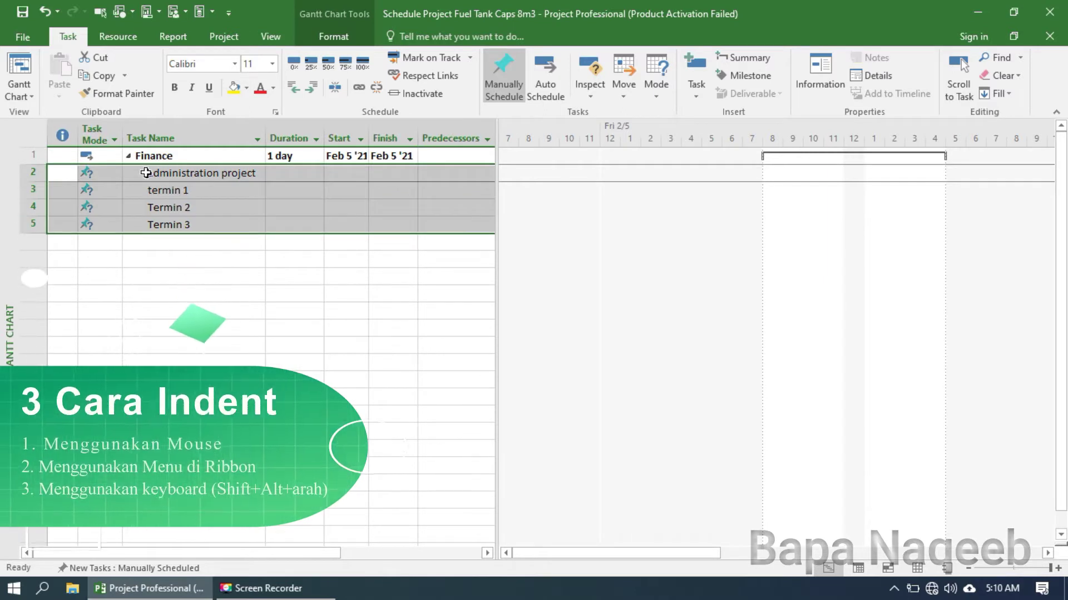
drag(146, 174, 135, 174)
click(170, 209)
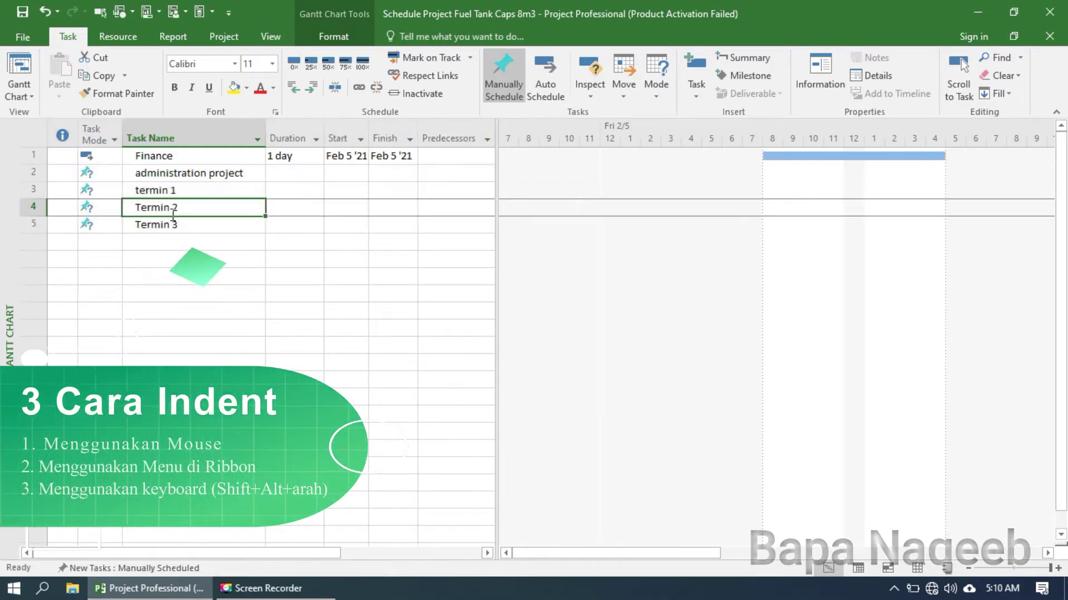
Indent only the administration project task beneath Finance, and outdent it back to the top level.
click(182, 173)
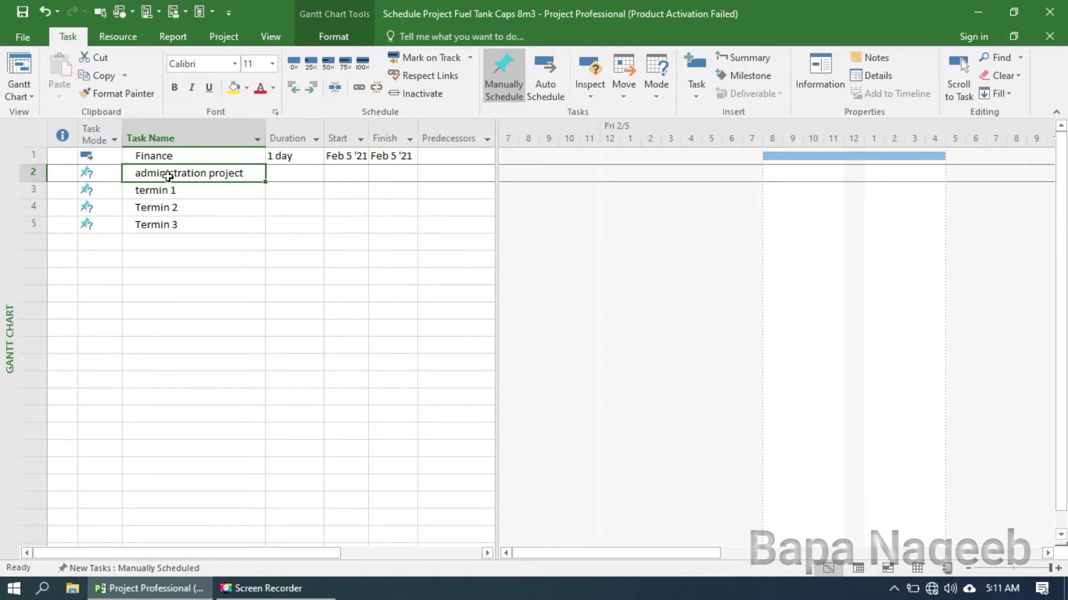
click(313, 89)
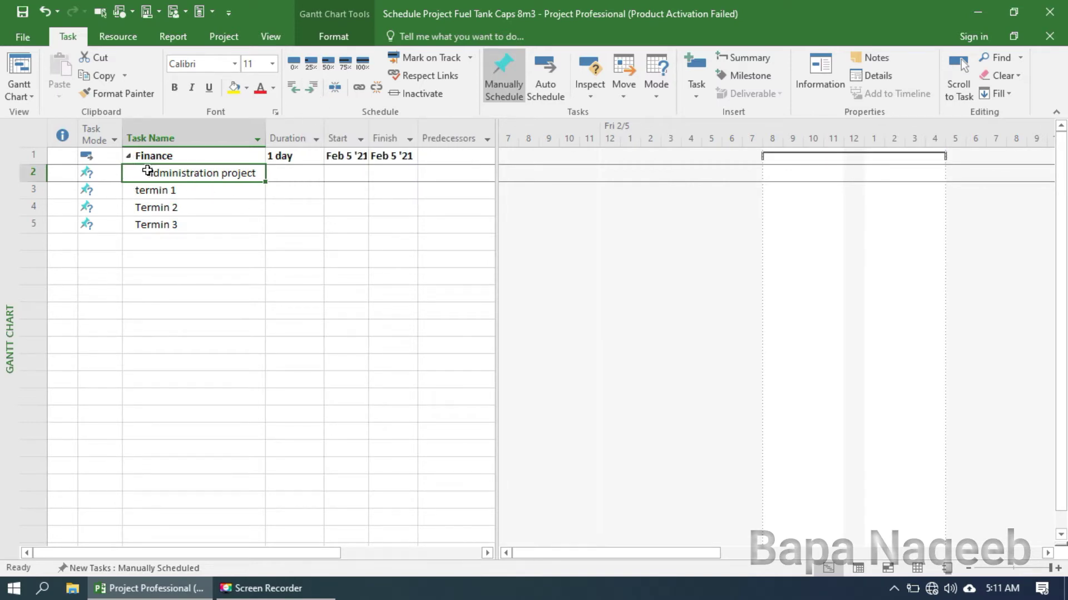
click(292, 92)
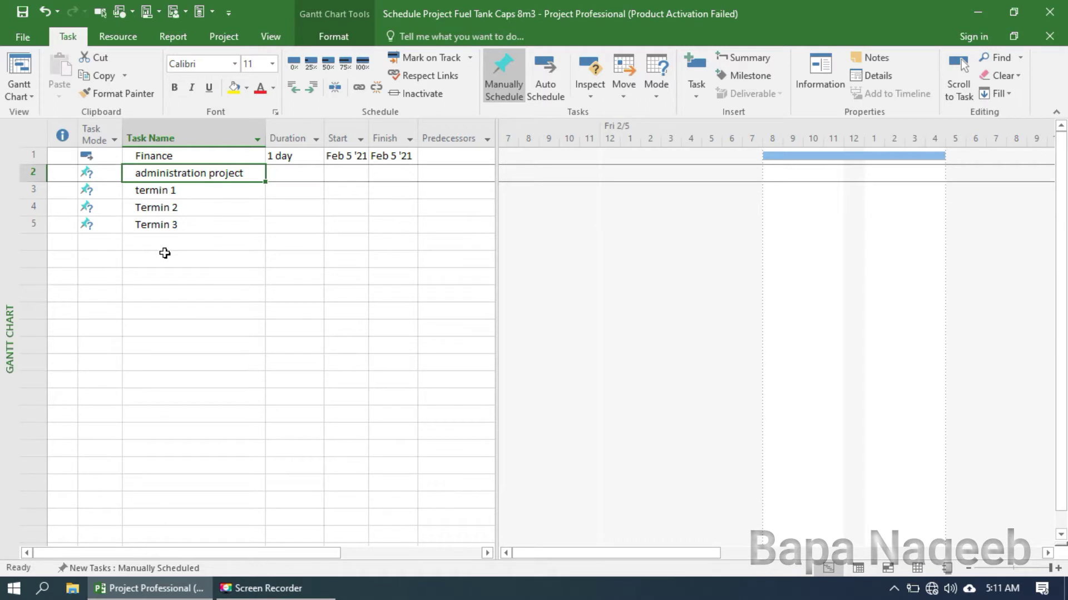
Make administration project and the three termin tasks subtasks of Finance by indenting them one level.
key(alt+shift+Right)
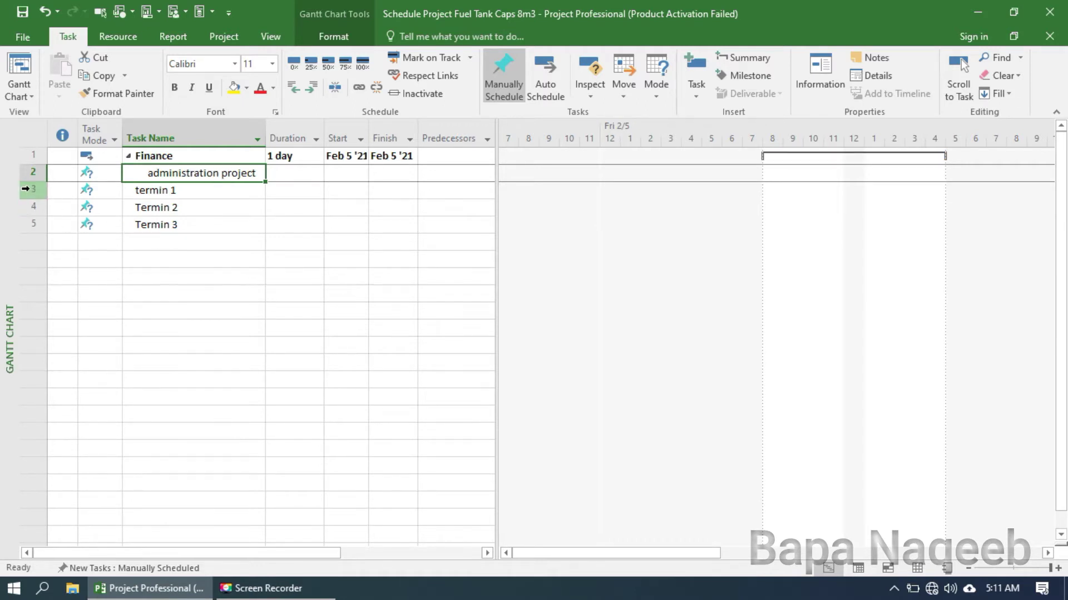
drag(28, 190, 29, 223)
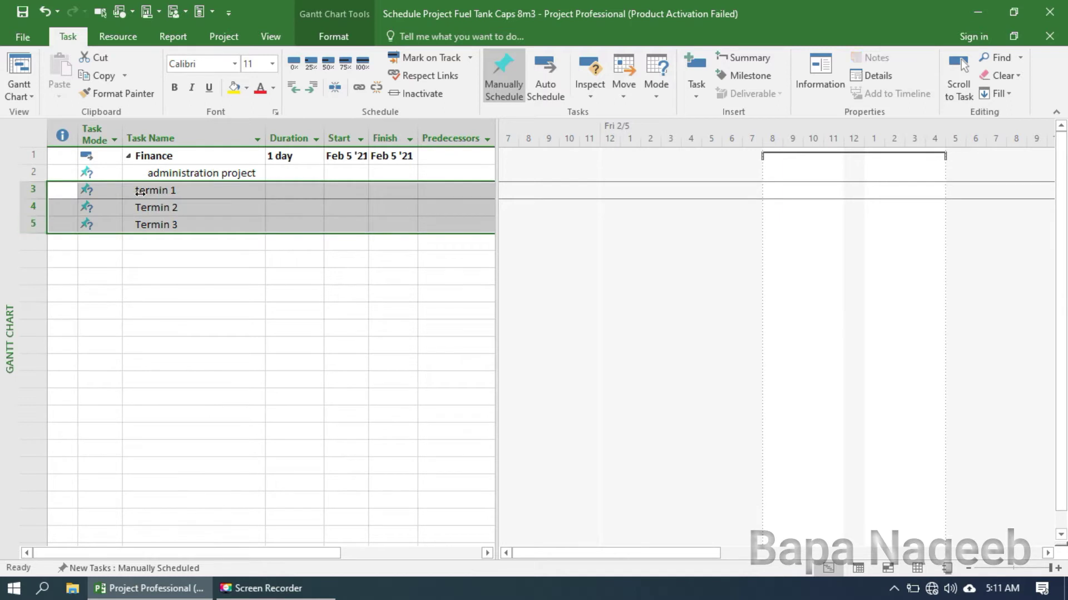
drag(140, 192, 167, 196)
Capitalize the first letters of tasks 2 and 3 so they read "Administration project" and "Termin 1".
click(153, 172)
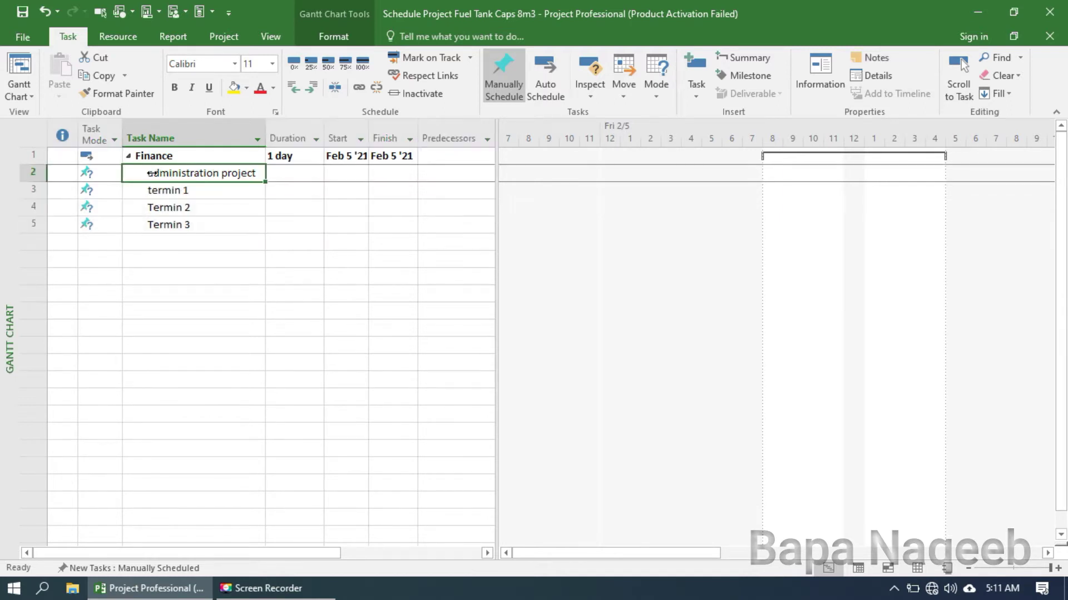
click(152, 173)
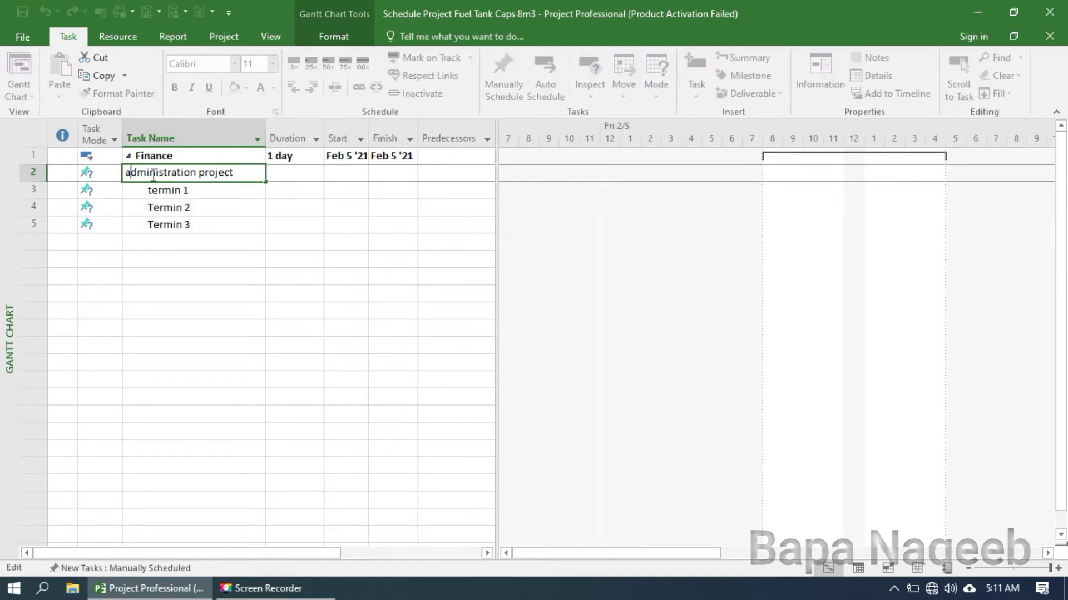
key(BackSpace)
text(A)
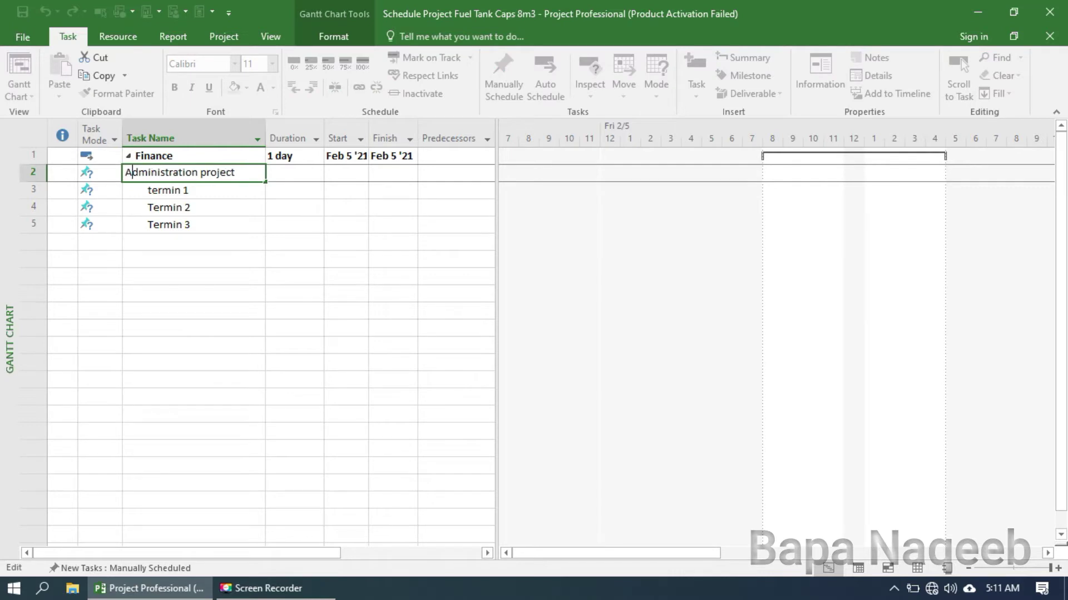
click(150, 191)
click(151, 190)
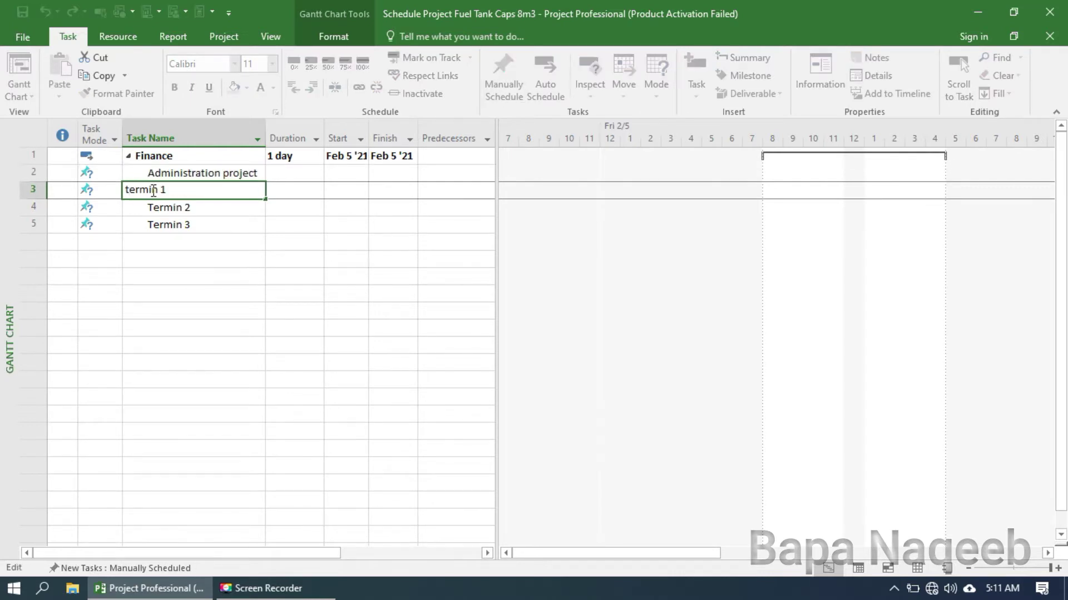
key(BackSpace)
text(T)
key(Return)
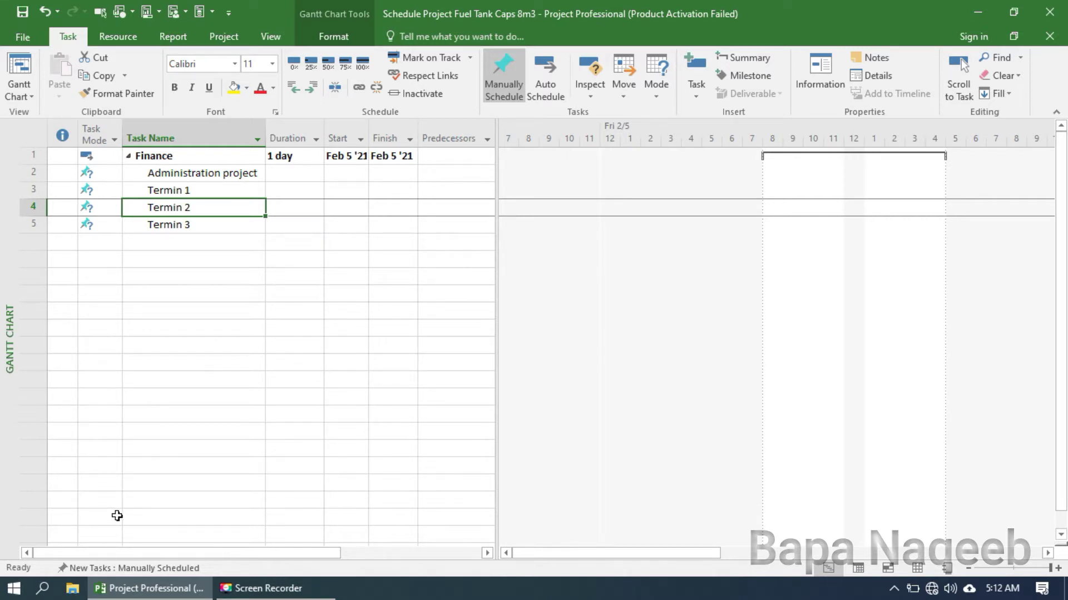
Add the tasks "Termin 4" and "Termin 5" below Termin 3.
click(242, 239)
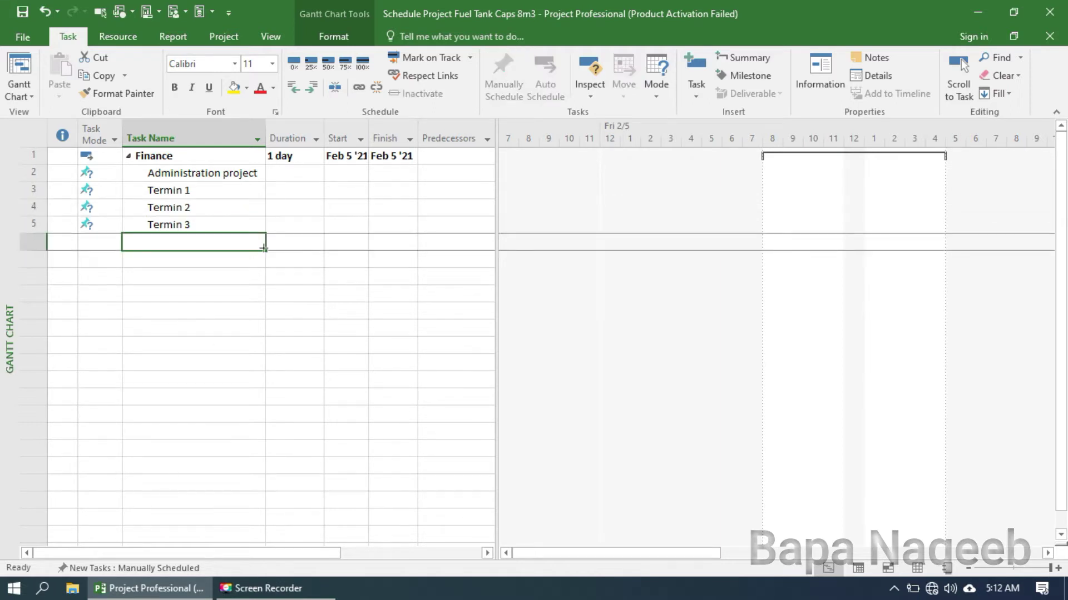
text(Termin 4)
key(Return)
text(Termin 5)
key(Return)
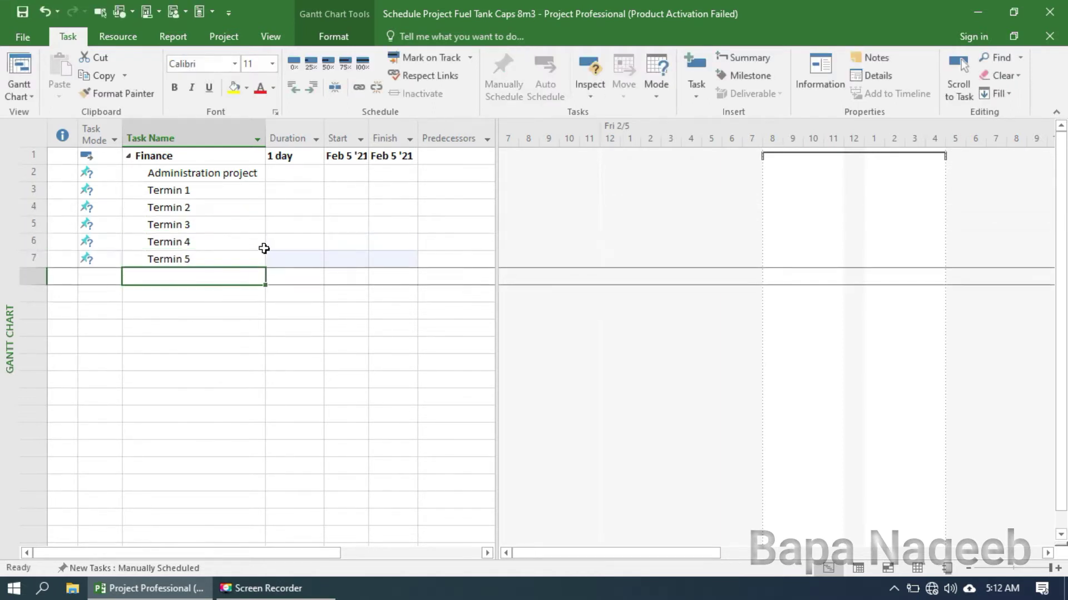
Add a task named "Engineering" below Termin 5 and outdent it to the same level as Finance.
text(Engineering)
key(Return)
drag(149, 274, 137, 281)
click(231, 291)
Add the tasks "Process calculation", "Mech. Calculation" and "Shell Calculation" below Engineering.
text(Process calculation)
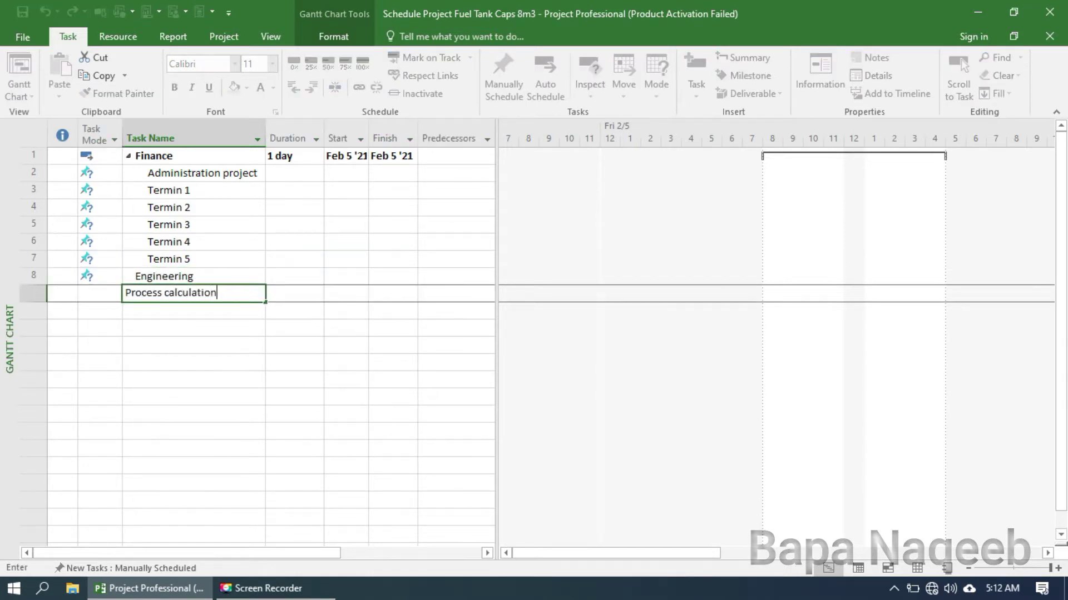
key(Return)
text(Mech. Calculation)
key(Return)
text(Sg)
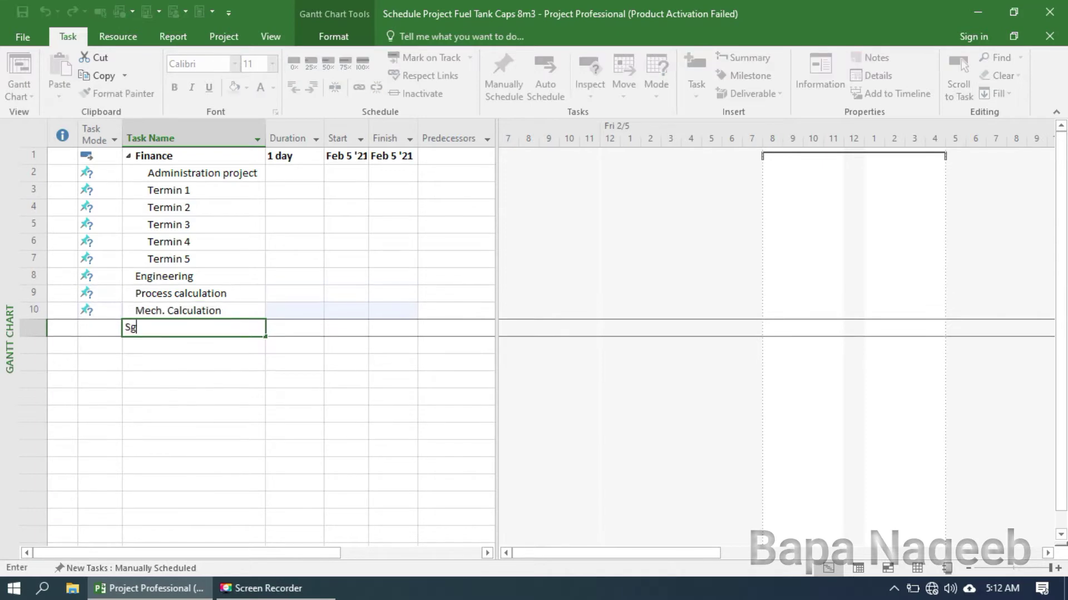
key(BackSpace)
text(hell Calculation)
key(Return)
Add the tasks "Saddle Calculation" and "Fabrication Drawing" below Shell Calculation.
text(Saddle Ca)
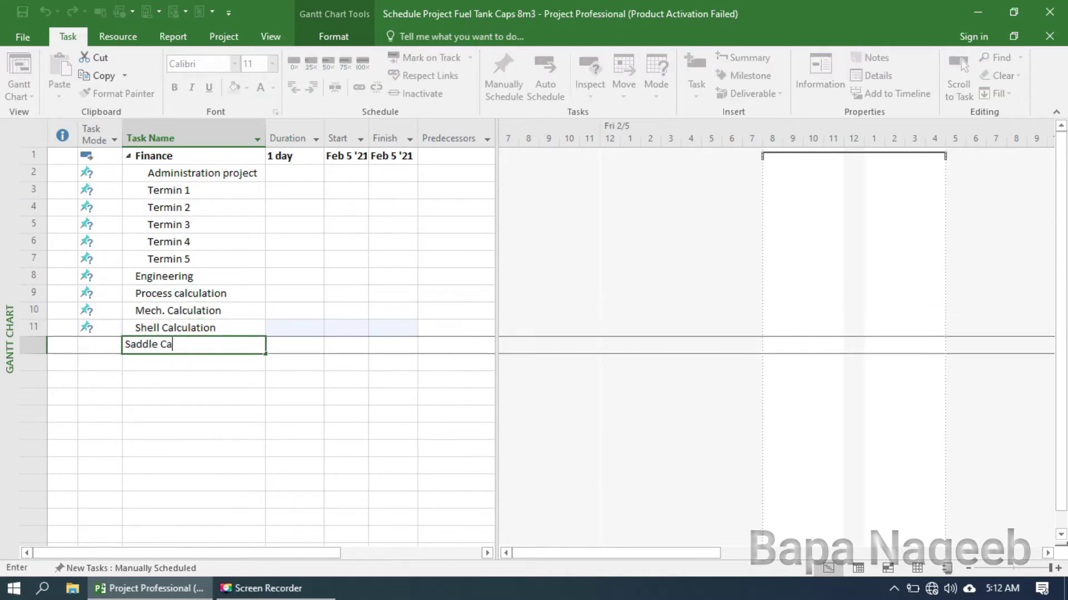
text(lculation)
key(Return)
text(Fabrication Drawing)
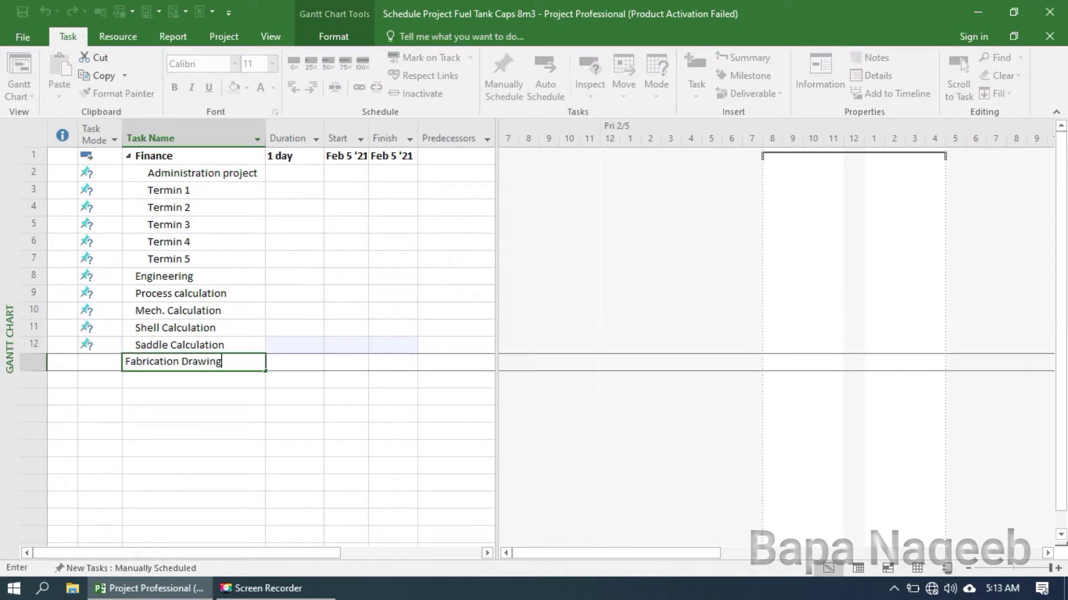
key(Return)
Make Shell Calculation and Saddle Calculation subtasks of Mech. Calculation, and indent tasks 9 to 13 one level under Engineering.
drag(33, 327, 34, 344)
click(310, 88)
drag(31, 293, 29, 359)
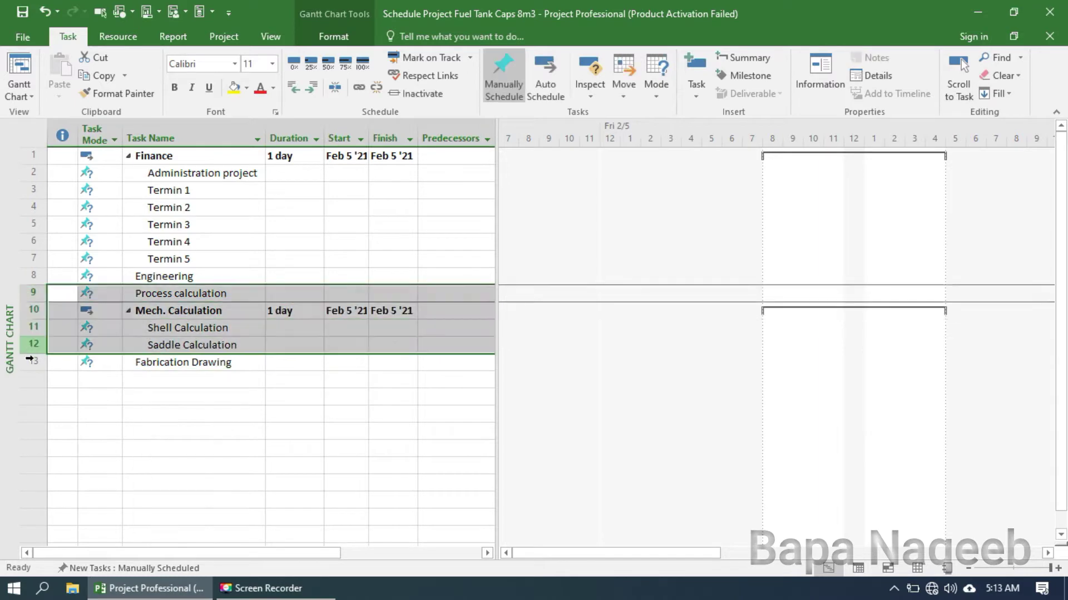
click(311, 87)
Add the tasks "GA Drawing", "Fuel tank Drawing" and "Shell Fuel Tank" below Fabrication Drawing.
click(234, 380)
text(G)
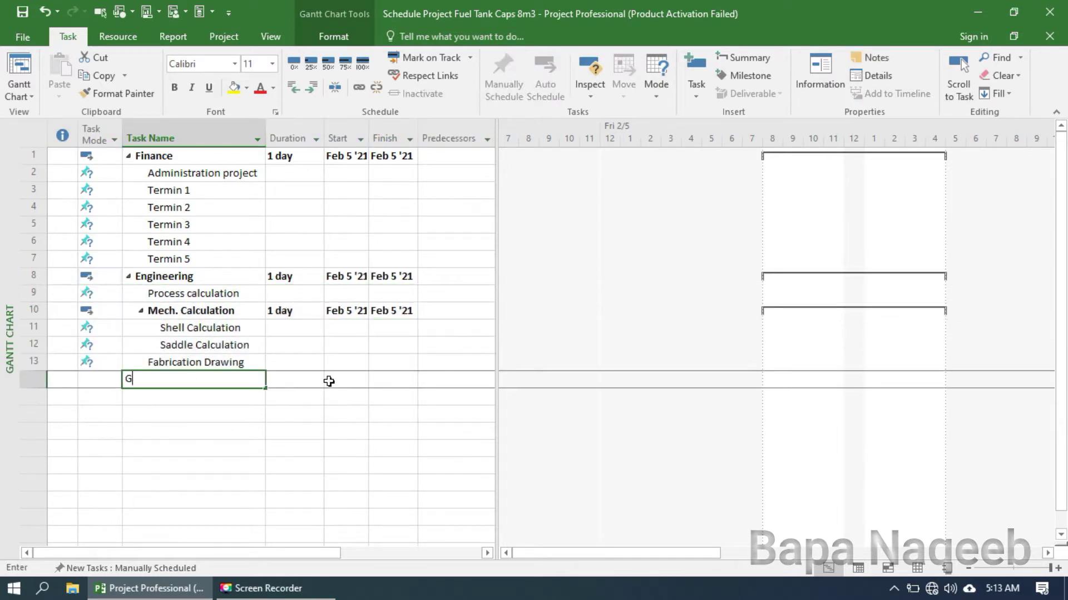
text(A Drawing)
key(Return)
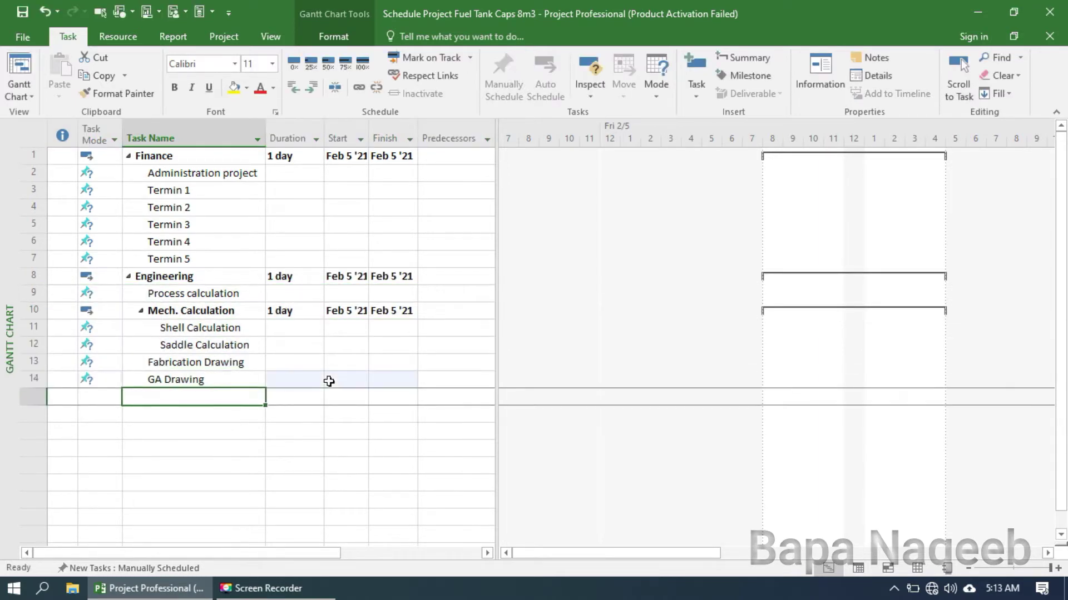
text(Fuel tank Drawing)
key(Return)
text(Shel)
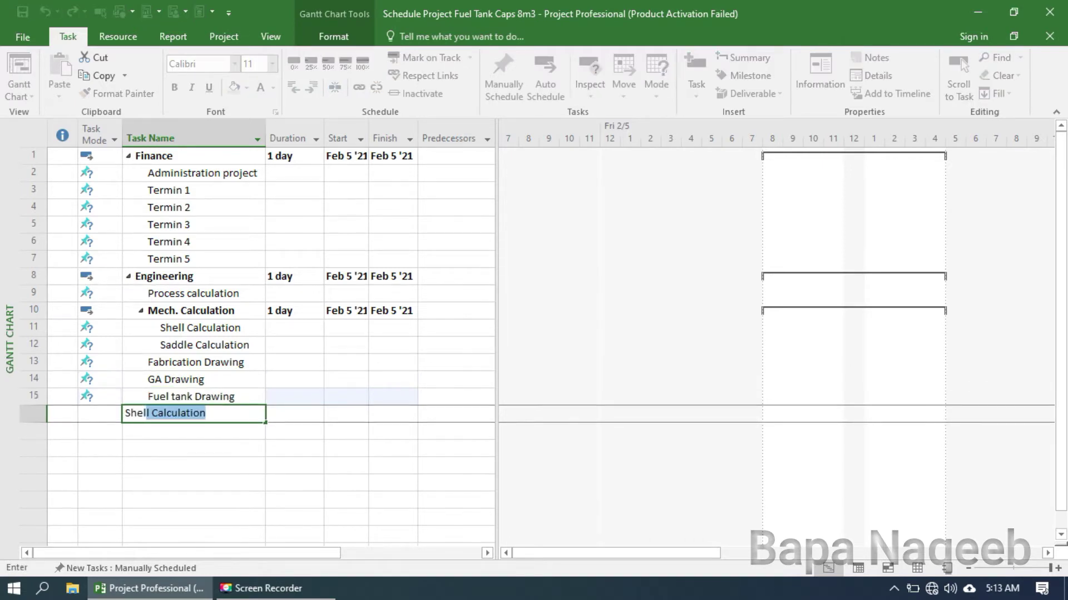
text(l Fuel Tank)
key(Return)
Add the tasks "Saddle Fuel Tank Drawing" and "Nozzle Fuel Tank Drawing" below Shell Fuel Tank.
text(Saddle Fuel Ta)
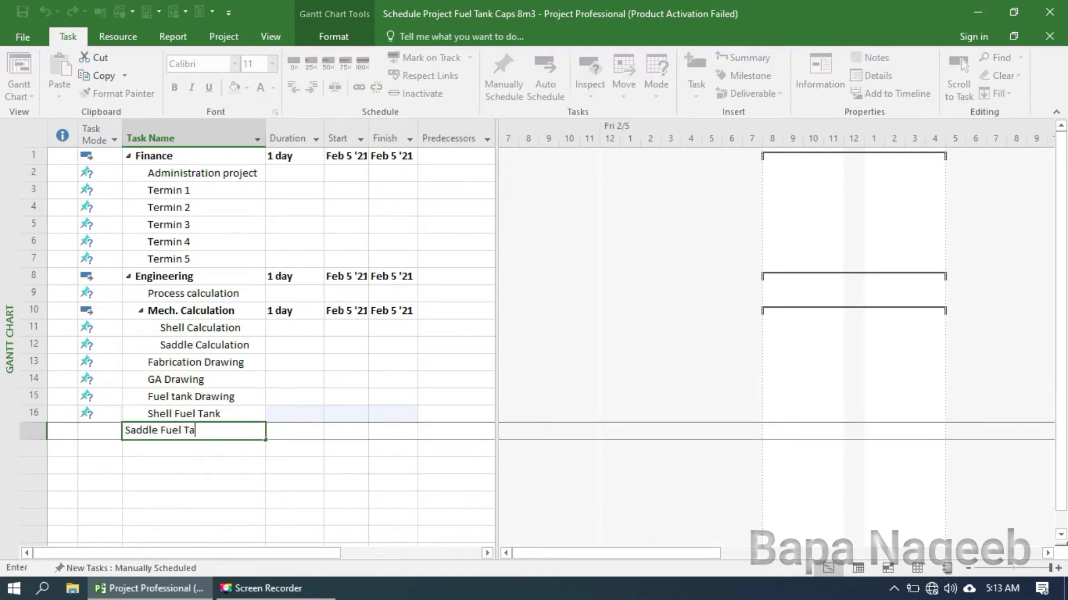
text(nk Drawing)
key(Return)
text(Nozzle Fuel Ta)
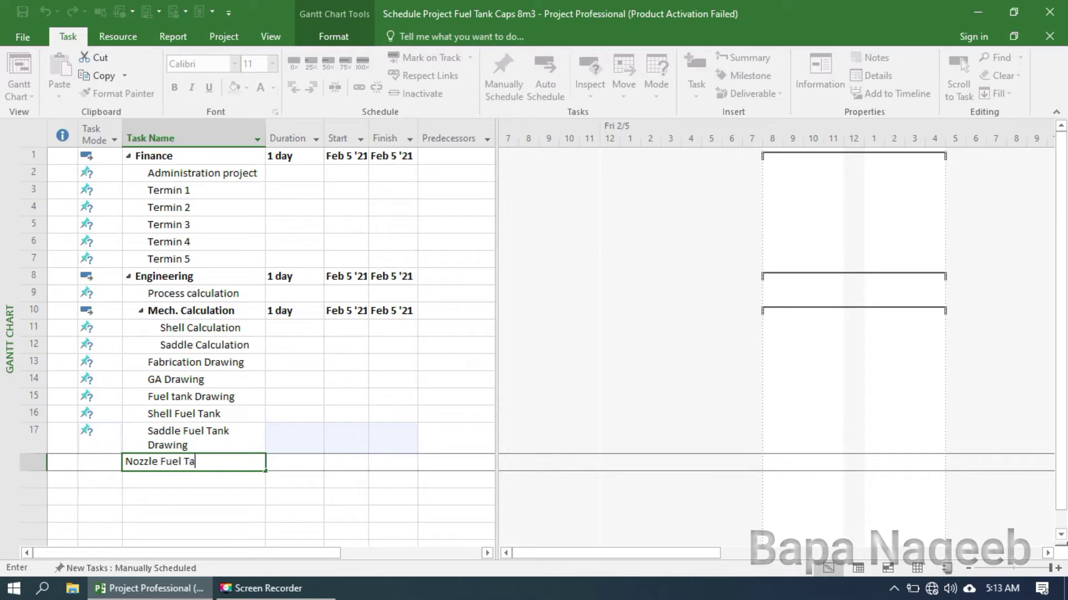
text(nk Drawing)
key(Return)
Widen the Task Name column and the task table, and make tasks 16 to 18 subtasks of Fuel tank Drawing.
drag(265, 136, 336, 136)
drag(497, 183, 565, 184)
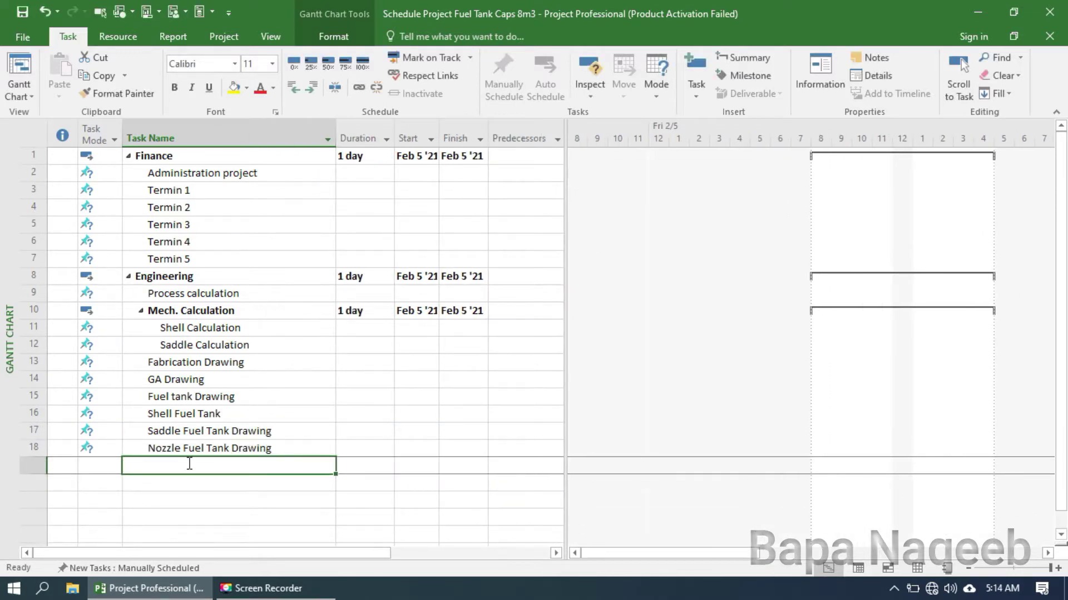
drag(23, 398, 29, 447)
drag(151, 411, 163, 414)
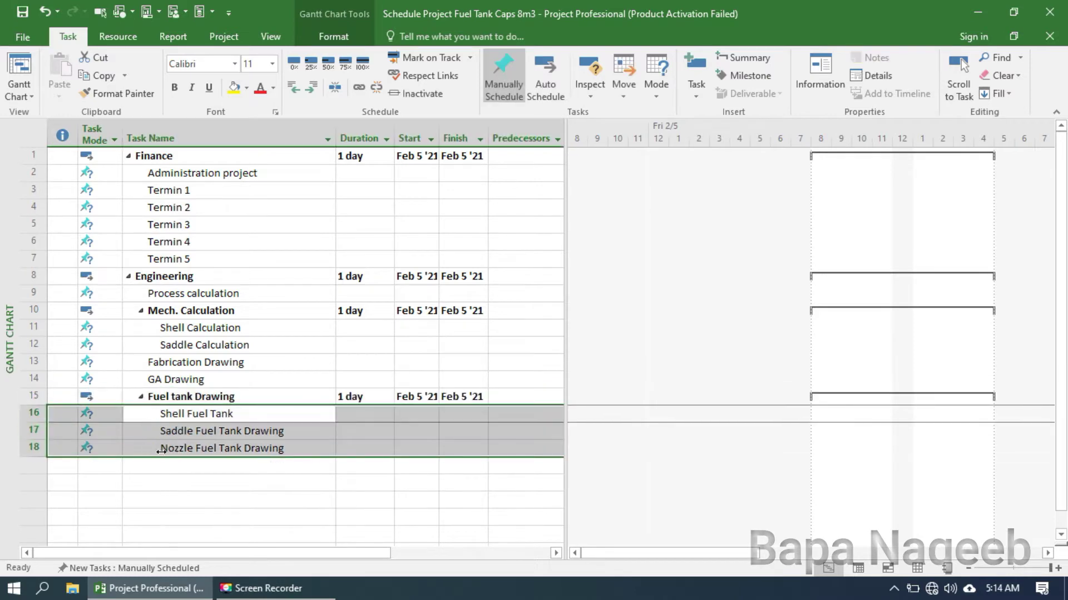
Add the tasks "Term 1 Detail Drawing" and "MPR Realese" at the same outline level as Fuel tank Drawing.
click(196, 469)
text(Term 1)
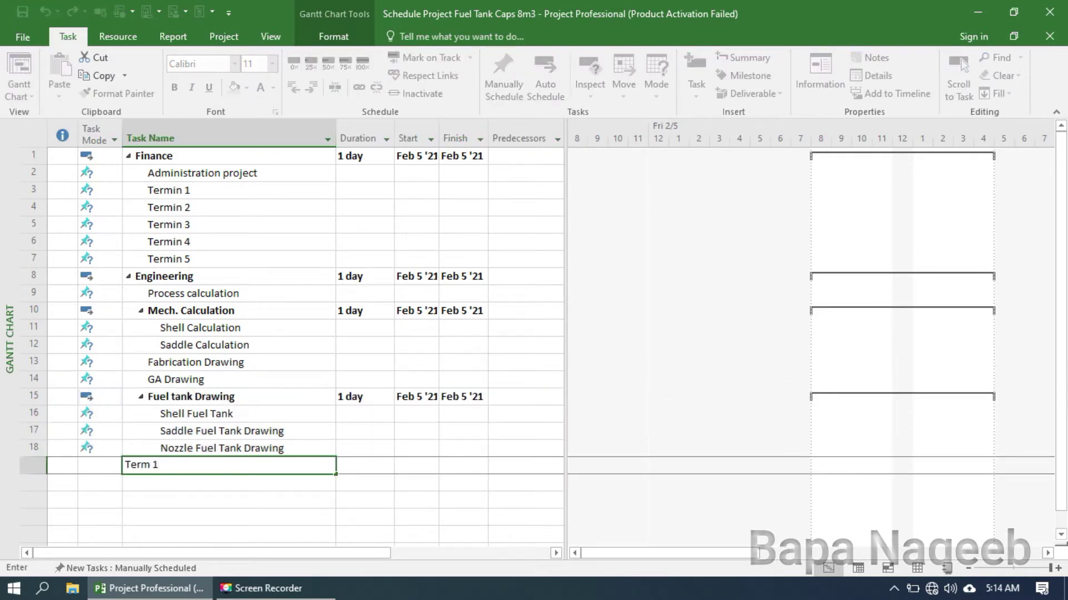
text( Detail Drawing)
key(Return)
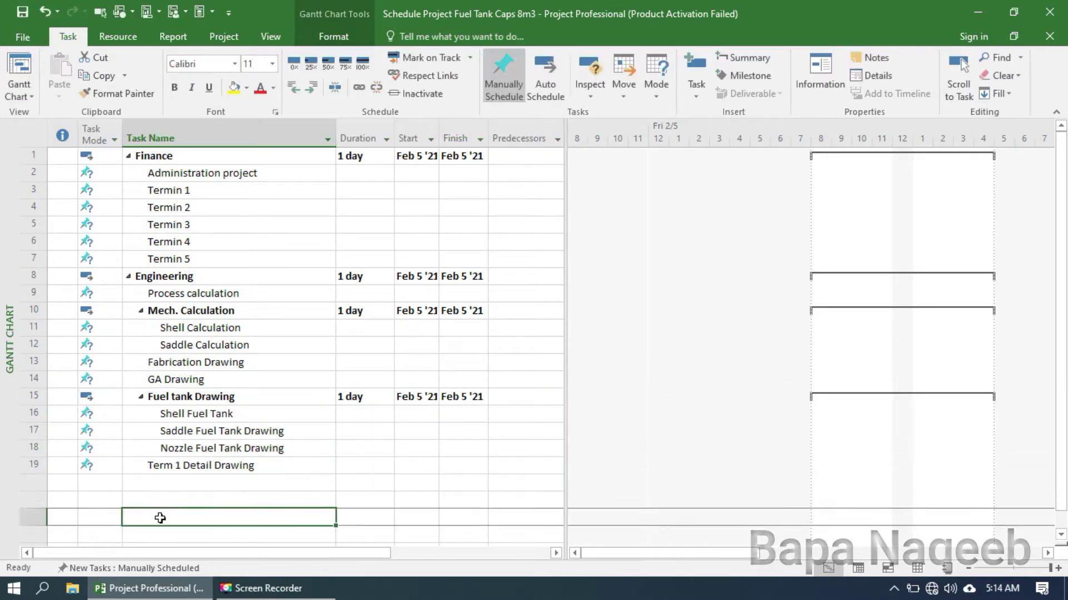
text(MPR Realese)
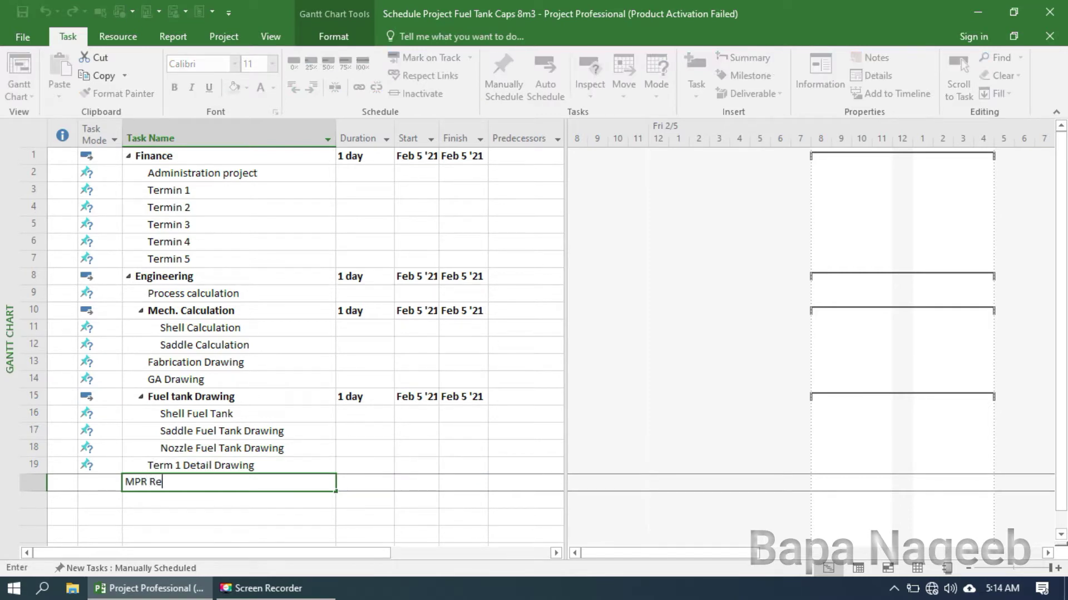
key(Return)
Add "Supply Chain Management" at the same outline level as Engineering, with the task "Term 2 Process PO Material" below it.
text(Supply Chain Management)
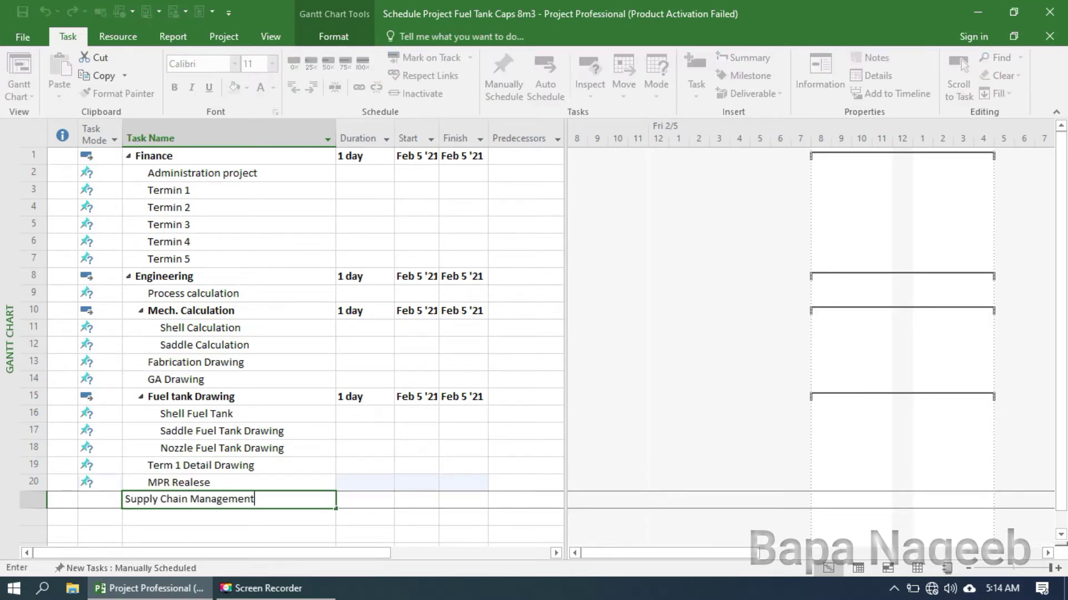
key(Return)
scroll(255, 465, down, 4)
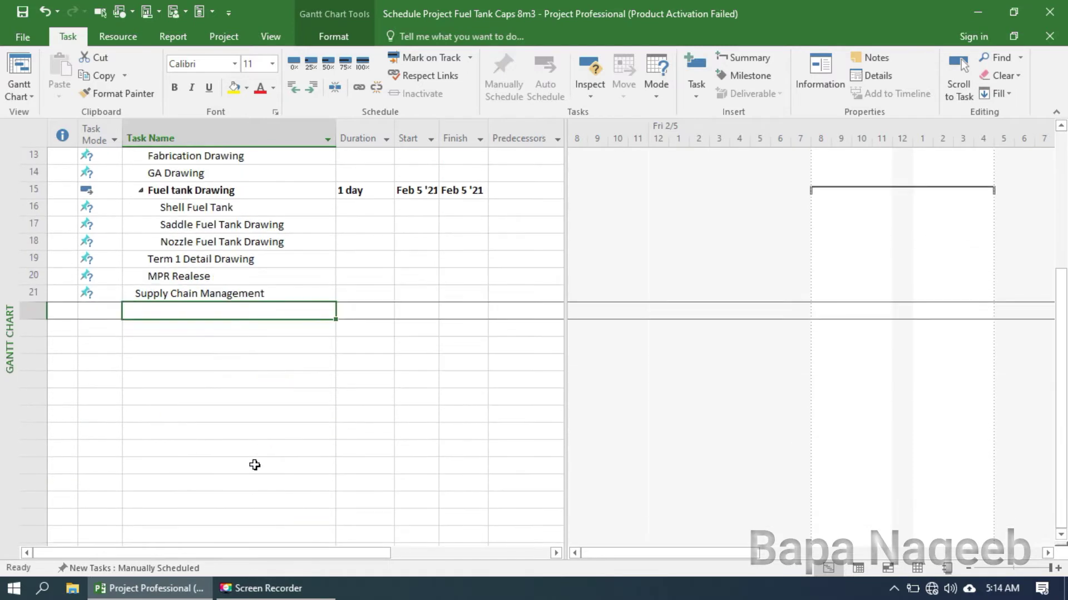
text(Term 2 Proce)
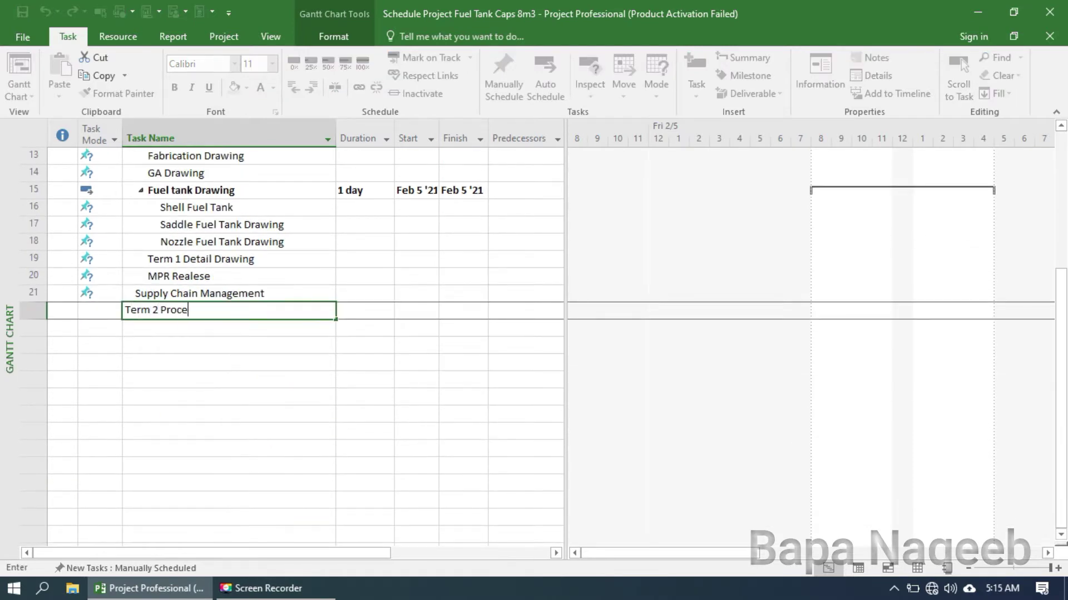
text(ss PO Material)
key(Return)
Add the tasks "PO Material Plate", "PO Material Piping" and "PO Accessories", and indent tasks 22 to 25 under Supply Chain Management.
text(P)
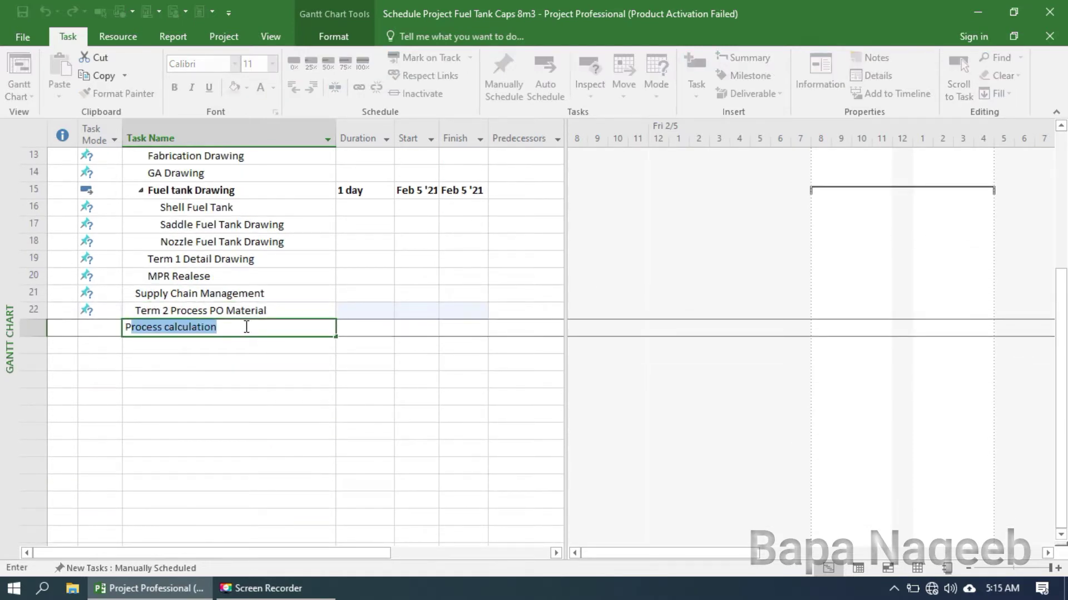
text(O Material Plate)
key(Return)
text(PO )
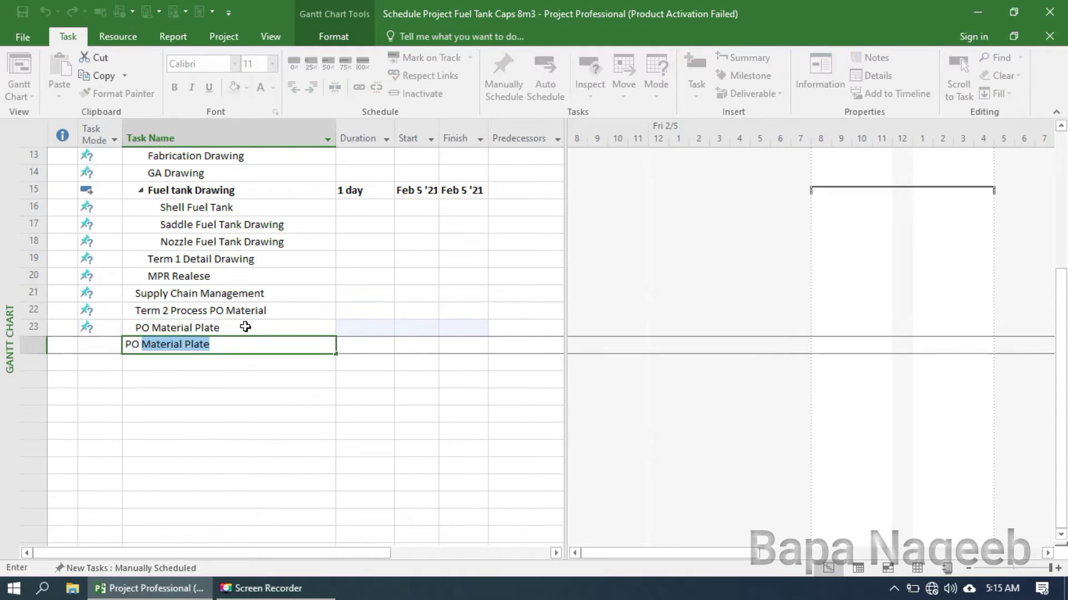
text(Material Piping)
key(Return)
text(PO )
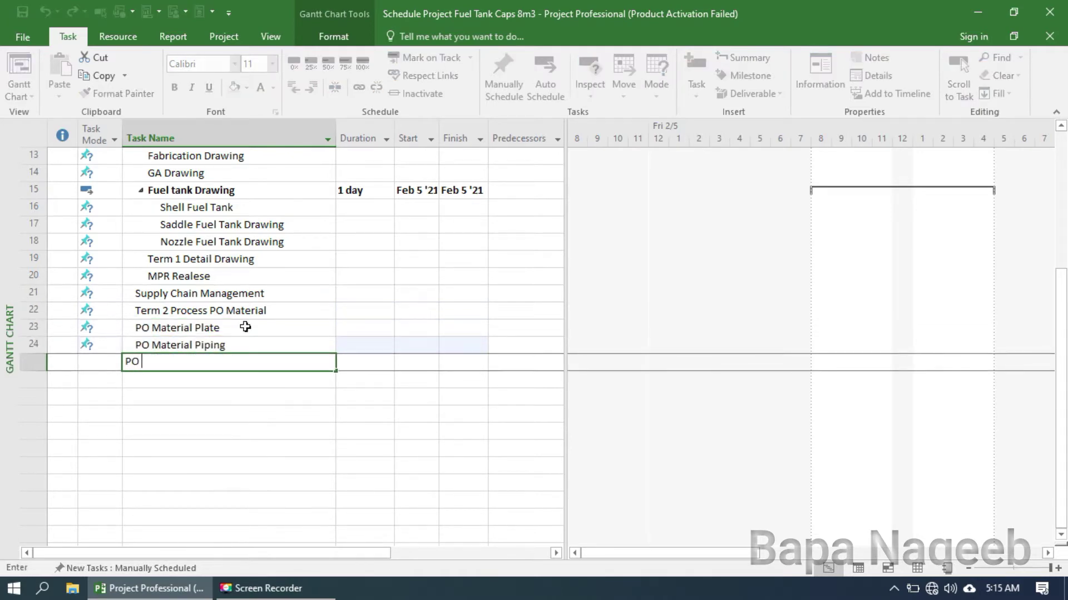
text(Accessories)
key(Return)
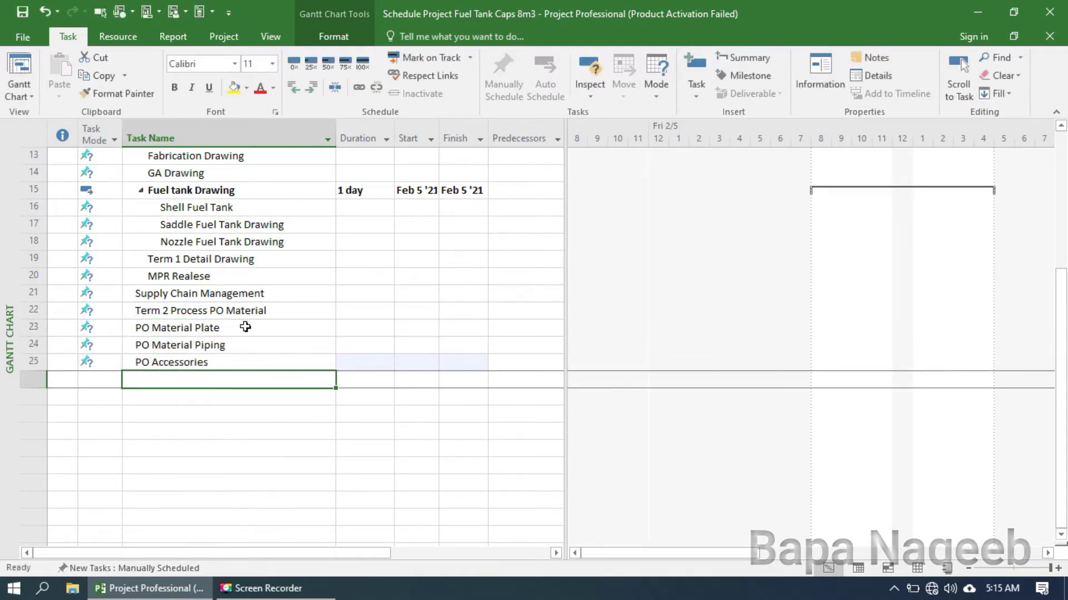
drag(34, 311, 34, 362)
key(alt+shift+Right)
Add a task named "Production" below PO Accessories and outdent it to the level of Supply Chain Management.
click(194, 381)
text(Production)
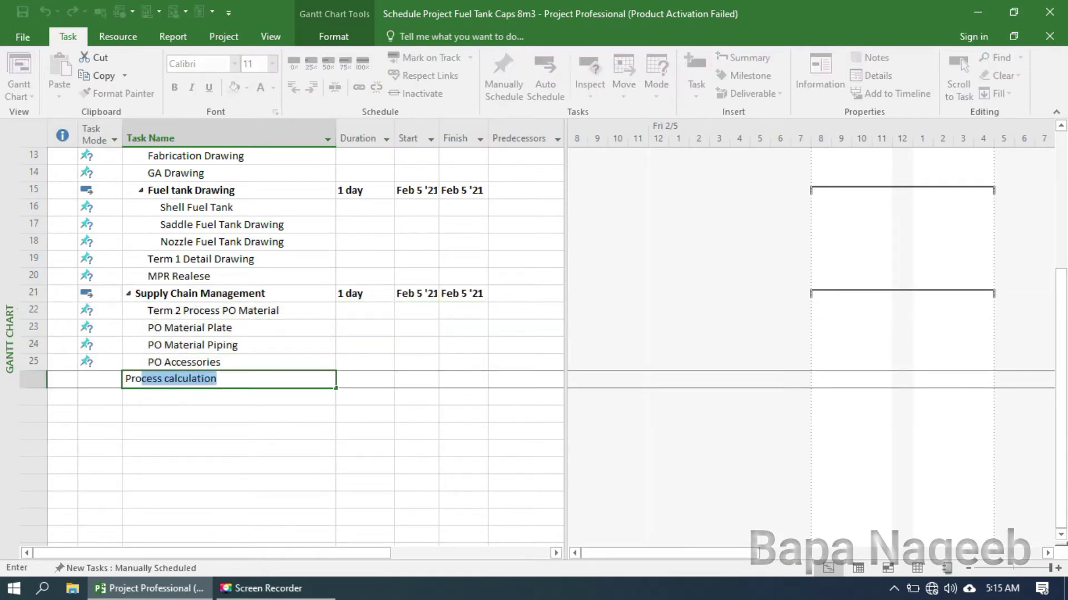
key(Return)
click(34, 380)
key(alt+shift+Left)
Add the tasks "Preparation", "Project Schedule", "Budgeting" and "Fabrication" below Production.
click(219, 397)
text(Preparation)
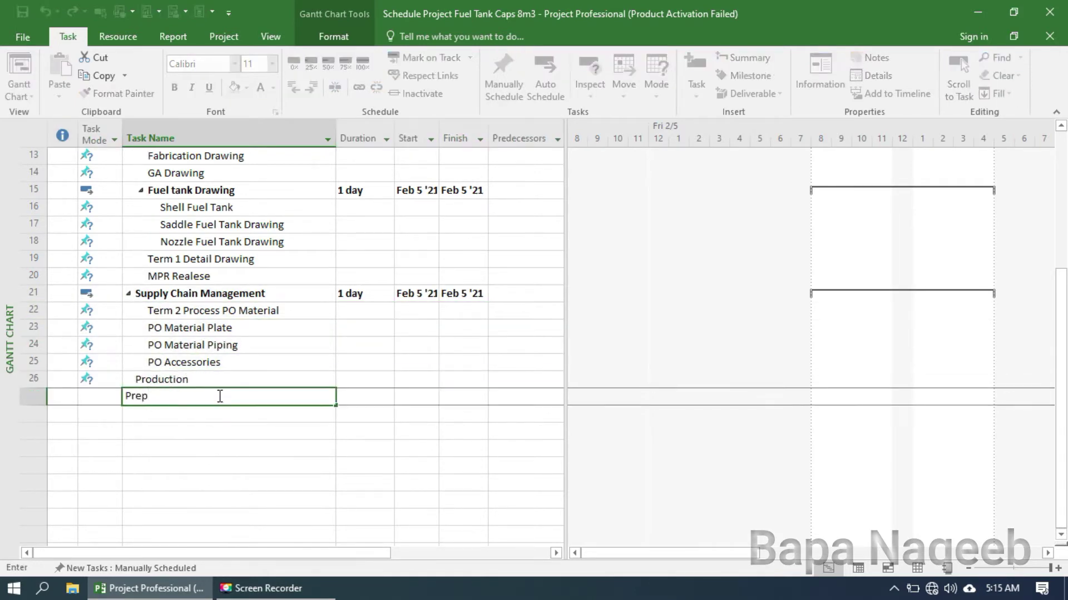
key(Return)
text(Project Schedule)
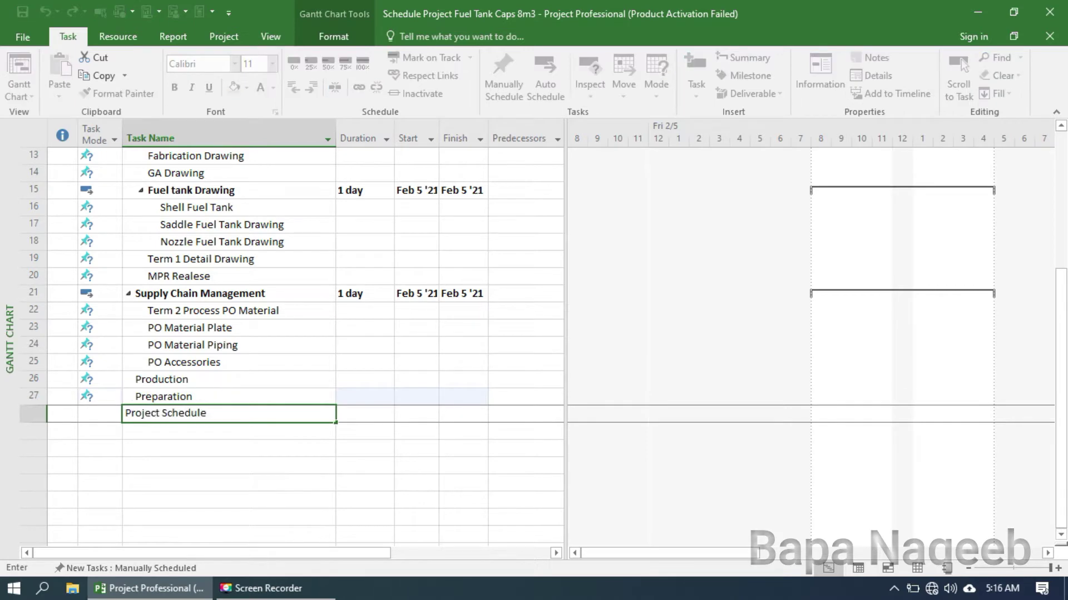
key(Return)
text(Budgeting)
key(Return)
text(Fabrication)
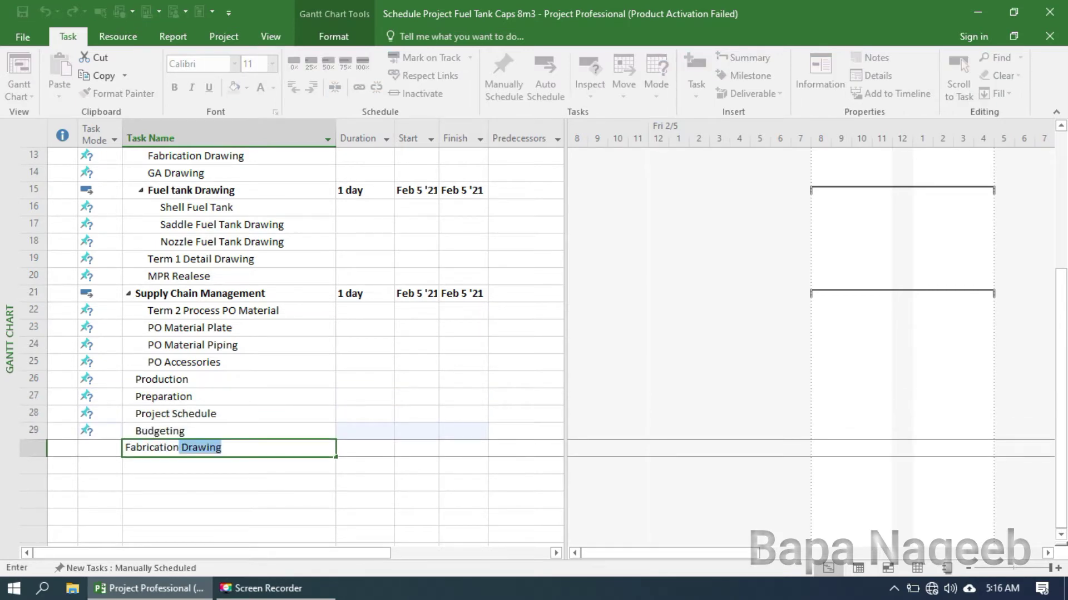
key(BackSpace)
key(Return)
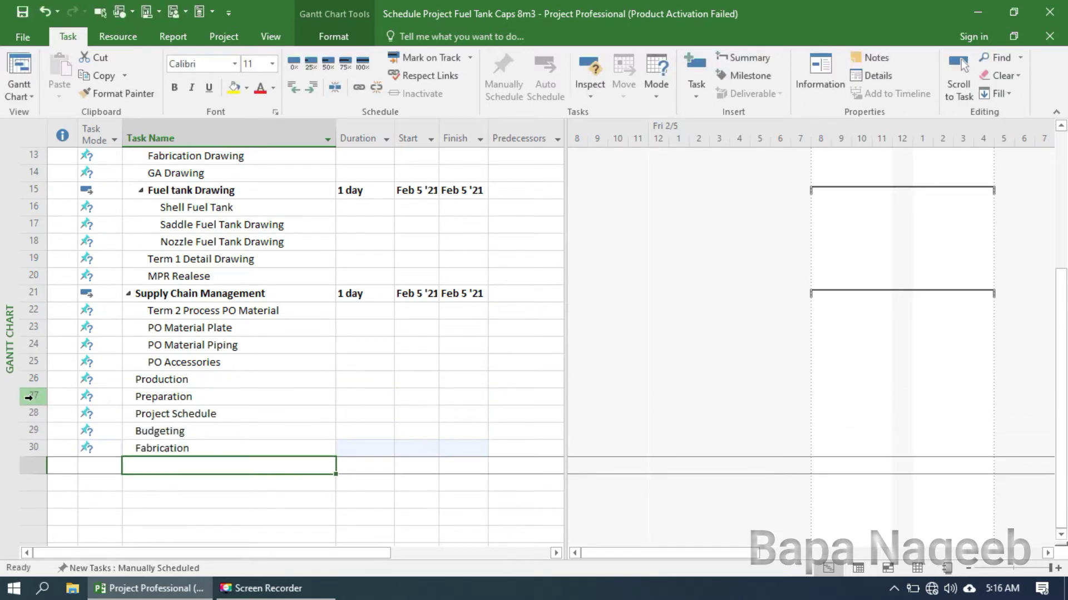
Indent tasks 27 to 30 under Production, and make Project Schedule and Budgeting subtasks of Preparation.
mouse_move(33, 395)
mouse_down()
mouse_move(34, 447)
mouse_move(41, 431)
mouse_up()
key(alt+shift+Right)
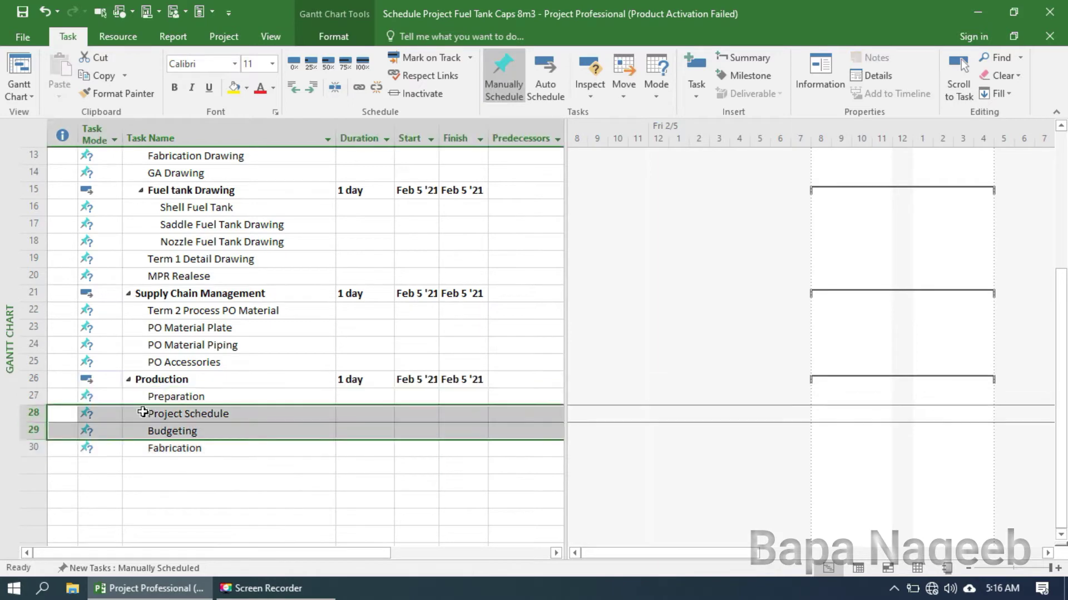
key(alt+shift+Right)
Add the tasks "Fuel Tank" and "Shell Fuel Tank" below Fabrication and indent both as its subtasks.
click(259, 463)
text(Fuel Tank)
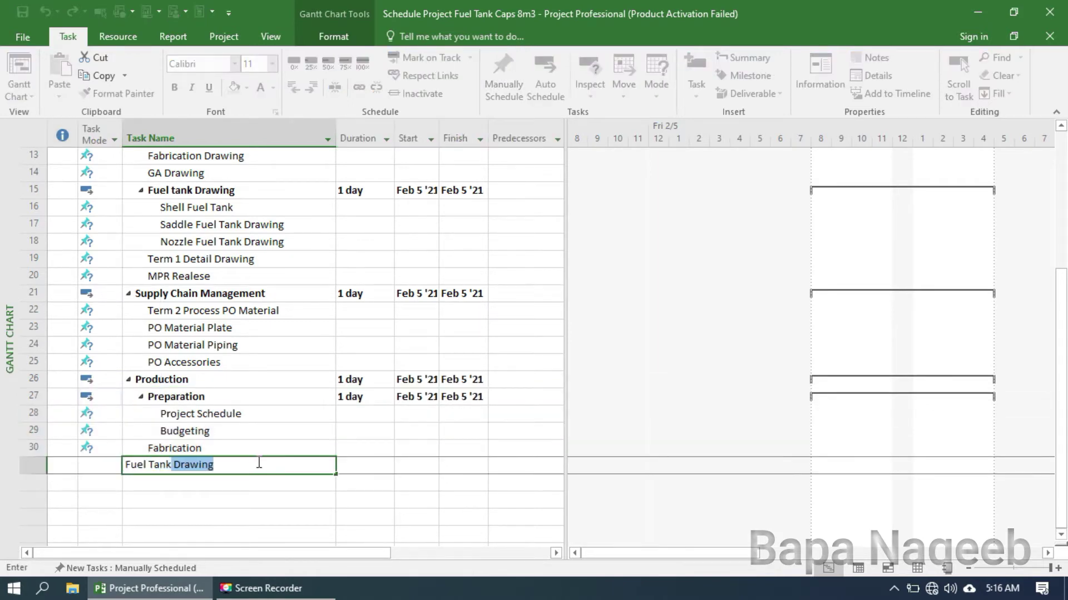
key(BackSpace)
key(Return)
text(Sheel )
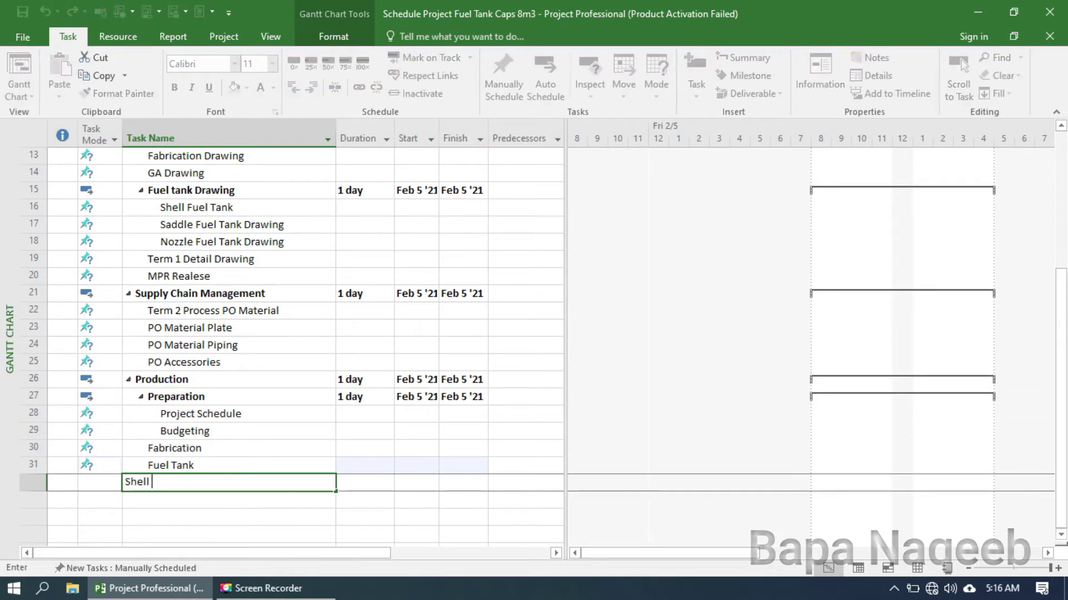
text(Fuel Tank)
key(Return)
drag(33, 362, 34, 379)
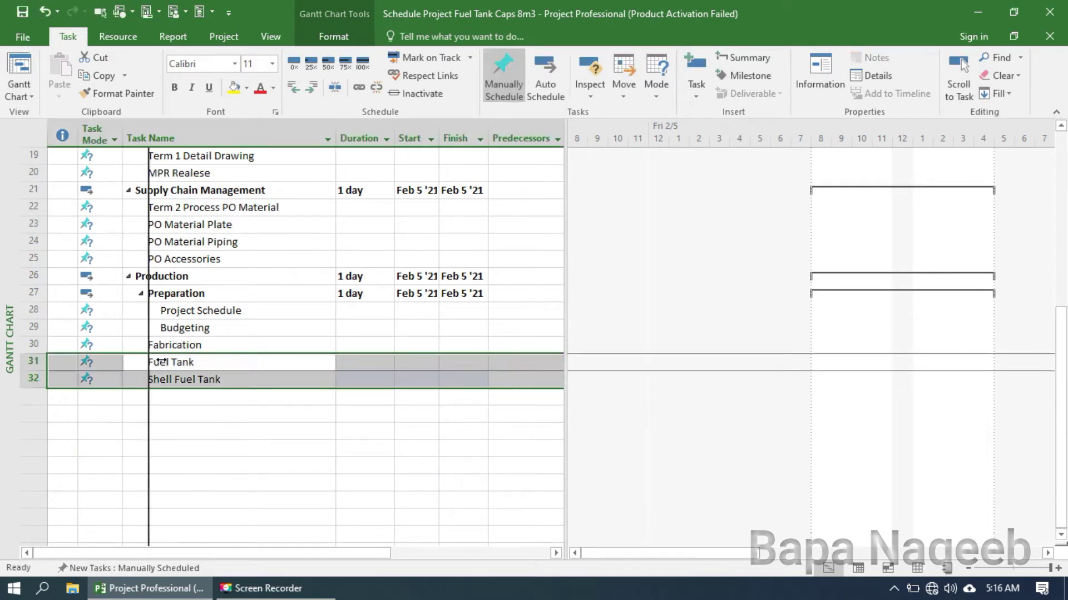
key(alt+shift+Right)
Add the tasks "Marking and cutting shell plate fuel tank" and "Fit up shell fuel tank" below Shell Fuel Tank.
click(255, 397)
text(Marking and cutting)
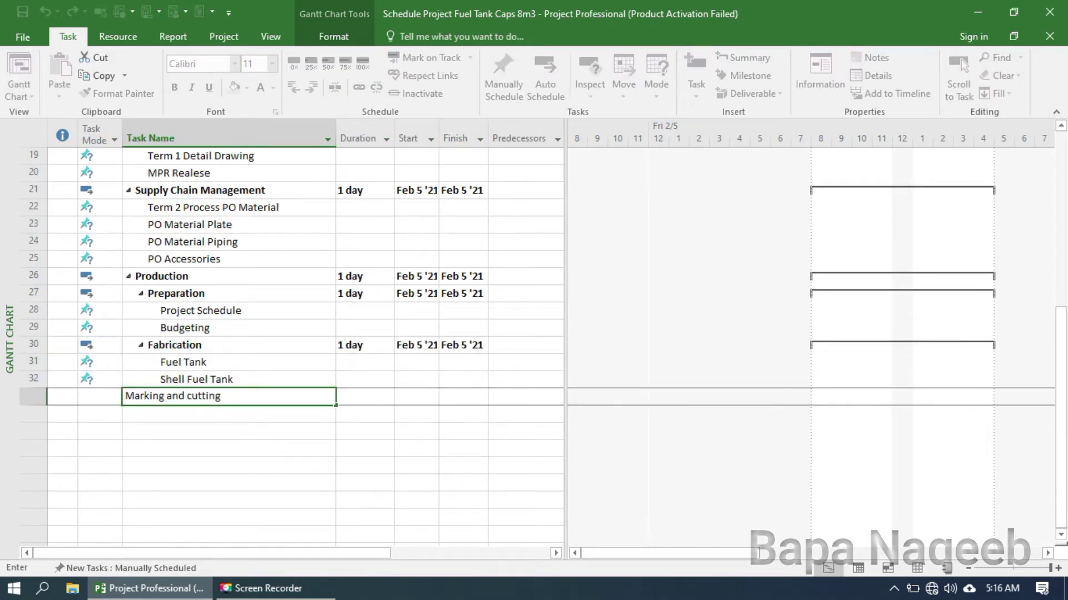
text( shell plate fuel tank)
key(Return)
text(Fit up shell fuel tank)
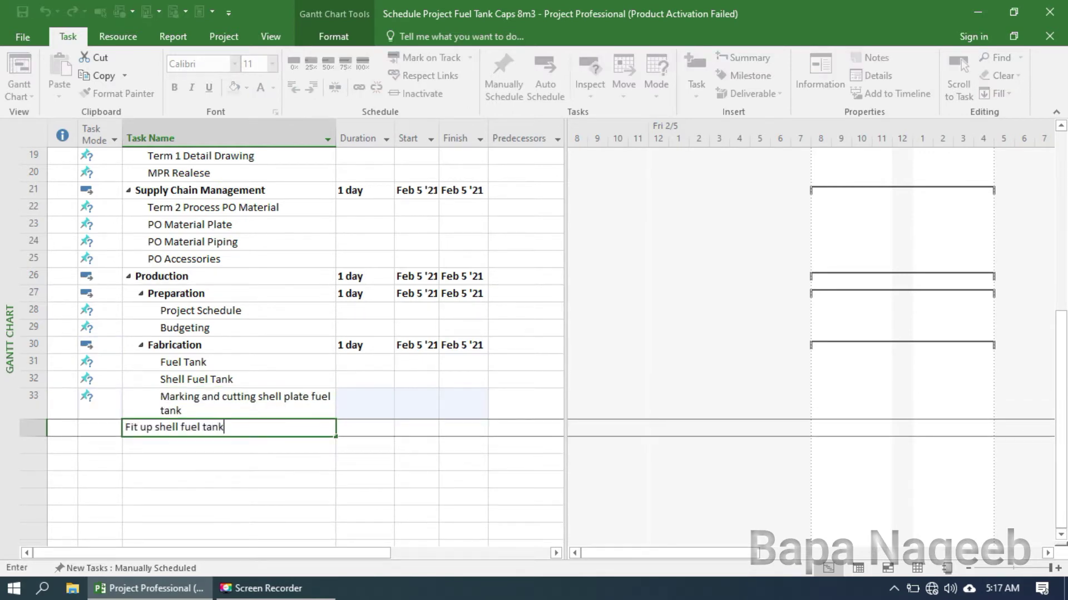
key(Return)
Add the tasks "welding shell fuel tank" and "saddle fuel tank", and indent tasks 33 to 35 under Shell Fuel Tank.
text(welding shell fuel )
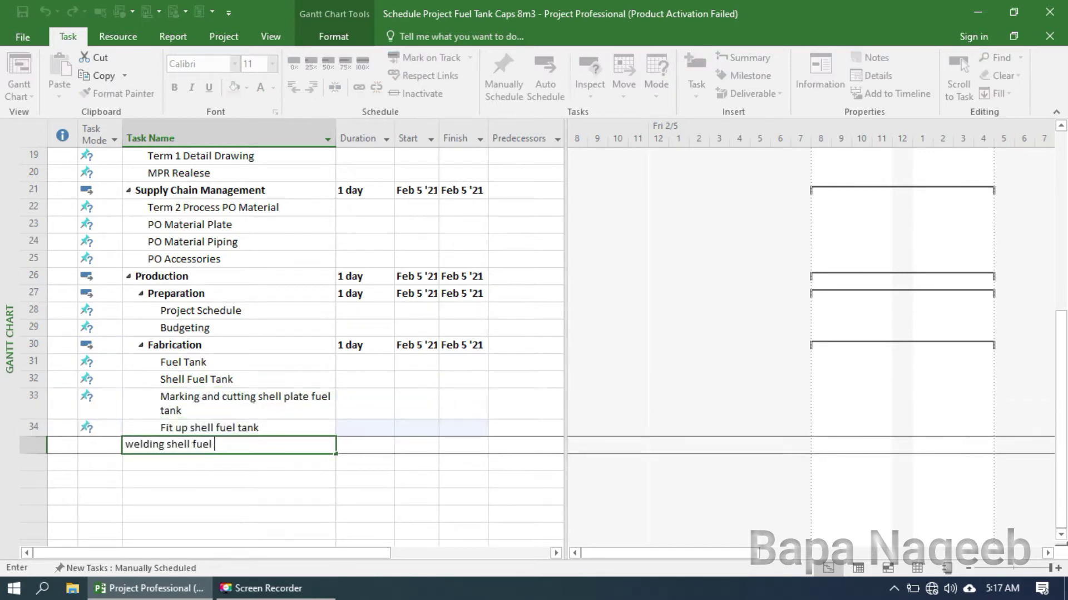
text(tank)
key(Return)
text(saddle fuel tank Drawing)
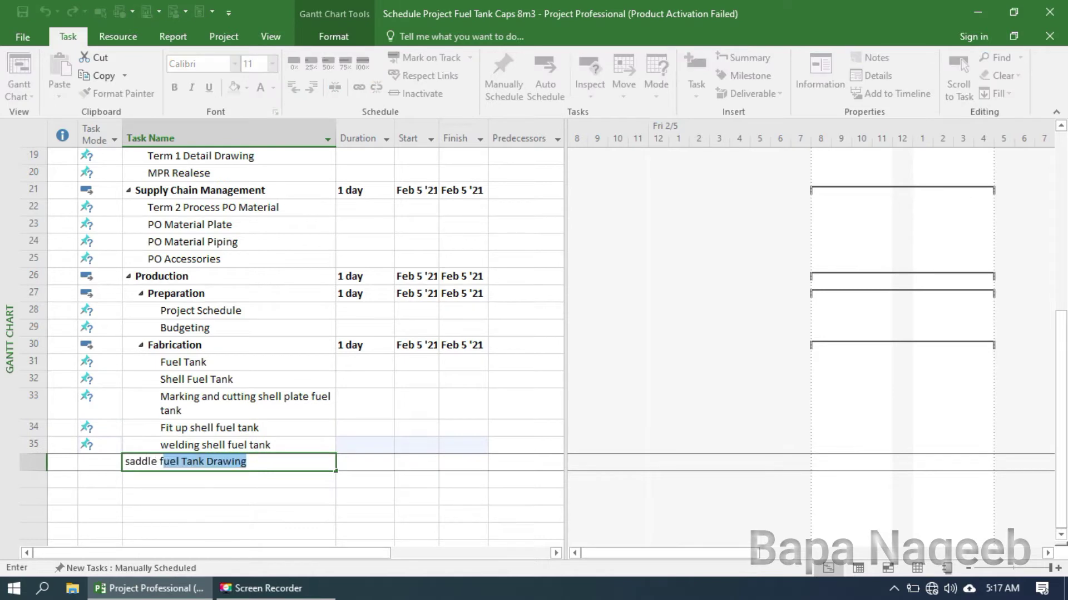
key(Return)
drag(26, 442, 26, 399)
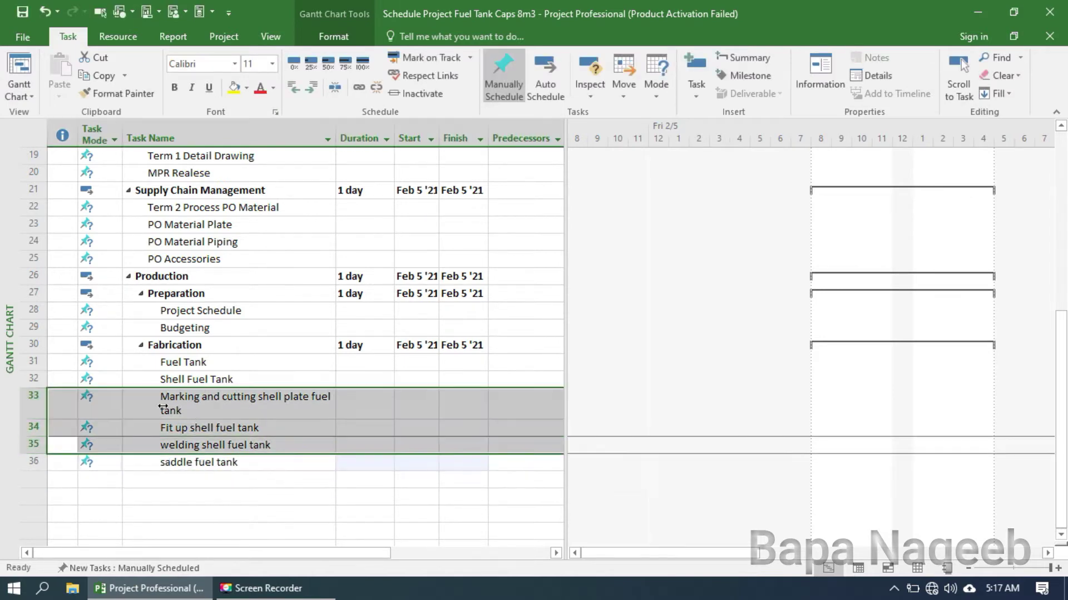
key(alt+shift+Right)
Add the tasks "Marking and cutting saddle fuel tank" and "Fit up Saddle Fuel tank" below saddle fuel tank.
click(169, 464)
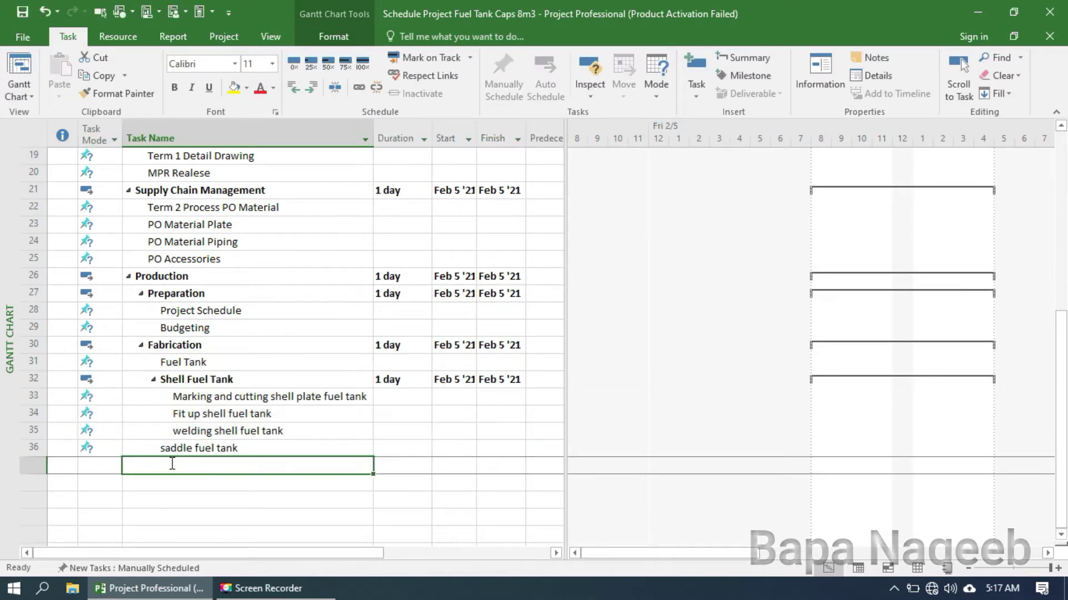
text(Marking and cutting saddle )
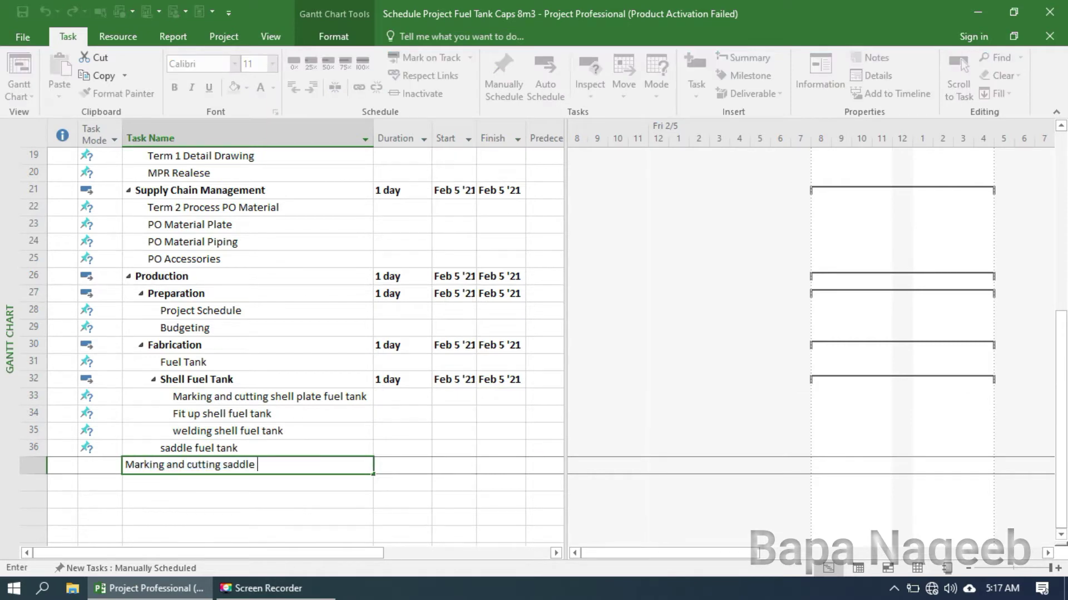
text(fuel tank)
key(Return)
text(Fit up)
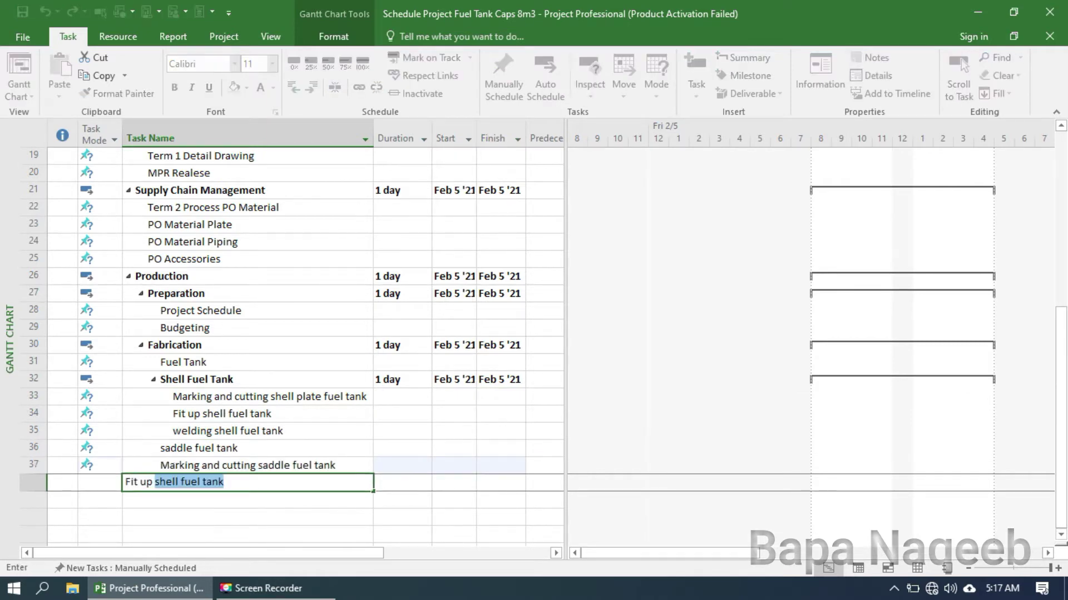
text( Saddle Fuel tank)
key(Return)
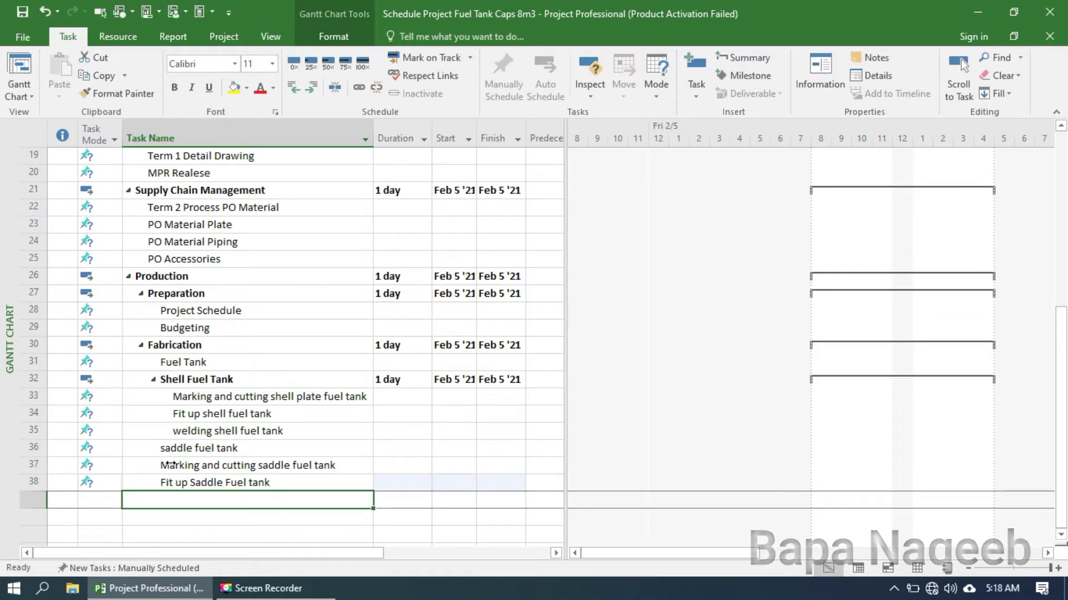
Add the tasks "Welding saddle fuel tank", "fit up saddle to fuel tank shell" and "Weld saddle to fuel tank shell" at the end of the list.
text(Welding saddle fuel tank)
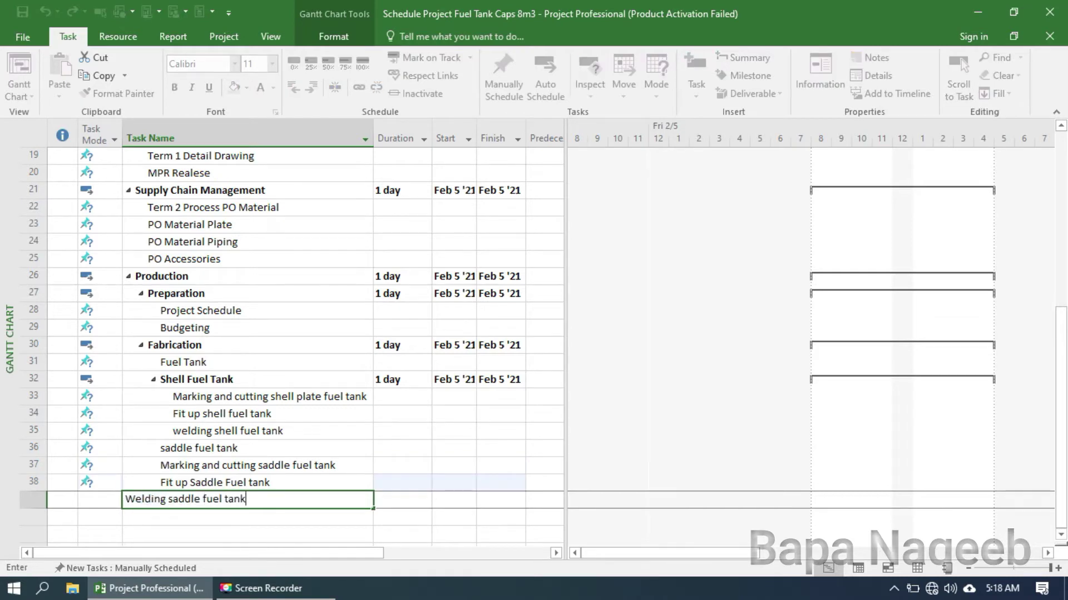
key(Return)
text(fit up saddle )
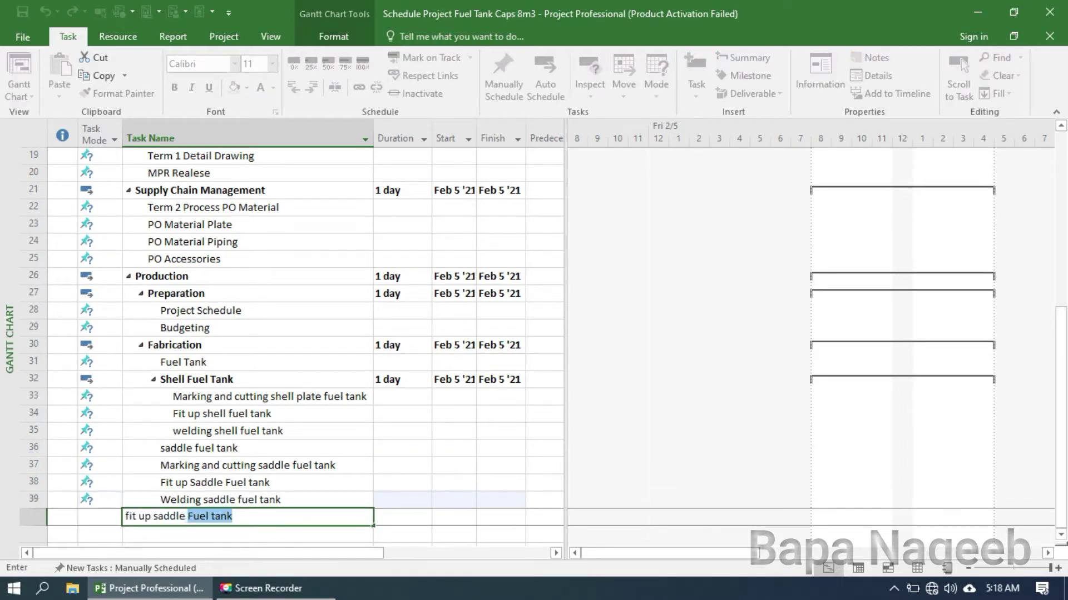
text(to fuel tank shell)
key(Return)
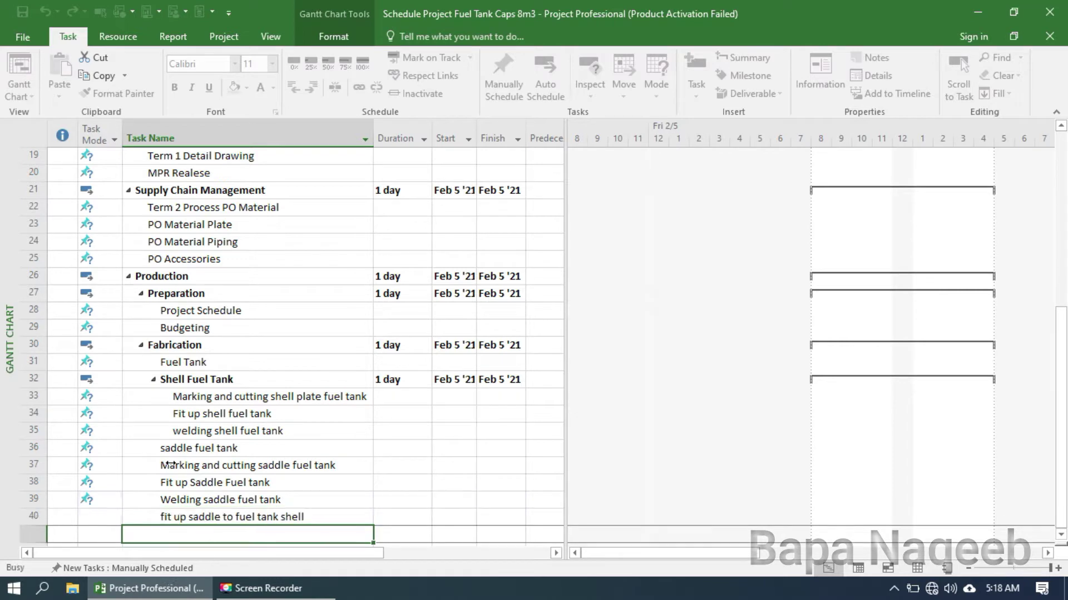
text(Weld sa)
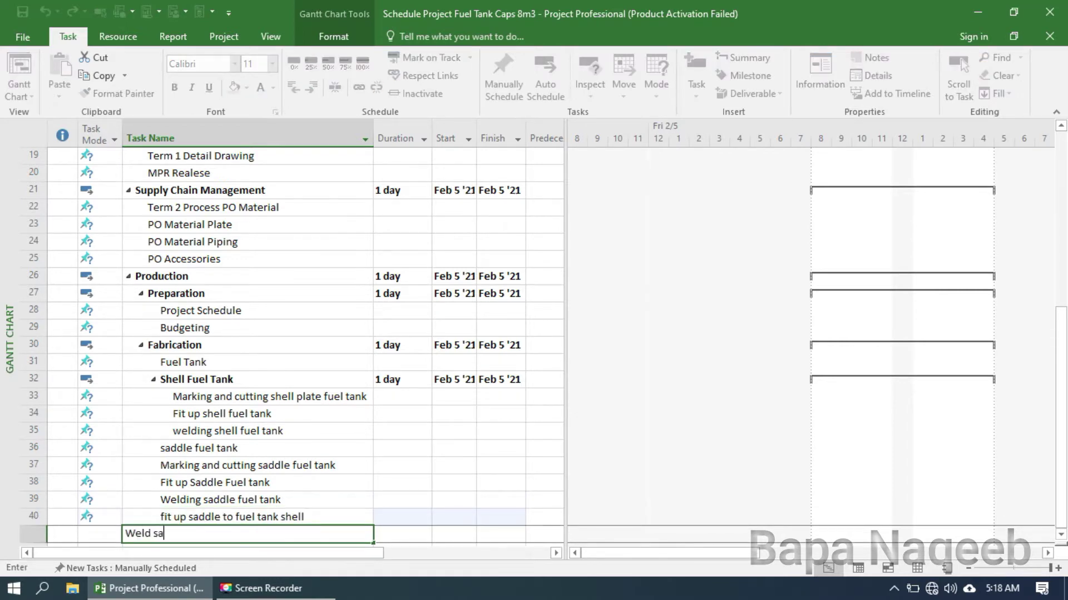
text(ddle to d)
text(uel tank shell)
key(Return)
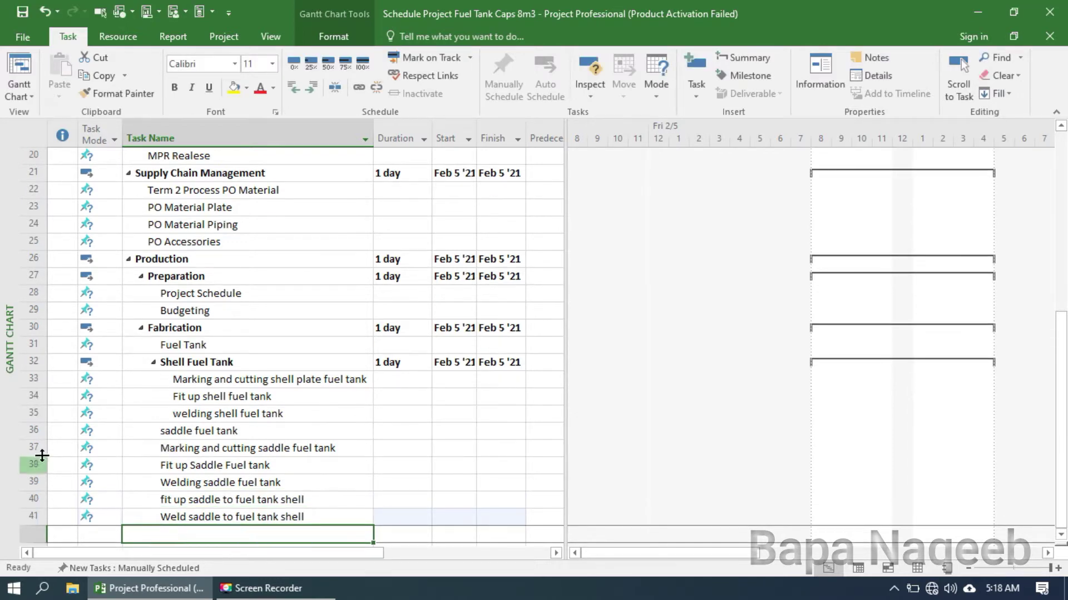
Indent tasks 37 to 41 as subtasks of saddle fuel tank.
click(161, 444)
drag(34, 448, 34, 517)
key(alt+shift+Right)
Add the tasks "Nozzle fuel tank" and "Marking and cutting Pipe N1, N2, N3" below the saddle tasks.
click(174, 532)
scroll(176, 529, down, 5)
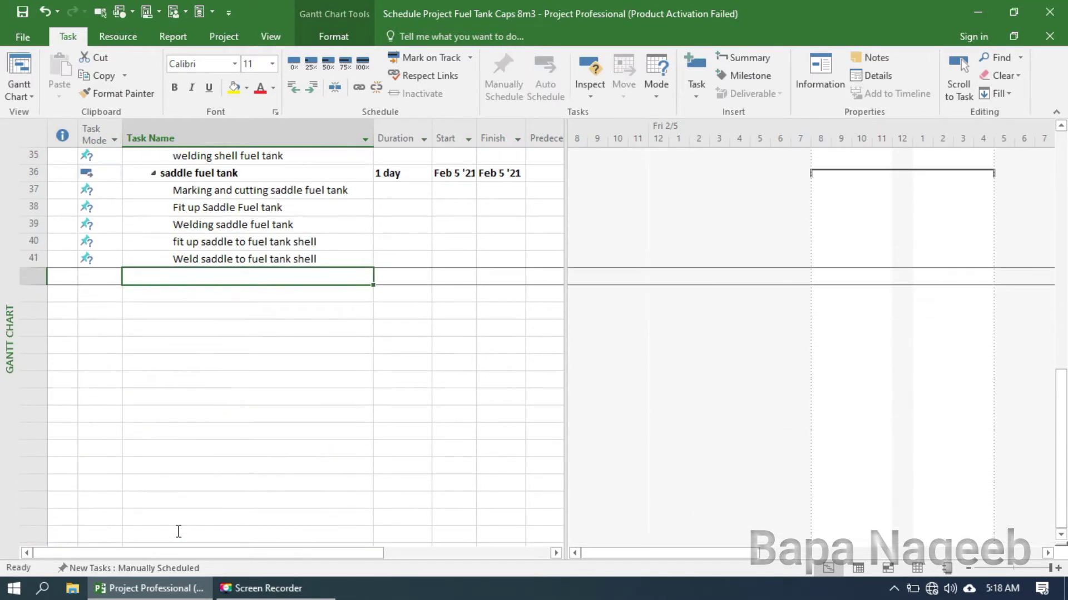
text(Nozzle fuel tank)
key(Return)
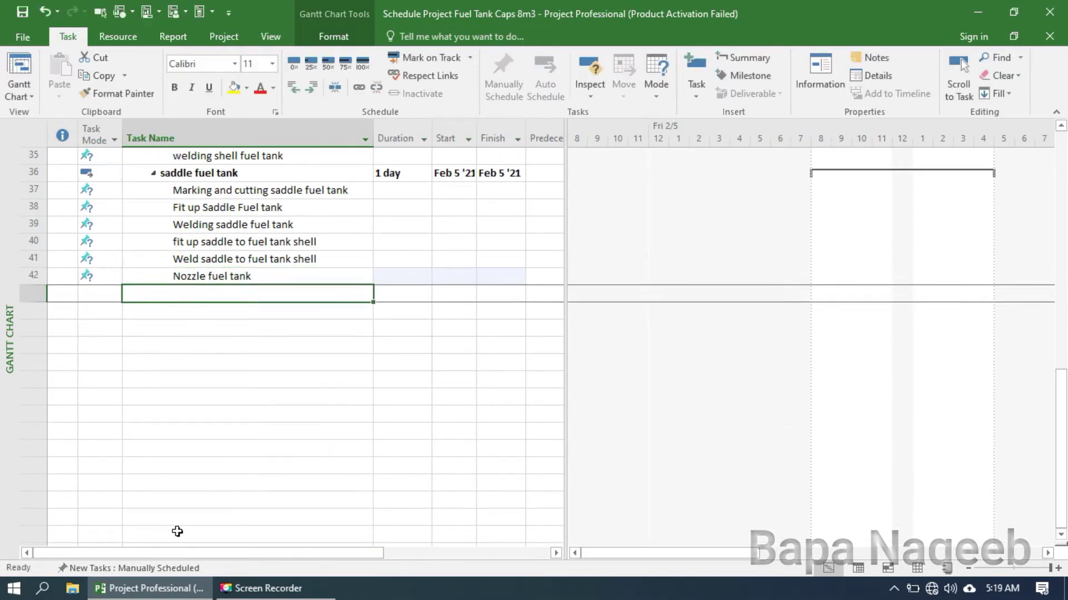
text(Marking and cut)
text(ting Nozzle)
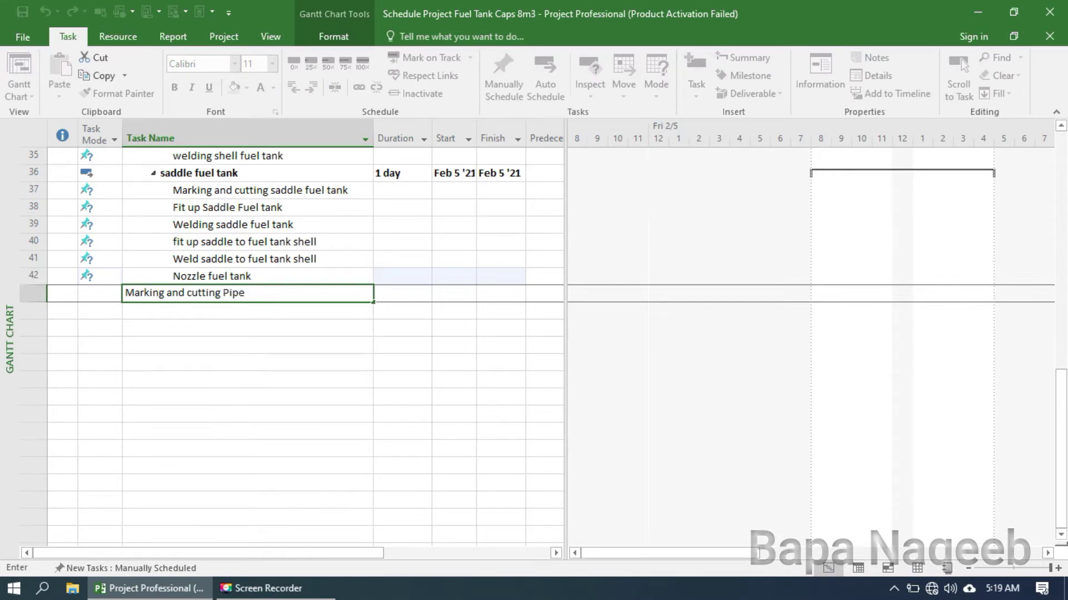
key(Return)
Add the tasks "Fit up Pipe to flange N1, N2, N3" and "Weld pipe to flange N1, N2, N3".
text(Fit up Pipe to flange N1, N2, N3)
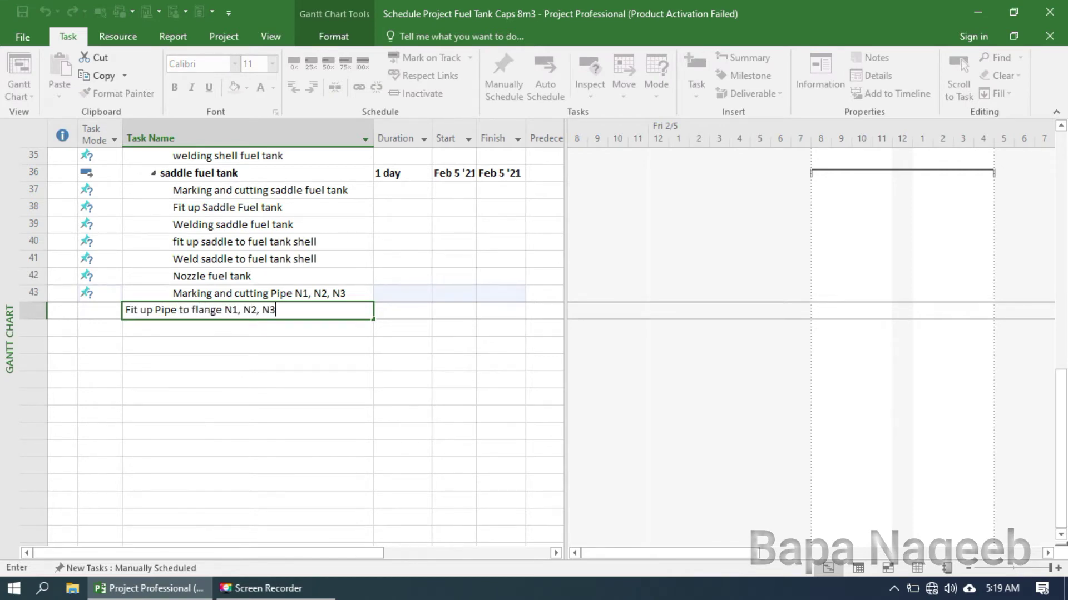
key(Return)
text(Weld pipe to flange N1, N2, N3)
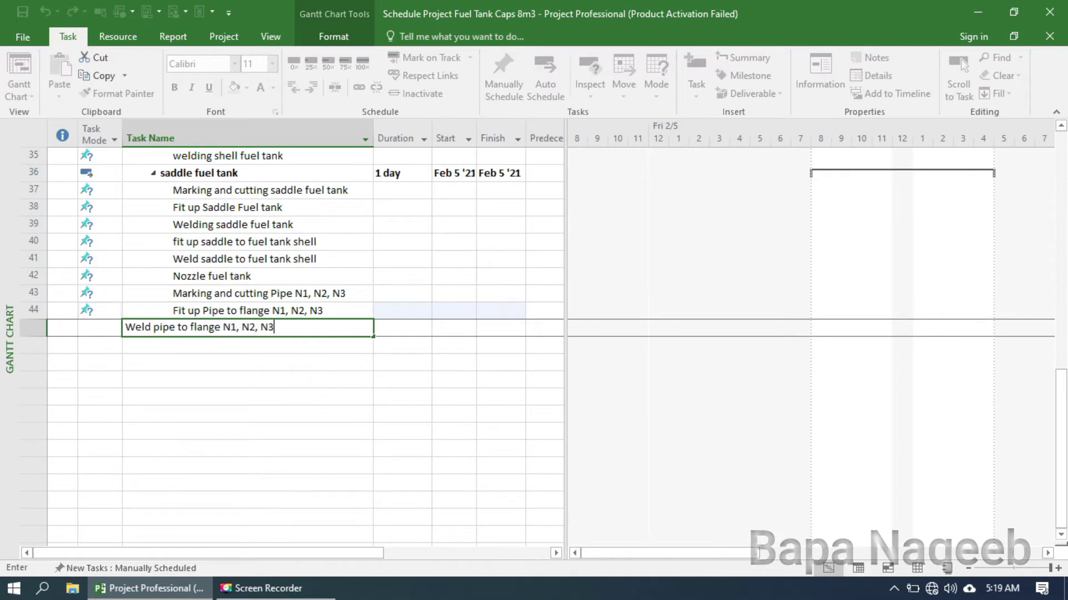
key(Return)
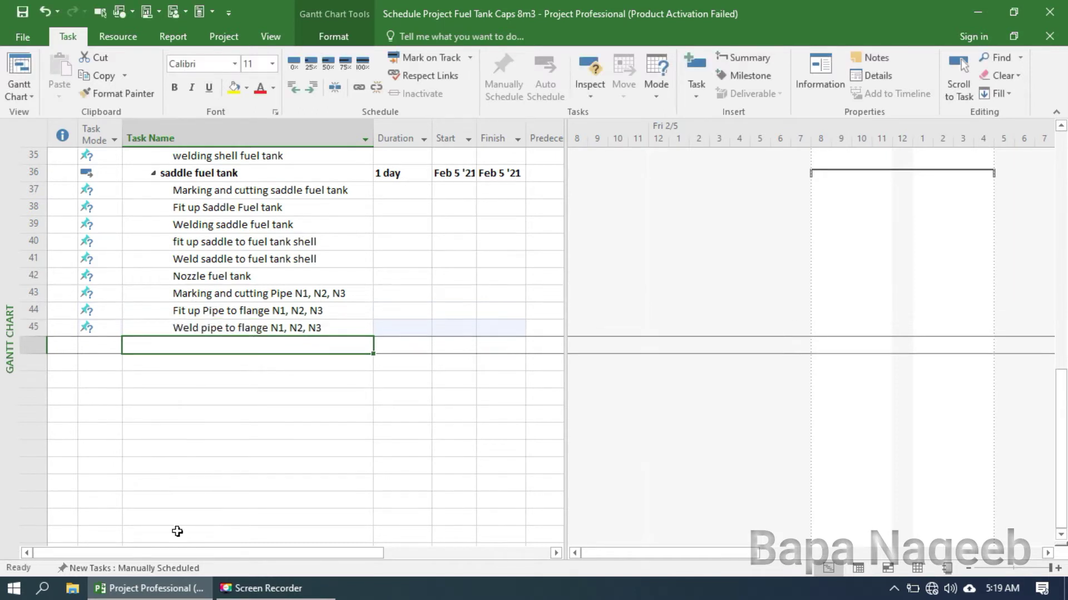
Add the tasks "Fit up Nozzle to shell N1, N2, N3" and "Weld nozzle to shell N1, N2, N3".
text(Fit up Nozzle to shell N1, N2, N3)
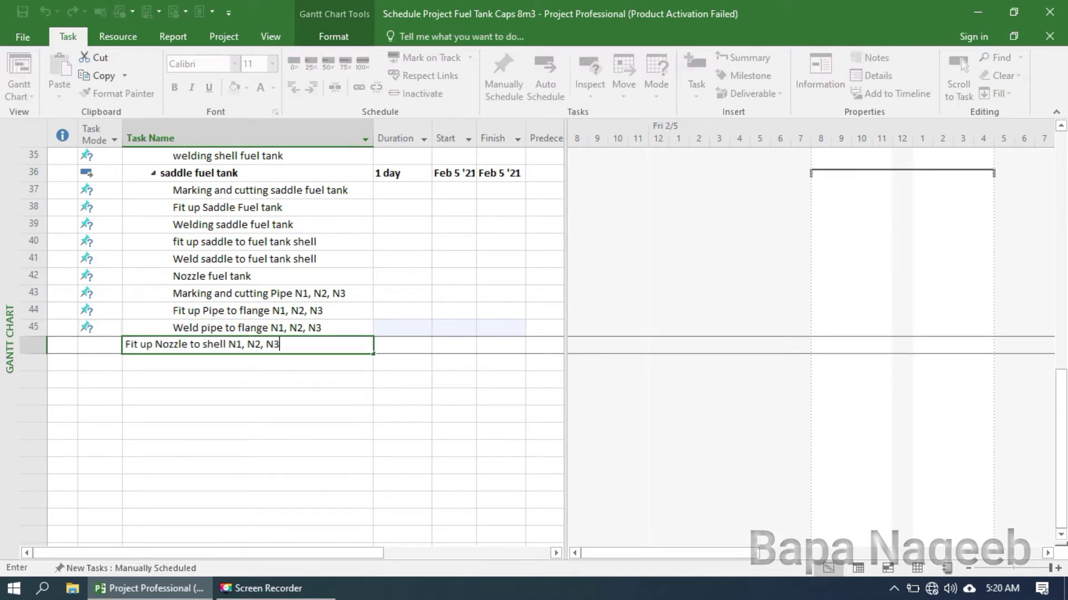
key(Return)
text(Weld nozzle to shell)
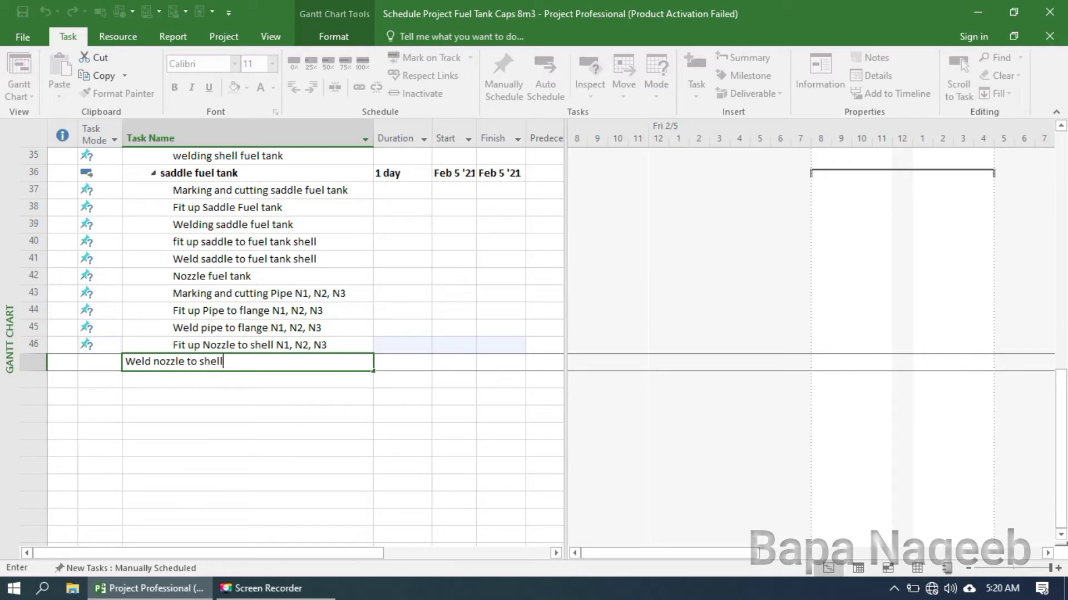
text( N1, N2, N3)
key(Return)
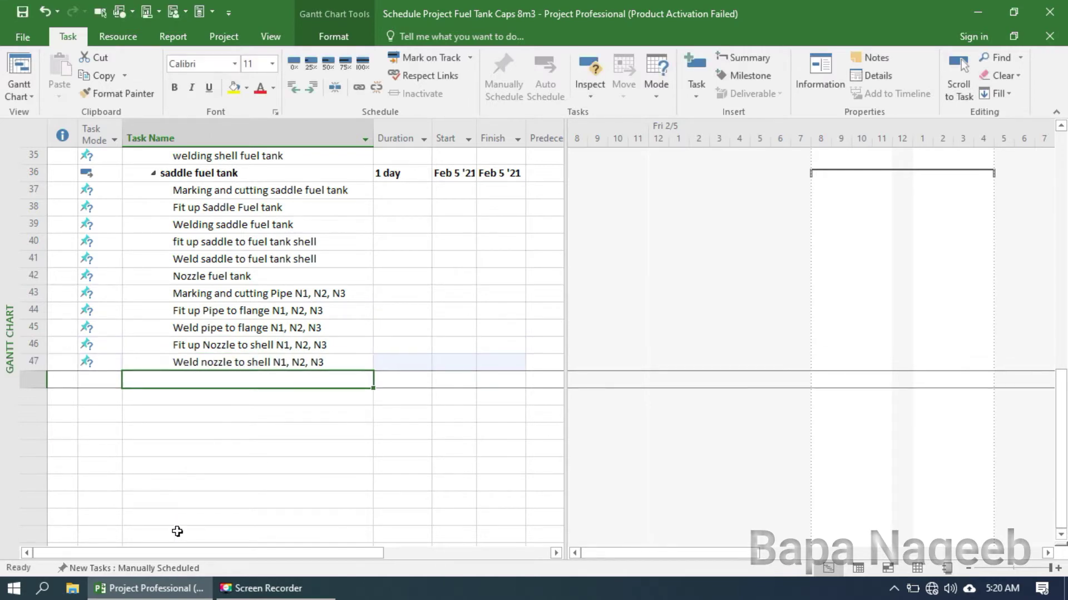
Add the task "Quality Control" outdented one level, with "Visual & Dimentional" indented as its subtask.
text(Quality Control)
key(Return)
key(alt+shift+Left)
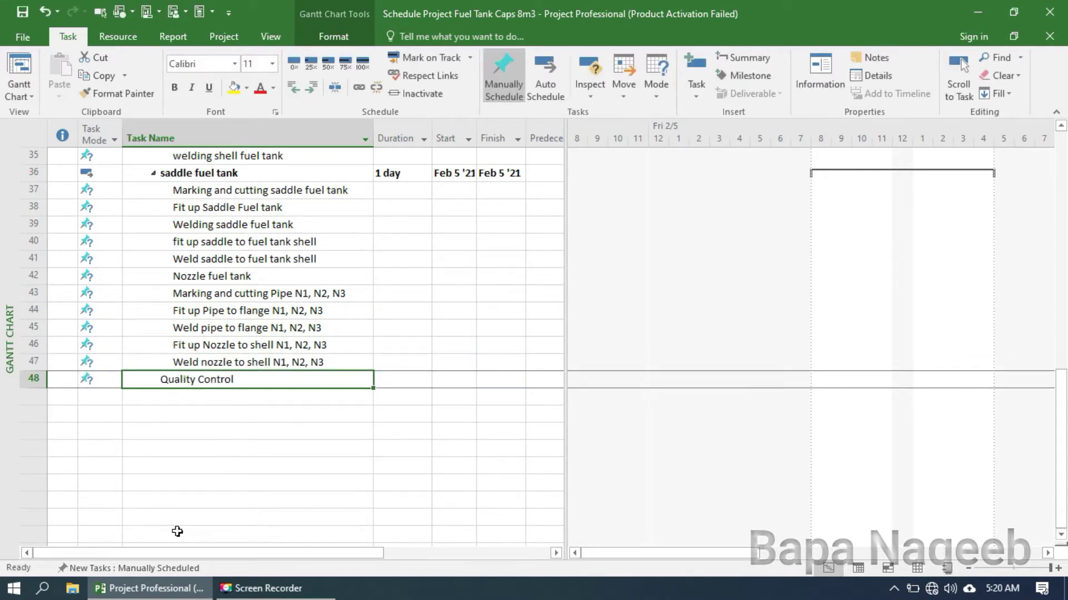
key(Return)
text(Visual & Dim)
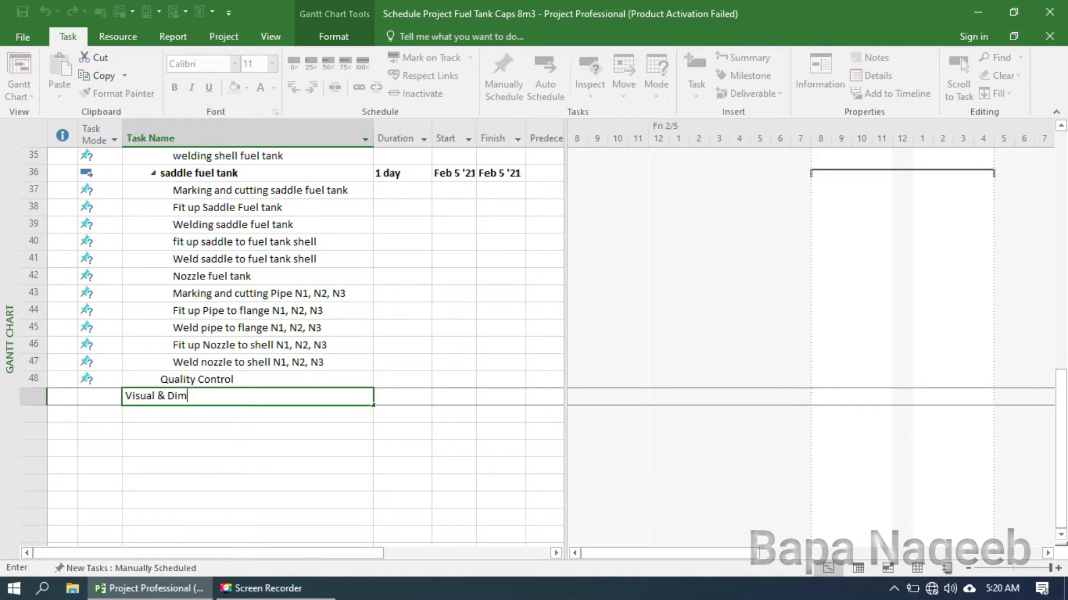
text(entional)
key(alt+shift+Right)
key(Return)
Add the tasks "Penetrant Test" and "Radiography Test" under Quality Control.
text(Pen)
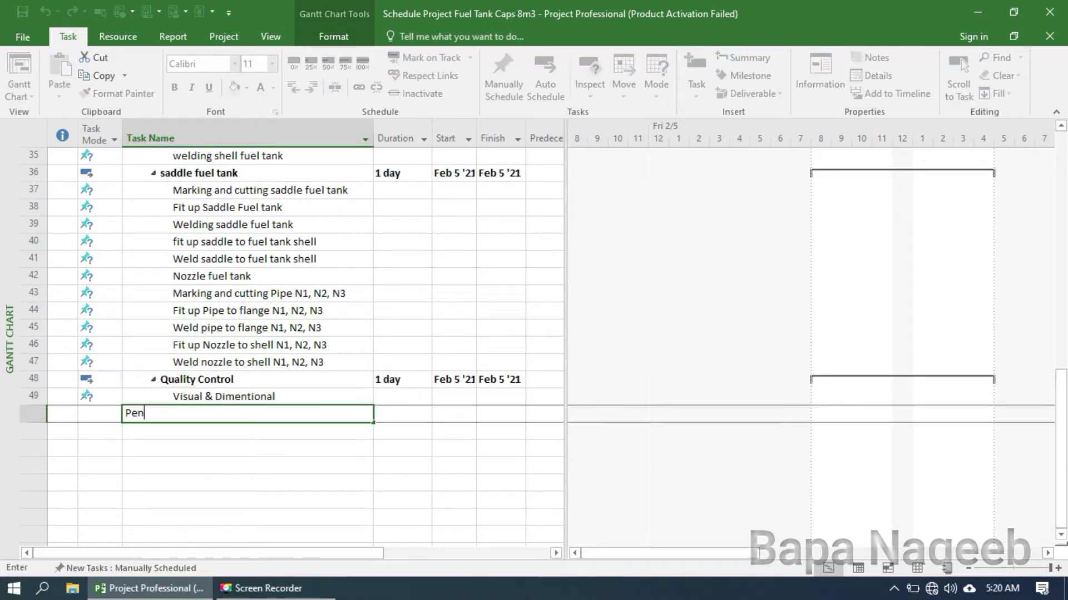
text(etrant Test)
key(Return)
text(Radiography)
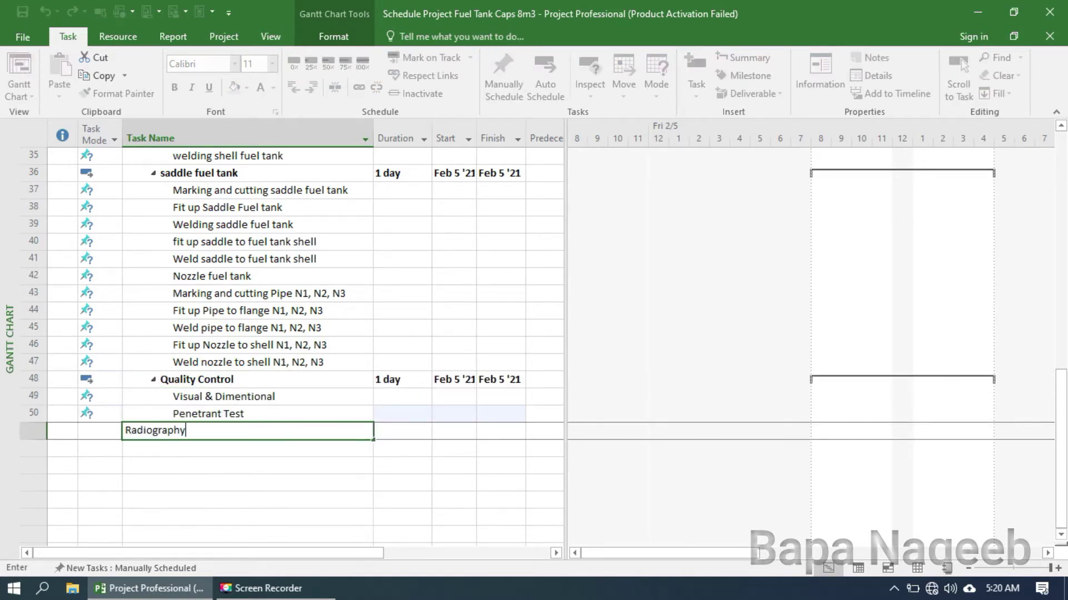
text( Test)
key(Return)
Add the tasks "Term 3 - Leak Test" and "Sandblasting Painting" under Quality Control.
text(Term 3 - )
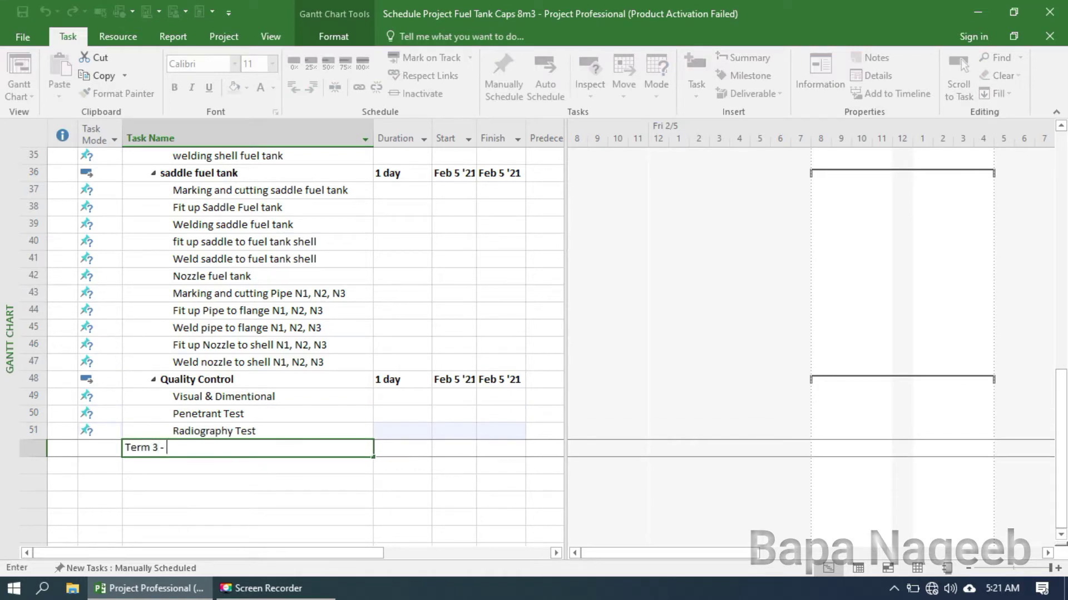
text(Leak Test)
key(Return)
text(Sandblasting Pa)
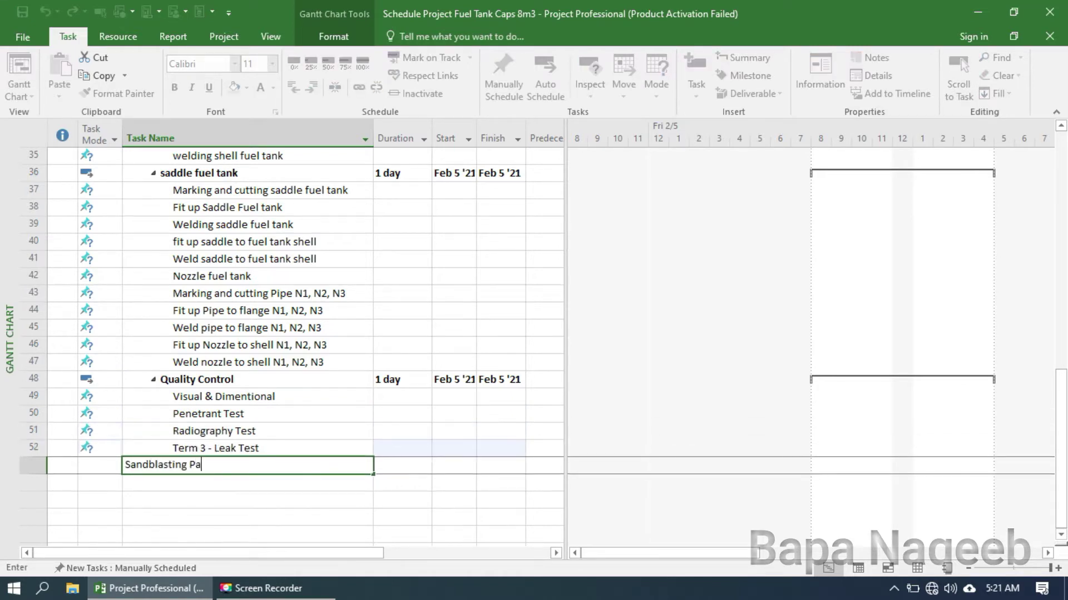
text(inting)
key(Return)
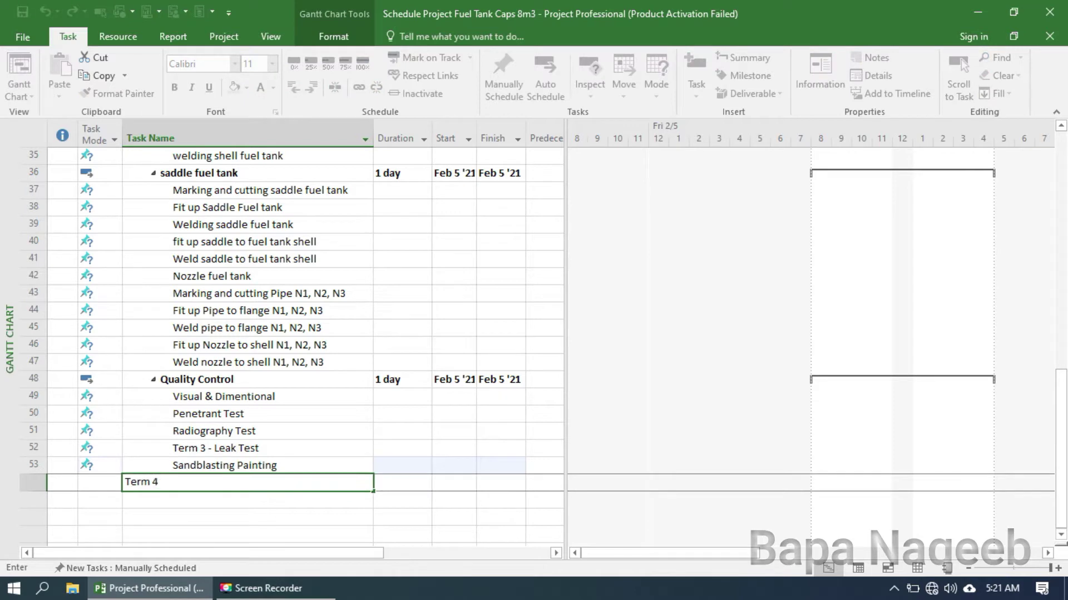
Add the tasks "Term 4 - FAT" and "Delivery" at the same outline level as Quality Control.
key(Return)
text(Delivery)
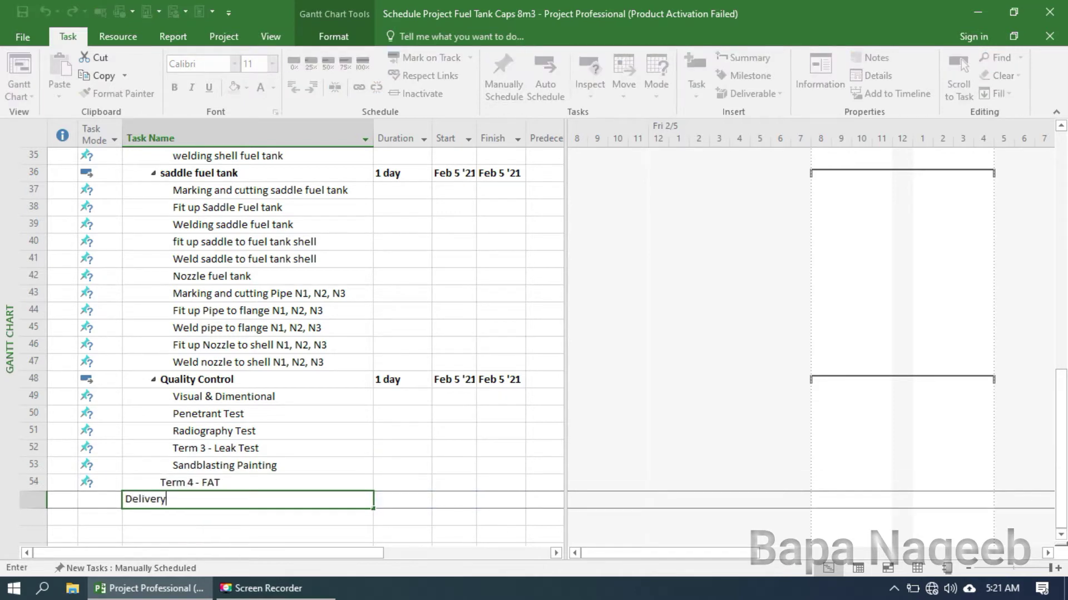
key(Return)
Add the tasks "Term 5 - Installation" and "Clossing Project / BAST" at the end of the list.
text(Term 5 - I)
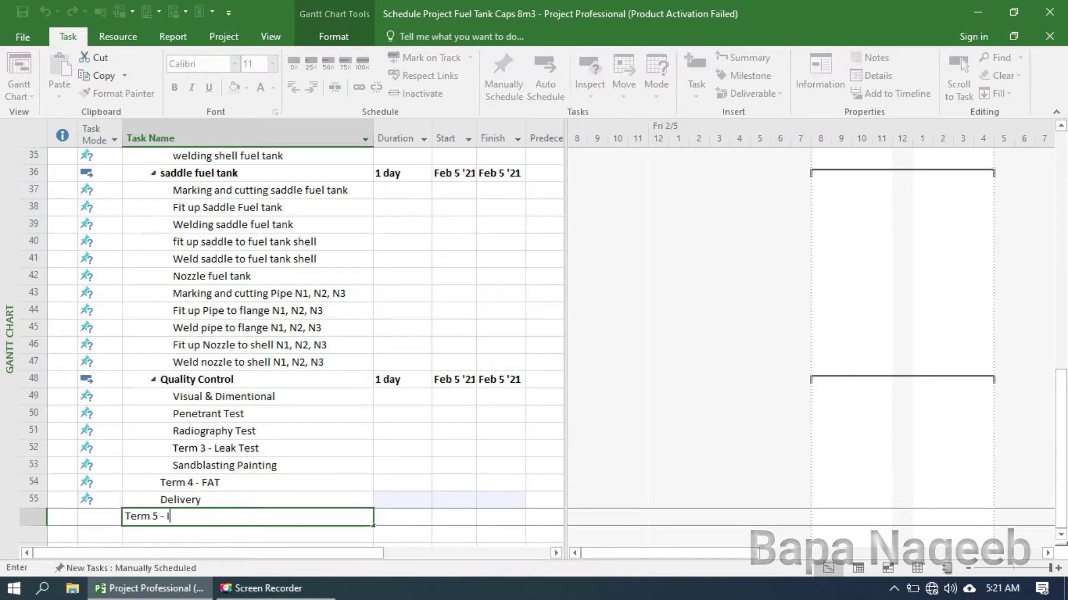
text(nstallation)
key(Return)
text(Clossing Project)
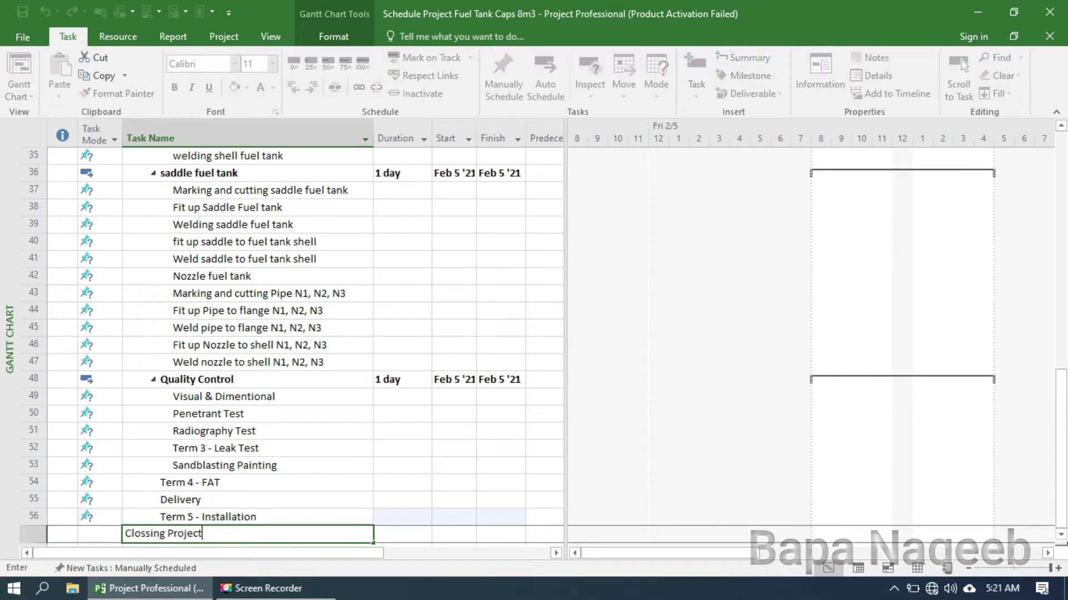
text( / BAST)
key(Return)
Capitalize the name of summary task 36 so it reads "Saddle Fuel Tank".
click(307, 263)
scroll(303, 264, up, 2)
click(165, 259)
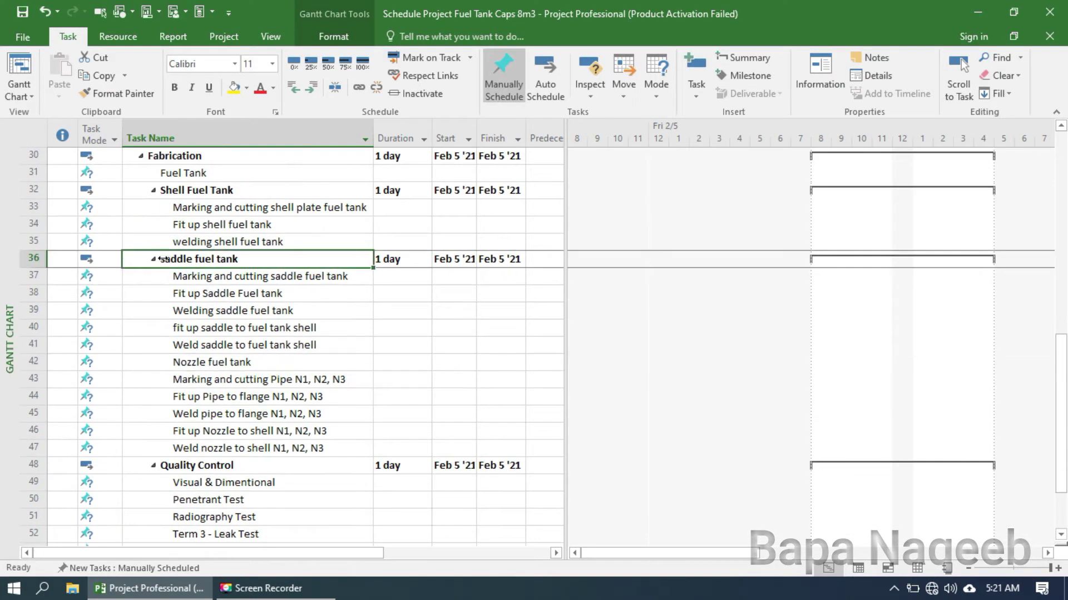
click(164, 260)
key(Home)
key(Delete)
text(S)
key(Right)
key(Right)
key(Right)
key(Right)
key(Right)
key(Right)
key(Delete)
text(F)
key(Right)
key(Right)
key(Right)
key(Right)
key(Delete)
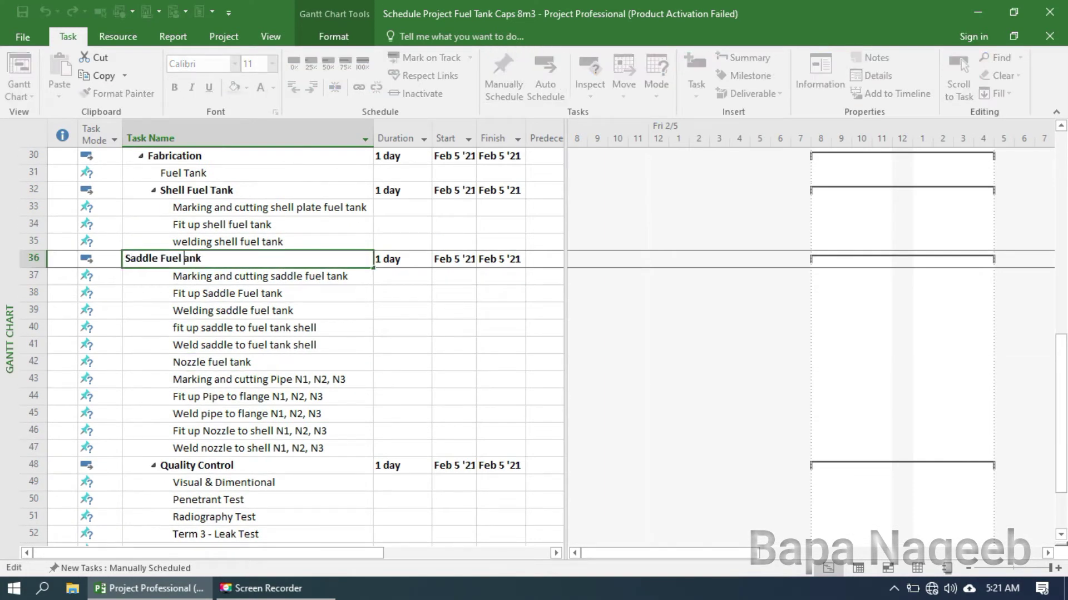
text(T)
click(207, 329)
Outdent the Nozzle fuel tank task one level, making it the summary of tasks 43 to 47, and rename it "Nozzle Fuel Fank".
drag(175, 362, 161, 362)
click(216, 410)
click(199, 361)
click(198, 362)
key(Delete)
text(F)
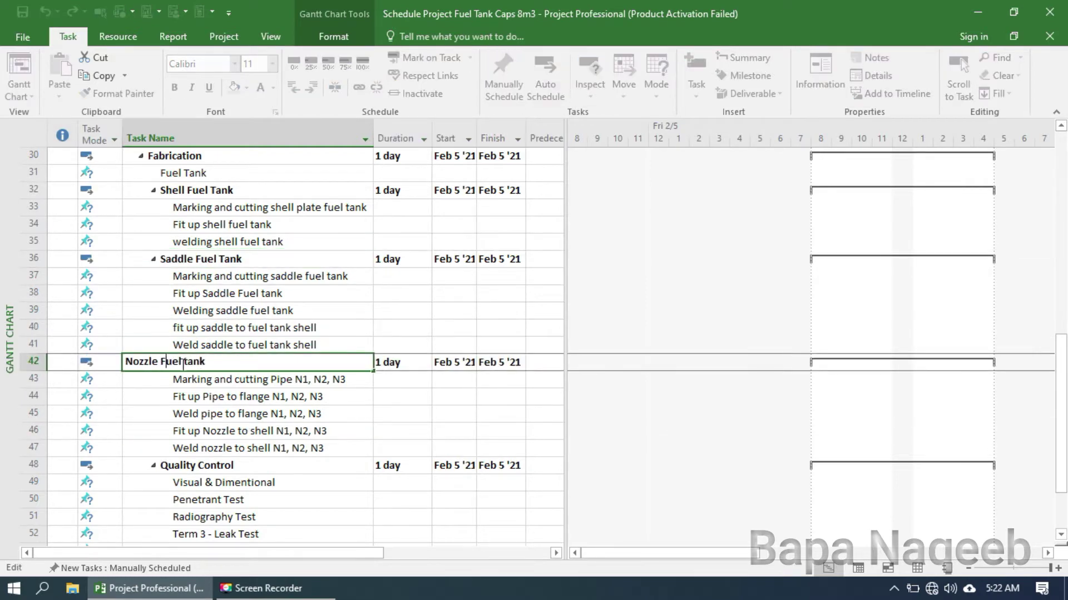
key(Right)
key(Right)
key(Right)
key(Right)
key(Delete)
text(F)
double_click(170, 328)
key(Escape)
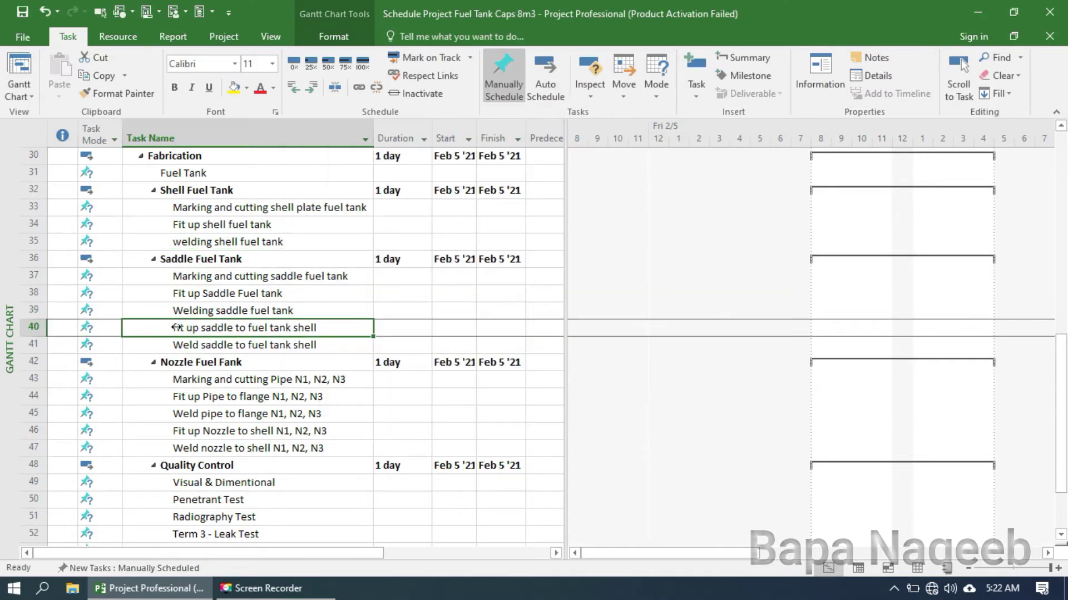
scroll(260, 396, up, 10)
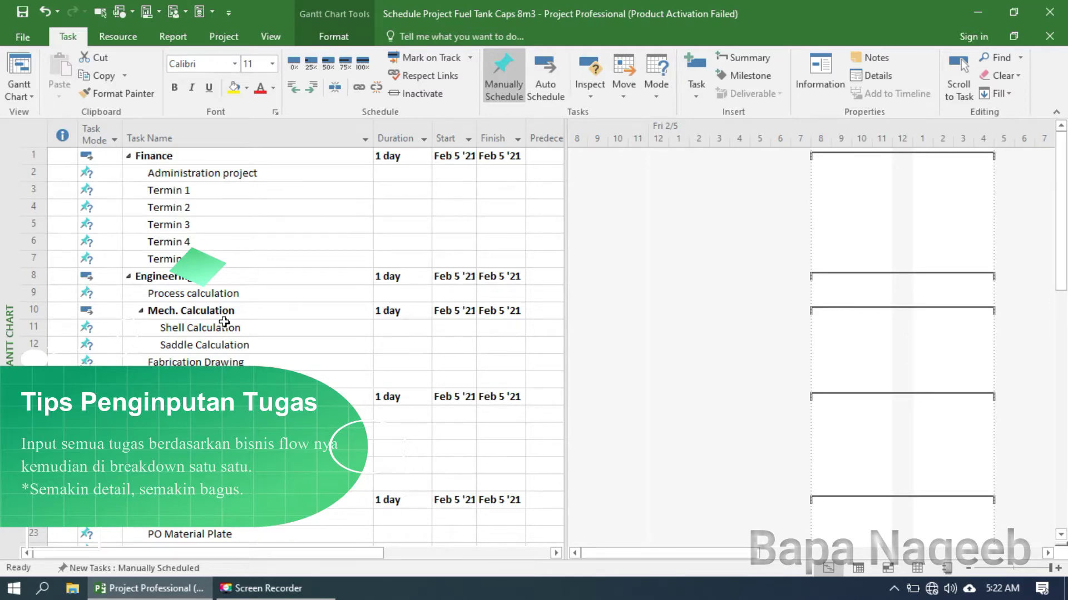
scroll(223, 322, down, 3)
scroll(225, 307, up, 3)
scroll(222, 261, down, 3)
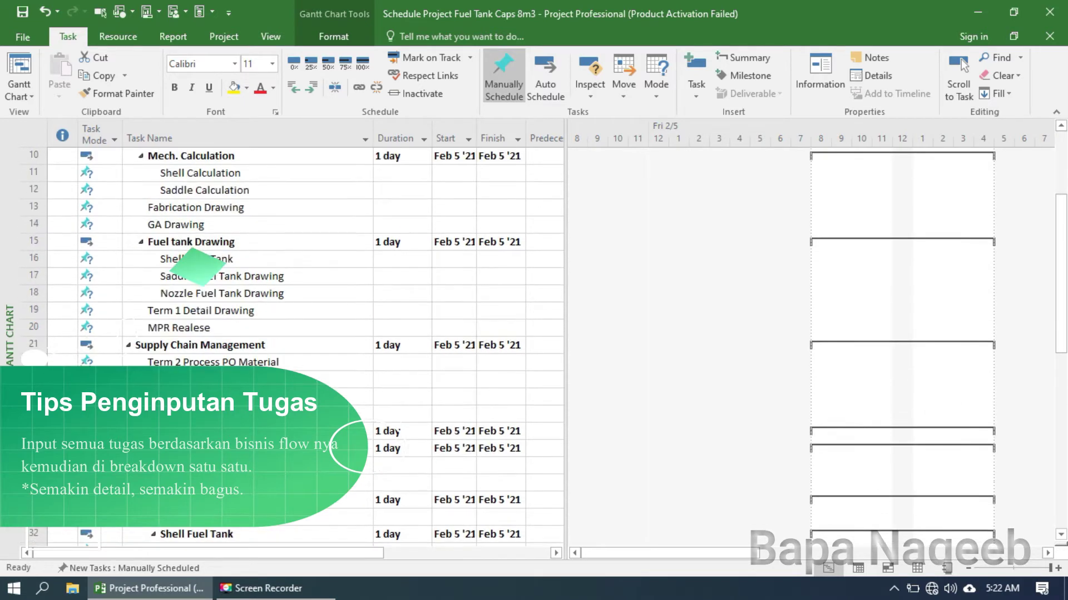
scroll(267, 327, down, 10)
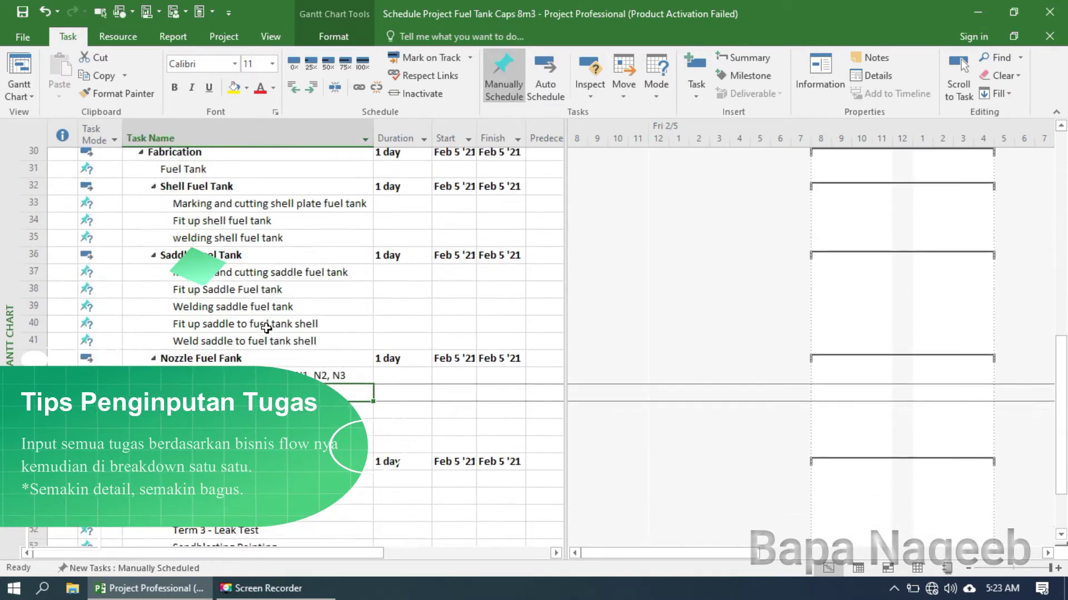
Set the durations of all Finance subtasks, Administration project and Termin 1 through Termin 5, to 1 day each.
scroll(275, 272, up, 13)
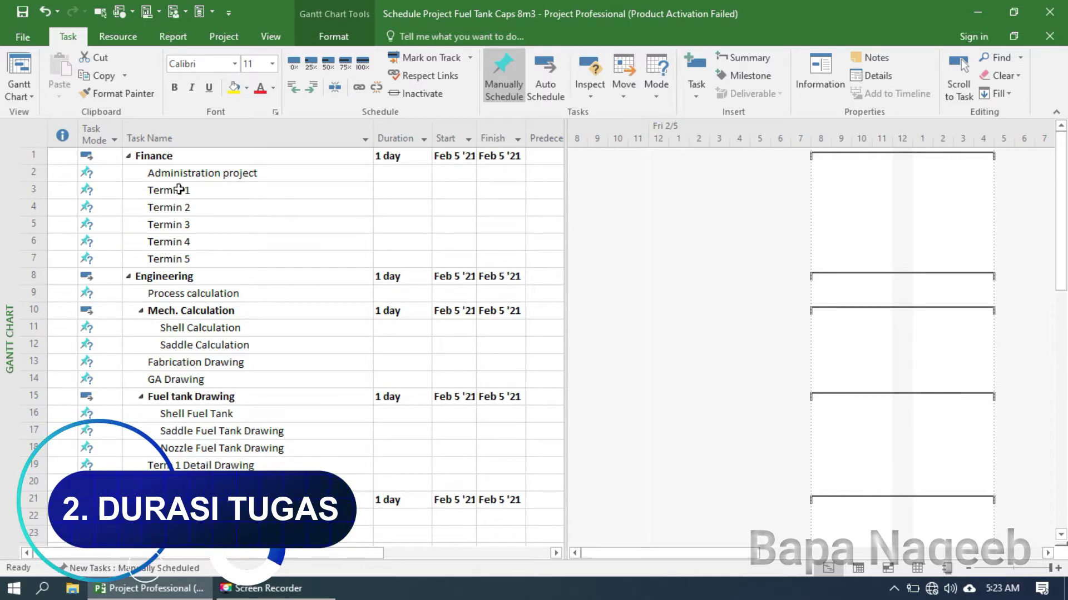
click(419, 174)
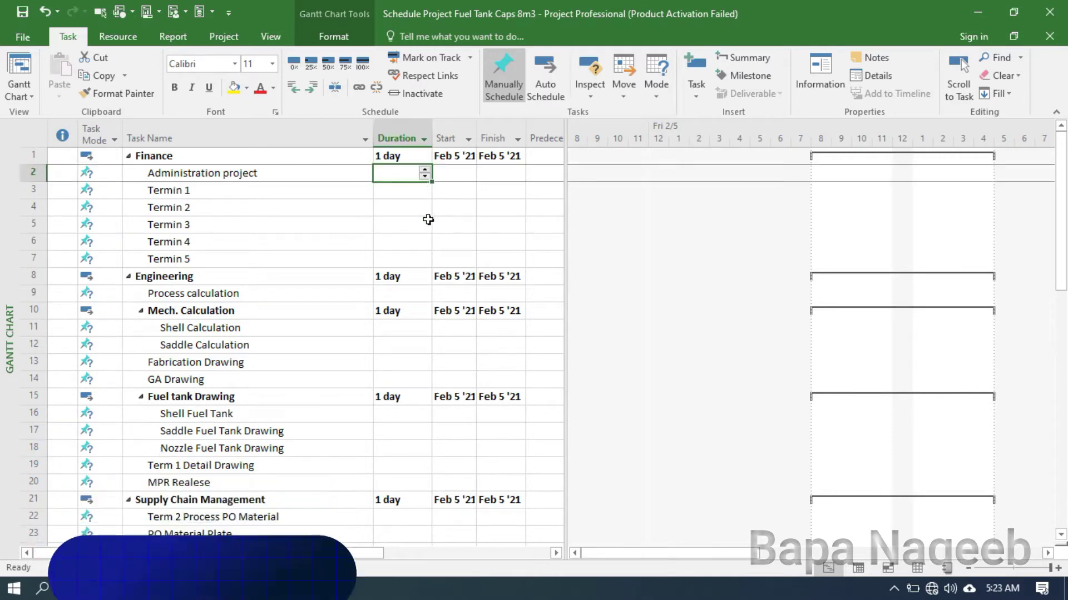
text(1)
key(Return)
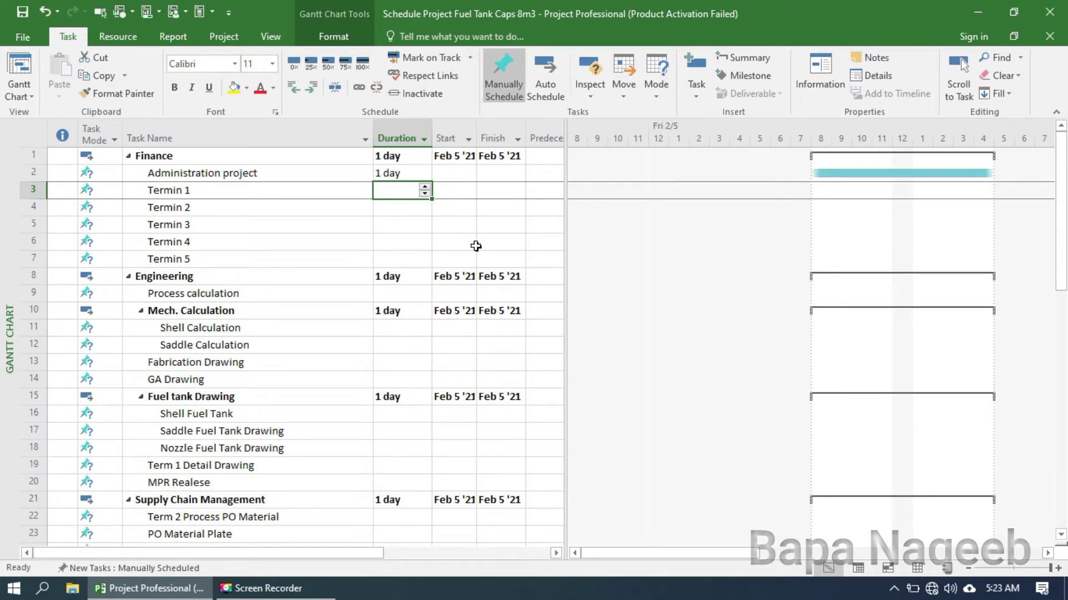
text(1)
key(Return)
text(1)
key(Return)
text(1)
key(Return)
text(1)
key(Return)
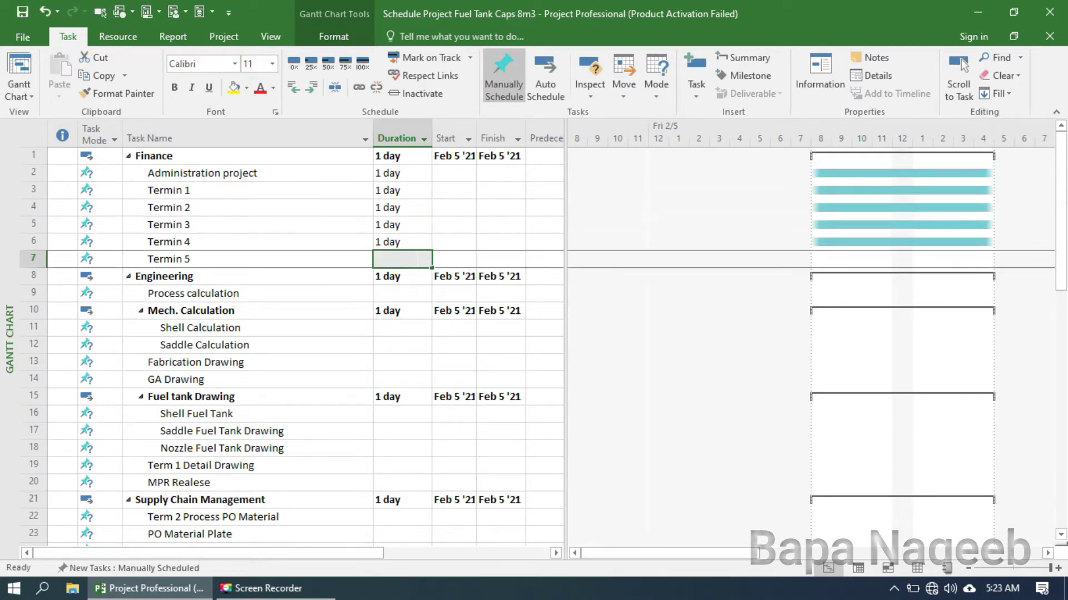
text(1)
key(Return)
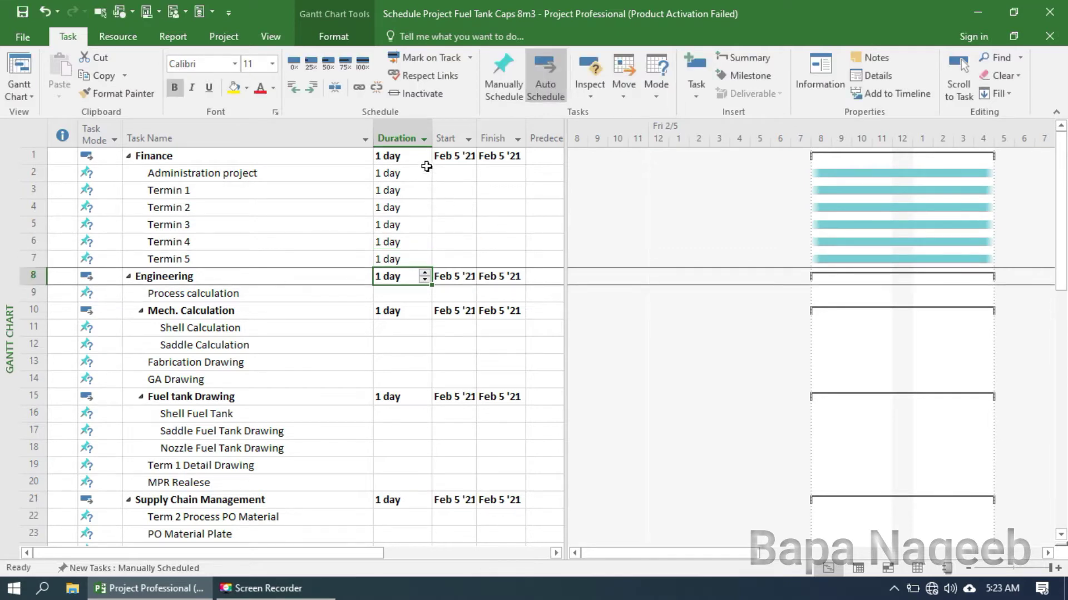
Change the duration of the Administration project task to 4 days.
click(426, 169)
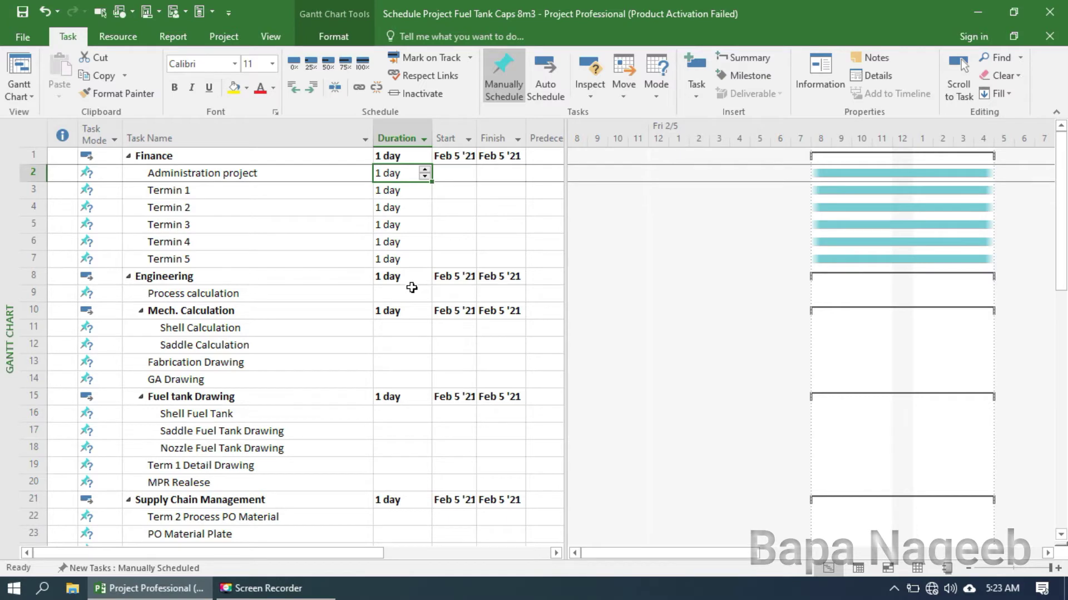
click(181, 156)
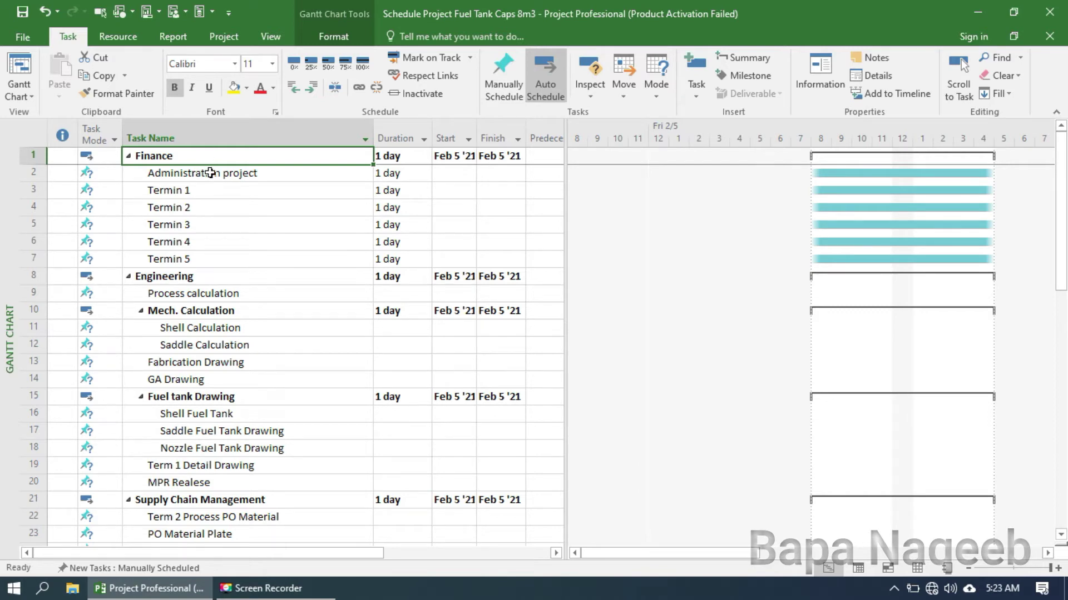
click(211, 173)
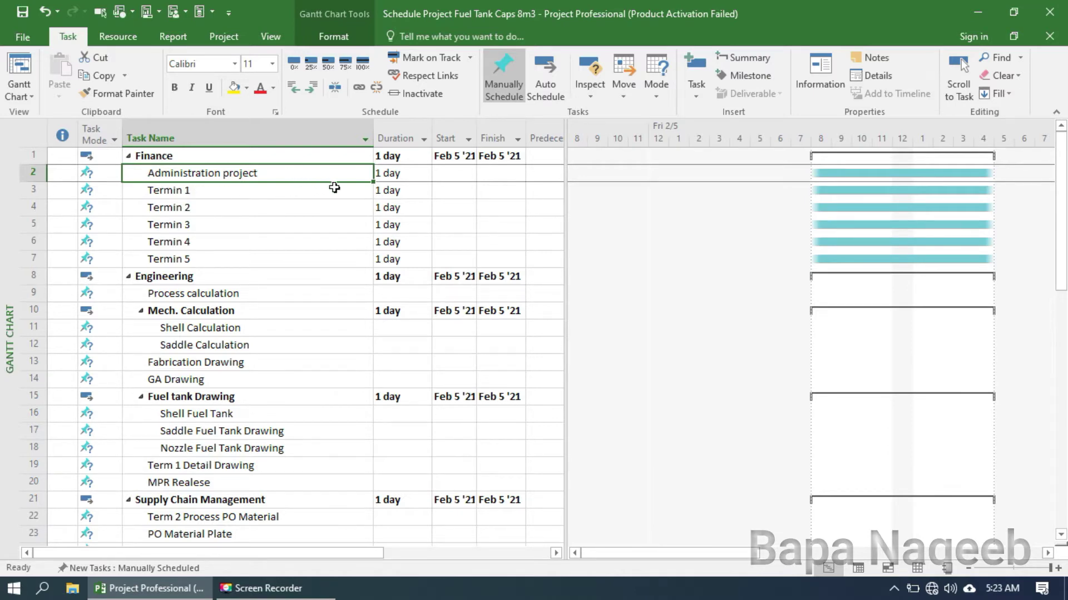
click(396, 175)
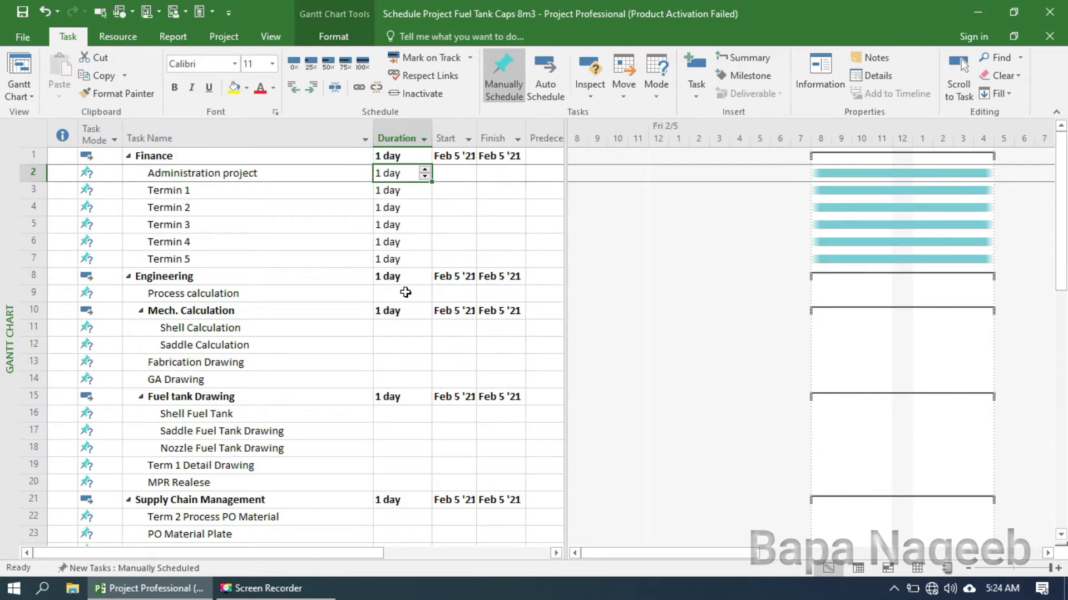
text(4)
key(Return)
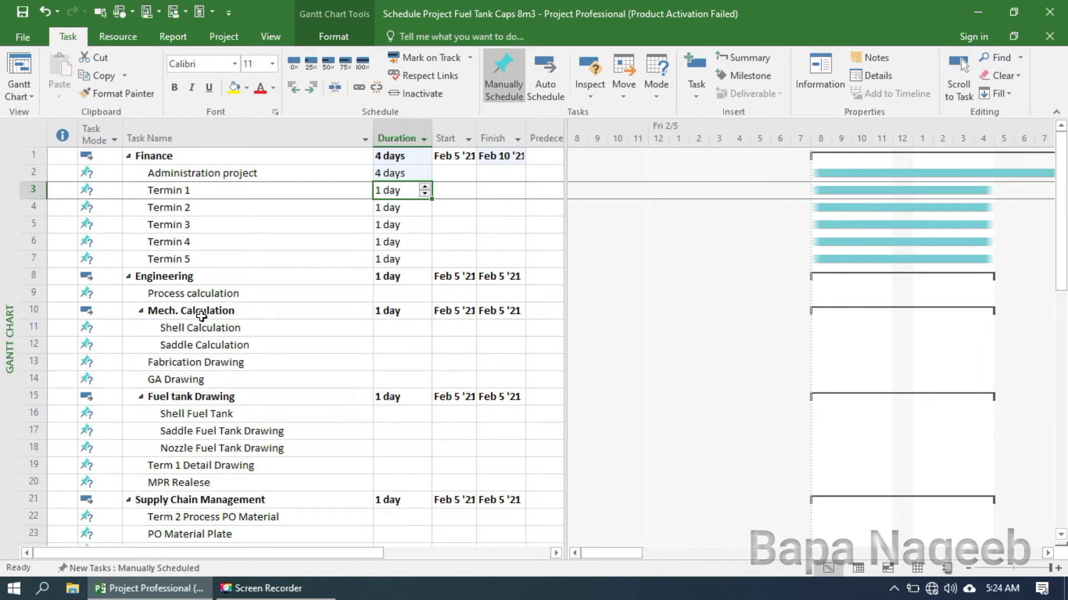
Set the duration of the Process calculation task under Engineering to 0.25 days.
click(393, 295)
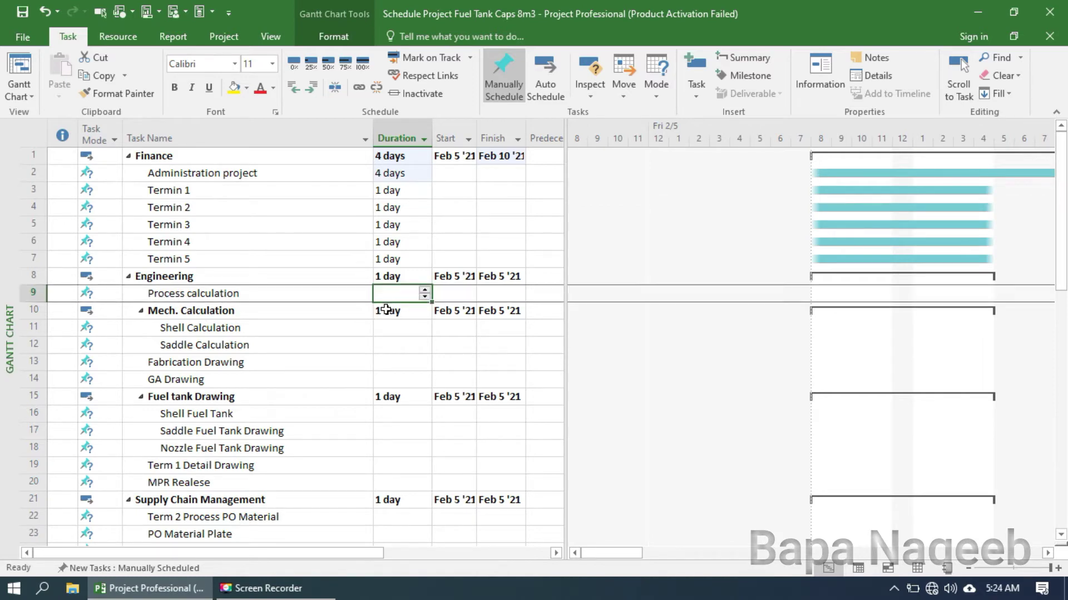
scroll(386, 310, down, 1)
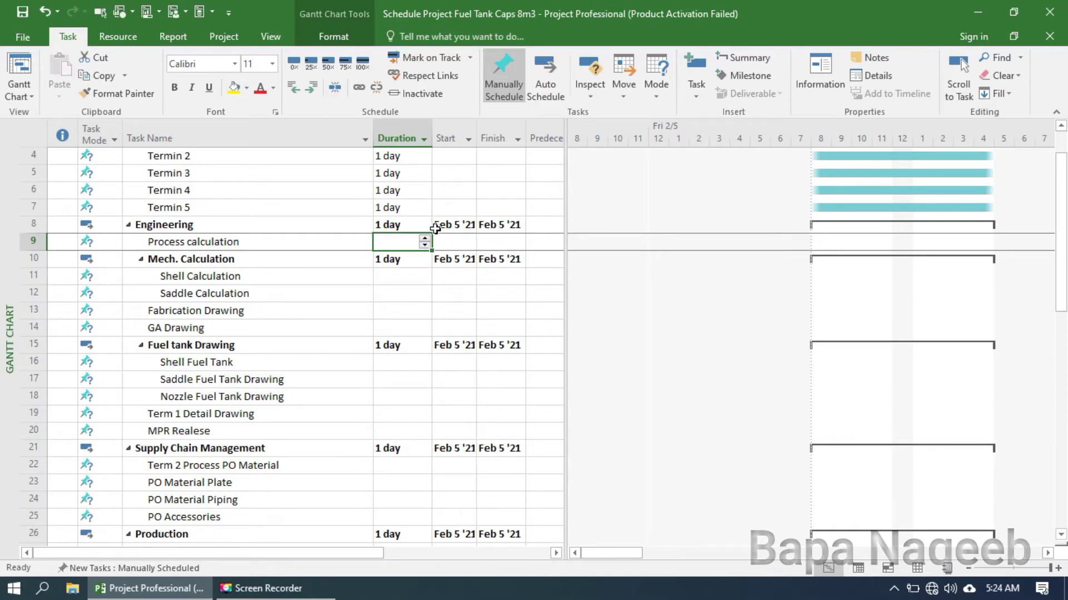
scroll(419, 249, up, 1)
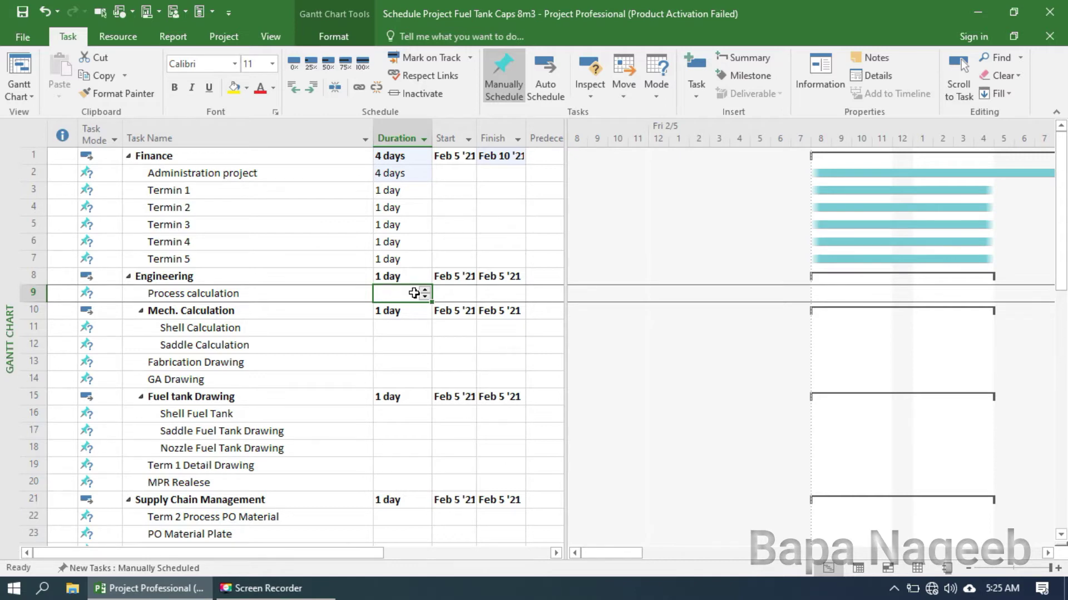
text(0)
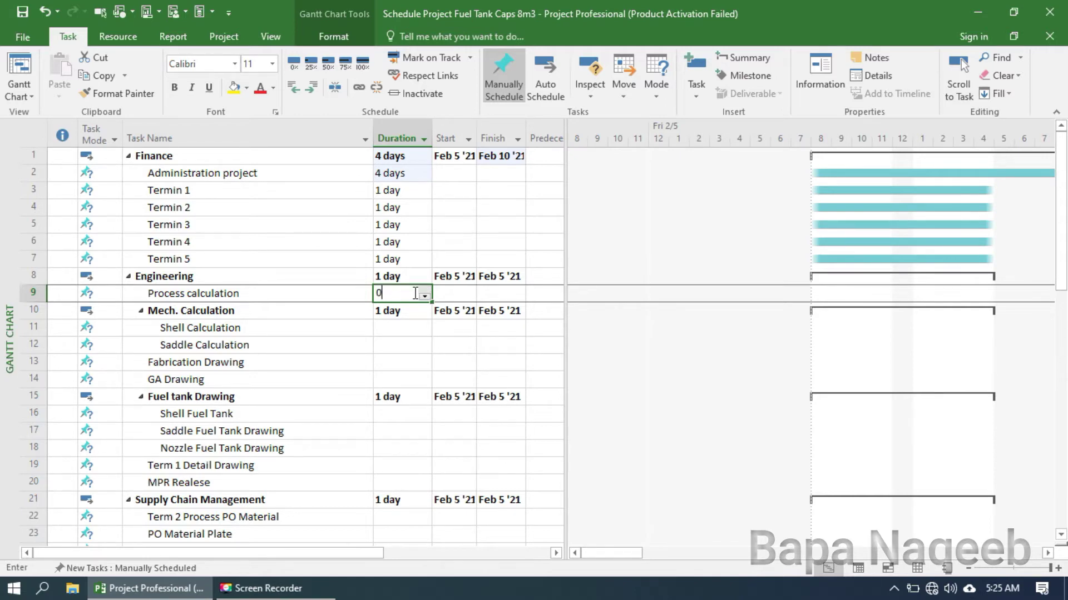
text(.25)
key(Return)
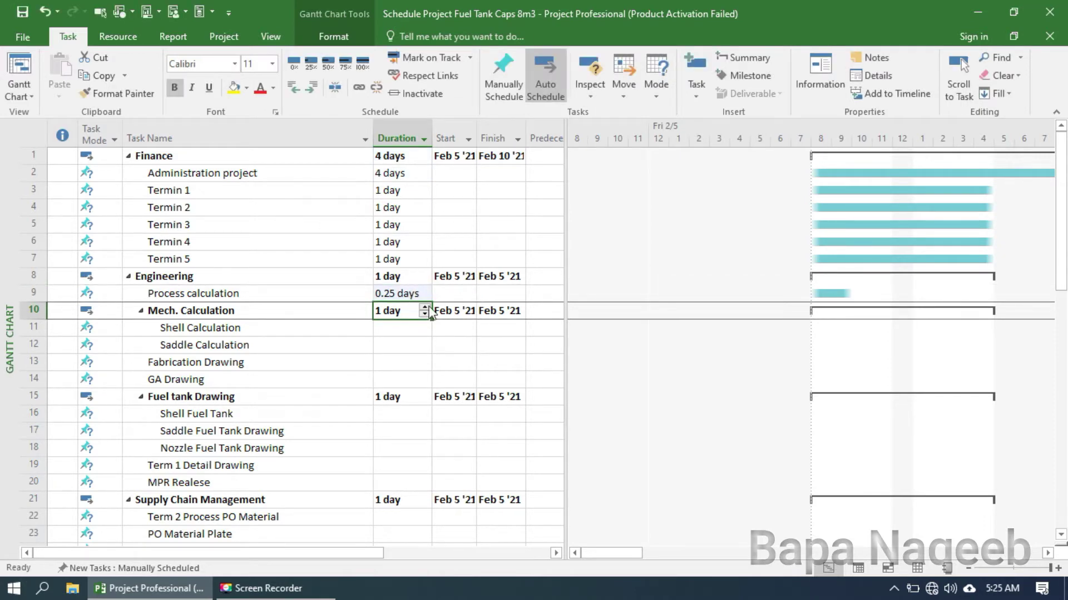
click(453, 310)
click(414, 295)
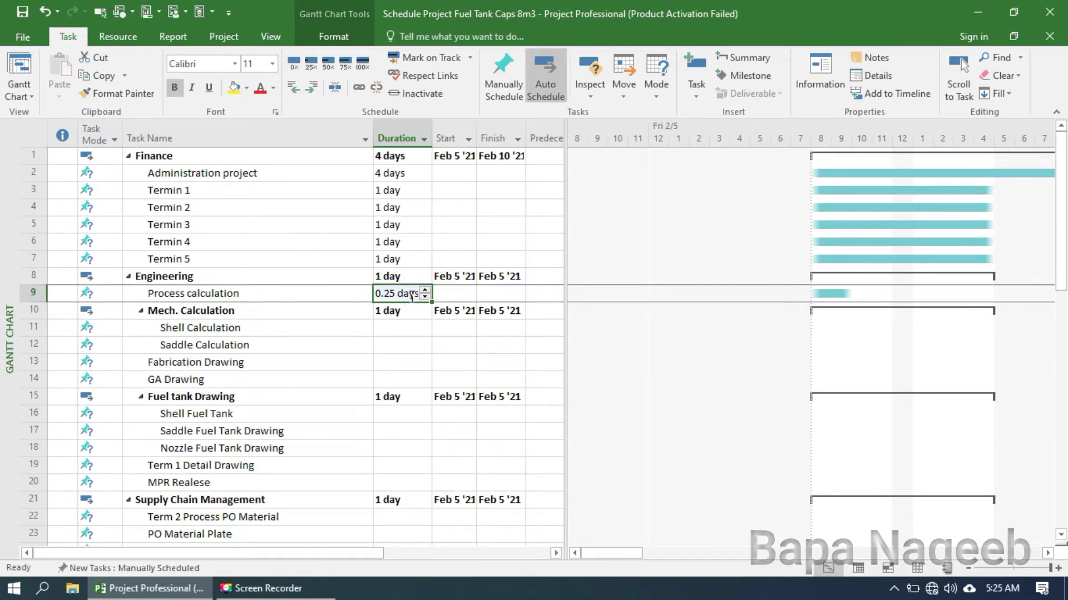
click(412, 332)
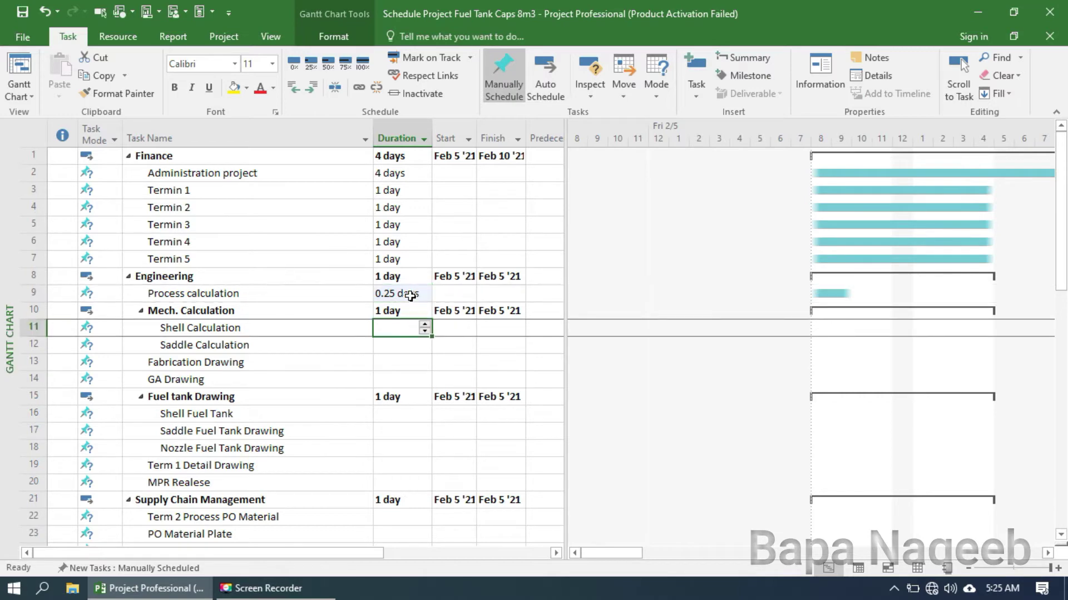
click(410, 295)
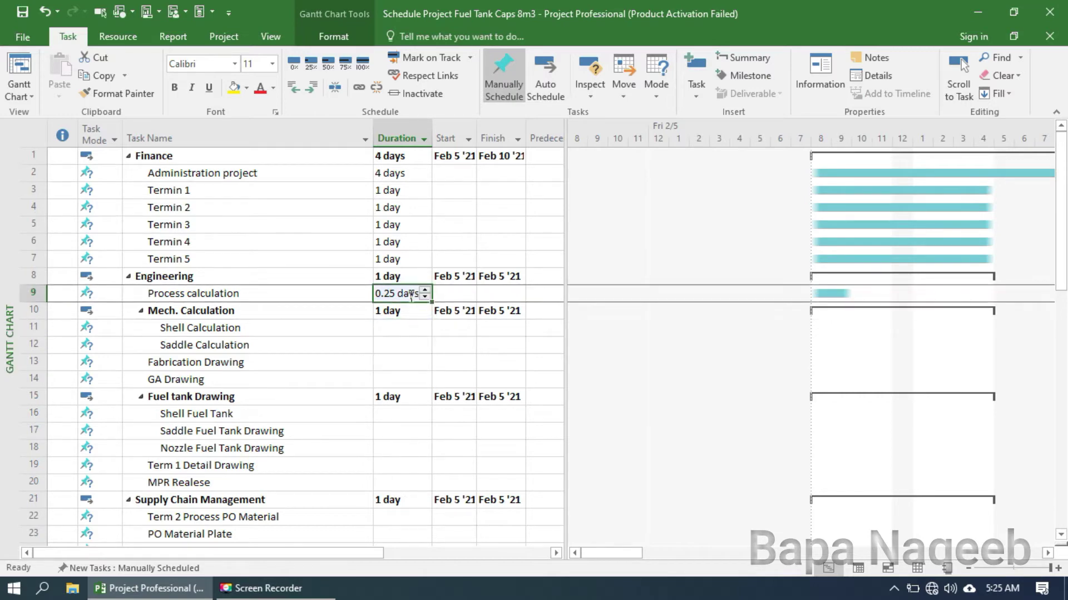
Set the durations of Shell Calculation and Saddle Calculation to 0.25 days each.
click(409, 324)
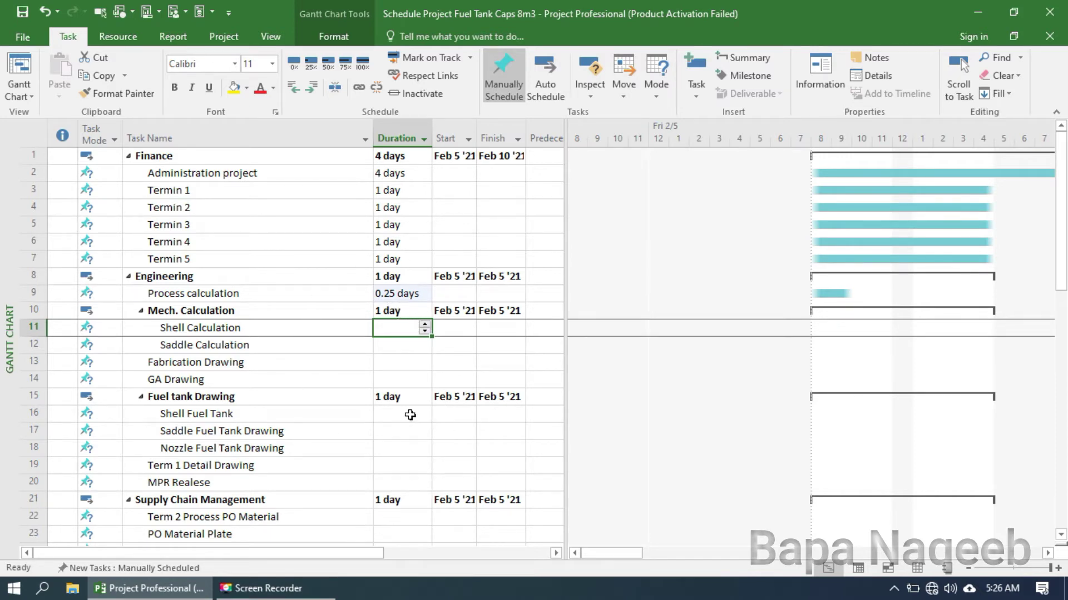
scroll(419, 400, down, 2)
text(0.25)
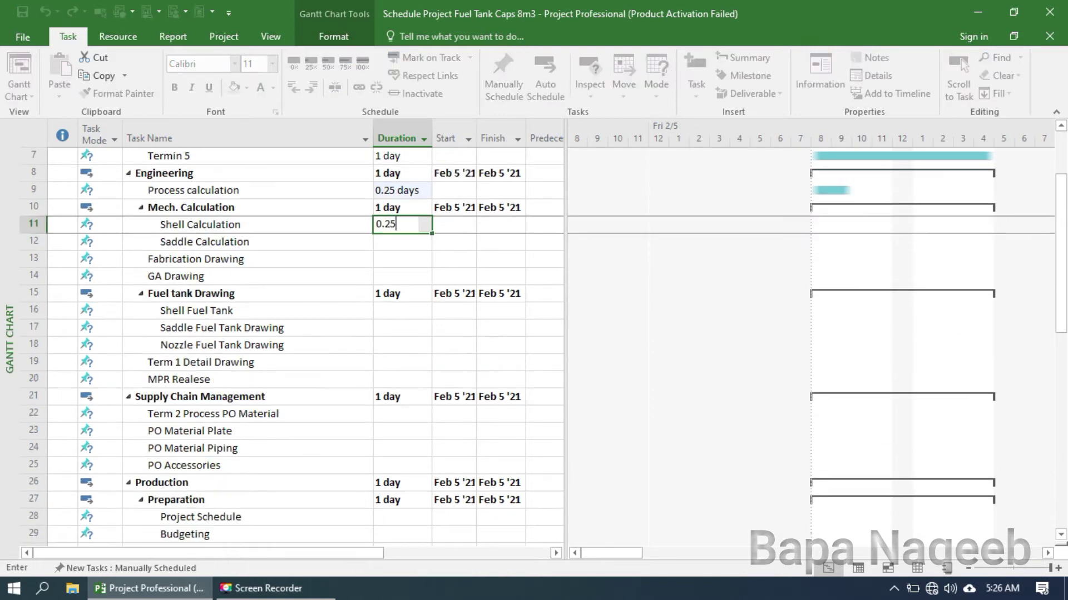
key(Return)
text(0.25)
key(Return)
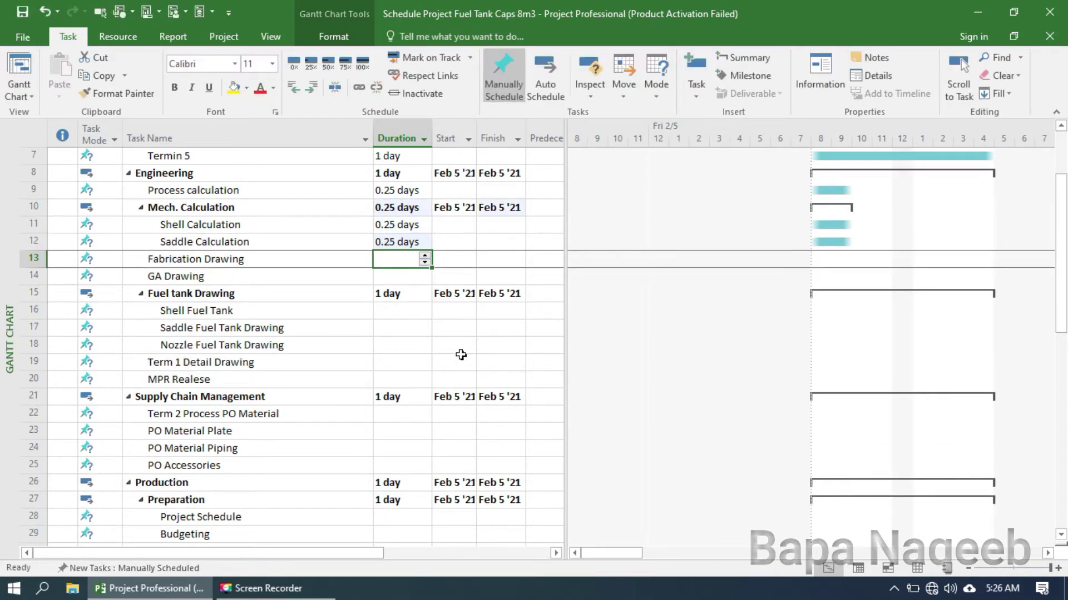
Indent GA Drawing and Fuel tank Drawing one level so they become subtasks of Fabrication Drawing.
text(1)
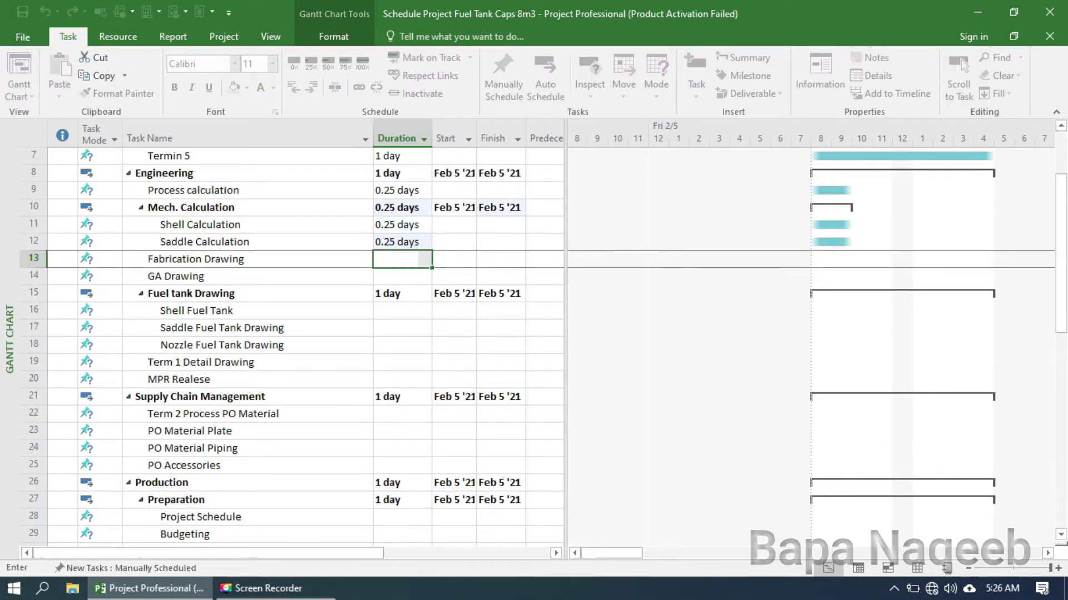
key(Return)
mouse_move(150, 276)
mouse_down()
mouse_move(162, 276)
mouse_move(162, 293)
mouse_up()
click(403, 329)
Set the duration of the GA Drawing task to 10 days.
click(418, 274)
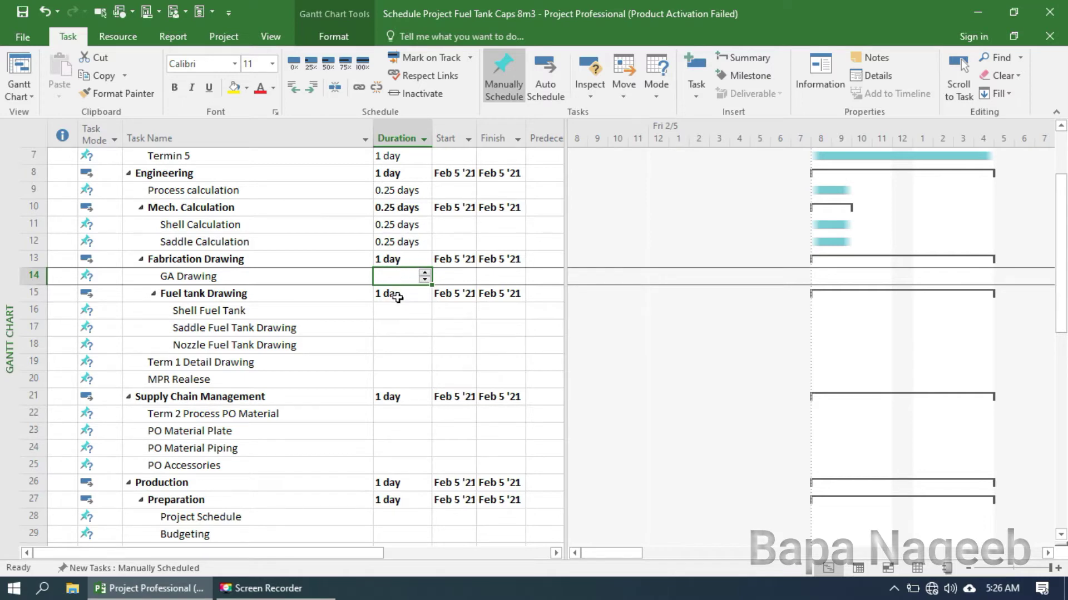
click(404, 328)
click(407, 312)
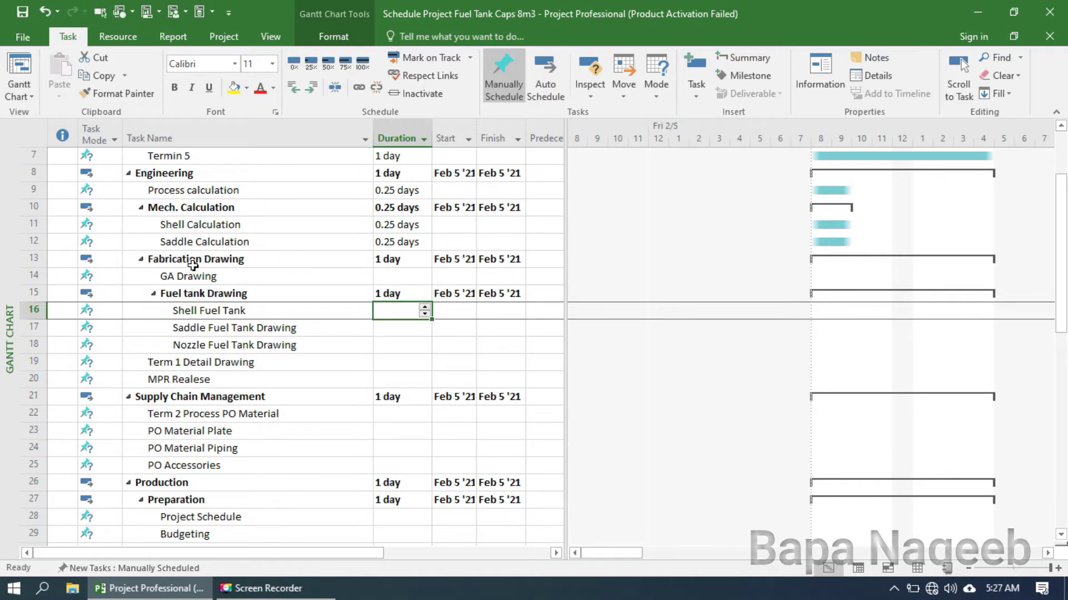
click(396, 264)
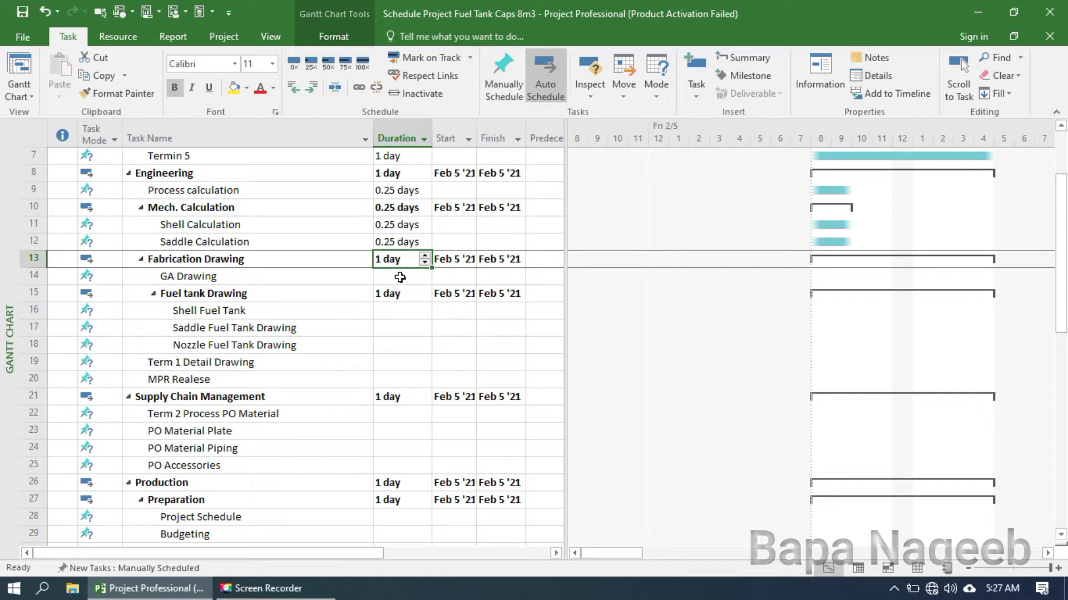
click(393, 277)
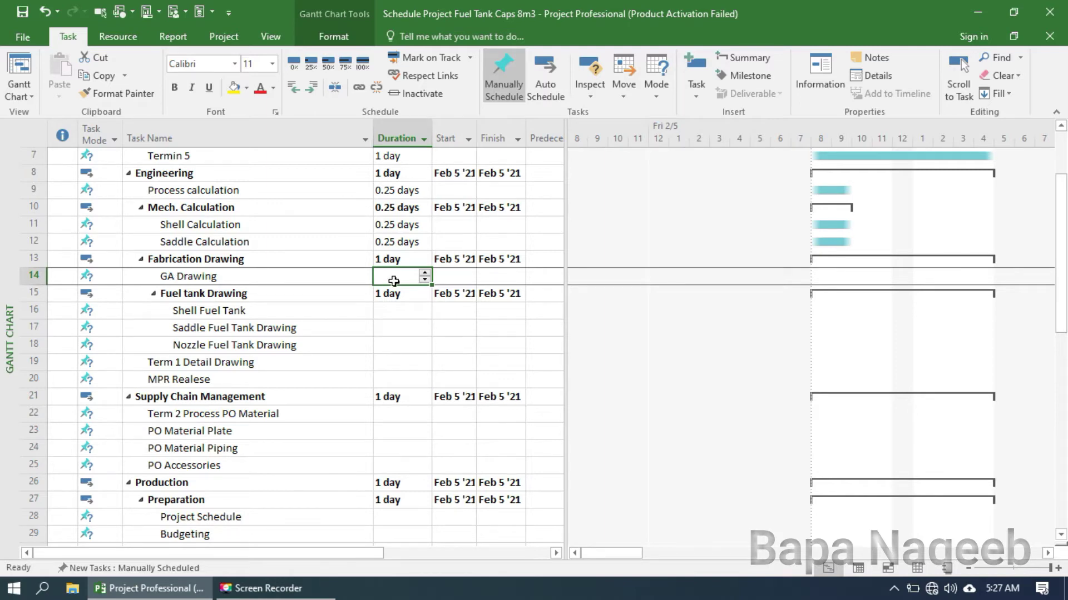
text(10)
key(Return)
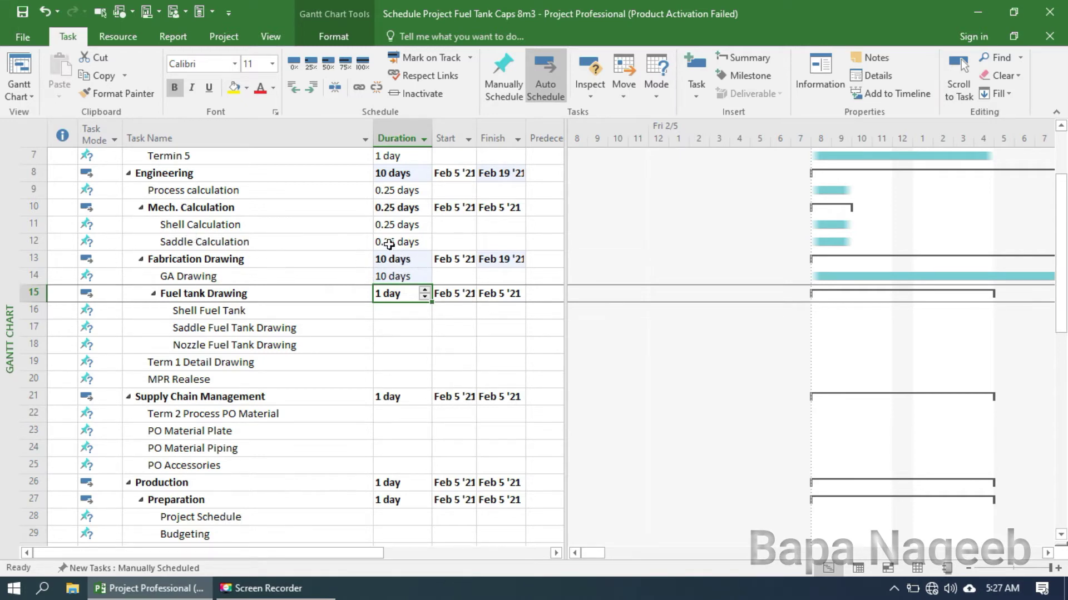
Set the durations of Shell Fuel Tank and Saddle Fuel Tank Drawing under Fuel tank Drawing to 1 day each.
click(405, 308)
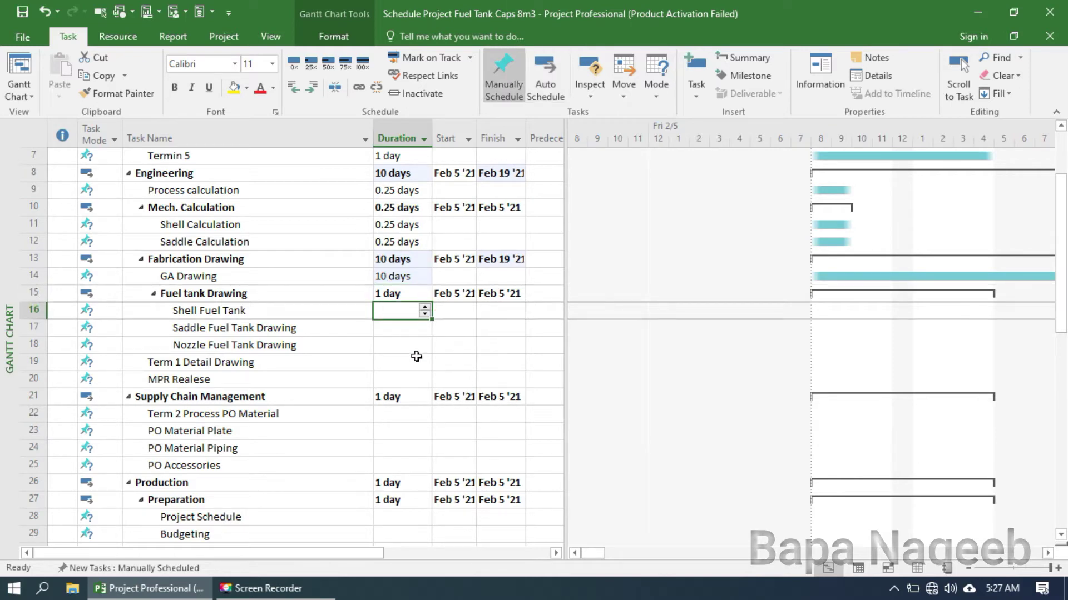
text(1)
key(Return)
text(1)
key(Return)
Set the durations under Fuel tank Drawing to 3 days for Shell Fuel Tank and Saddle Fuel Tank Drawing, and 2 days for Nozzle Fuel Tank Drawing.
click(411, 309)
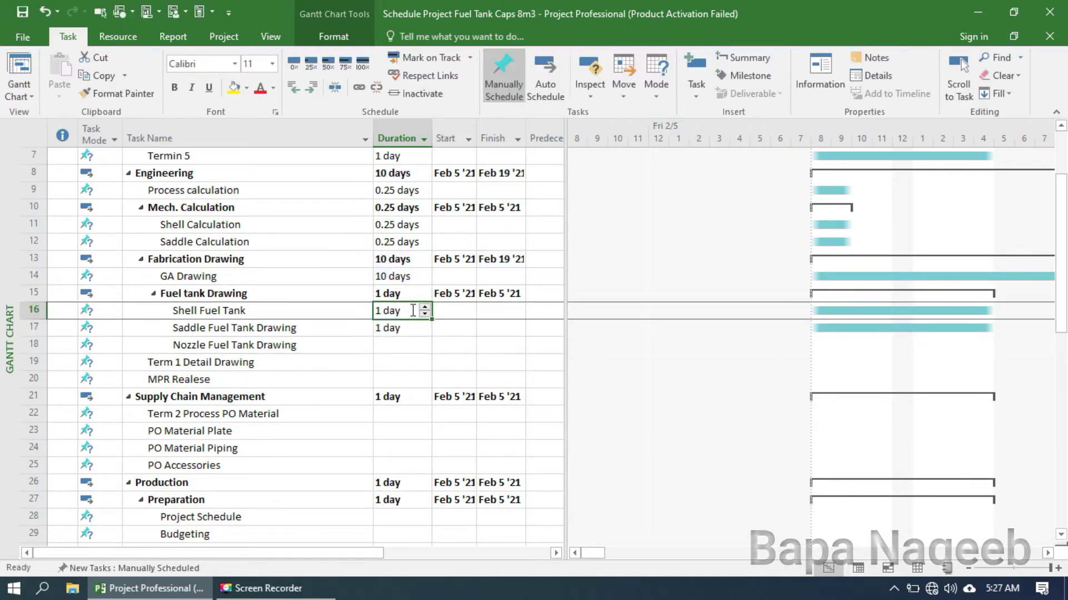
text(3)
key(Return)
text(3)
key(Return)
text(2)
key(Return)
Set the duration of Term 1 Detail Drawing to 0 days and MPR Realese to 2 days.
text(0)
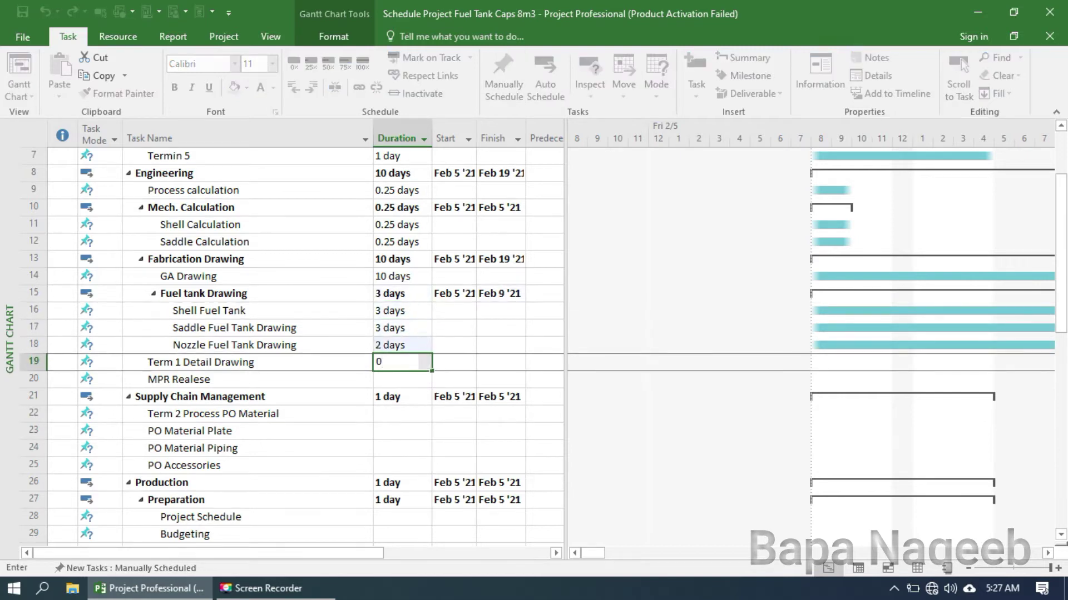
key(Return)
text(2)
key(Return)
key(Return)
Set the Supply Chain Management durations to 0 days for Term 2 Process PO Material and 3 days each for PO Material Plate, PO Material Piping and PO Accessories.
scroll(439, 350, down, 3)
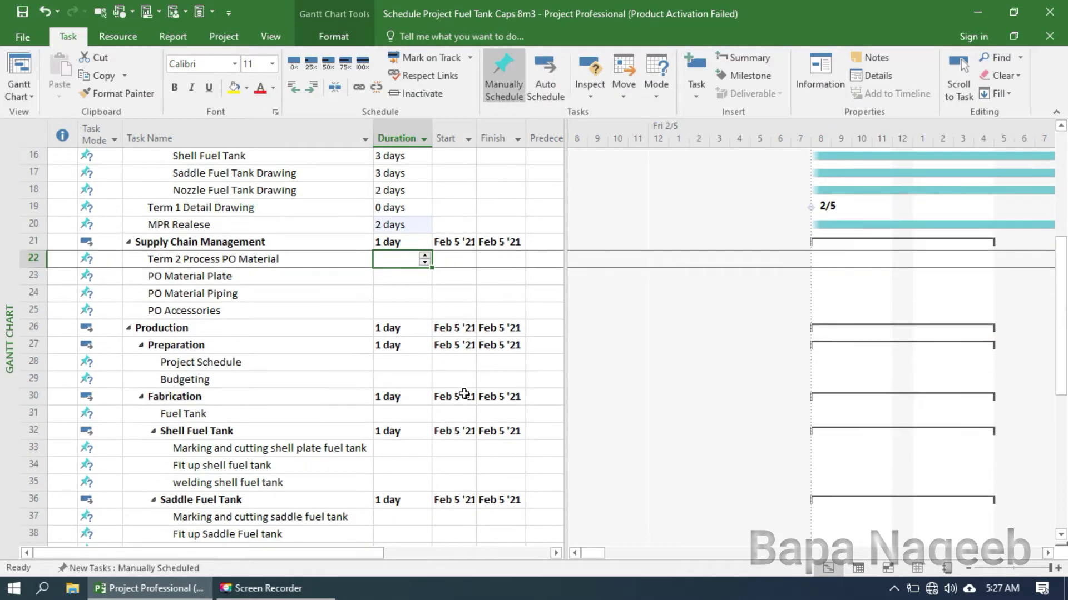
text(0)
key(Return)
text(3)
key(Return)
text(3)
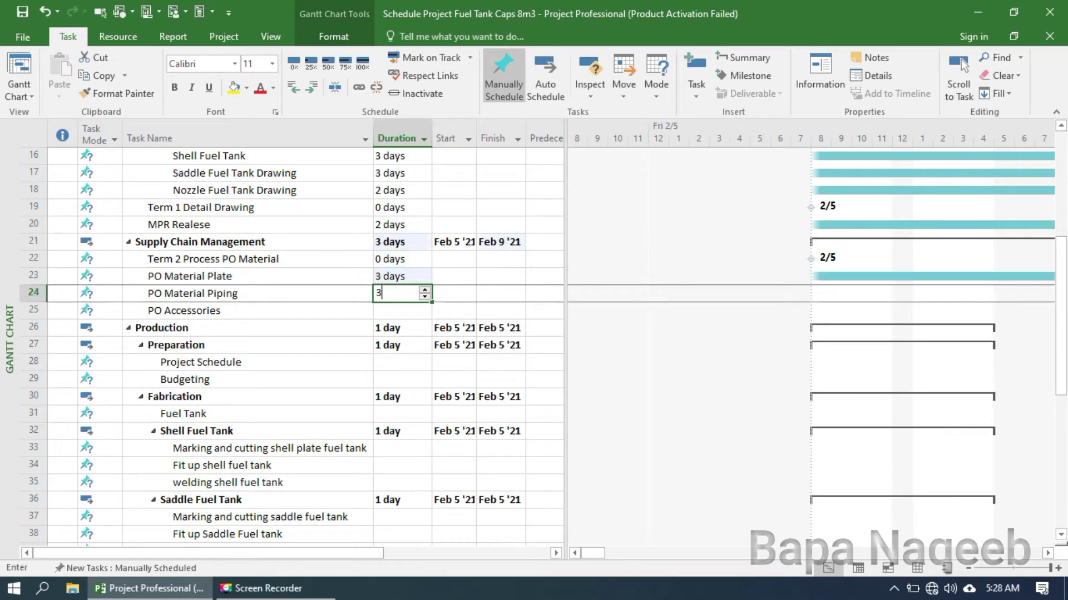
key(Return)
text(3)
key(Return)
Set the durations under Preparation to 3 days for Project Schedule and 2 days for Budgeting.
click(401, 362)
text(3)
key(Return)
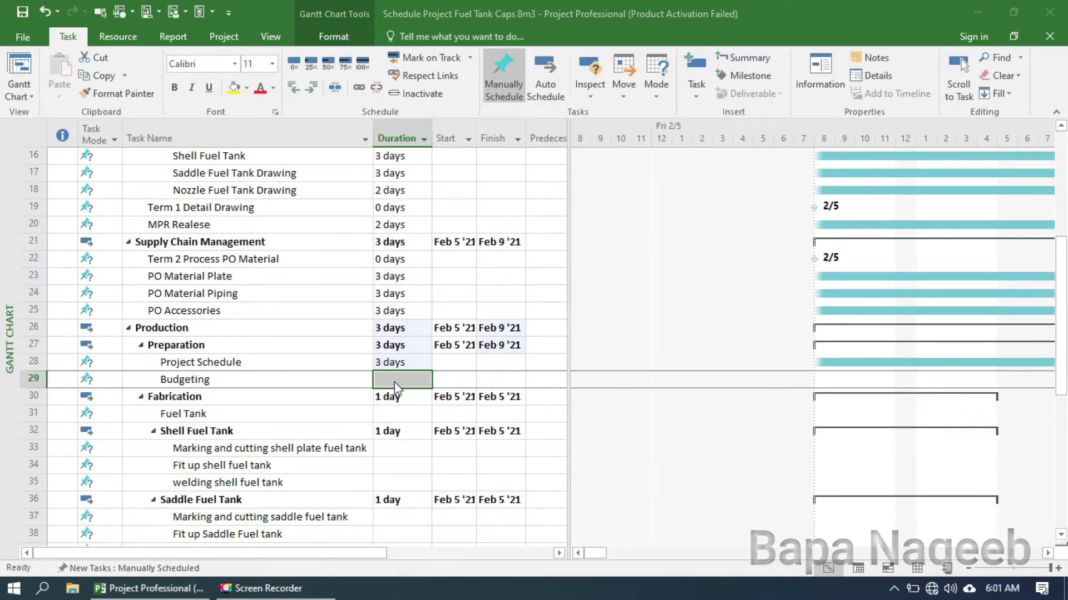
click(396, 380)
text(2)
key(Return)
key(Return)
Indent the Shell, Saddle and Nozzle groups with all their subtasks so they become subtasks of Fuel Tank under Fabrication.
scroll(183, 272, down, 4)
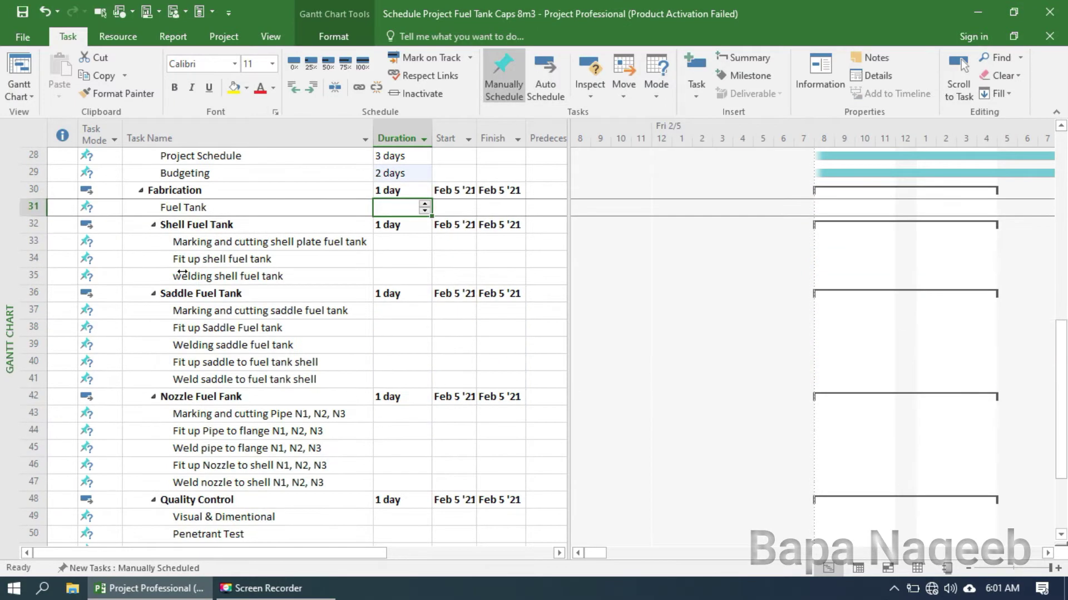
drag(34, 225, 32, 483)
click(312, 87)
Set the Shell Fuel Tank fabrication durations to 3 days for marking and cutting, 2 days for fit up and 5 days for welding.
scroll(343, 338, up, 3)
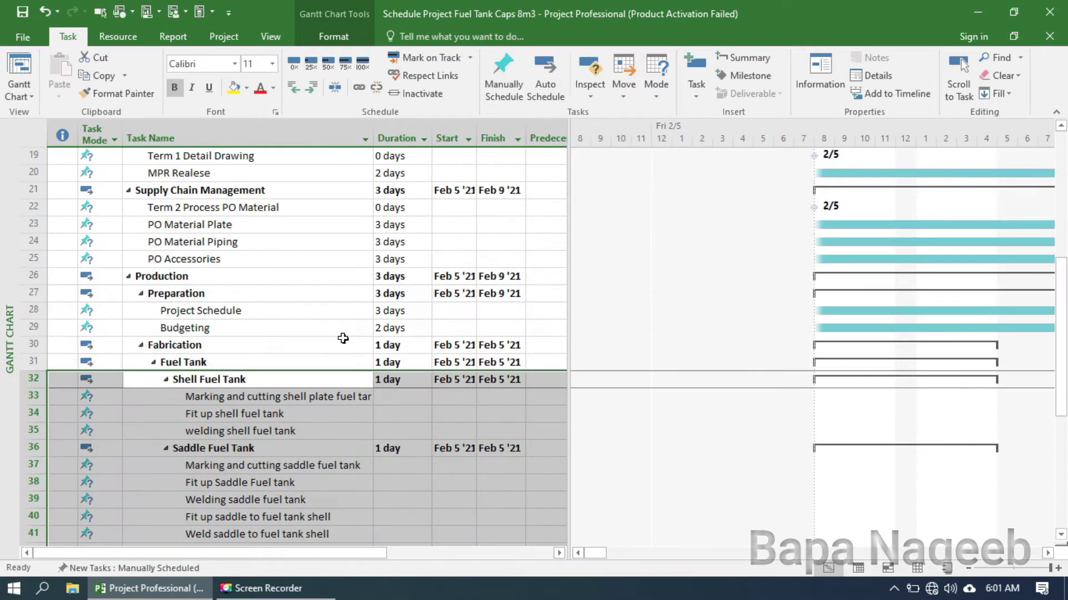
click(400, 396)
scroll(420, 393, down, 2)
text(3)
key(Return)
text(2)
key(Return)
text(5)
key(Return)
key(Return)
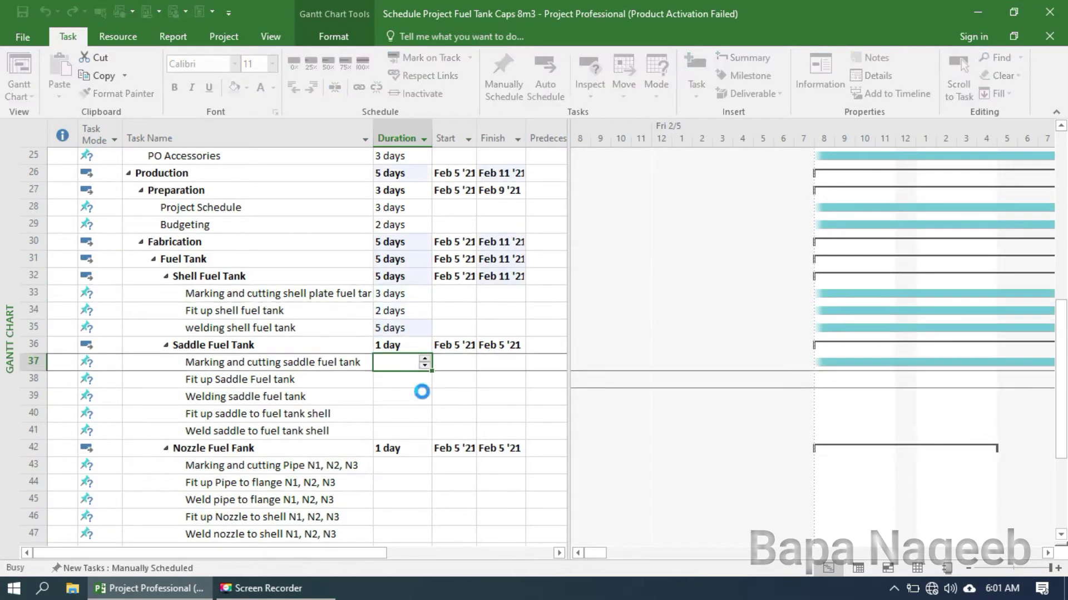
Set the Saddle Fuel Tank durations to 2 days each for marking/cutting and fit up, and 3 days each for the remaining three tasks.
text(2)
key(Return)
text(2)
key(Return)
text(3)
key(Return)
text(3)
key(Return)
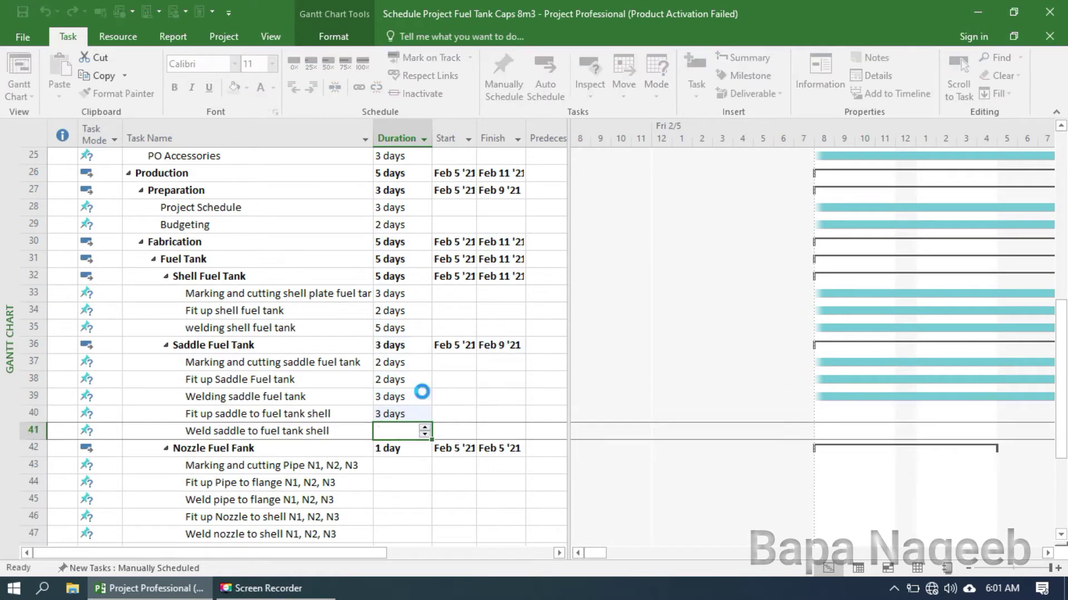
text(3)
key(Return)
key(Return)
Set the duration of all five tasks in the nozzle fabrication group to 1 day each.
scroll(412, 392, down, 4)
text(1 1 1 1 1)
key(Return)
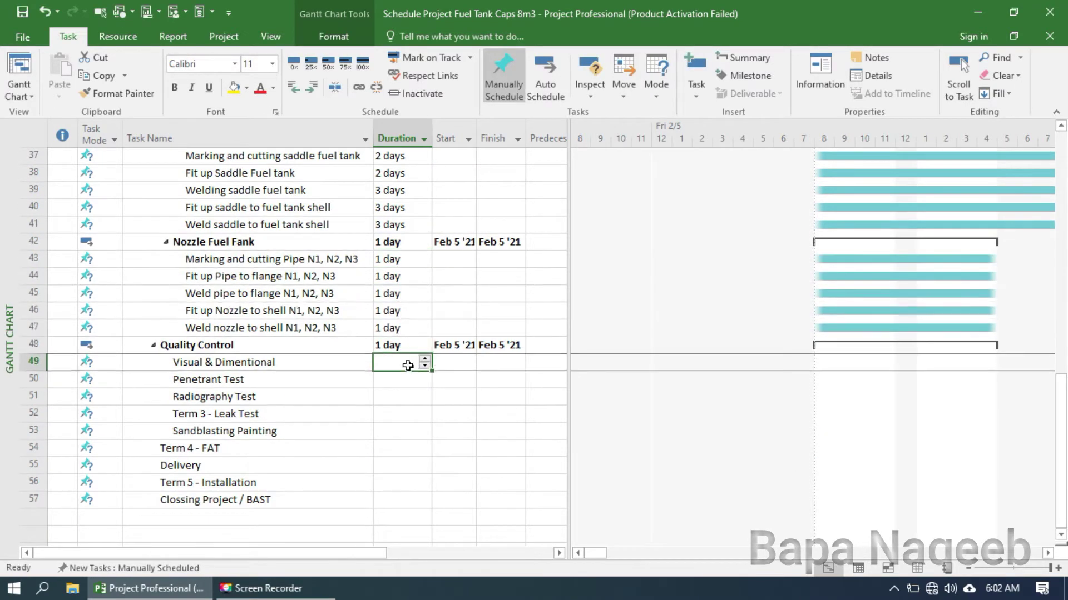
Set the Quality Control durations to 2 days for Visual & Dimentional, 3 days for Penetrant Test, and 1 day for each remaining task.
text(2)
key(Return)
text(3)
key(Return)
text(1 1 1 )
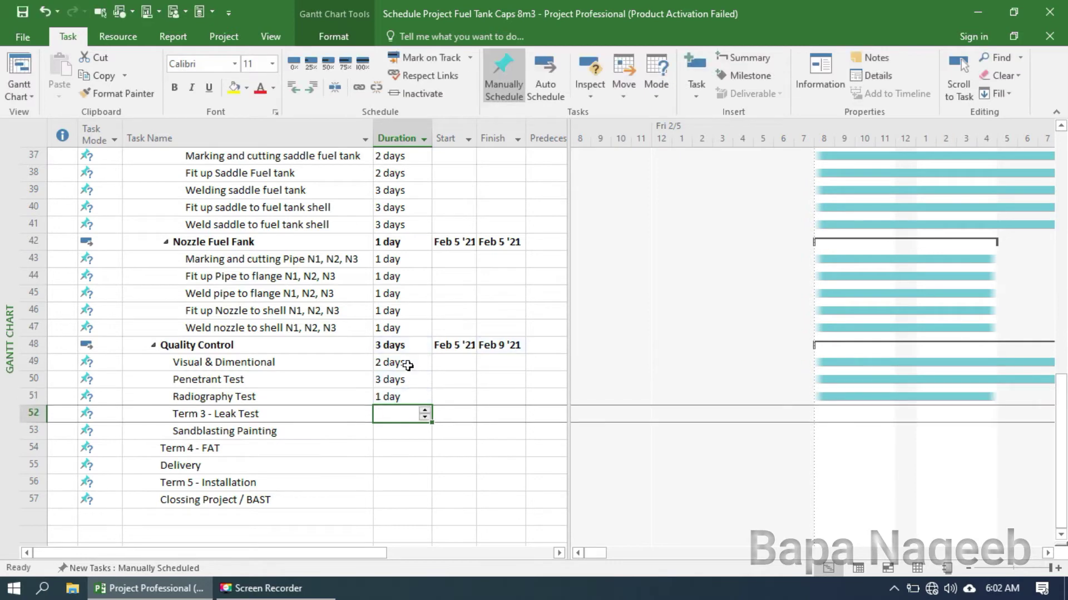
Set the durations of Term 4 - FAT, Delivery, Term 5 - Installation and Clossing Project / BAST to 1 day each.
text(1)
key(Return)
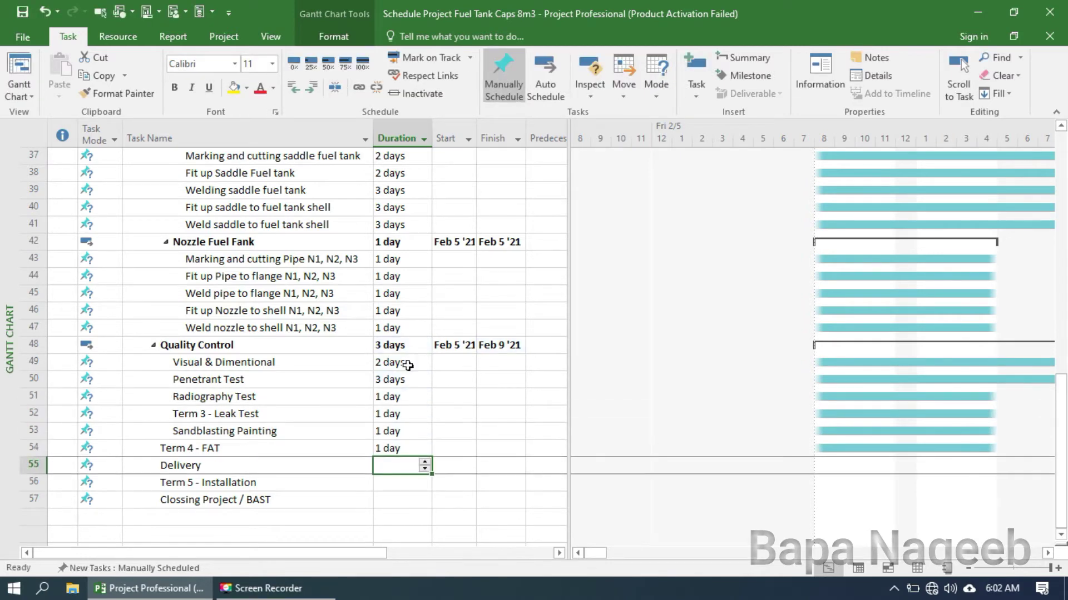
text(1 1 1)
click(408, 300)
Review the durations of all tasks from Finance to Clossing Project / BAST, including the Termin tasks under Finance.
scroll(424, 349, up, 12)
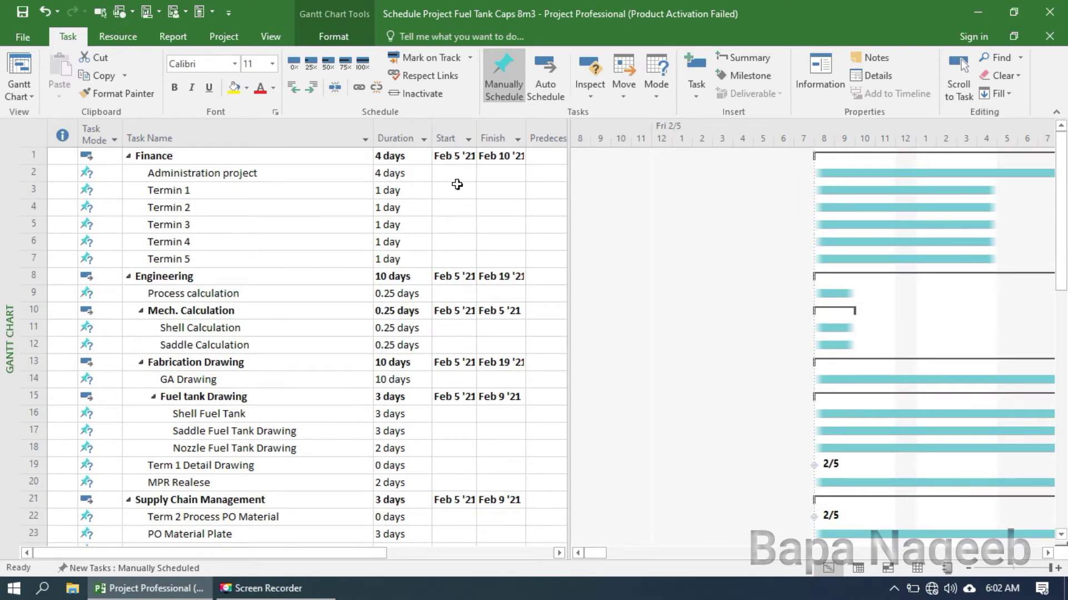
scroll(414, 401, down, 4)
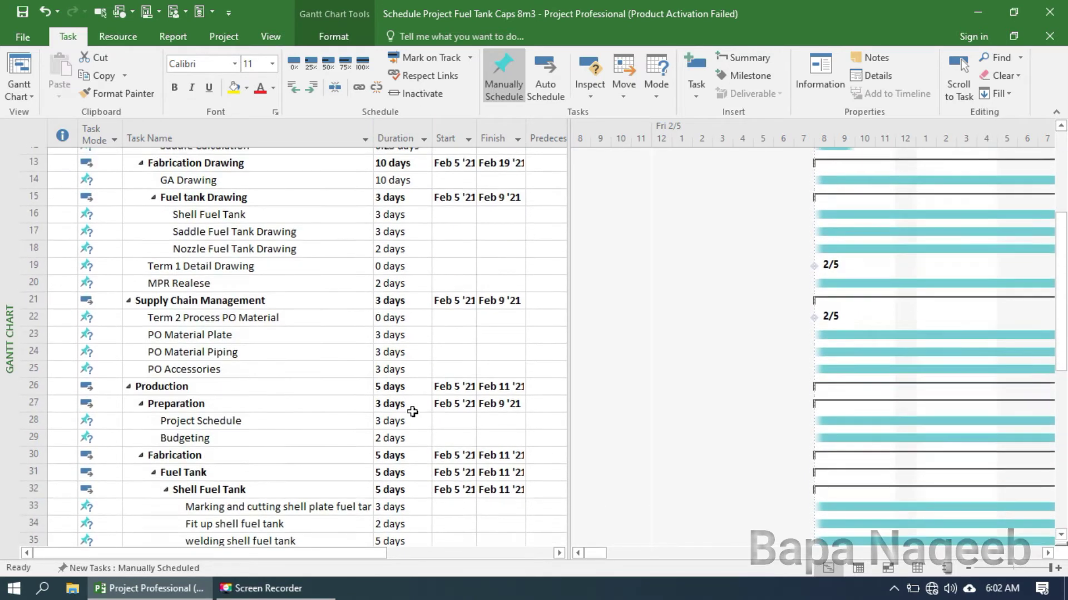
scroll(412, 412, down, 4)
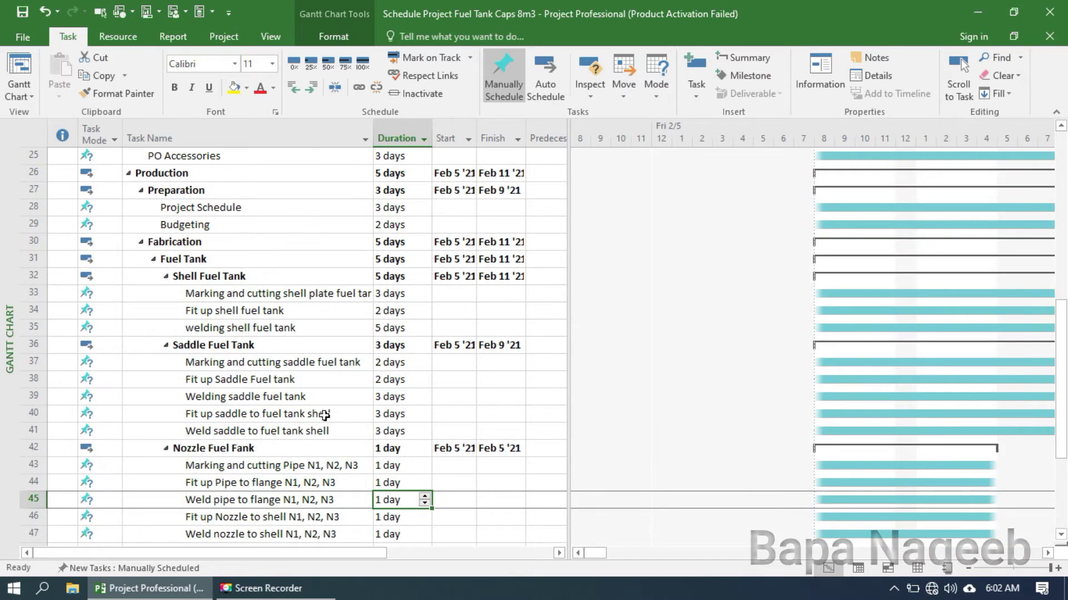
scroll(339, 523, down, 6)
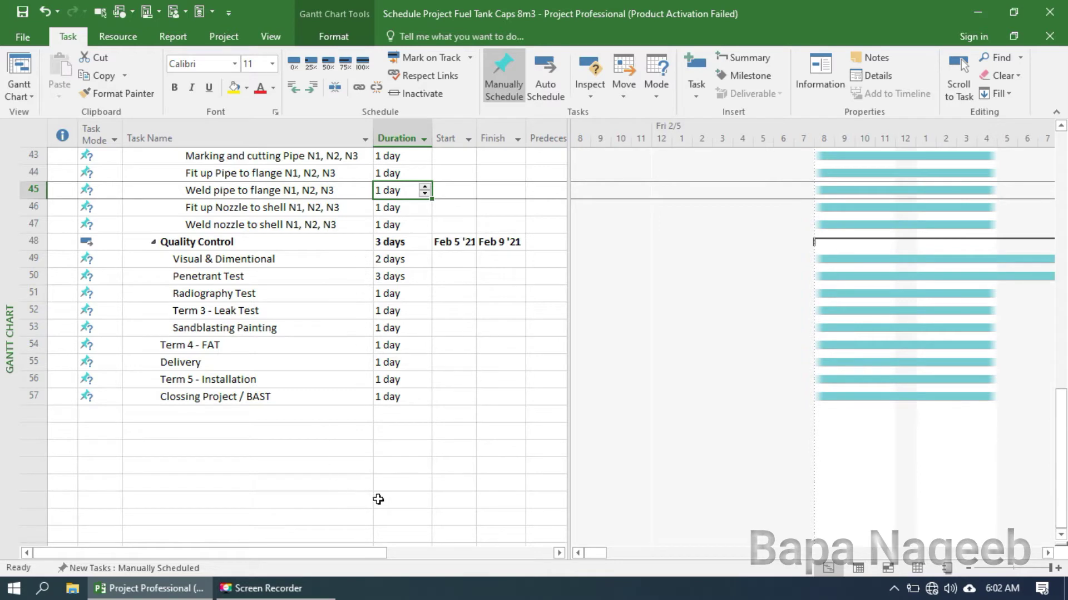
scroll(413, 445, up, 14)
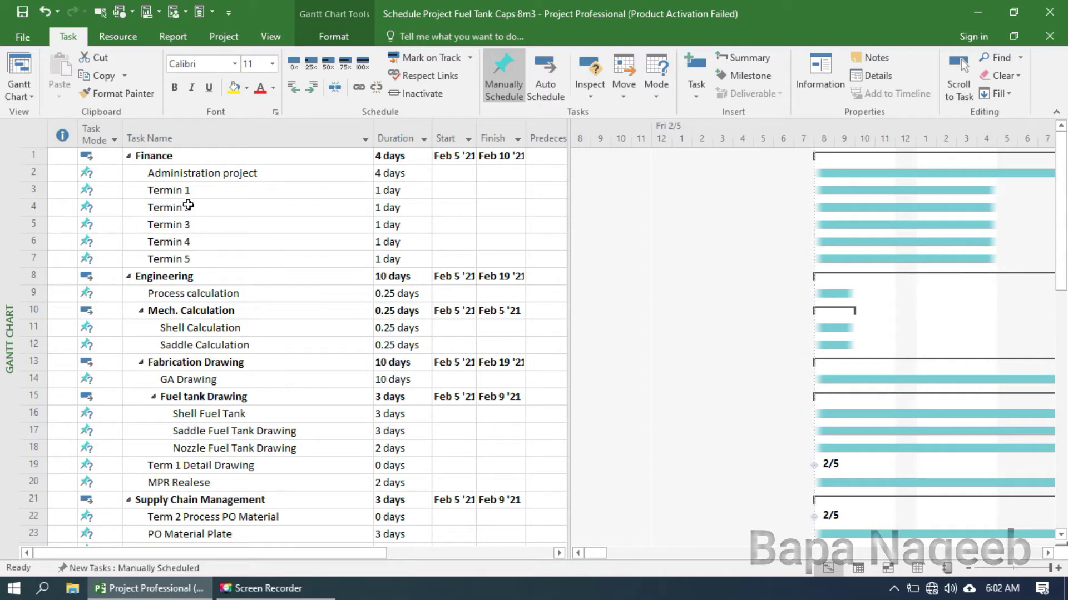
click(212, 222)
click(239, 194)
click(225, 228)
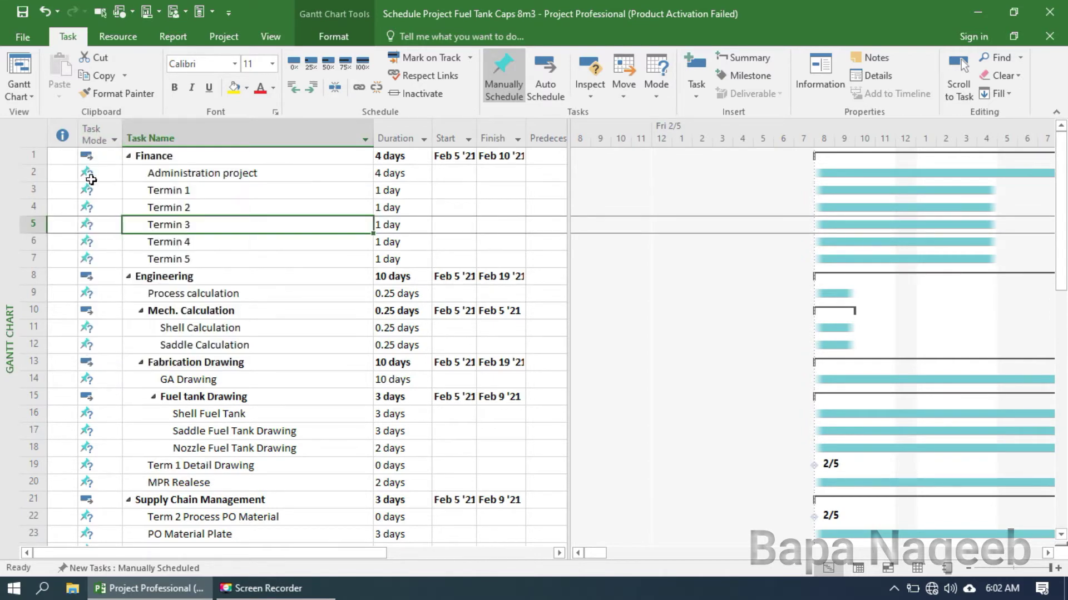
click(189, 208)
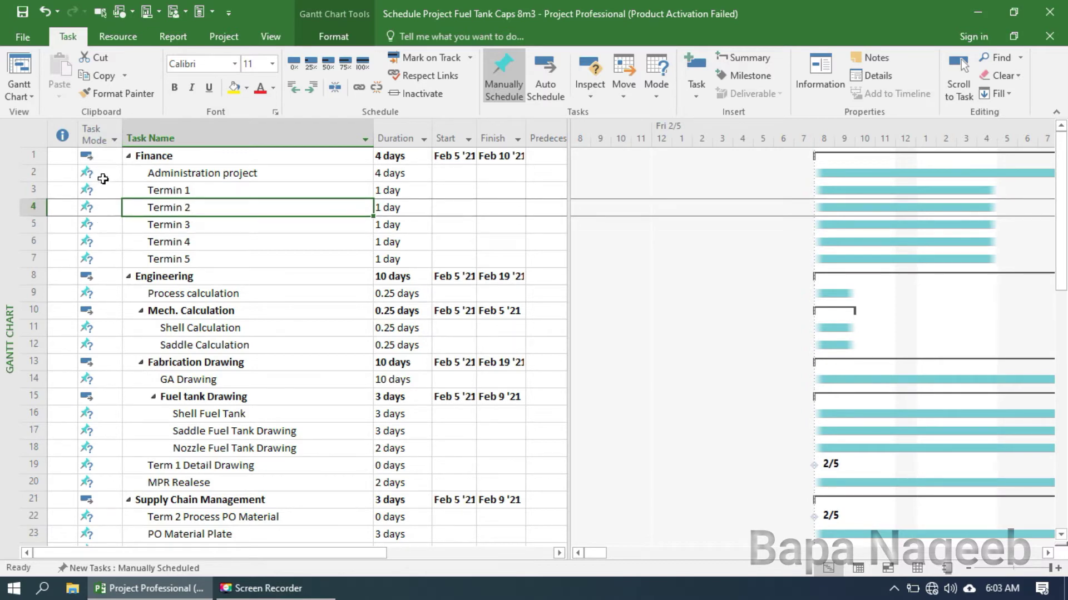
click(243, 239)
click(232, 194)
click(220, 223)
click(225, 192)
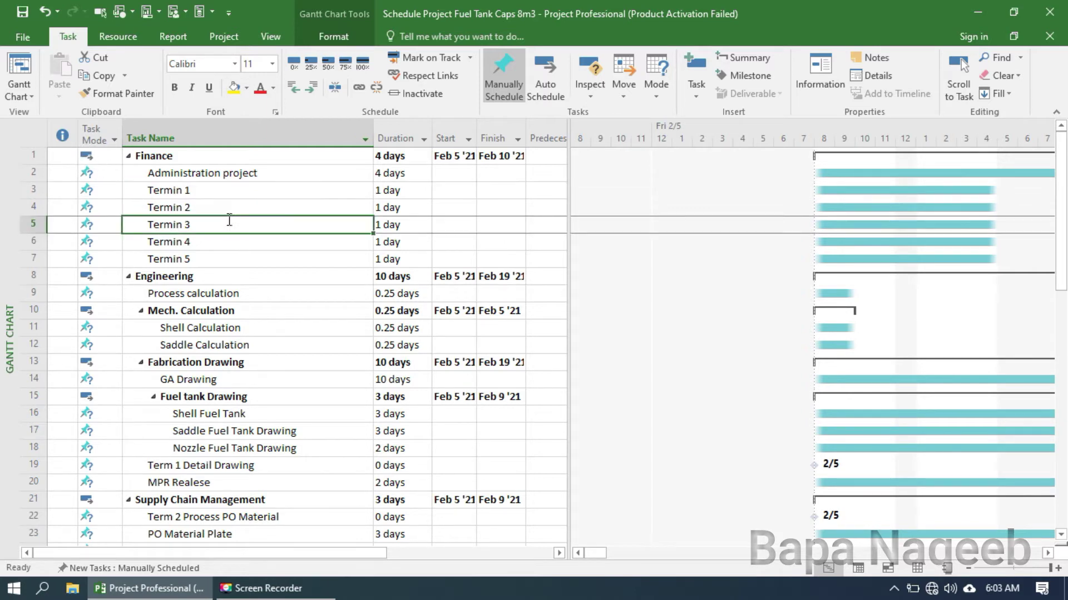
Widen the task table against the chart to show the full Predecessors column.
drag(567, 202, 606, 208)
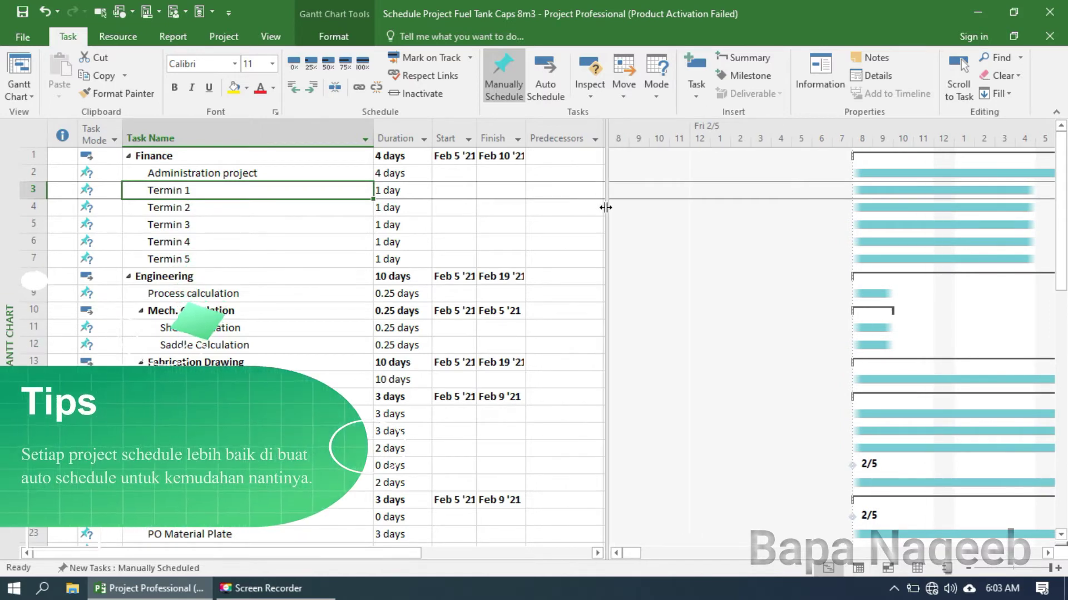
double_click(605, 207)
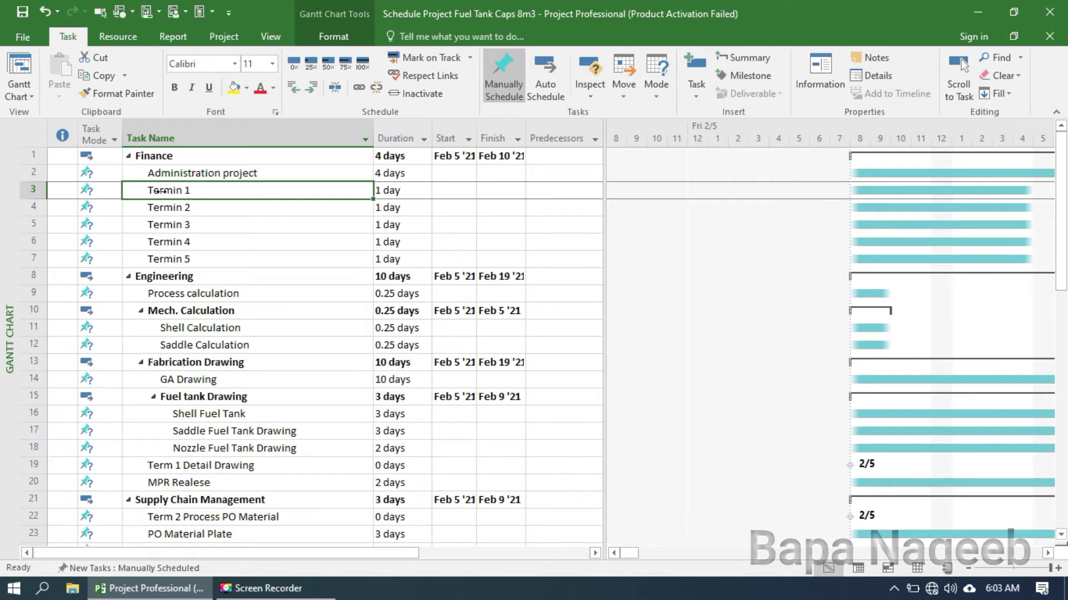
Set the start date of the Administration project task to February 6, 2021.
click(276, 173)
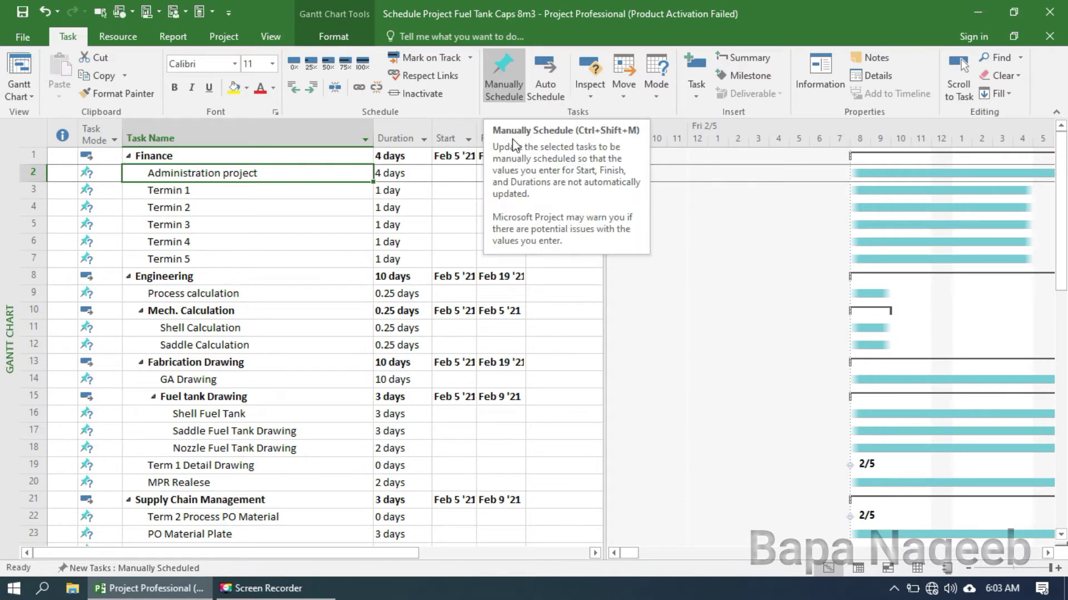
click(452, 176)
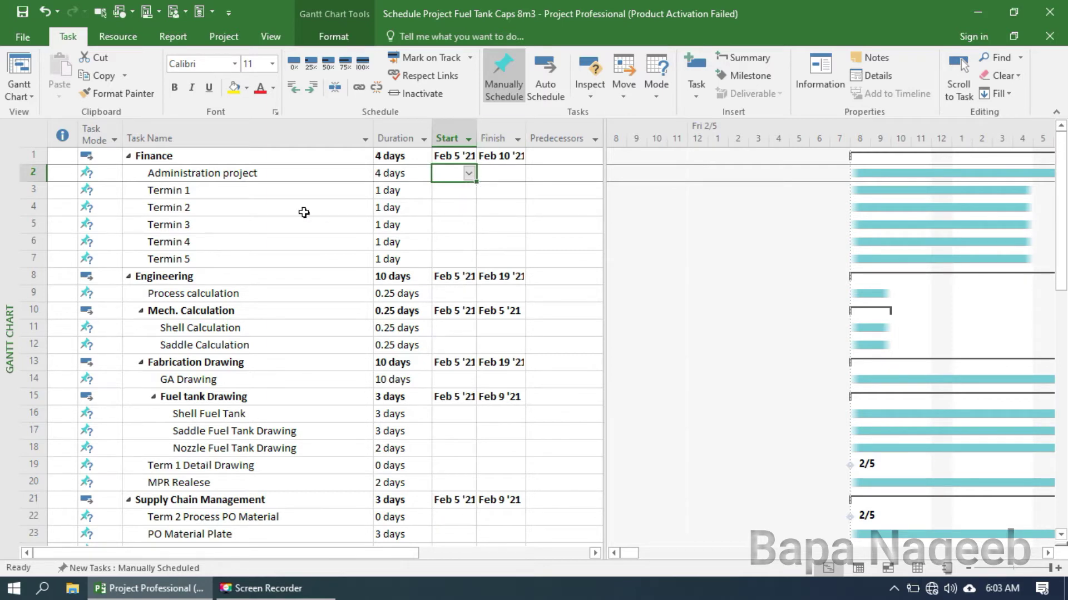
click(473, 173)
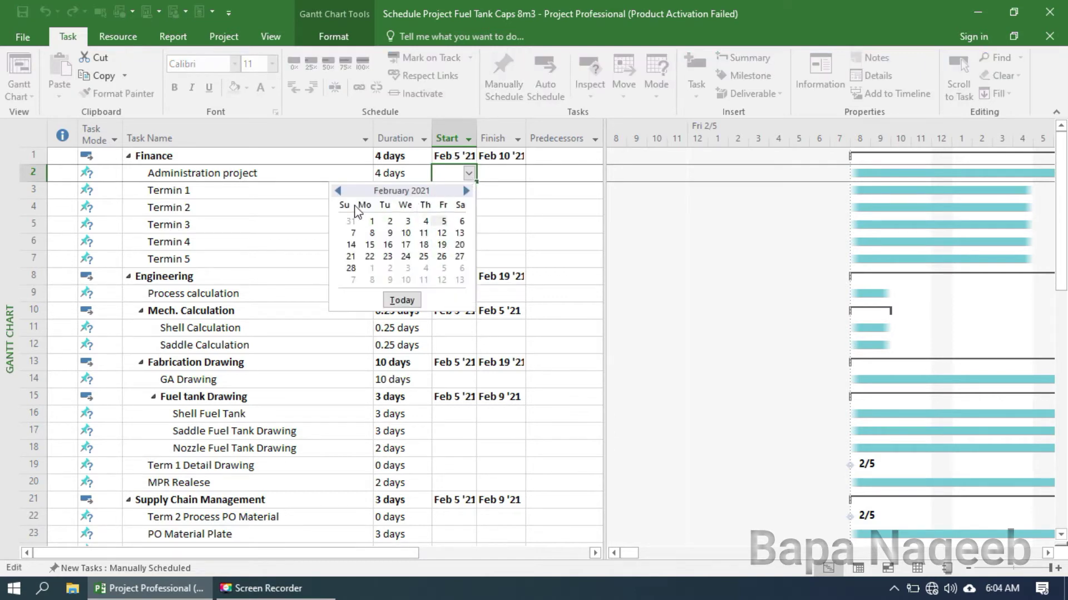
click(461, 222)
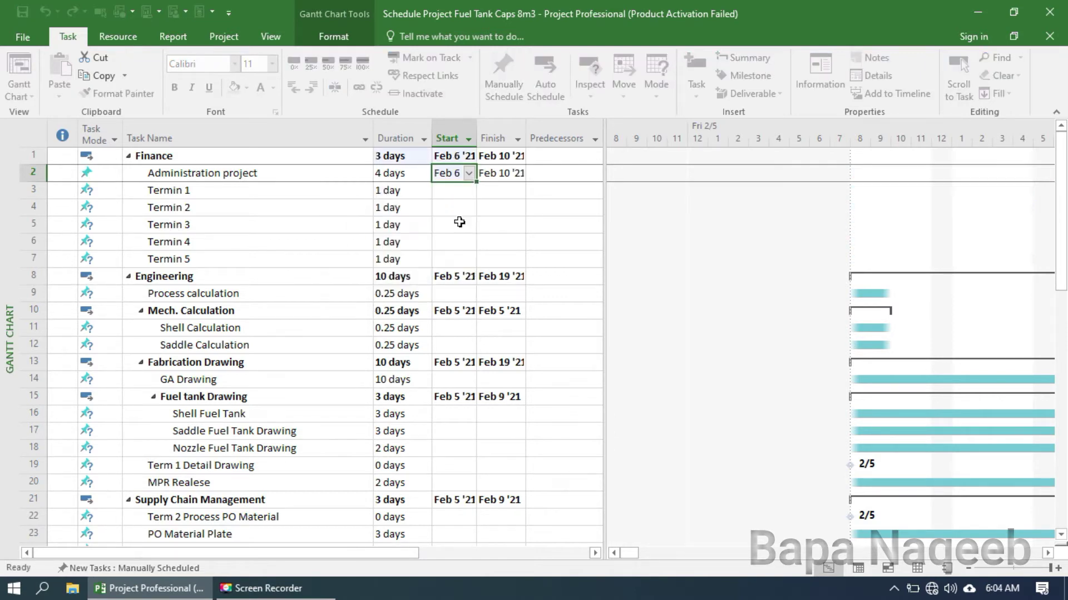
Check the start and finish dates of Administration project against the Termin 1 dates.
click(507, 207)
click(503, 193)
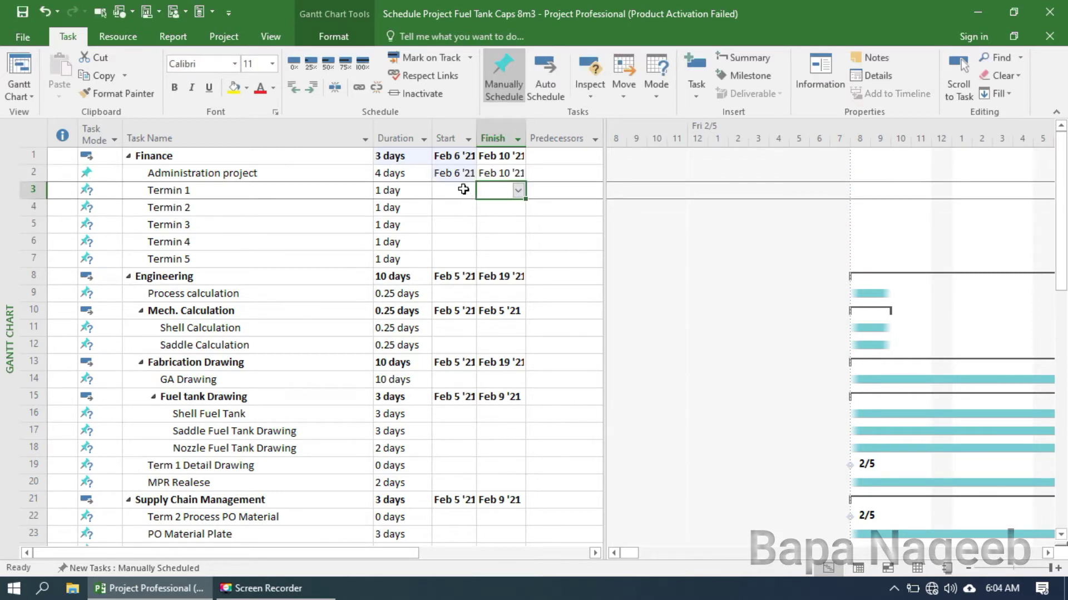
click(456, 190)
click(460, 173)
click(504, 175)
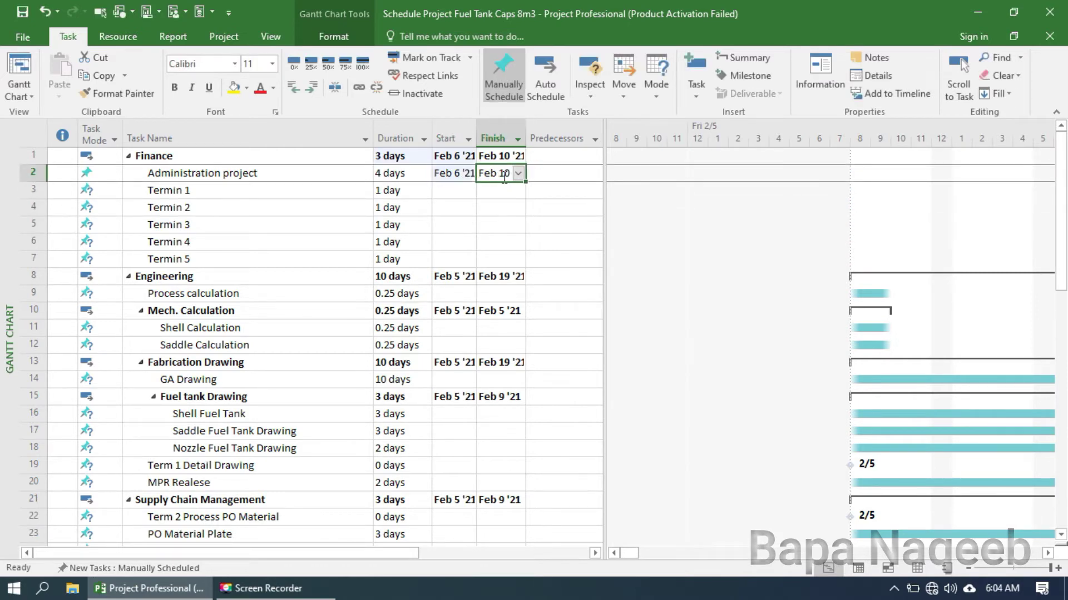
click(462, 172)
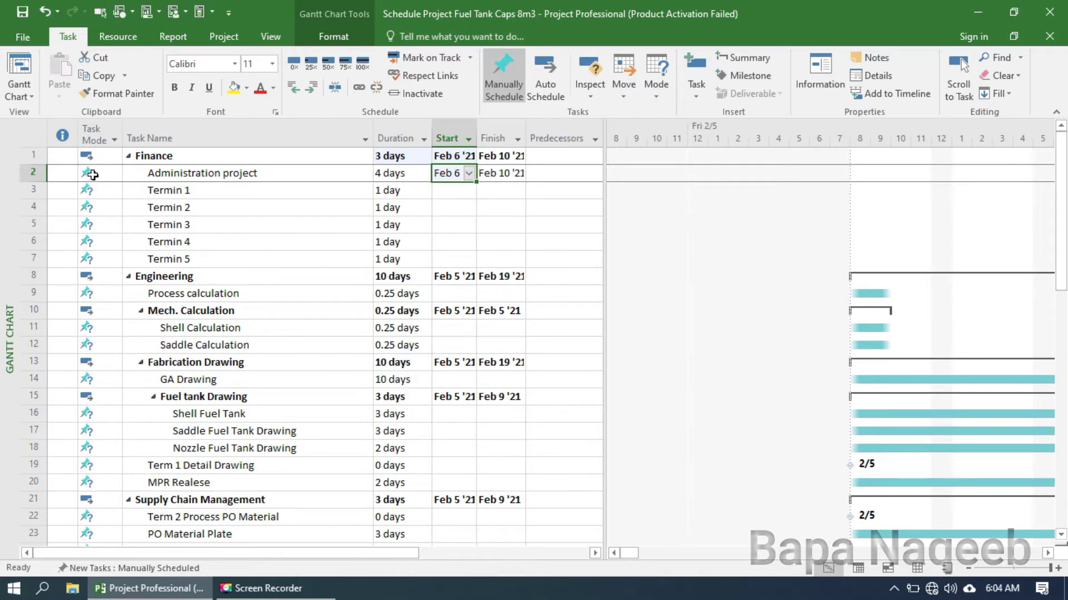
click(506, 175)
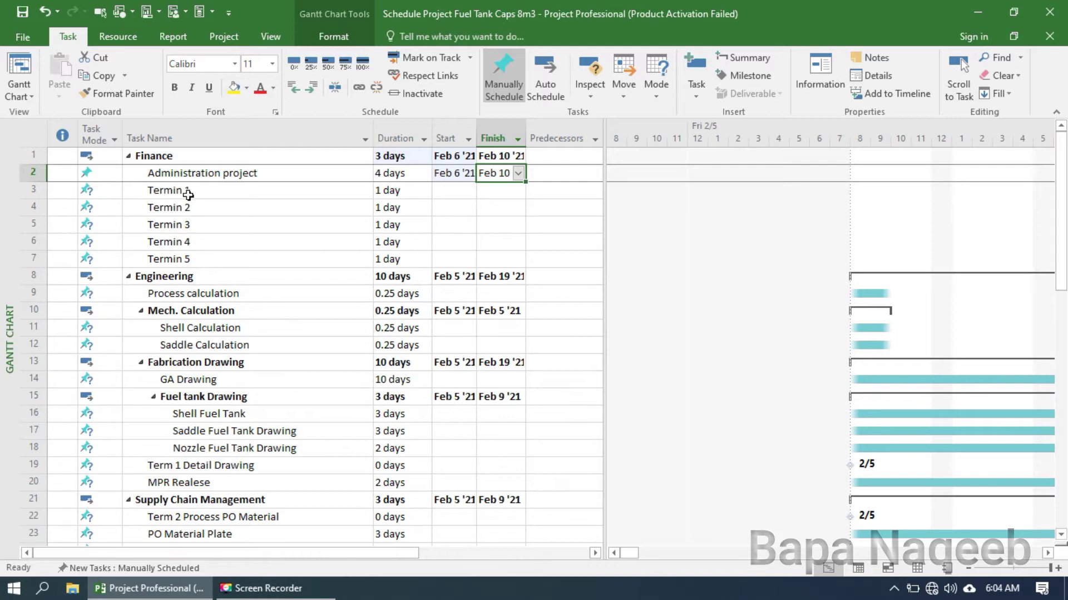
Set the start date of the Termin 1 task to February 11, 2021.
click(461, 191)
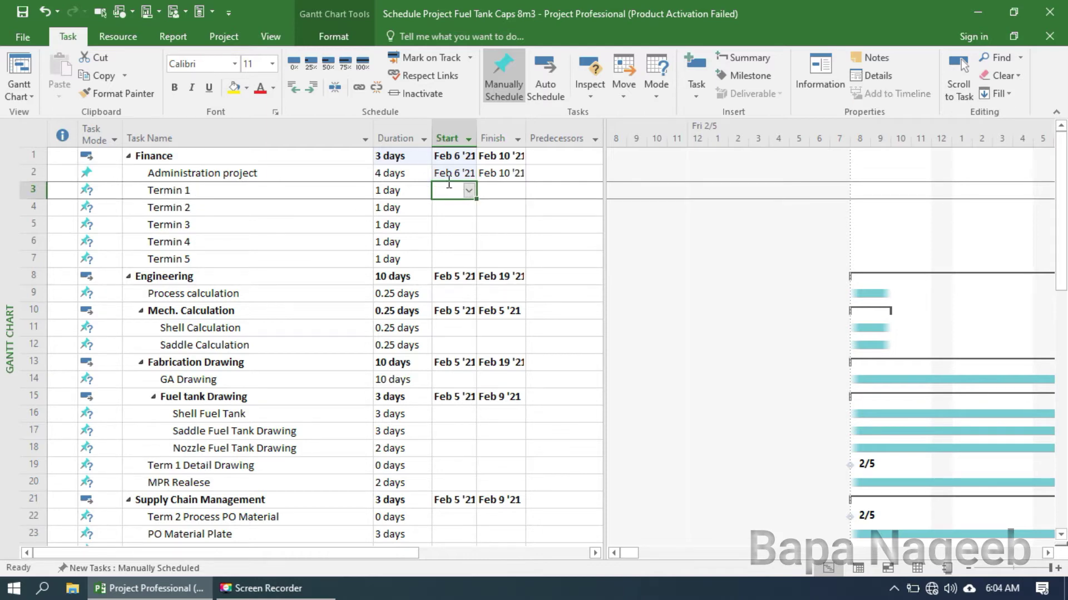
click(468, 190)
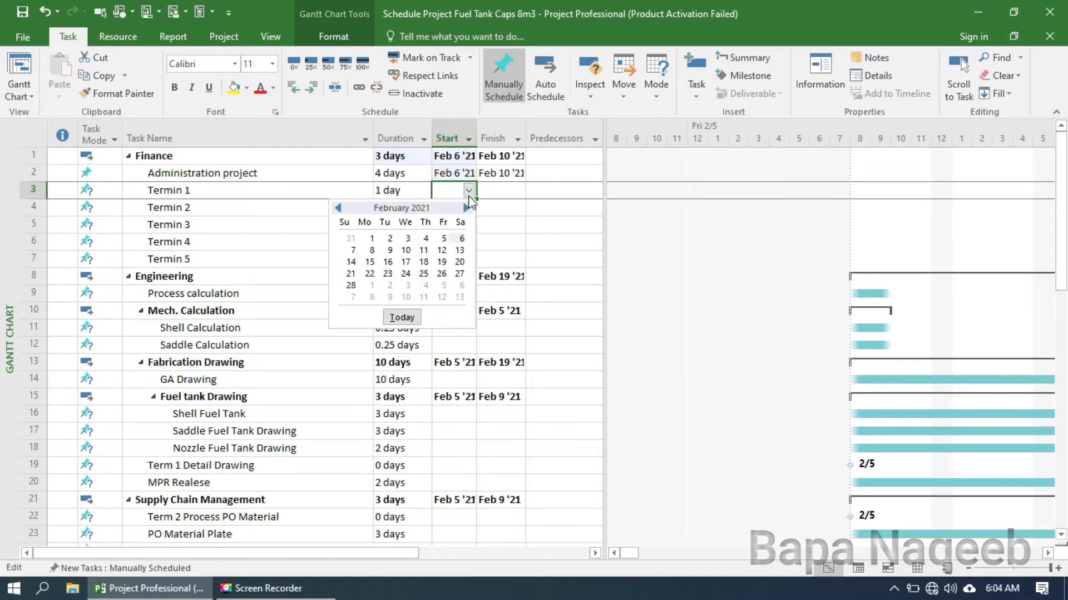
click(424, 250)
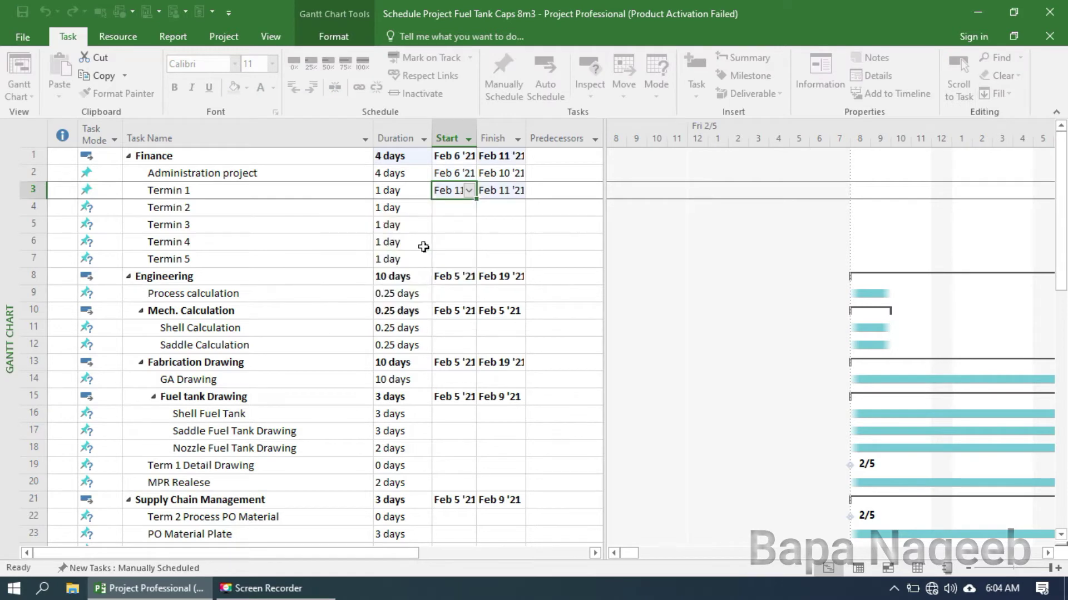
click(474, 241)
click(446, 207)
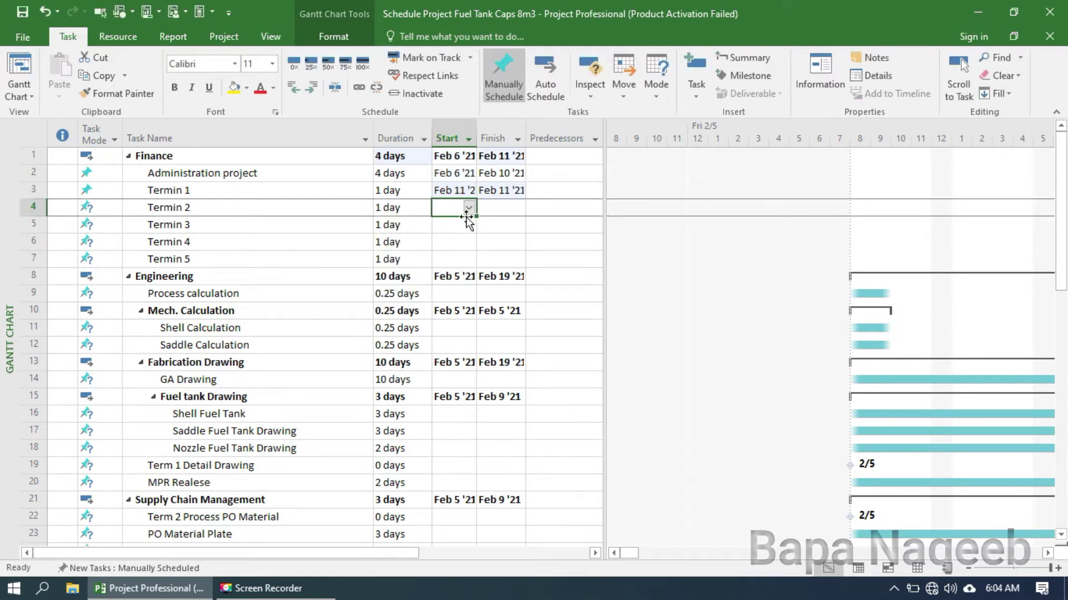
scroll(236, 356, down, 5)
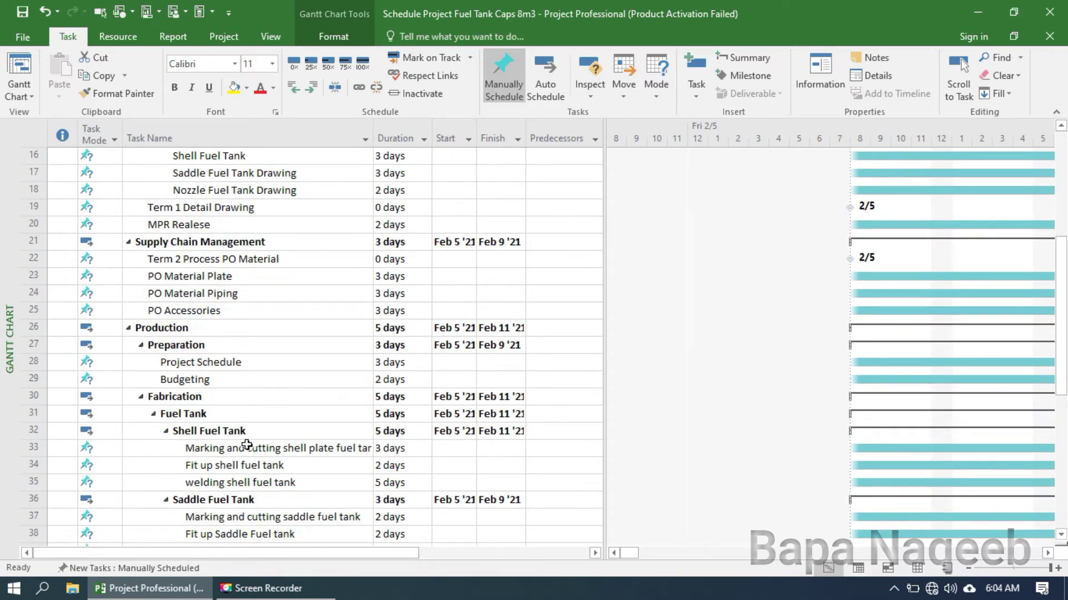
scroll(245, 443, down, 4)
scroll(340, 479, down, 3)
scroll(343, 467, up, 9)
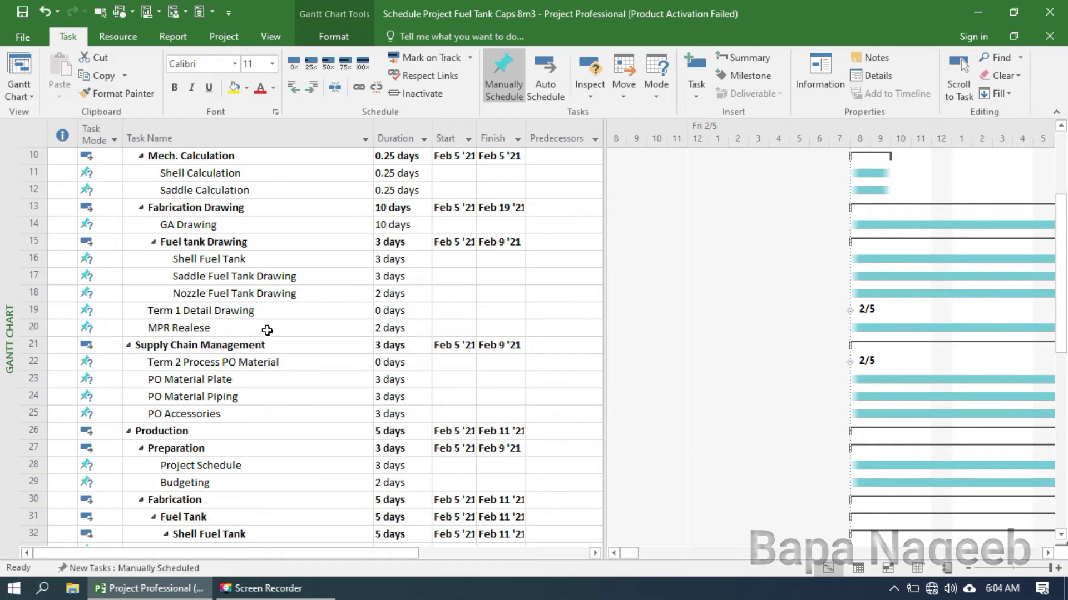
scroll(317, 357, up, 3)
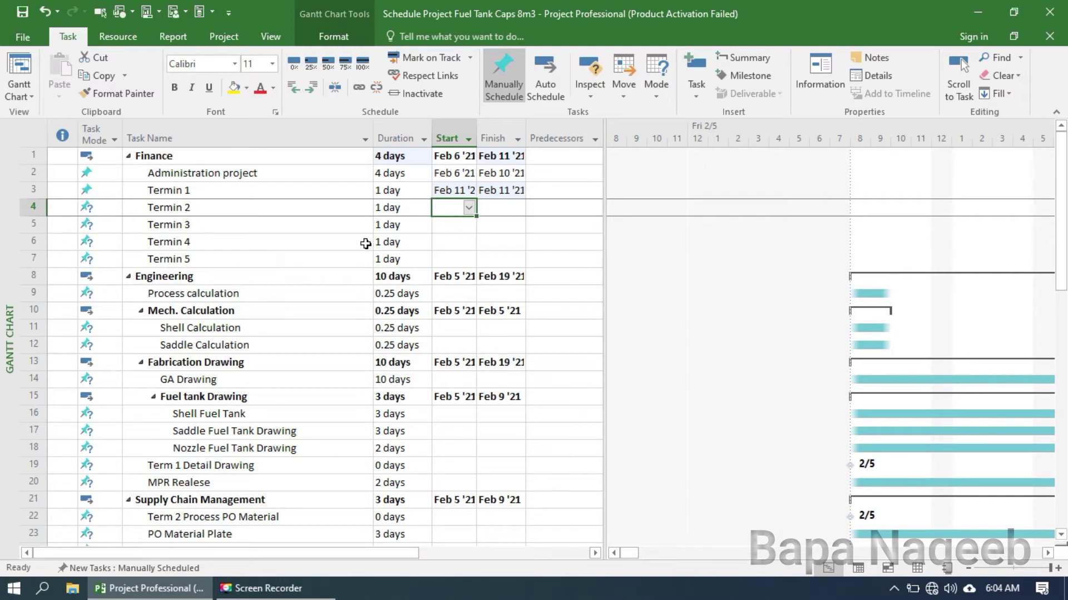
Set the start date of the Termin 2 task to February 25, 2021.
click(469, 208)
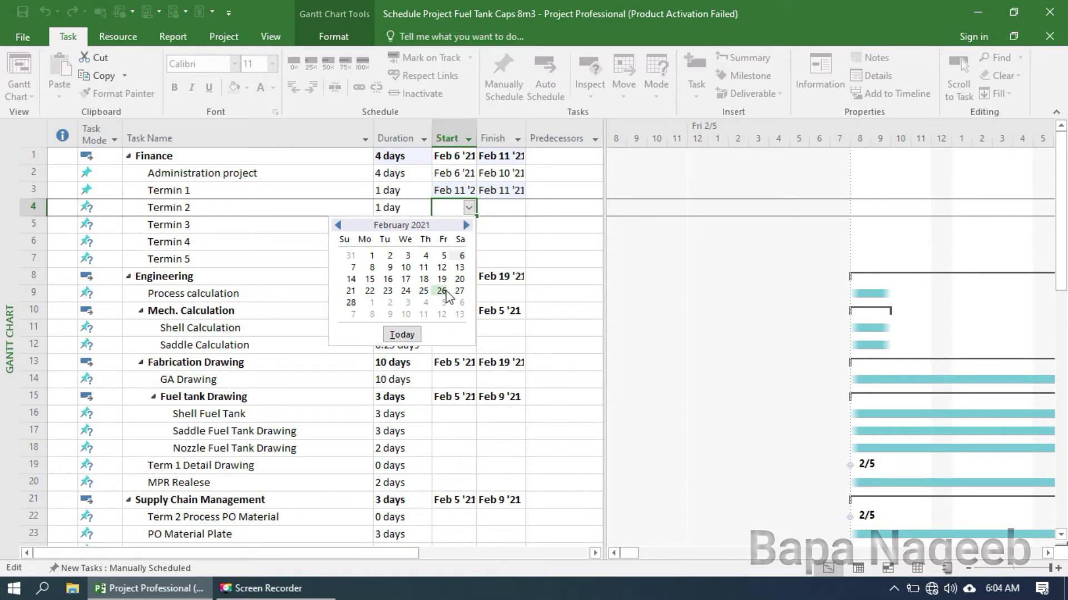
click(424, 291)
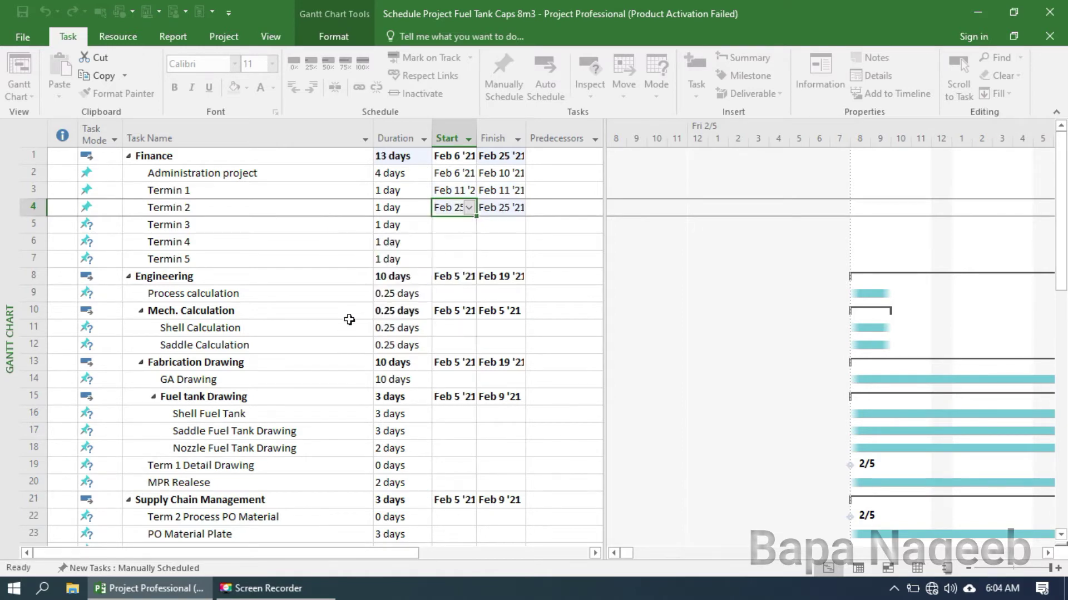
click(454, 239)
click(455, 215)
click(551, 184)
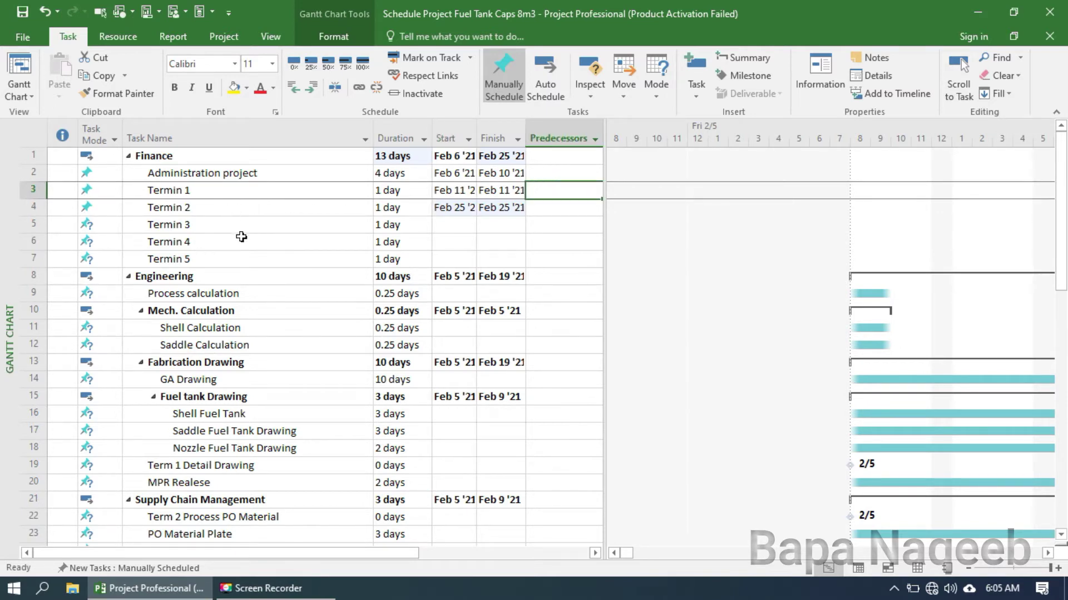
Enter task 2 as the predecessor of Termin 1 and task 3 as the predecessor of Termin 2.
click(457, 177)
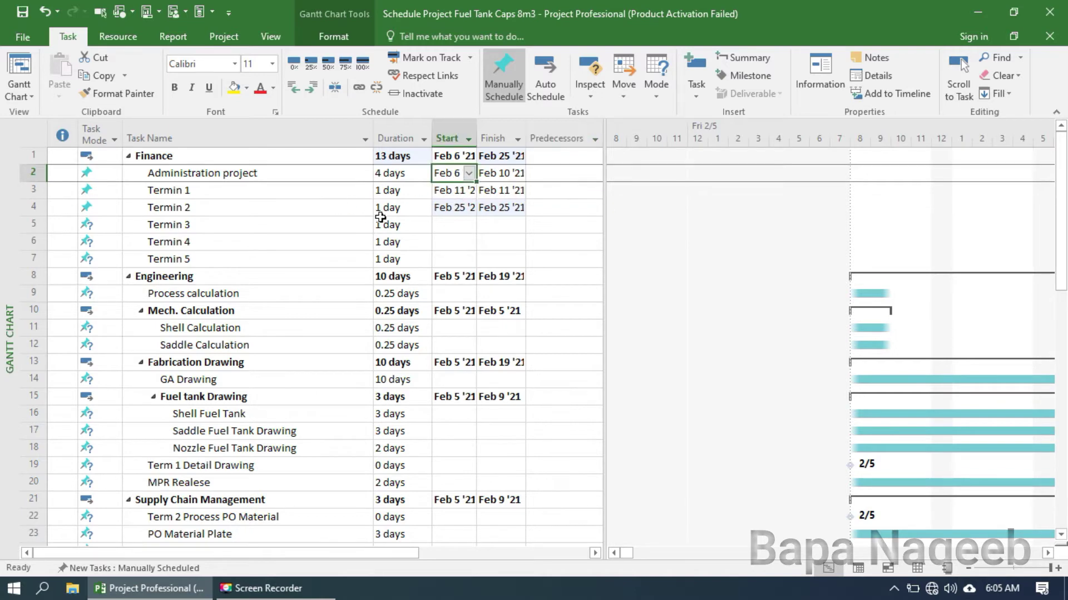
click(573, 191)
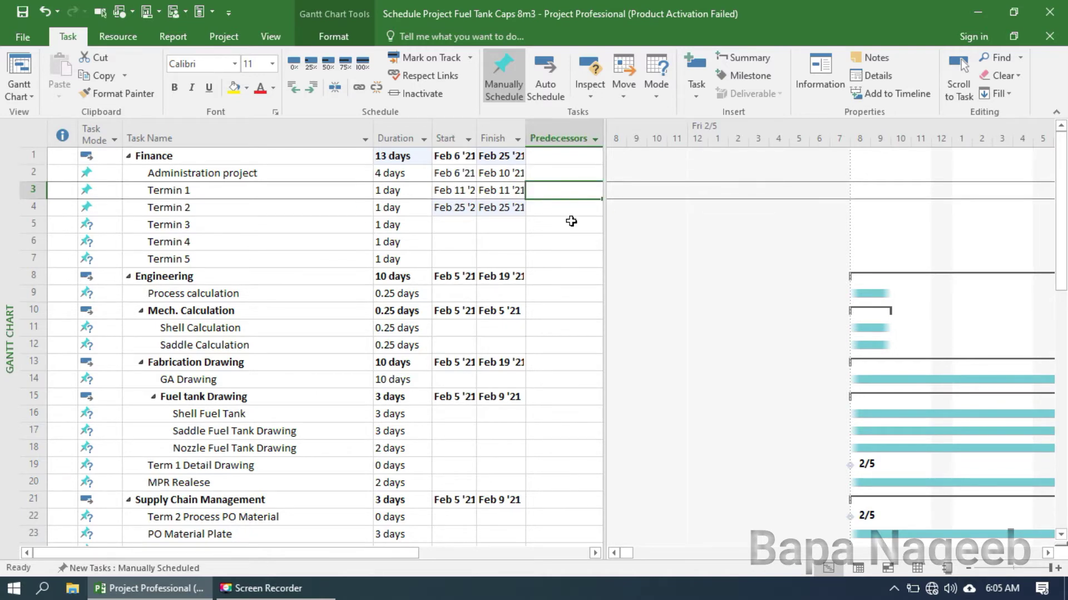
text(2)
key(Return)
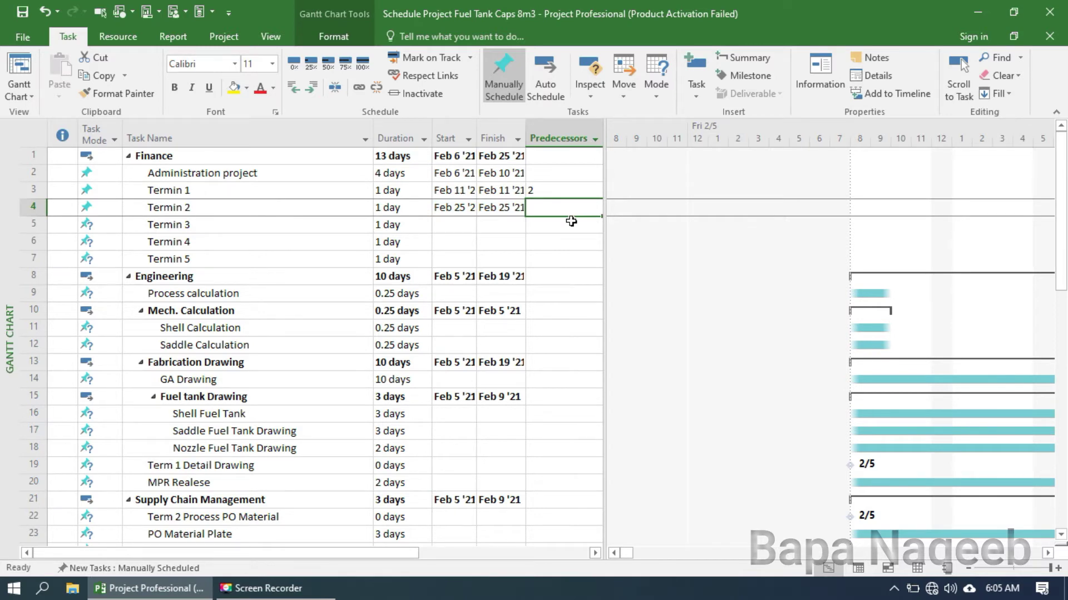
text(3)
key(Return)
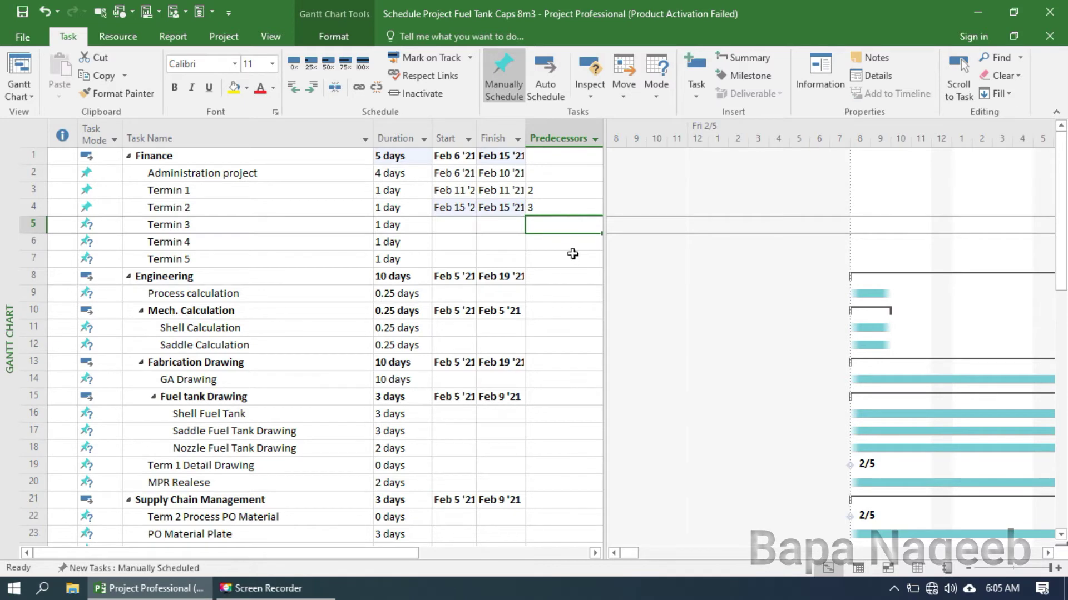
Check the predecessors and the start and finish dates of Termin 1 and Termin 2.
click(573, 256)
click(579, 208)
click(576, 193)
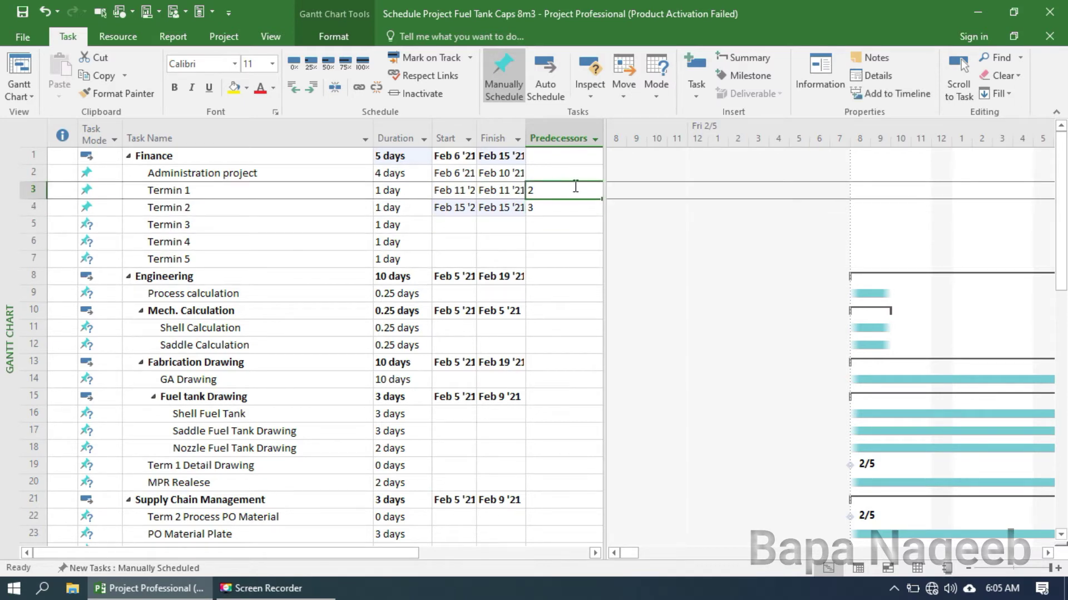
click(489, 244)
click(503, 193)
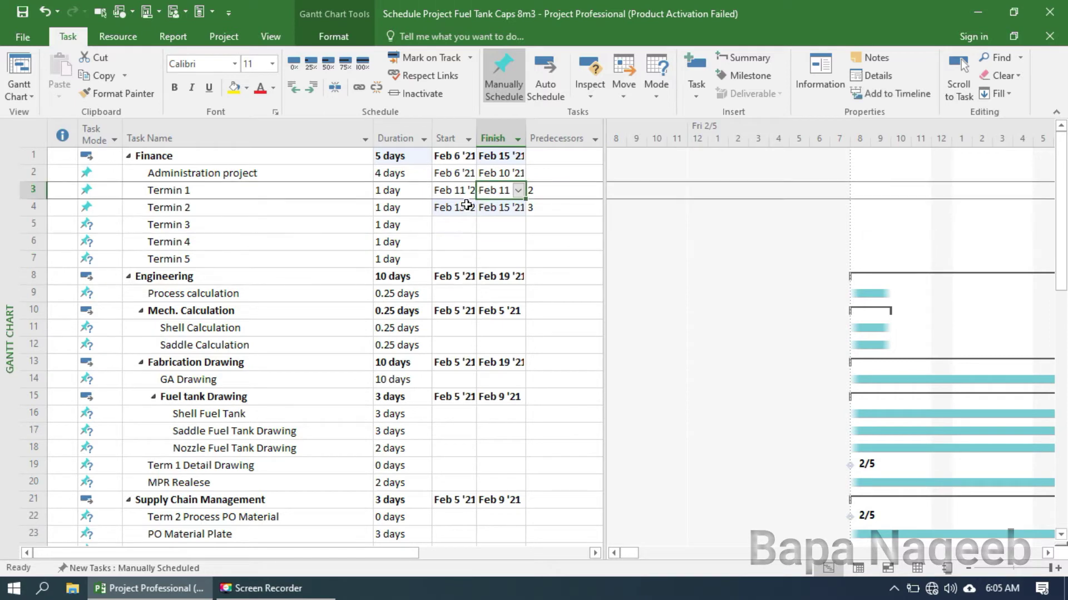
click(427, 208)
Raise the duration of Administration project one day at a time to 7 days to test the effect on its linked tasks.
click(562, 173)
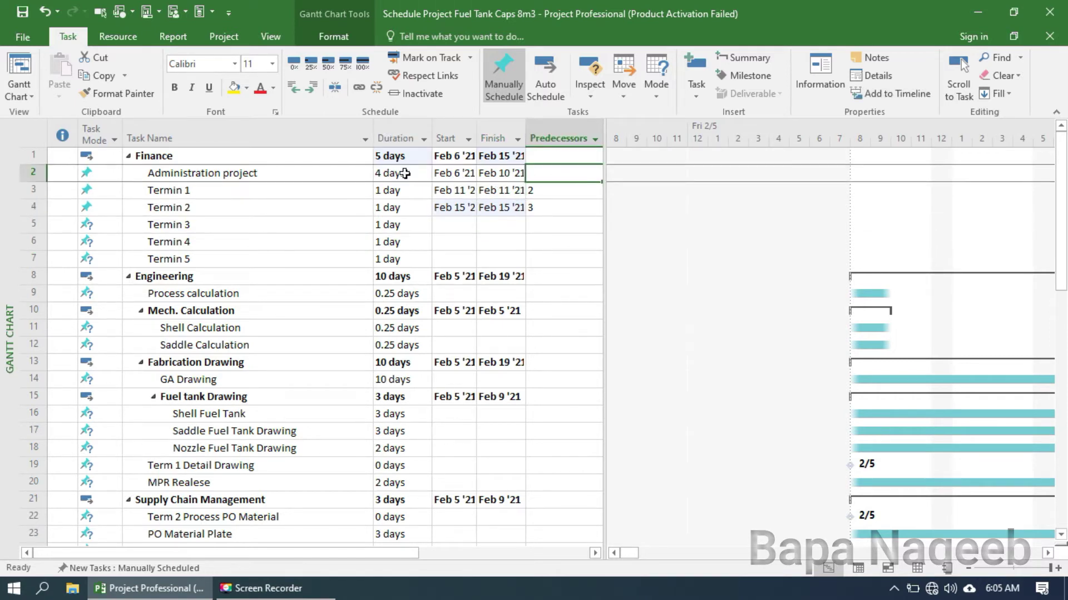
click(428, 174)
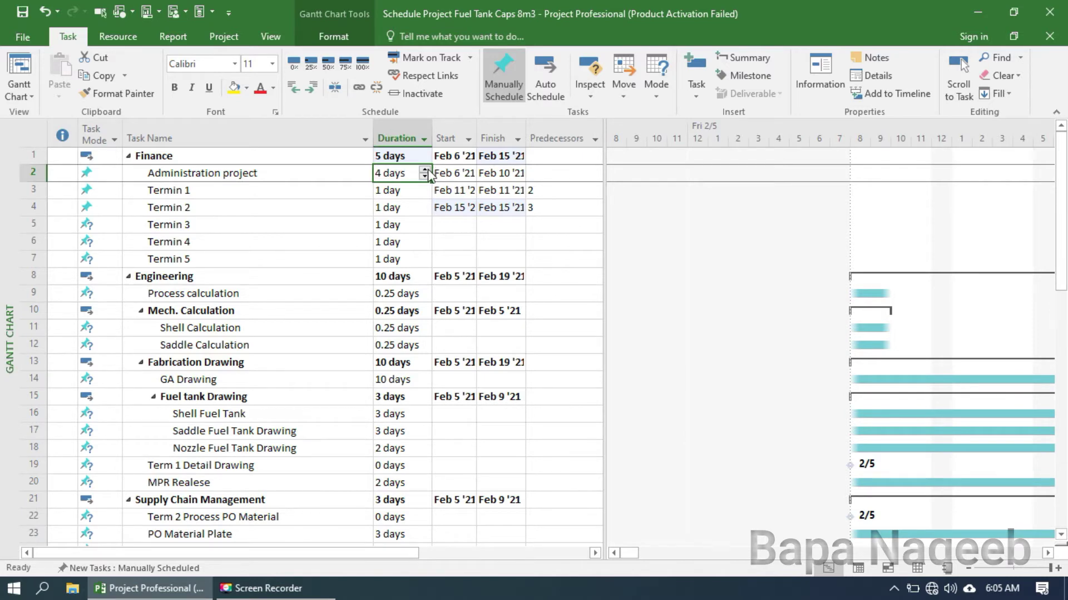
click(424, 171)
click(572, 175)
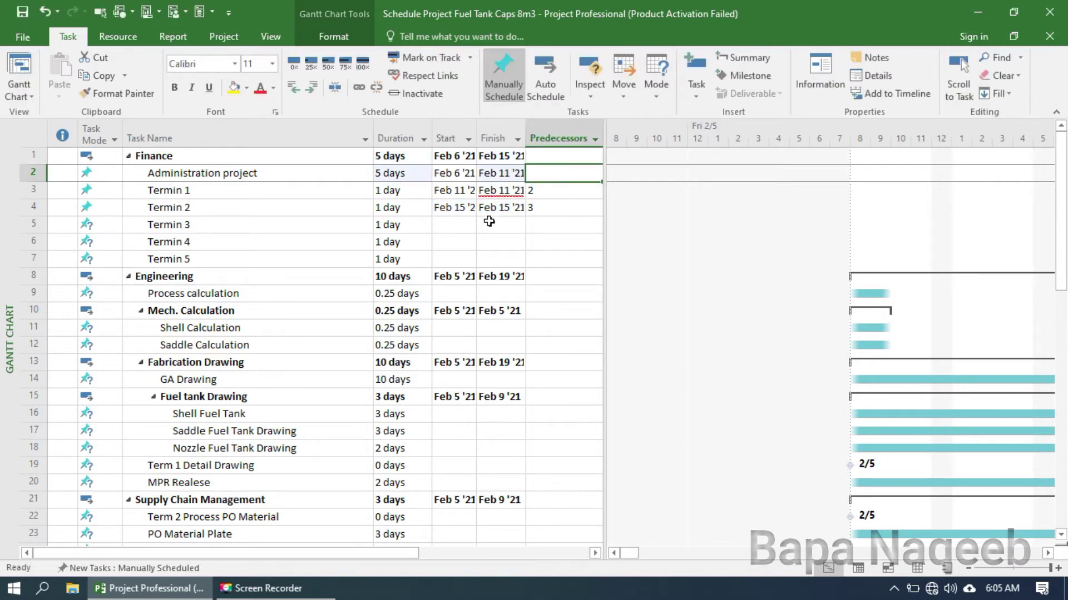
click(418, 173)
click(426, 169)
click(571, 173)
click(403, 172)
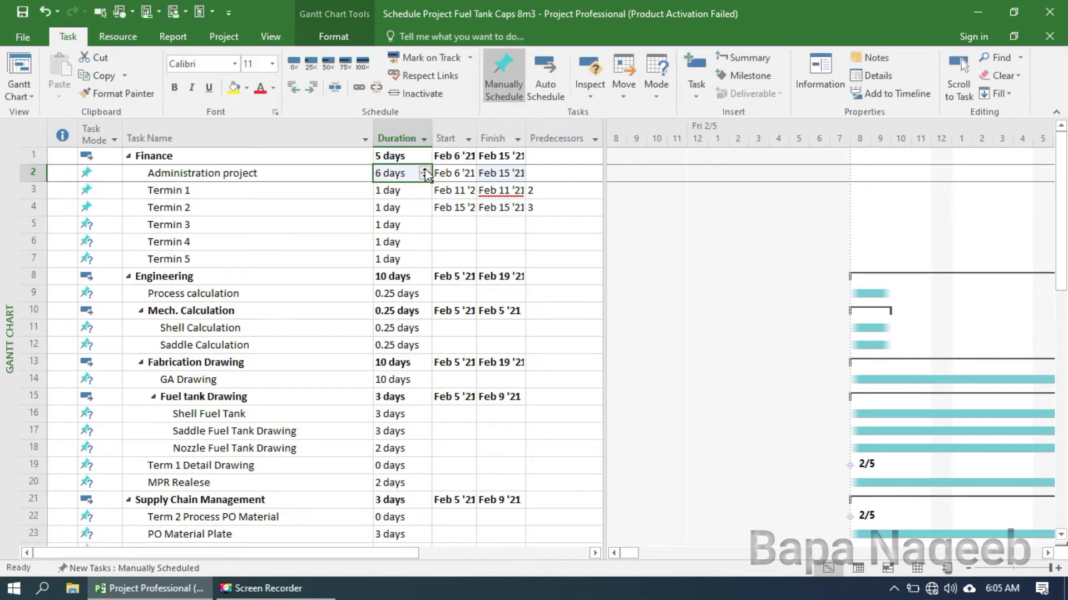
click(425, 171)
click(551, 173)
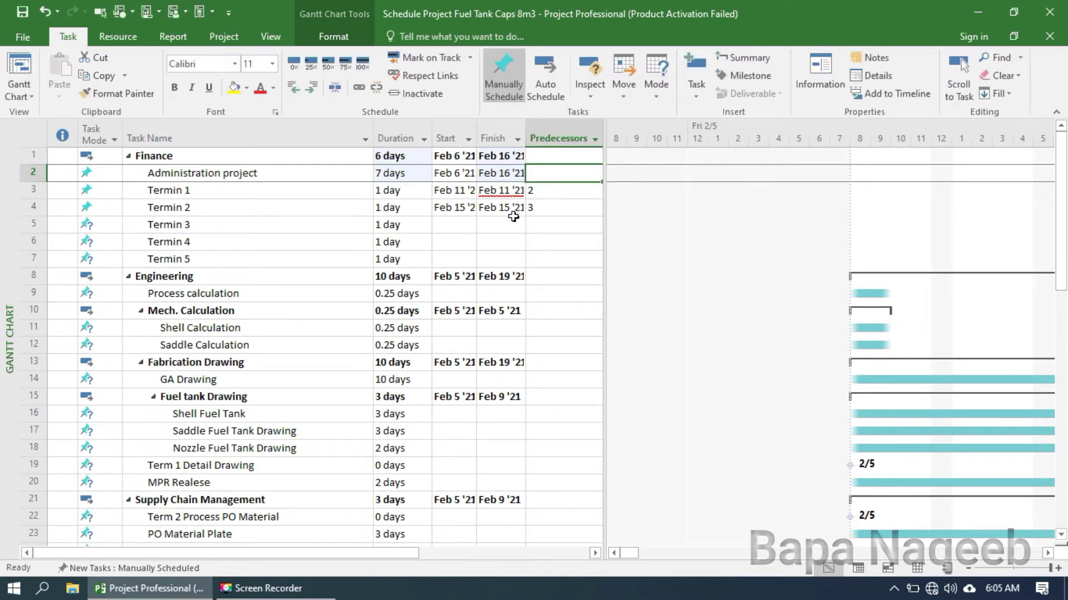
Reduce the duration of Administration project to 5 days.
click(398, 175)
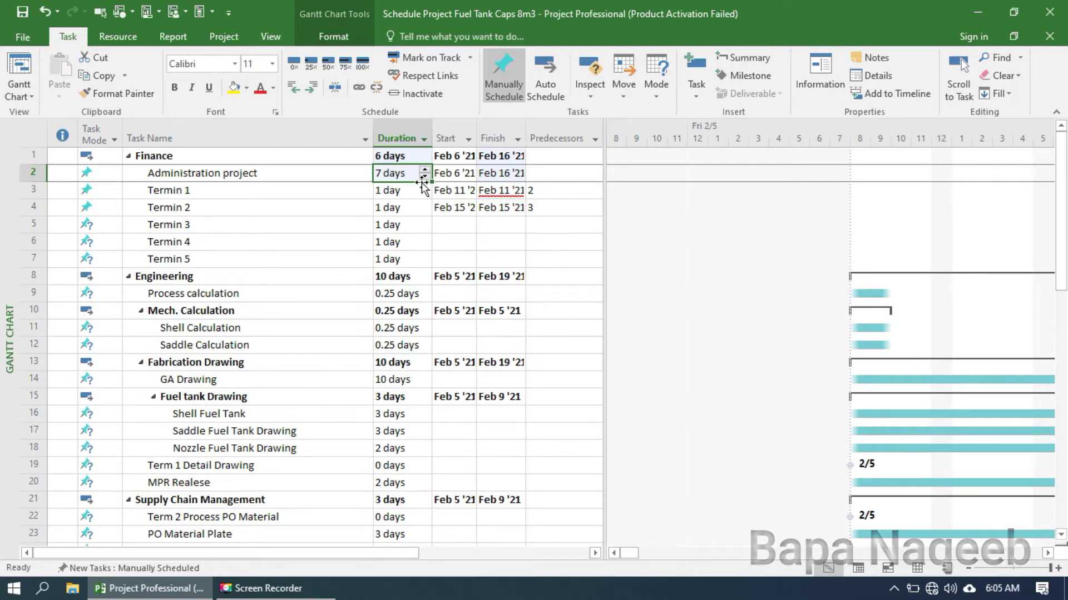
click(424, 177)
click(426, 178)
click(555, 177)
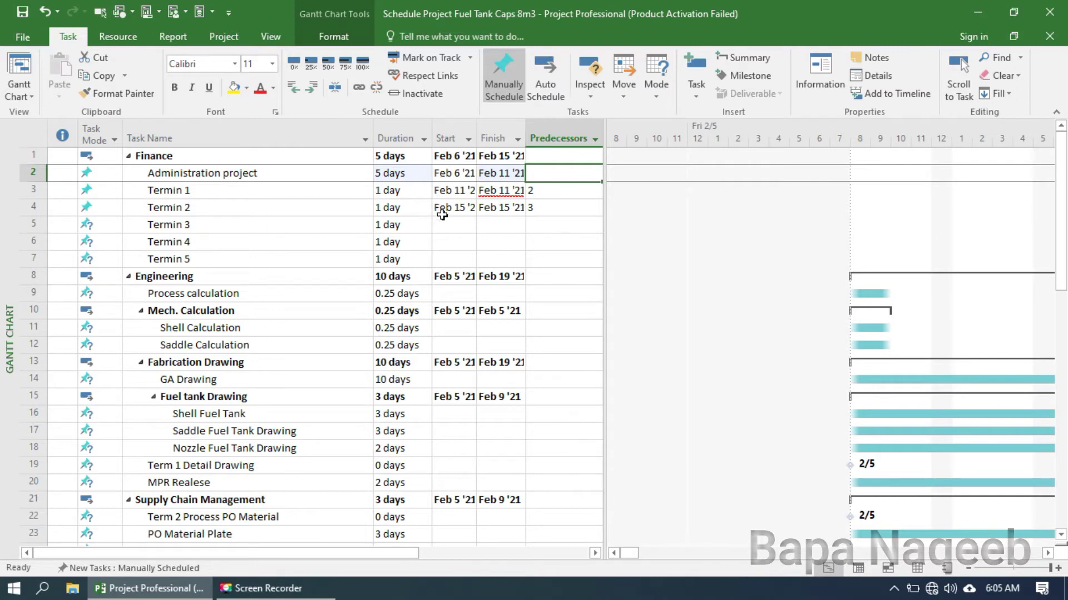
Switch the Termin 1 and Termin 2 tasks to automatic scheduling.
click(207, 195)
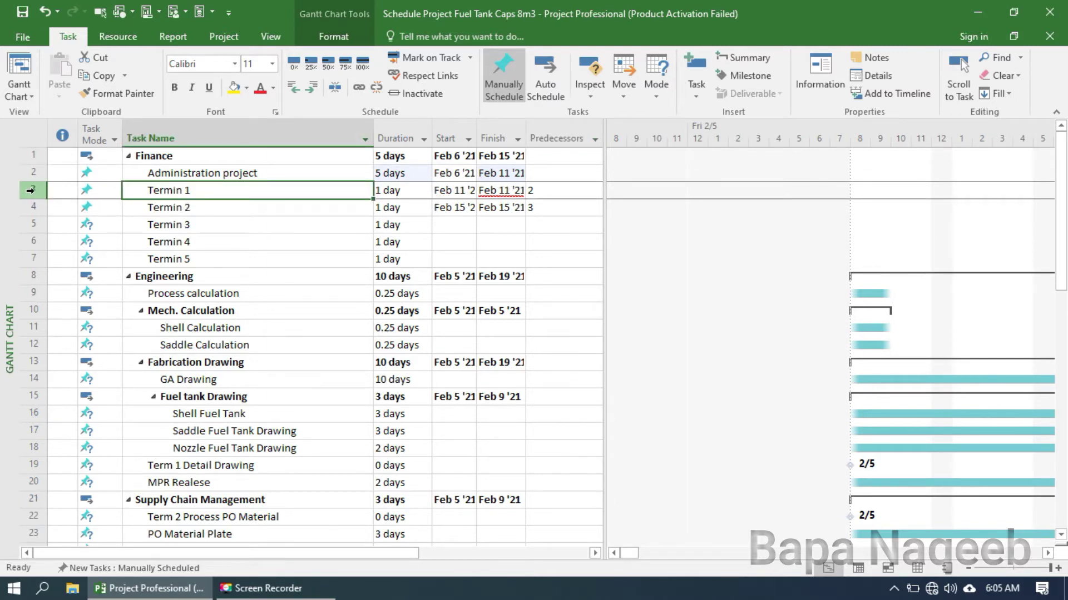
drag(30, 190, 30, 208)
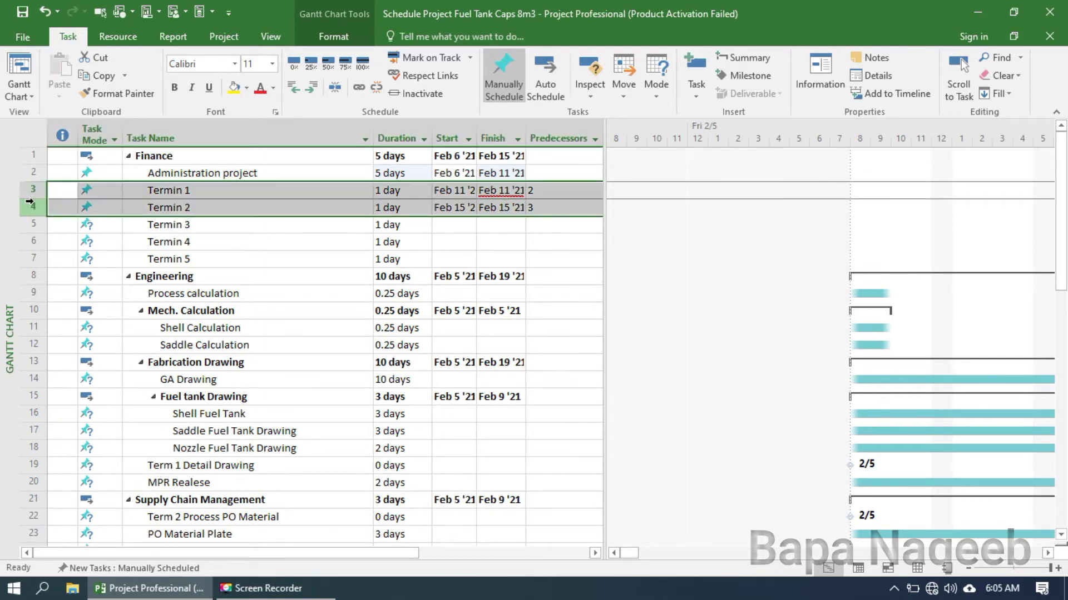
click(550, 83)
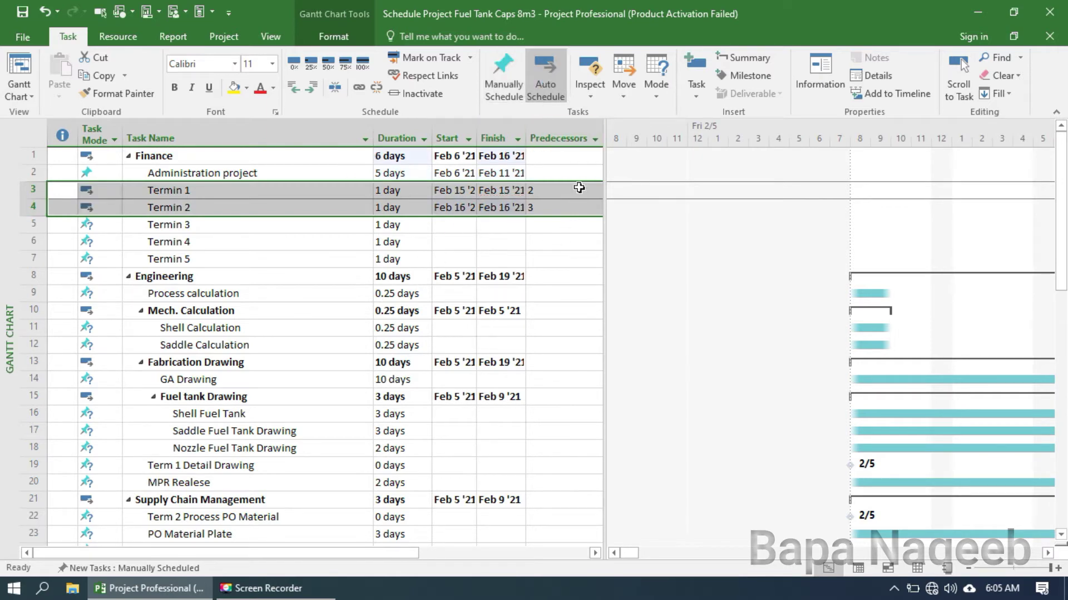
Apply automatic scheduling to Administration project together with Termin 1 and Termin 2.
click(552, 174)
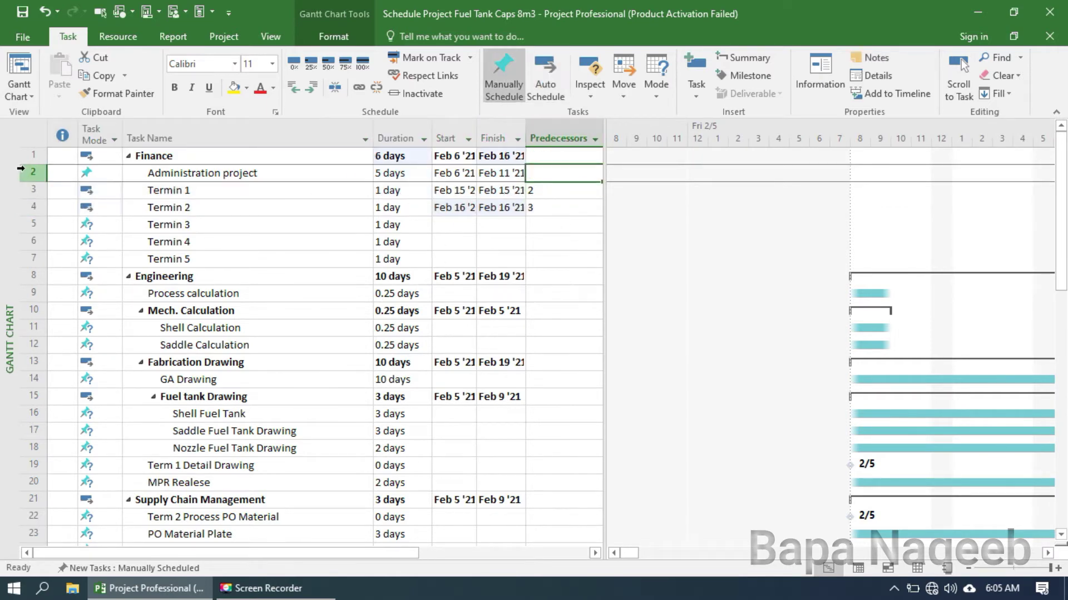
drag(21, 171, 20, 208)
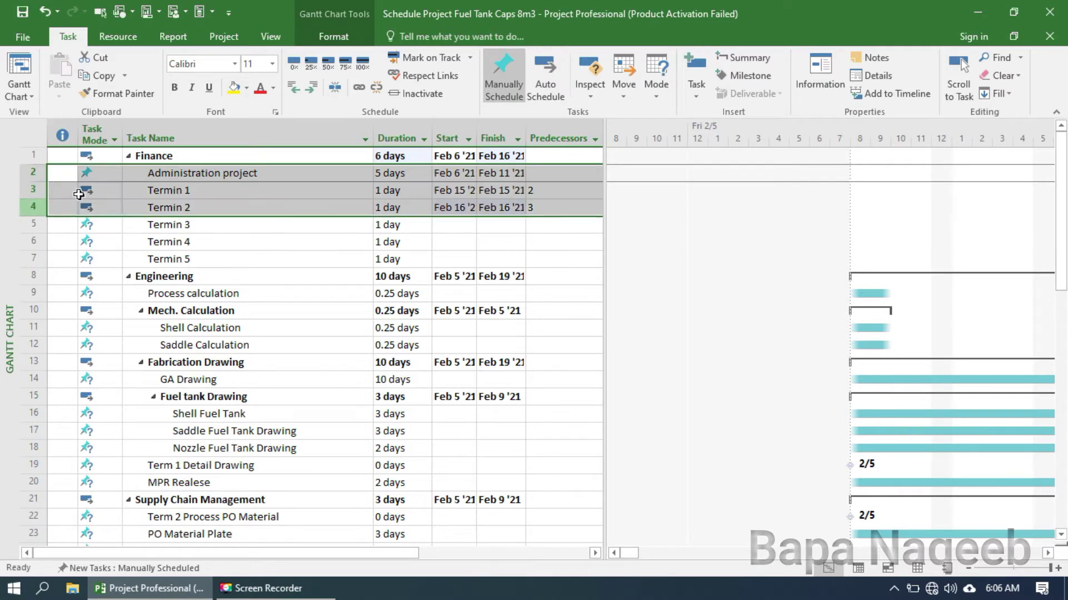
click(559, 78)
click(552, 222)
click(562, 173)
Set the duration of Administration project to 4 days.
click(421, 177)
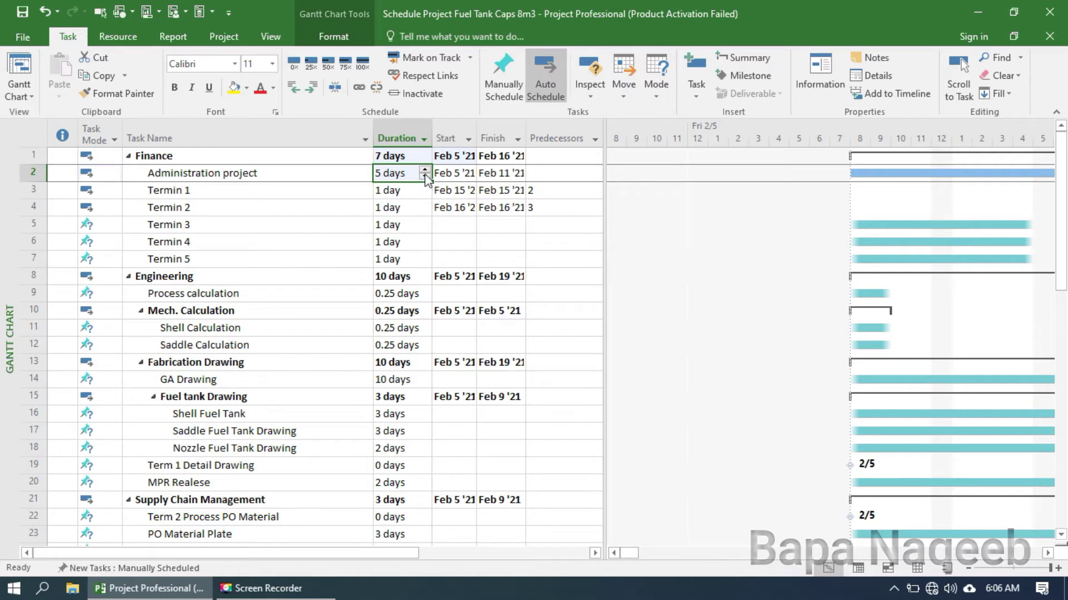
click(426, 176)
click(566, 207)
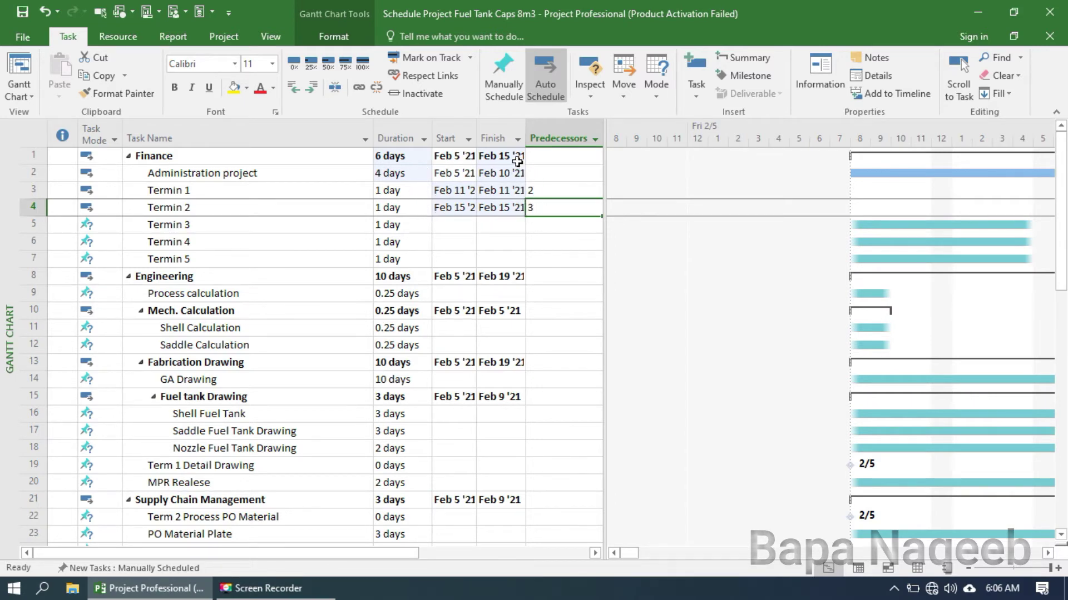
click(561, 175)
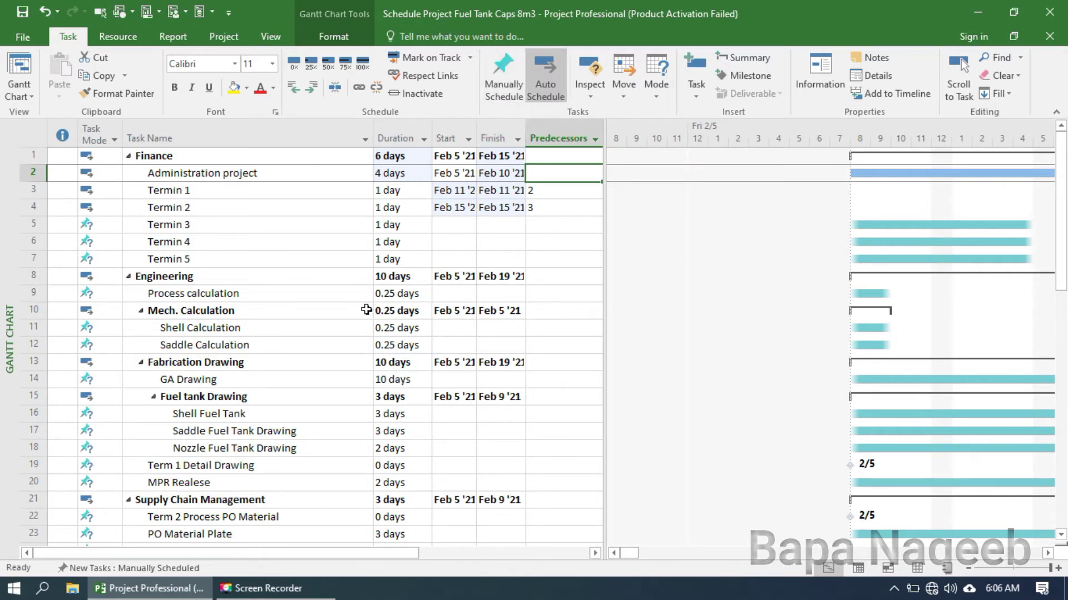
scroll(369, 310, down, 4)
scroll(366, 310, down, 15)
scroll(353, 332, up, 11)
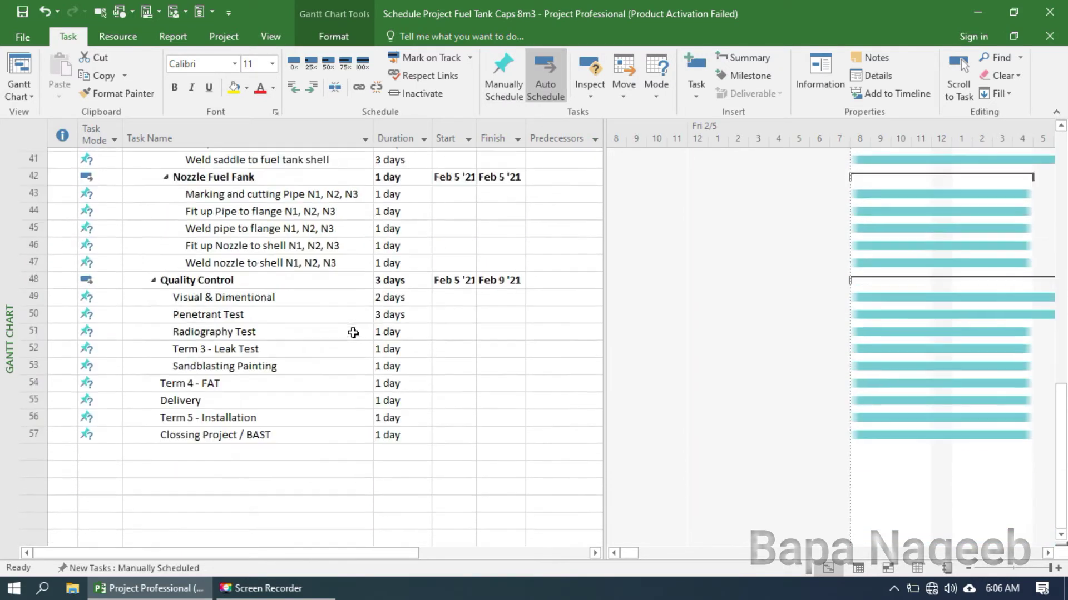
scroll(373, 389, up, 8)
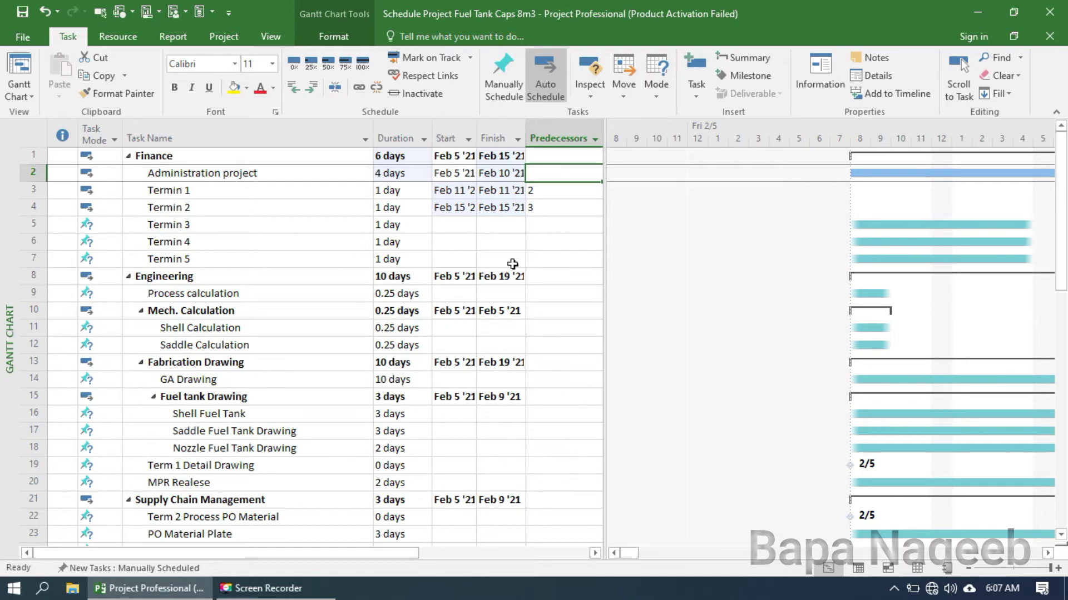
Select all task columns from Task Mode to Predecessors and switch every task in the project to automatic scheduling.
click(503, 226)
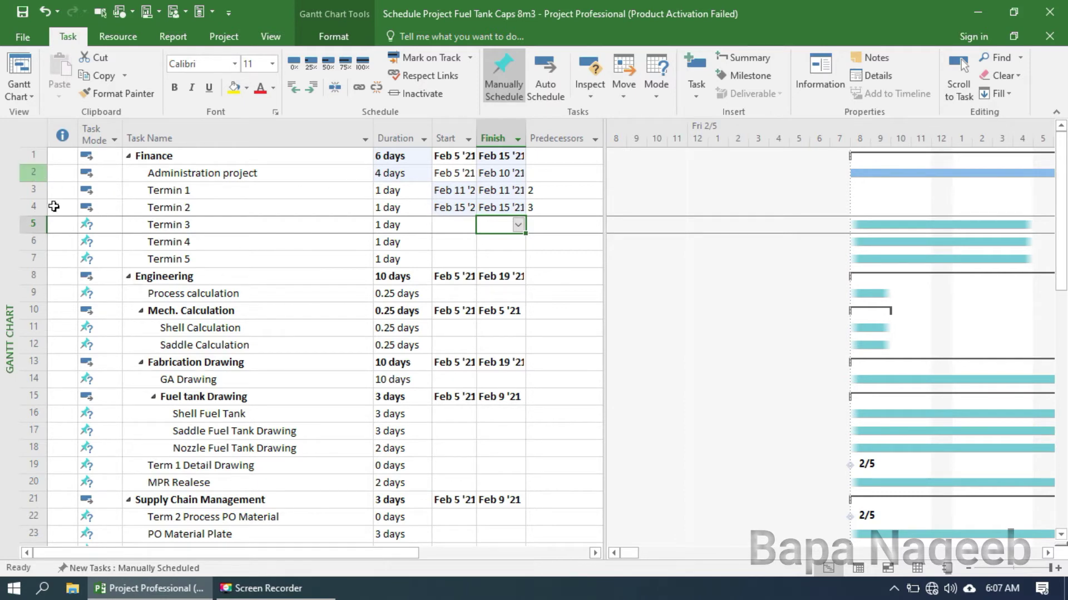
click(565, 223)
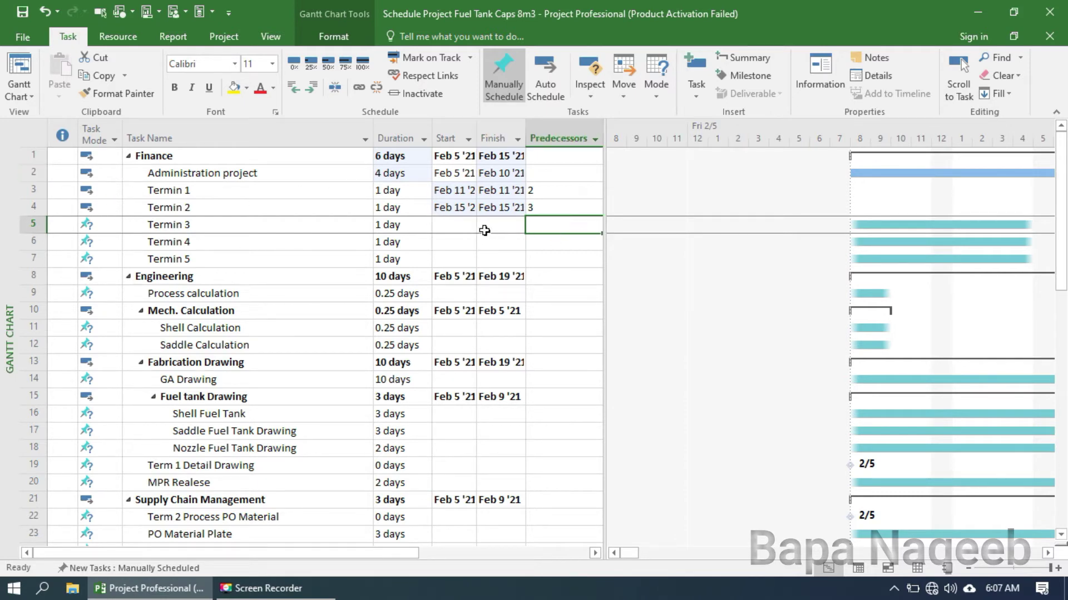
click(455, 225)
scroll(135, 216, down, 20)
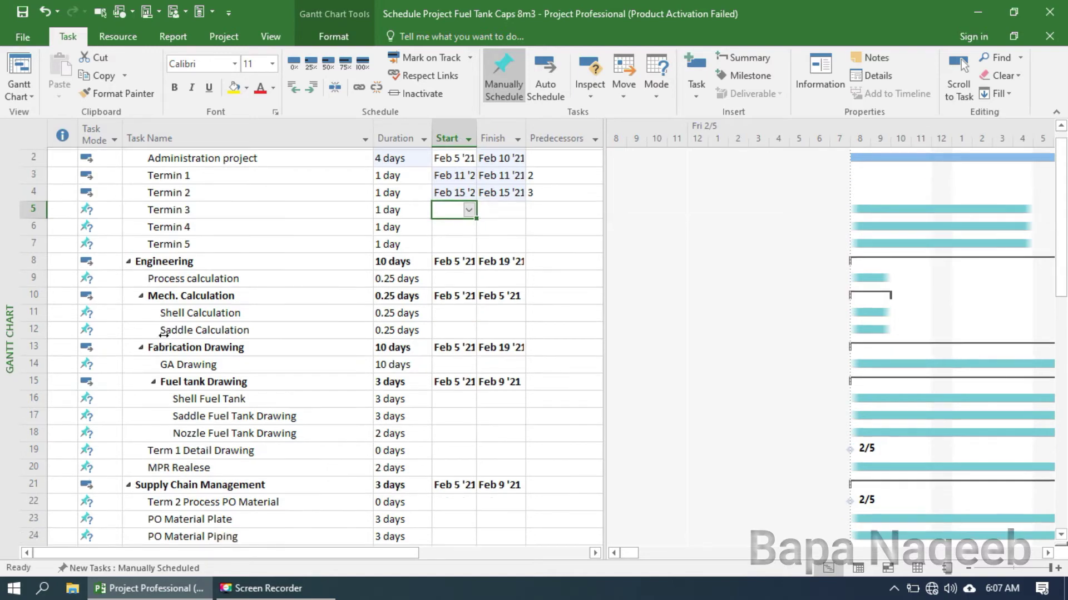
scroll(150, 309, up, 5)
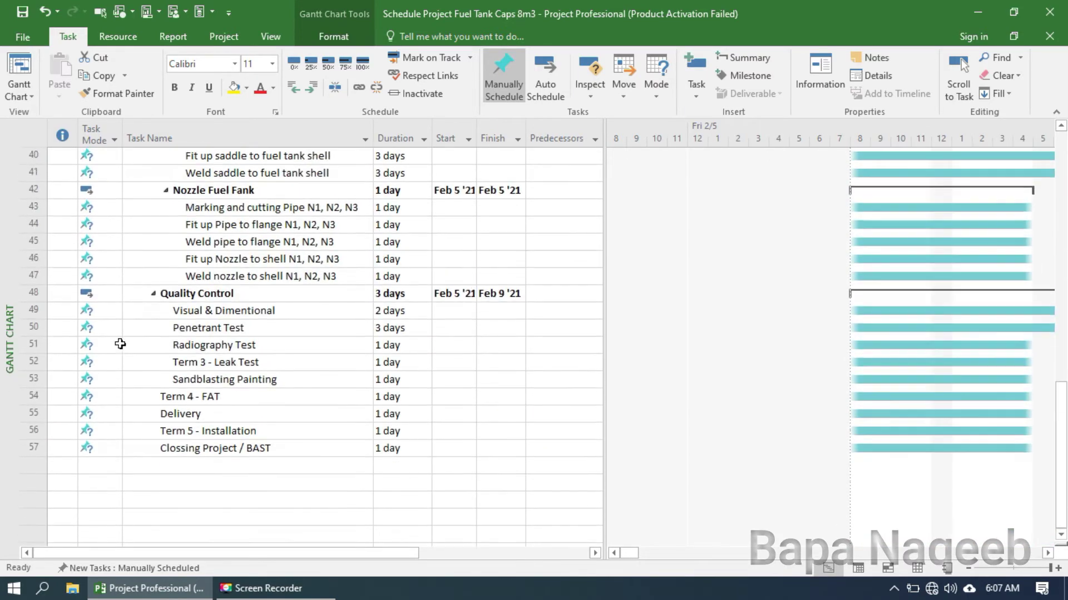
drag(106, 311, 104, 439)
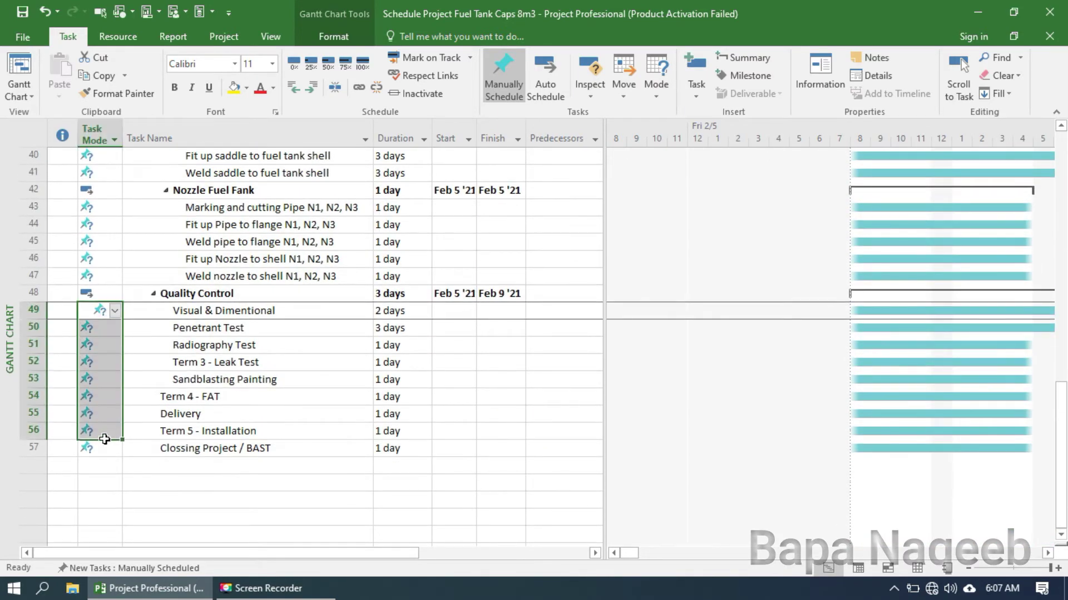
click(150, 397)
scroll(159, 392, up, 13)
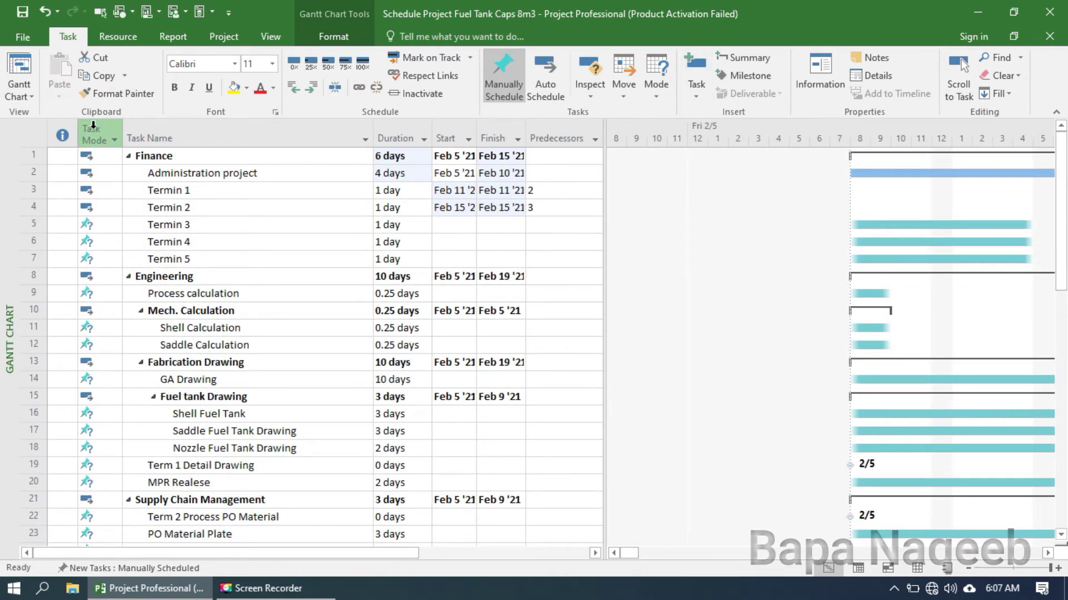
drag(95, 134, 244, 137)
shift+click(545, 130)
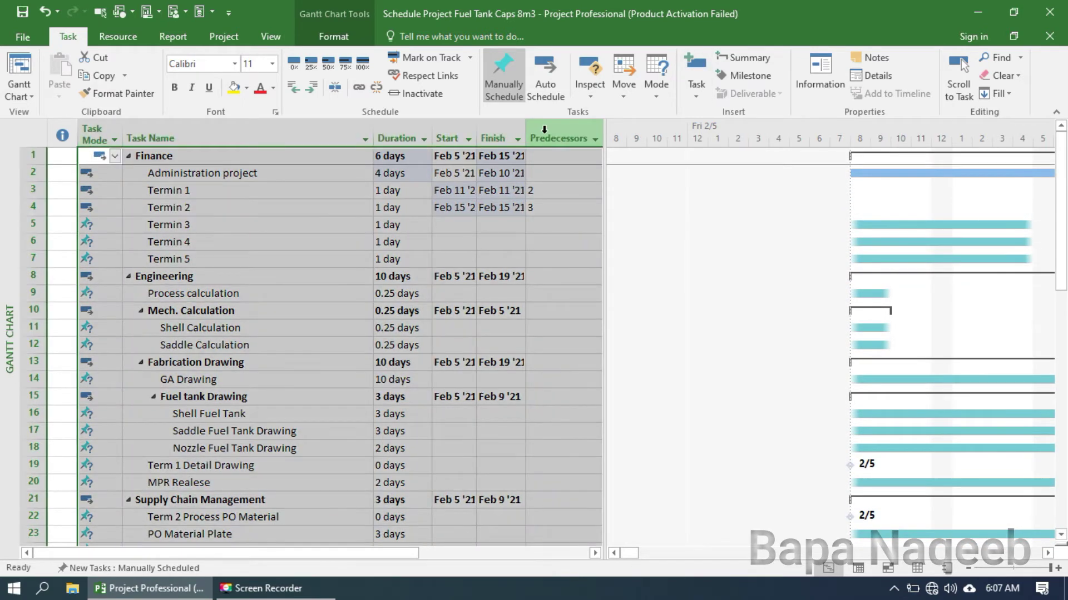
click(537, 94)
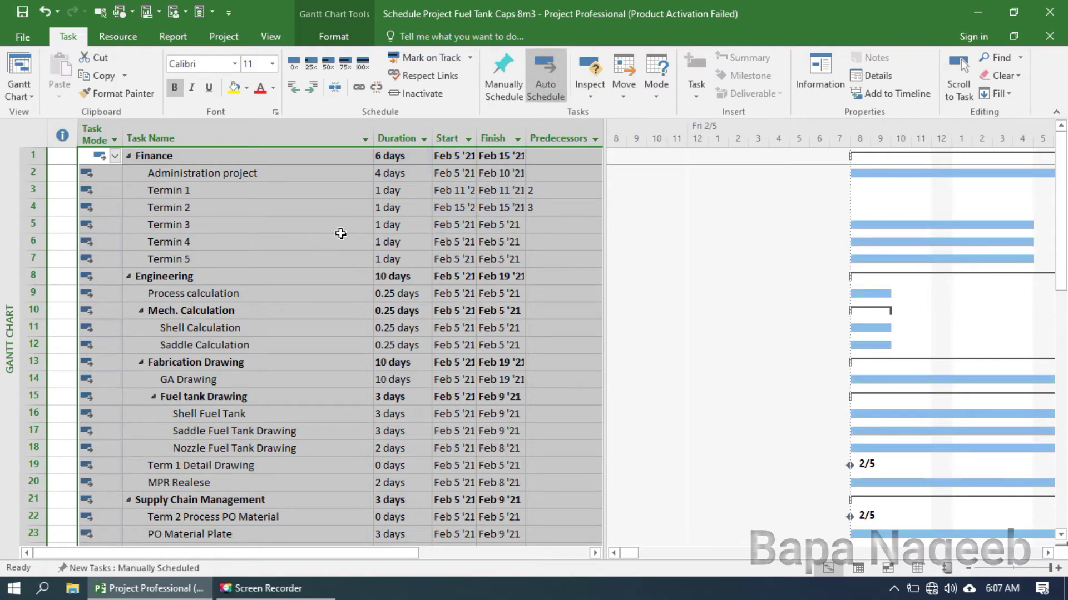
Add a new task named tambahan directly below Clossing Project / BAST.
scroll(252, 303, down, 4)
scroll(252, 303, down, 15)
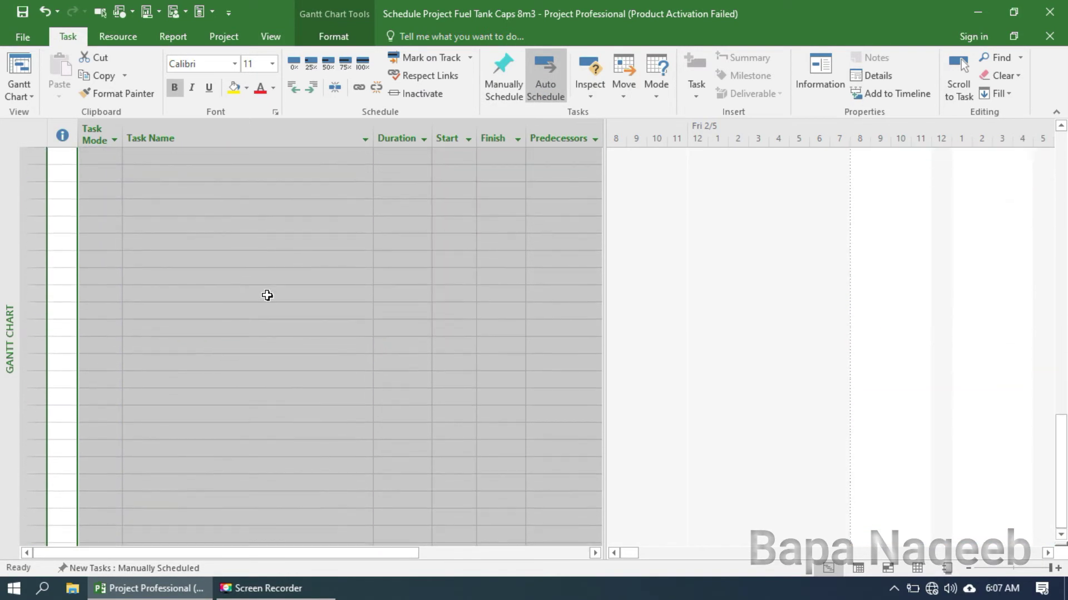
click(268, 300)
scroll(241, 376, up, 4)
click(245, 363)
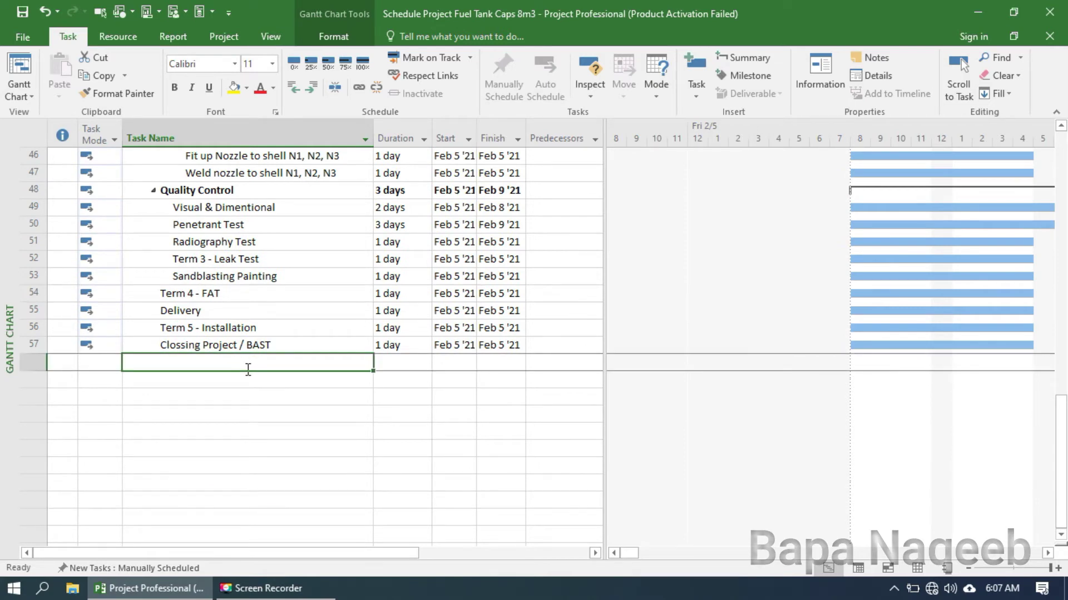
text(tambahan)
key(Return)
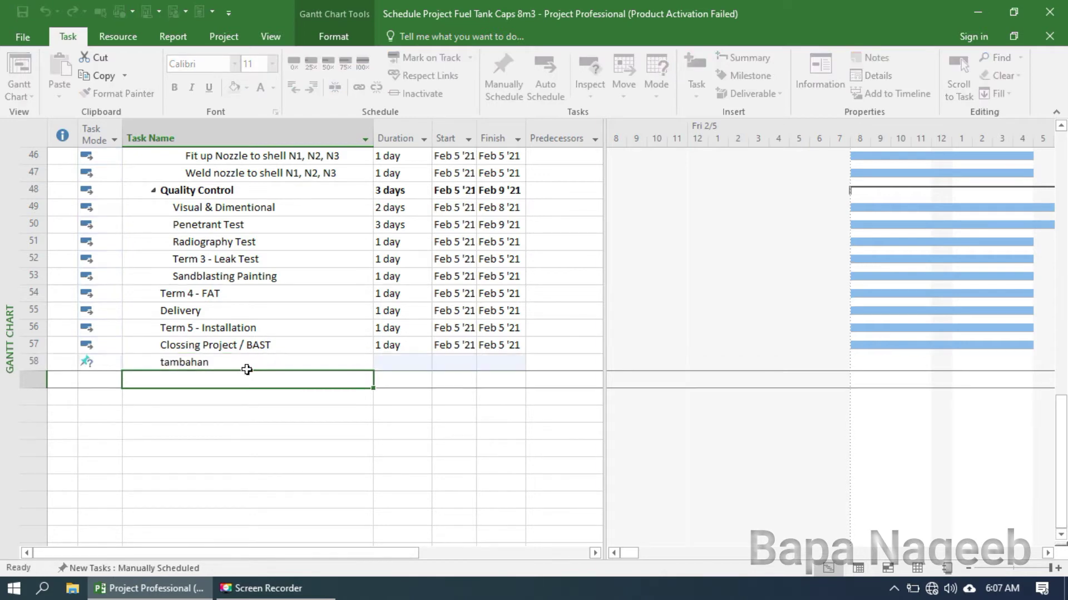
Set the project's scheduling option for newly created tasks to Auto Scheduled in the project options.
click(235, 361)
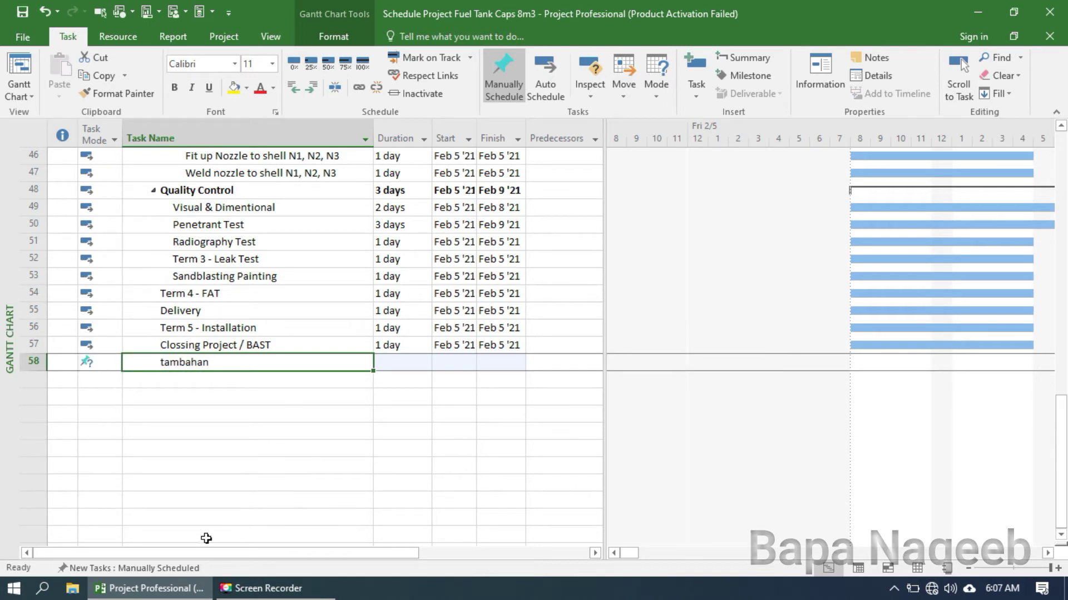
click(20, 38)
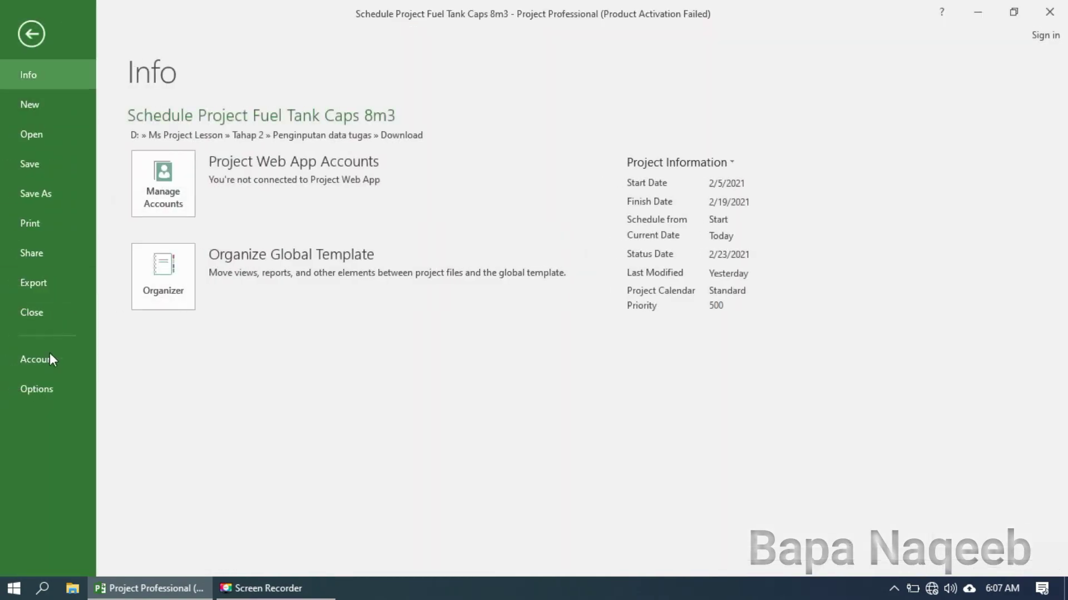
click(41, 394)
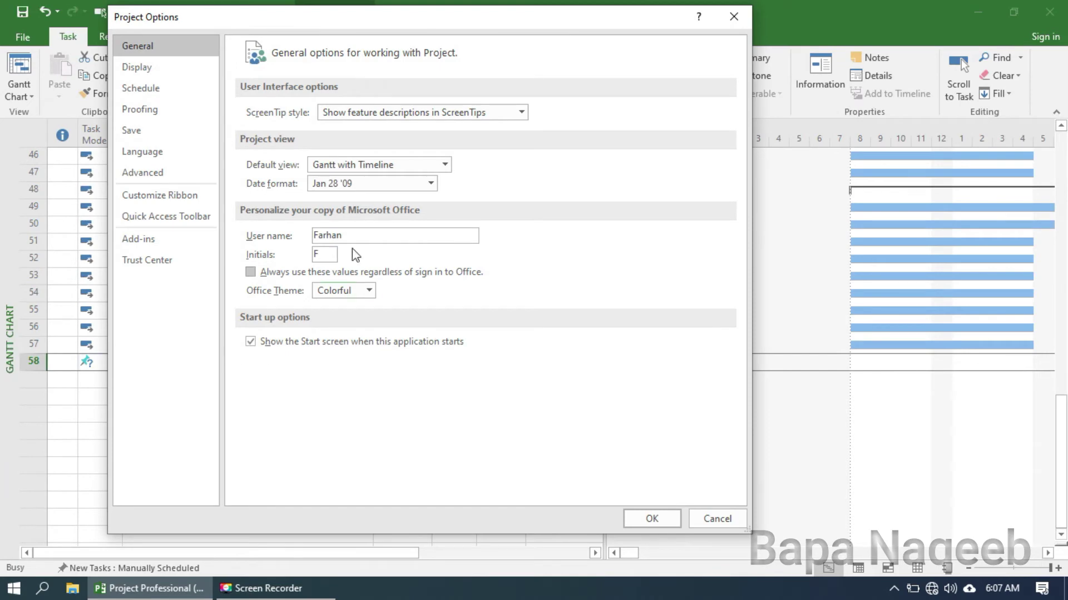
click(179, 86)
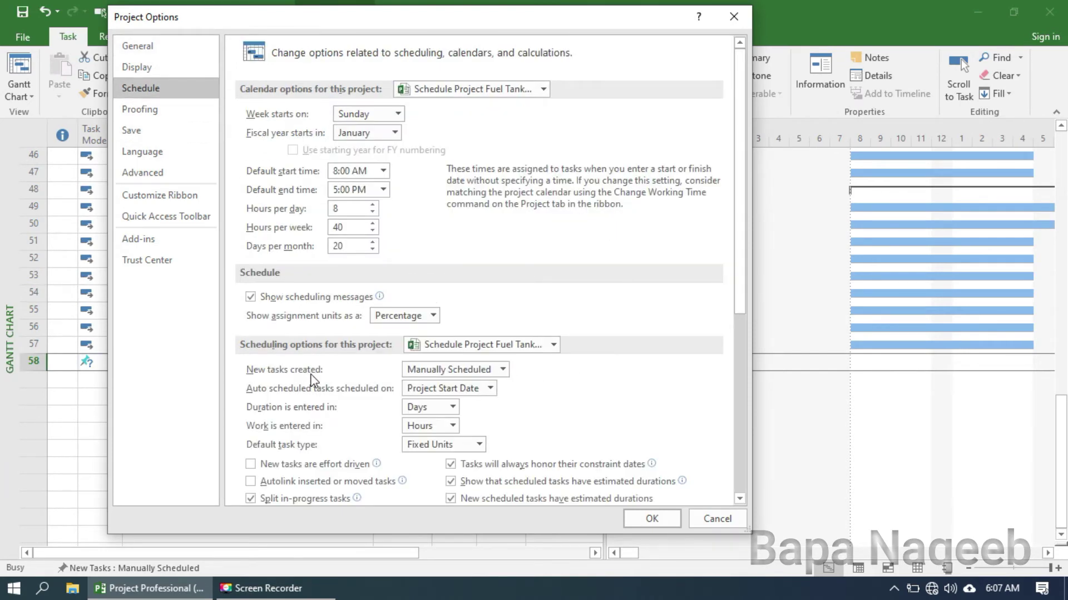
click(502, 369)
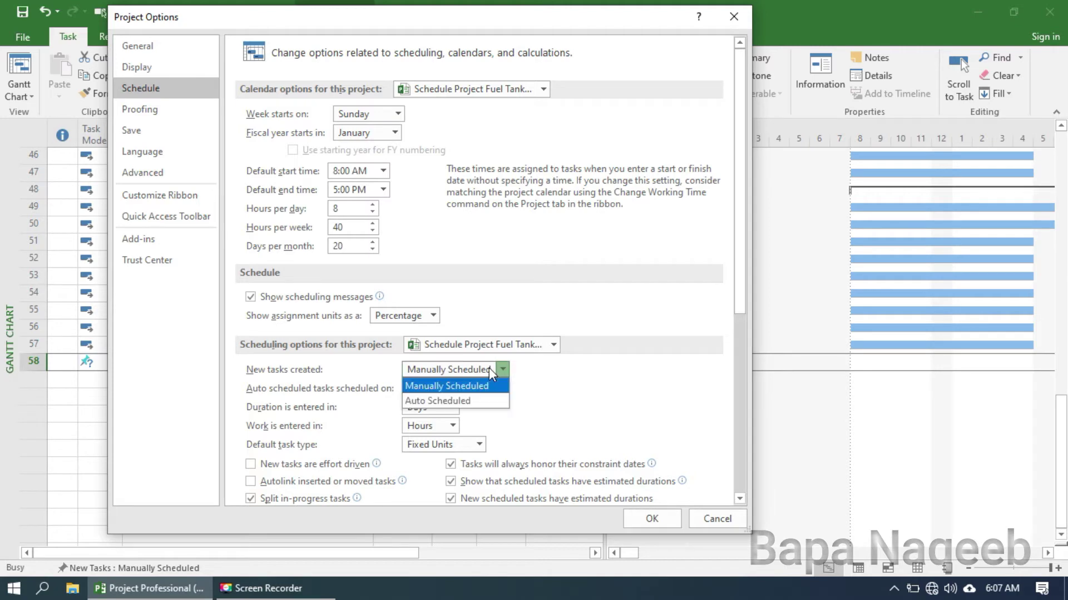
click(448, 401)
click(654, 519)
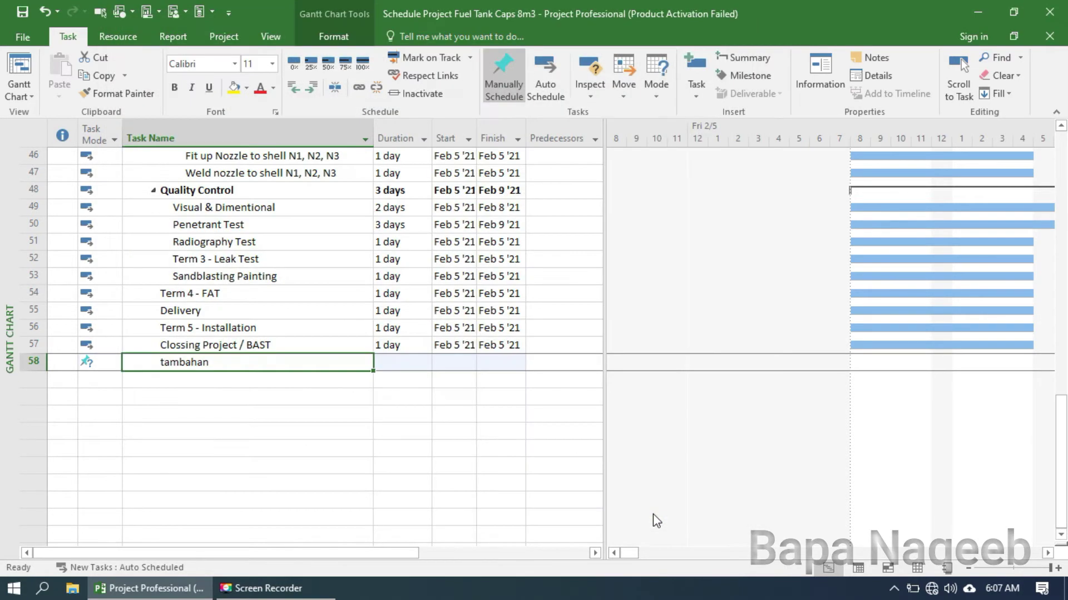
Undo the last change to the new-task scheduling option and choose Manually Scheduled for new tasks.
click(238, 397)
click(228, 364)
click(44, 14)
click(118, 568)
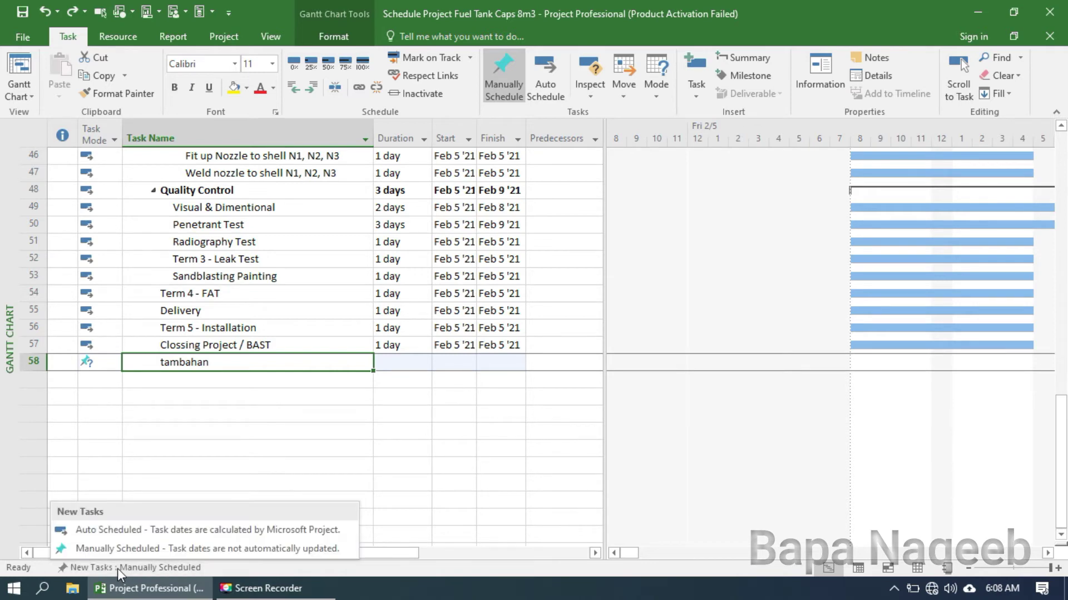
click(109, 549)
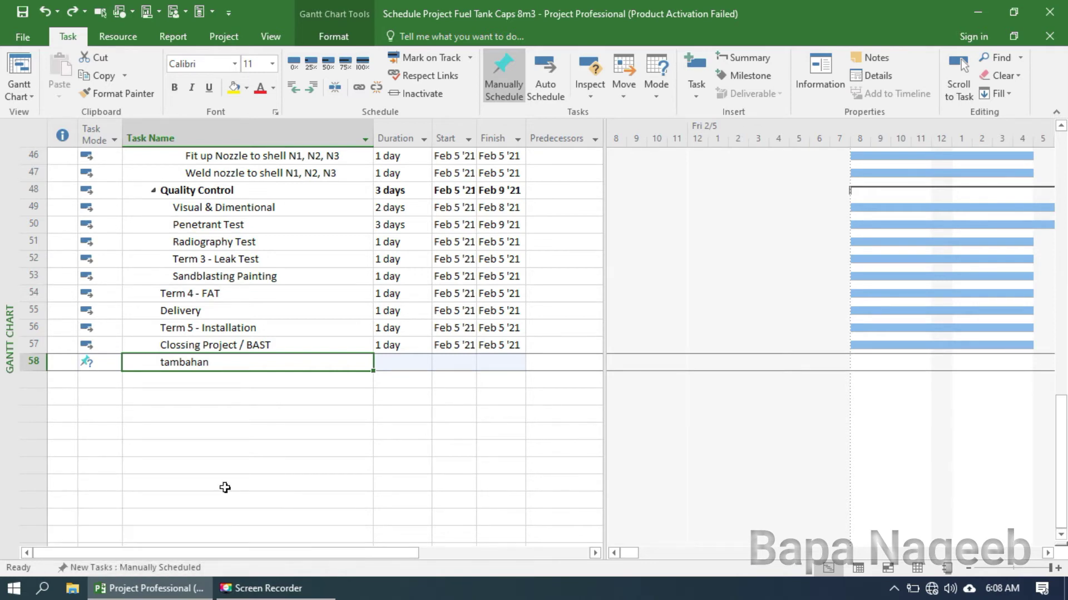
Switch the scheduling mode for new tasks to Auto Scheduled directly from the Gantt Chart view.
click(156, 572)
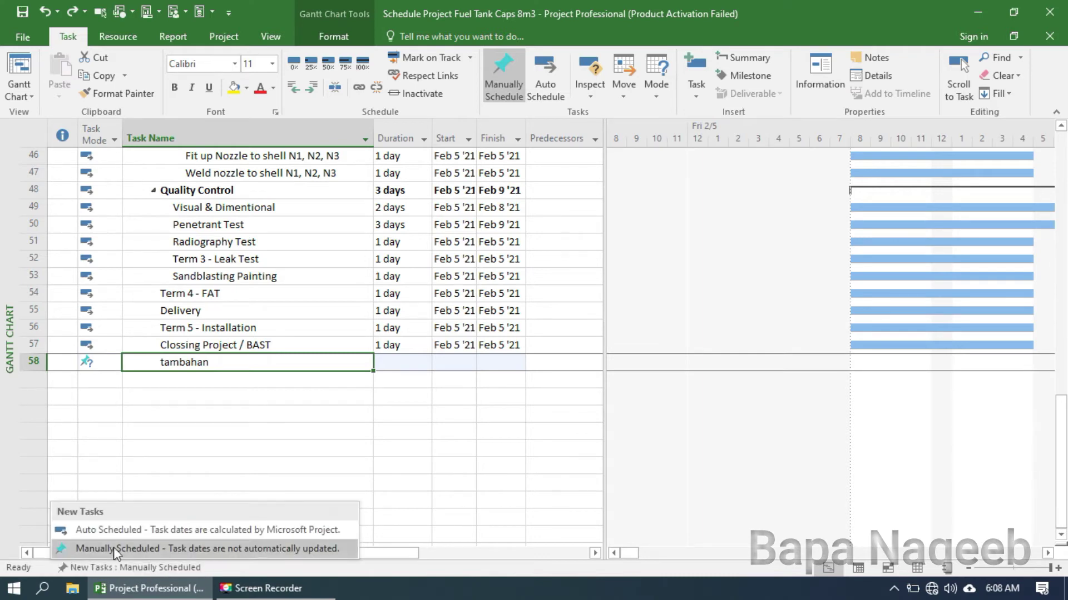
click(109, 535)
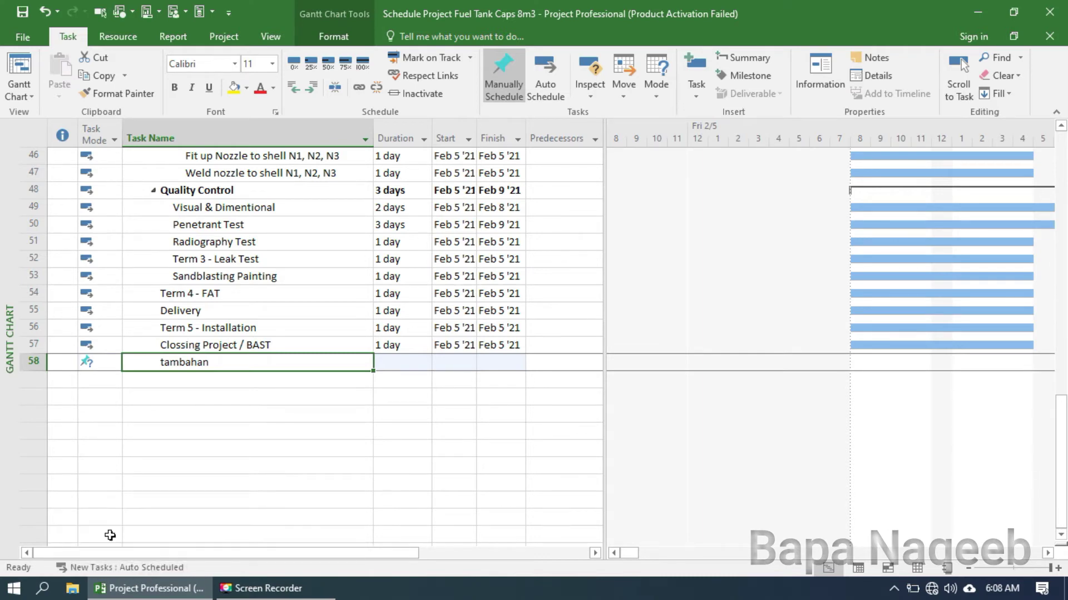
click(341, 481)
Add a task named tambahan2 in the empty row directly below tambahan.
click(203, 377)
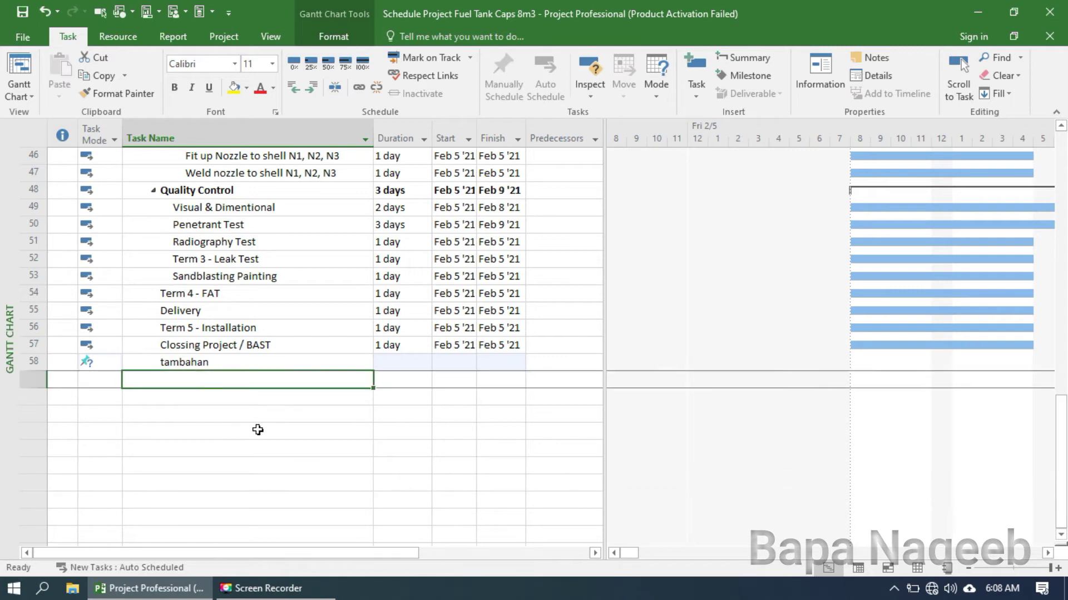
text(tam)
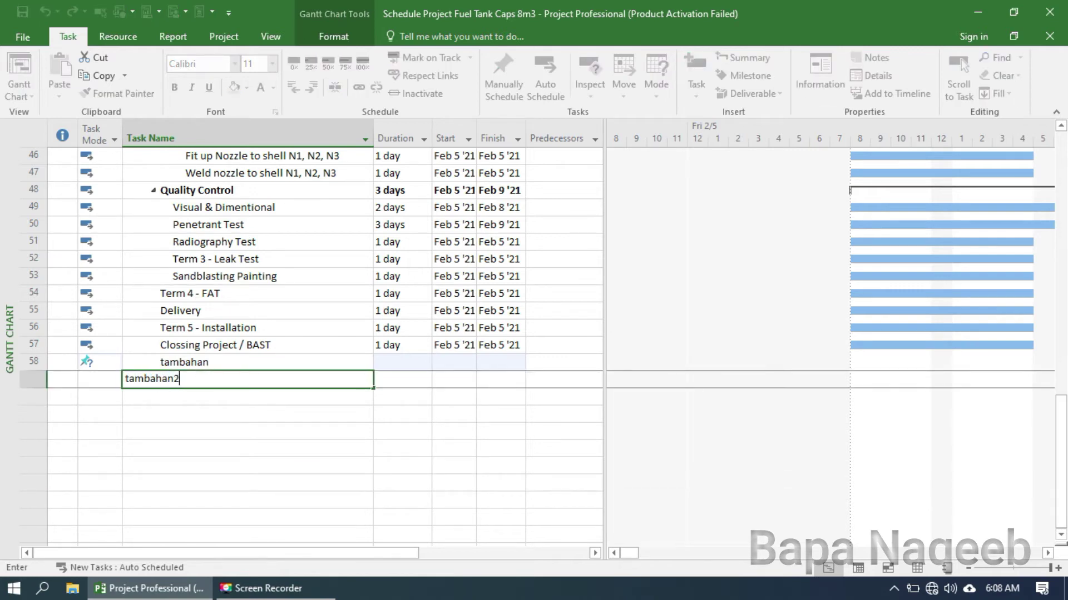
text(bahan2)
key(Return)
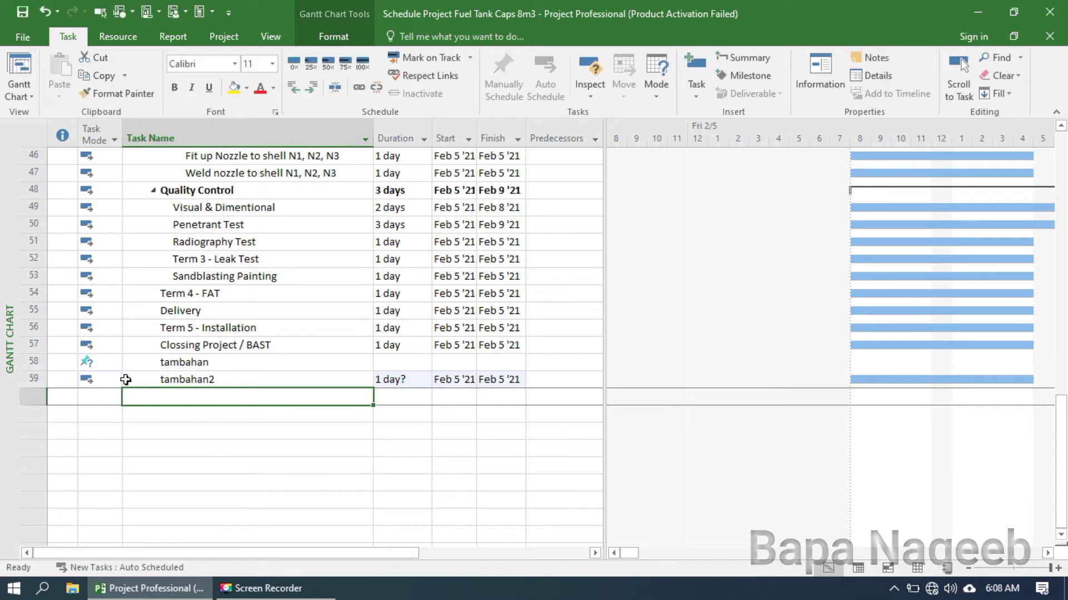
click(99, 380)
click(233, 414)
click(243, 378)
click(253, 360)
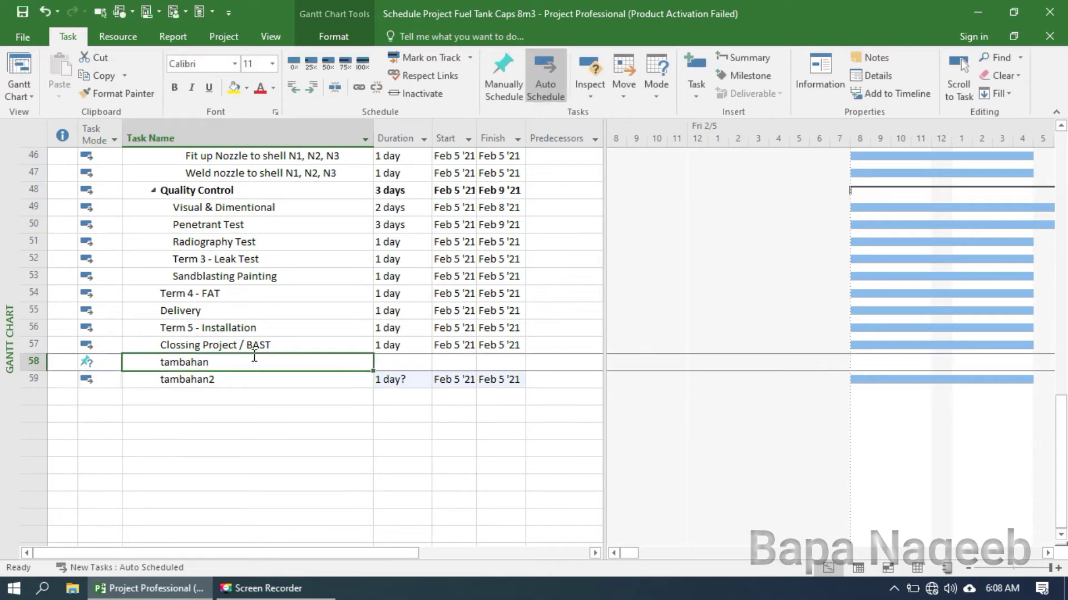
Delete the trial tasks tambahan and tambahan2 from the end of the task list.
drag(24, 362, 22, 380)
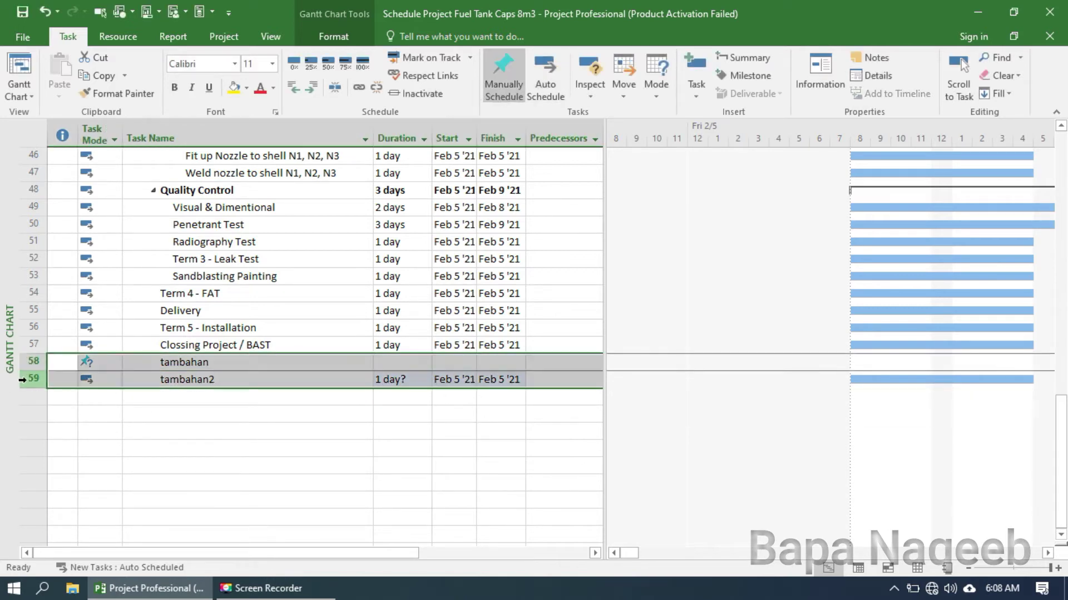
right_click(156, 370)
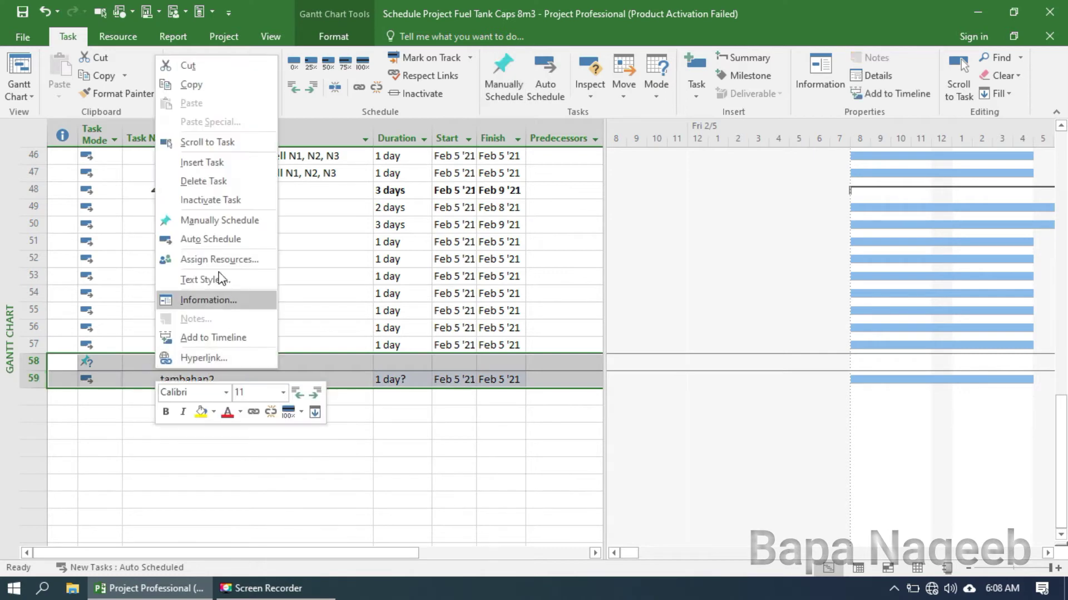
click(206, 181)
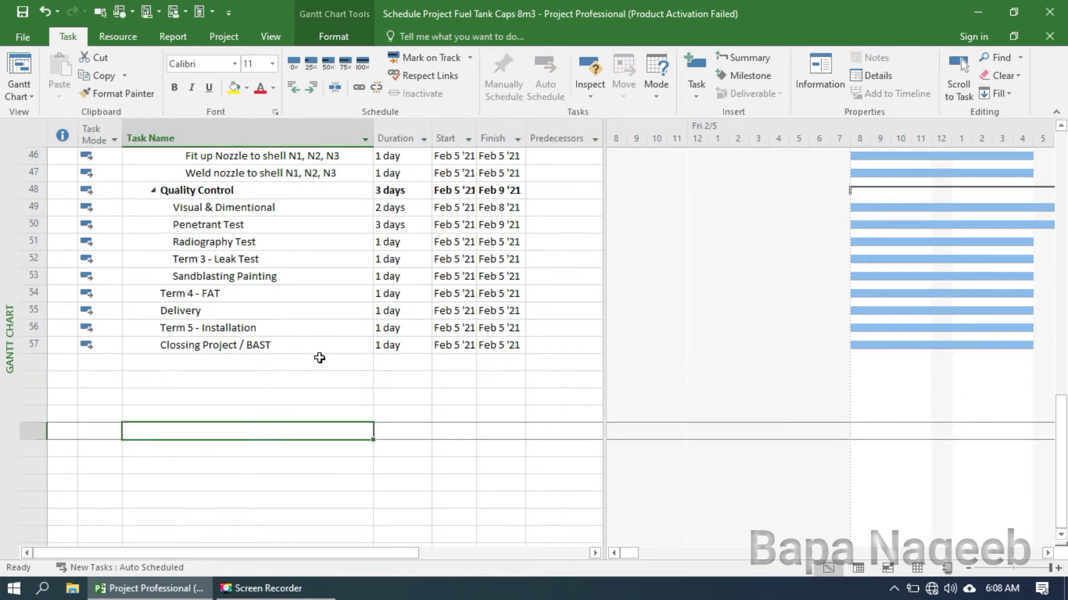
Clear the predecessors of Termin 1 and Termin 2 and widen the task table slightly beyond the Predecessors column.
scroll(319, 357, up, 4)
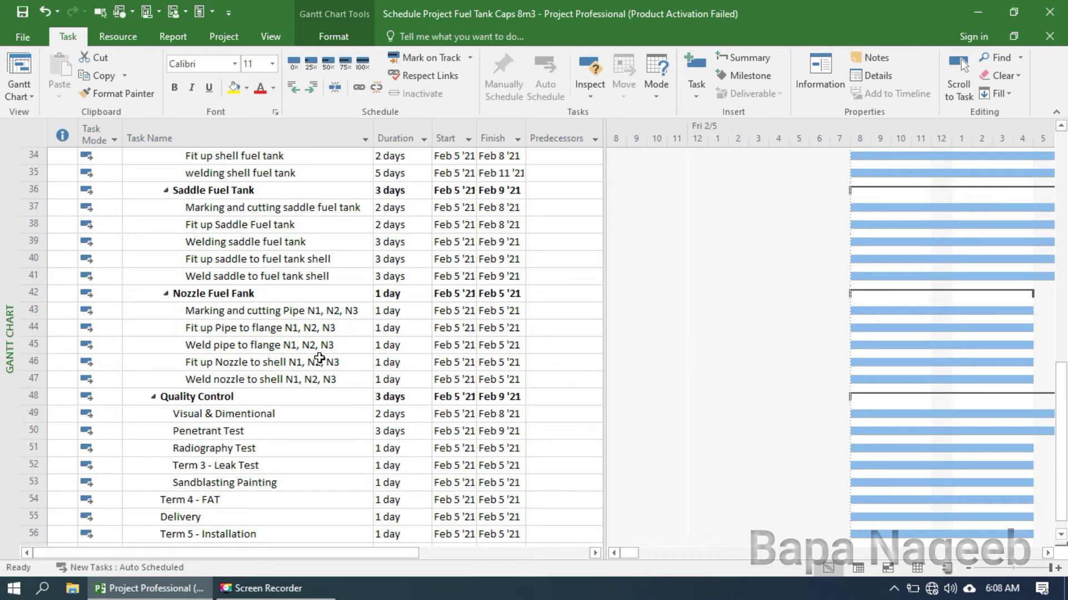
click(307, 281)
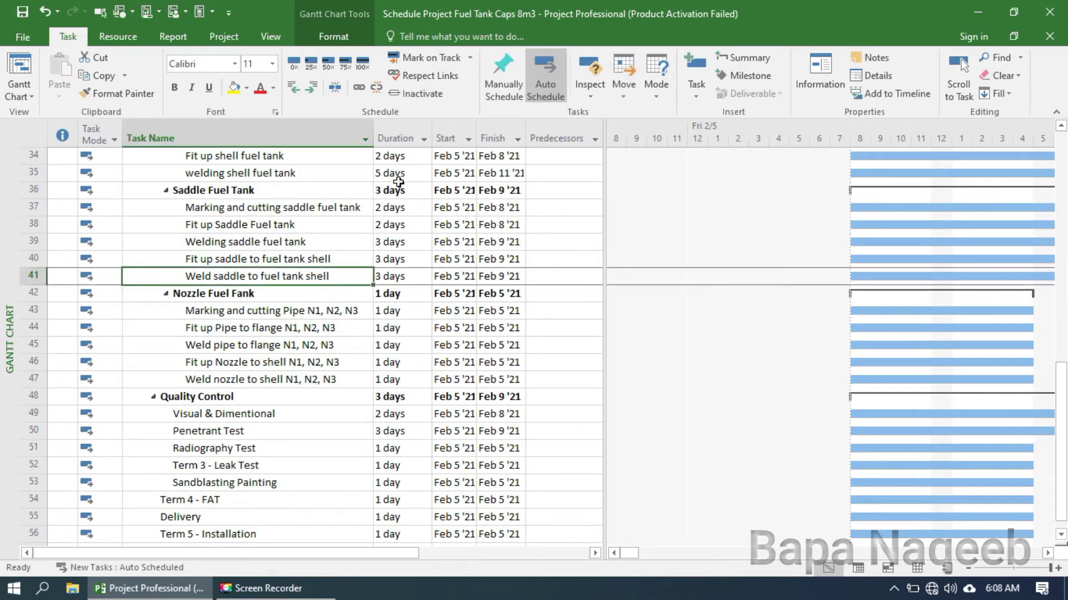
scroll(262, 276, up, 11)
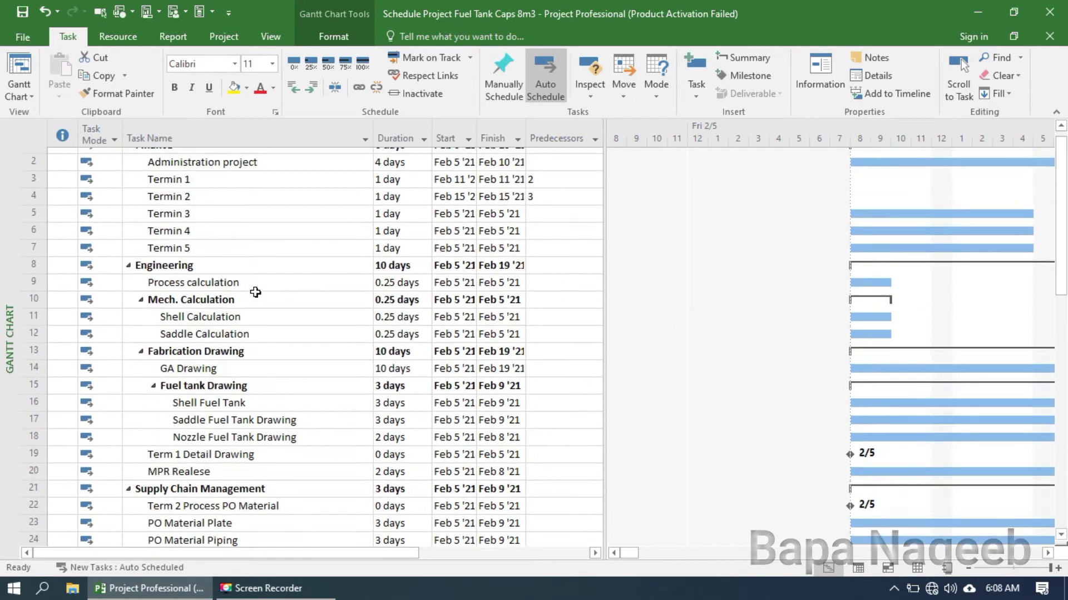
click(289, 230)
click(233, 311)
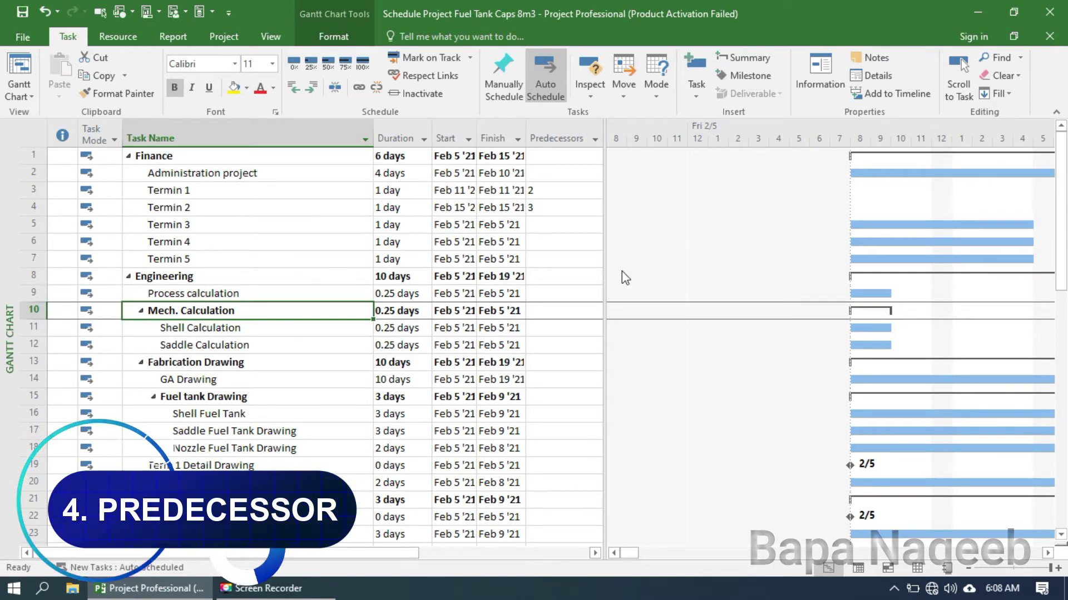
click(582, 159)
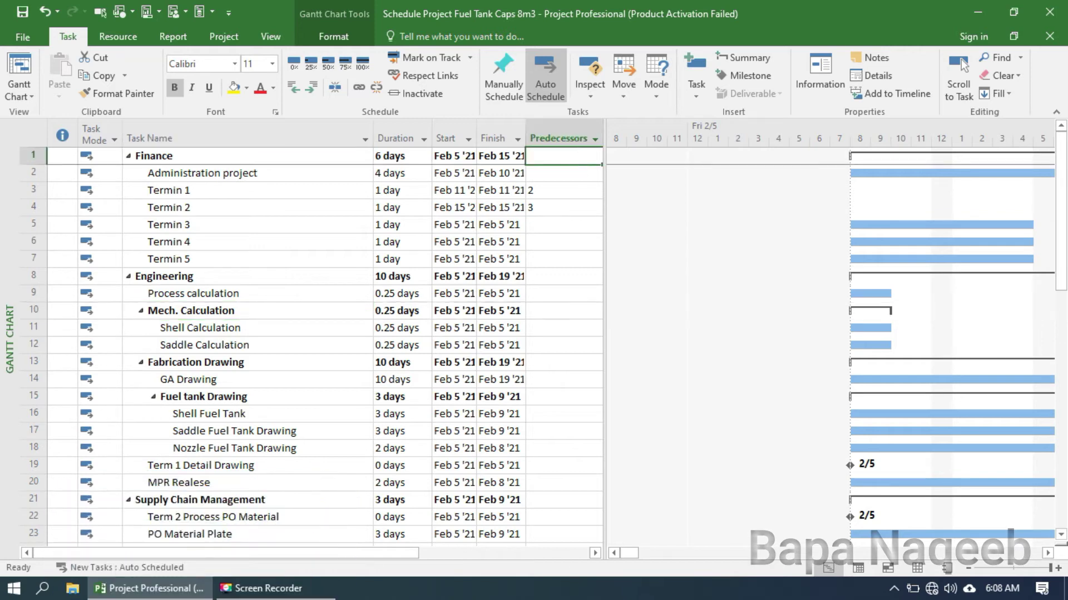
click(574, 208)
drag(574, 188, 573, 214)
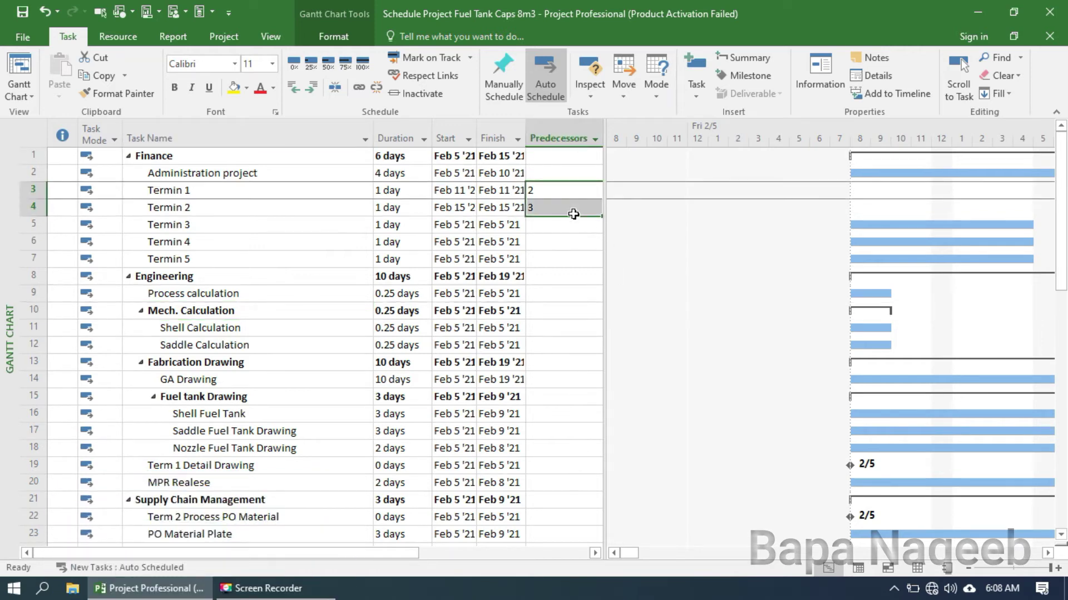
key(Delete)
click(565, 330)
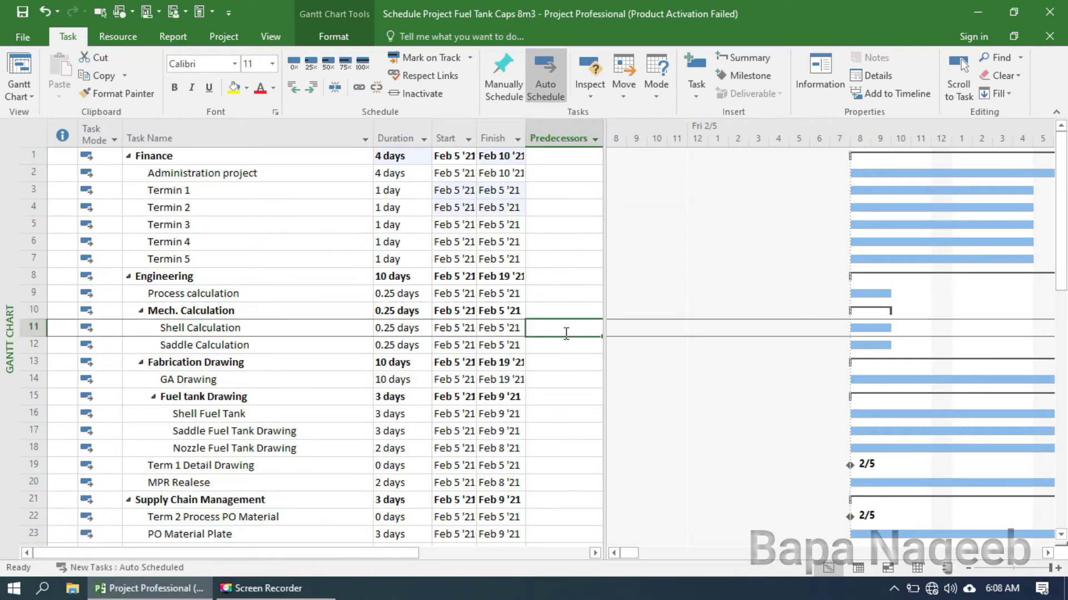
drag(605, 156, 627, 192)
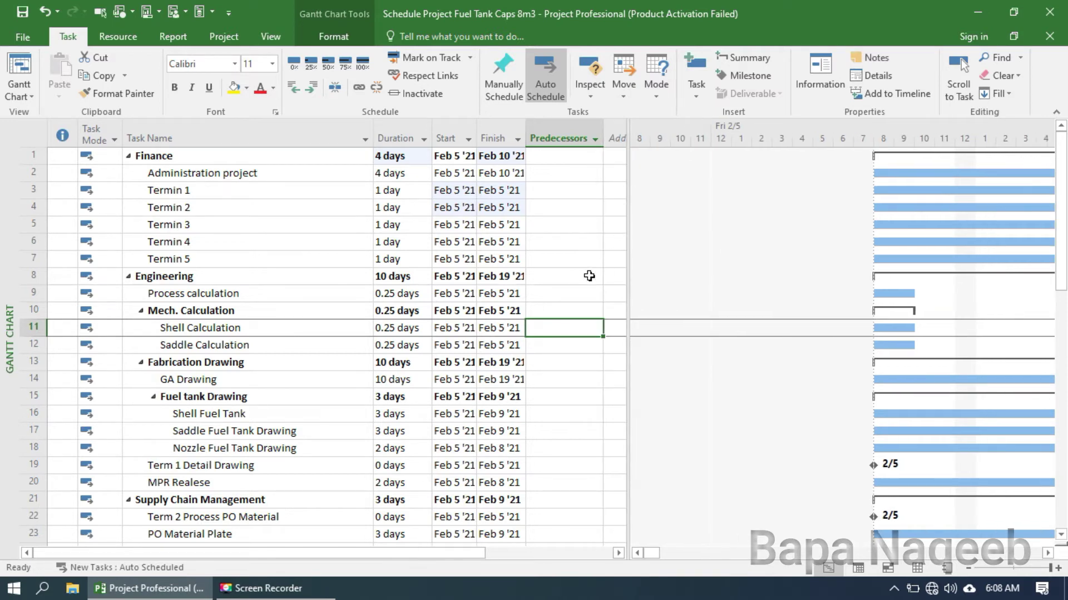
Review the whole task list and its Predecessors column from Finance down to Clossing Project / BAST.
scroll(527, 344, down, 12)
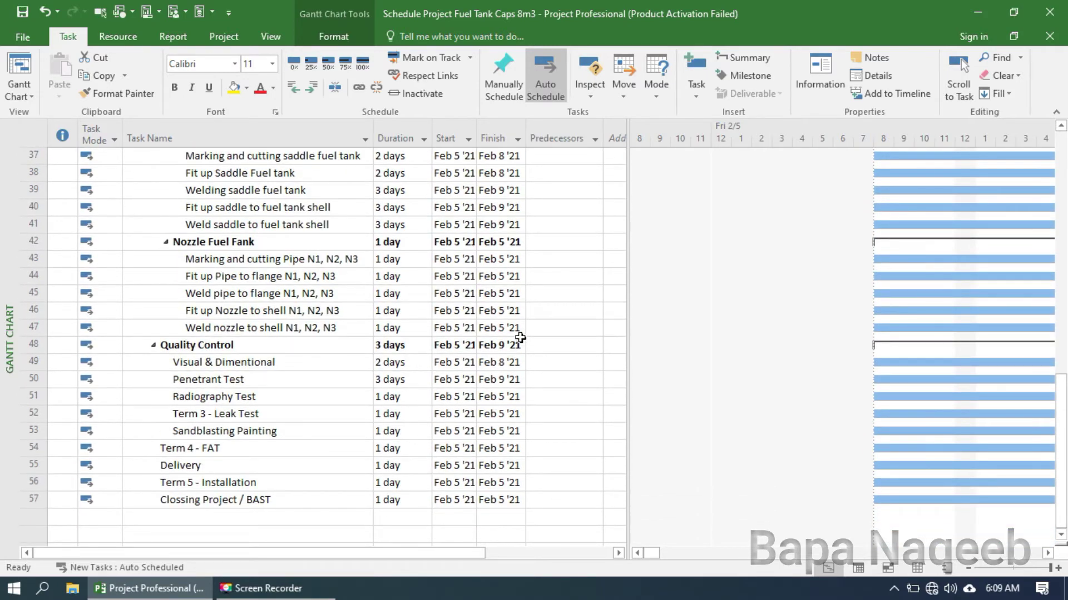
scroll(518, 338, up, 6)
scroll(517, 338, up, 6)
click(555, 327)
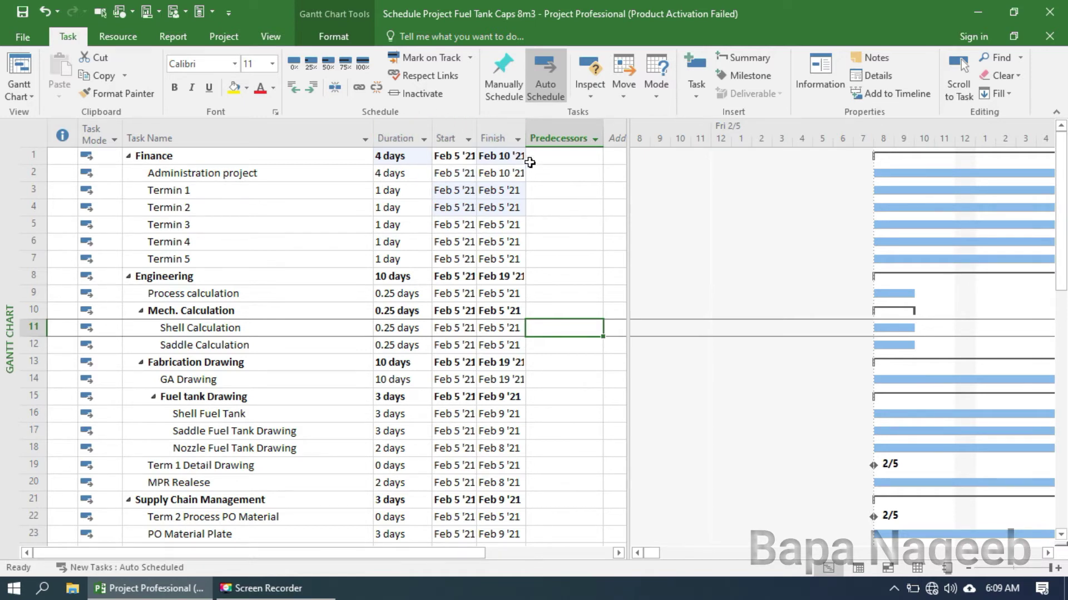
scroll(465, 377, down, 4)
scroll(465, 377, down, 10)
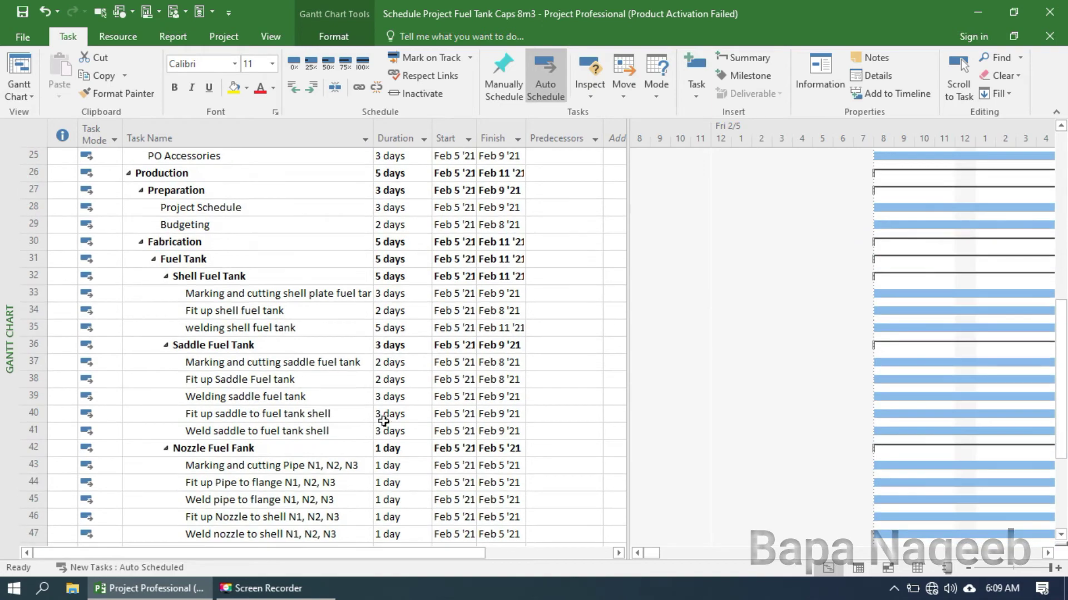
scroll(378, 477, down, 1)
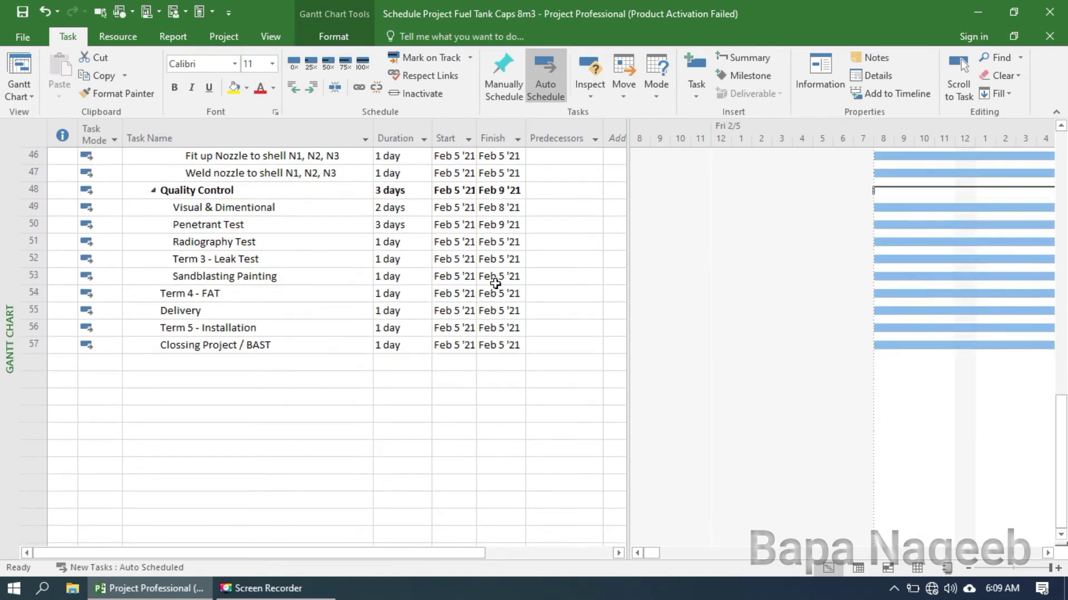
scroll(478, 312, up, 15)
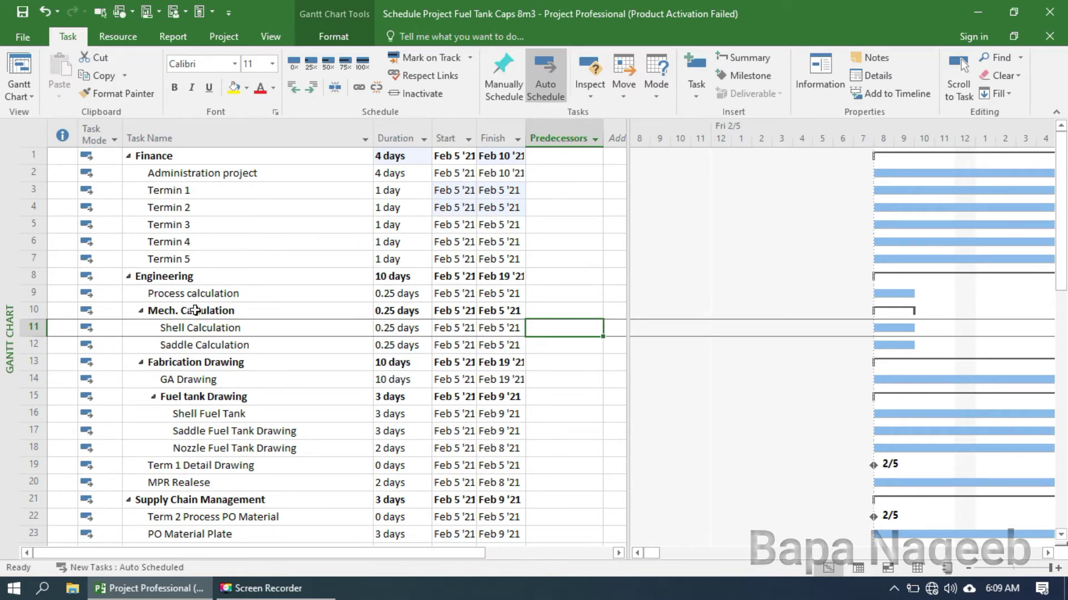
click(546, 210)
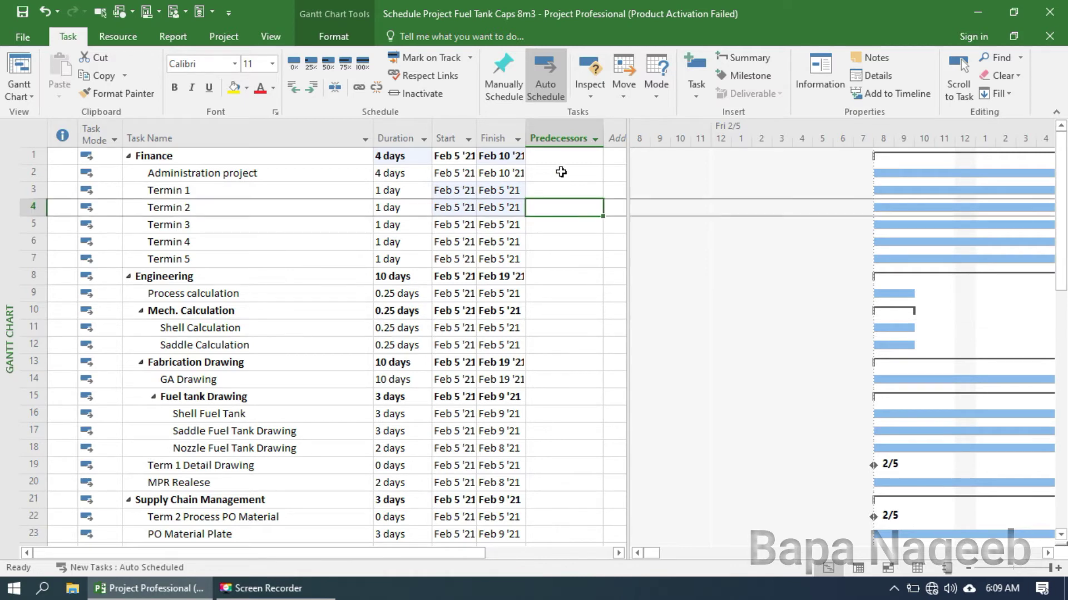
drag(561, 170, 565, 264)
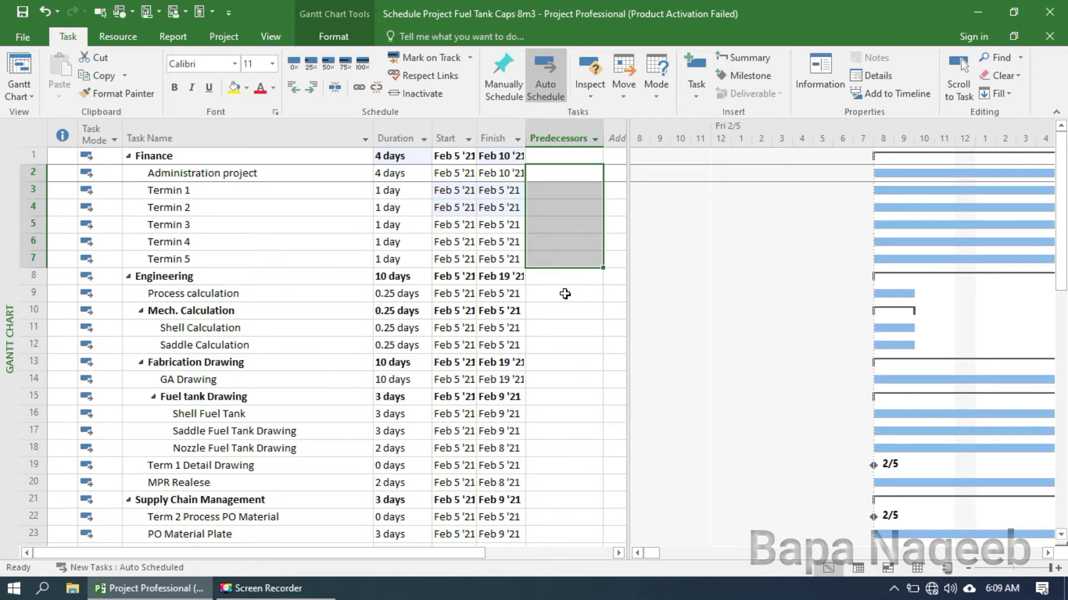
click(562, 229)
click(227, 191)
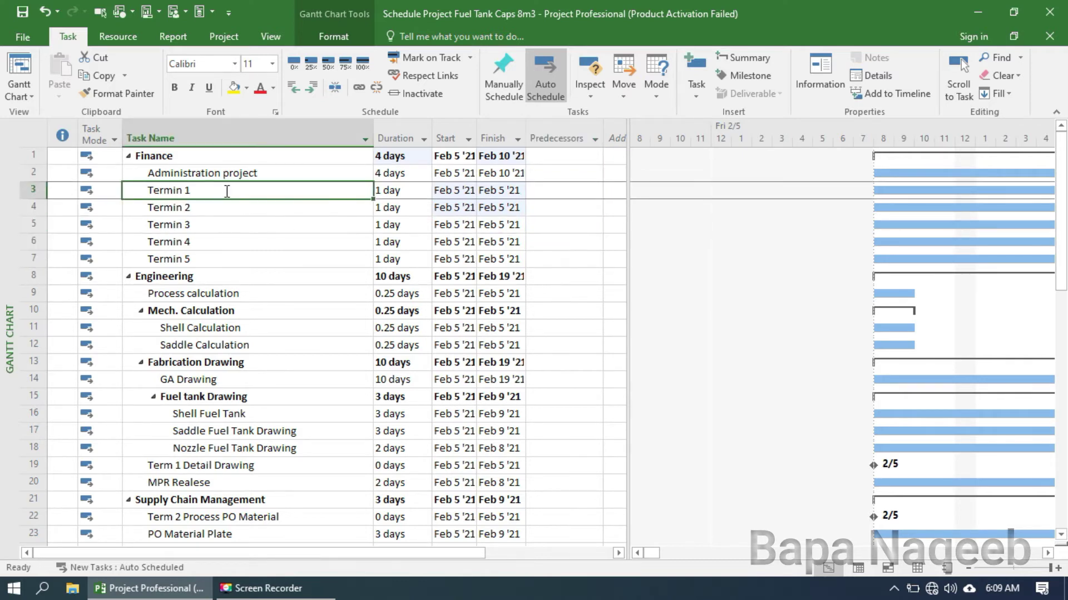
Set the predecessor of Termin 1 to 19FS, linking it finish-to-start to Term 1 Detail Drawing.
click(561, 188)
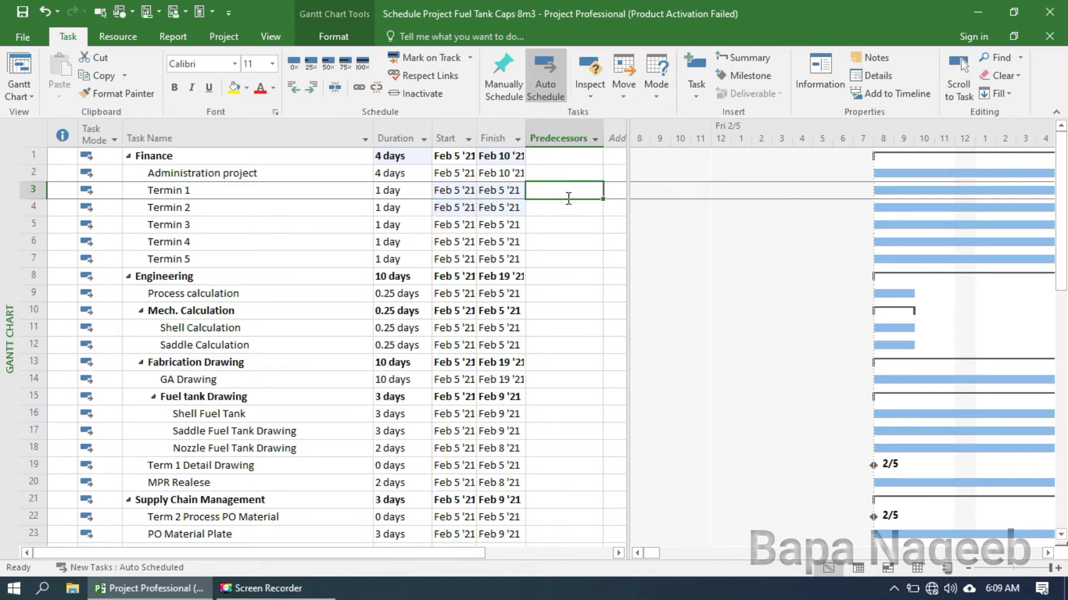
click(197, 468)
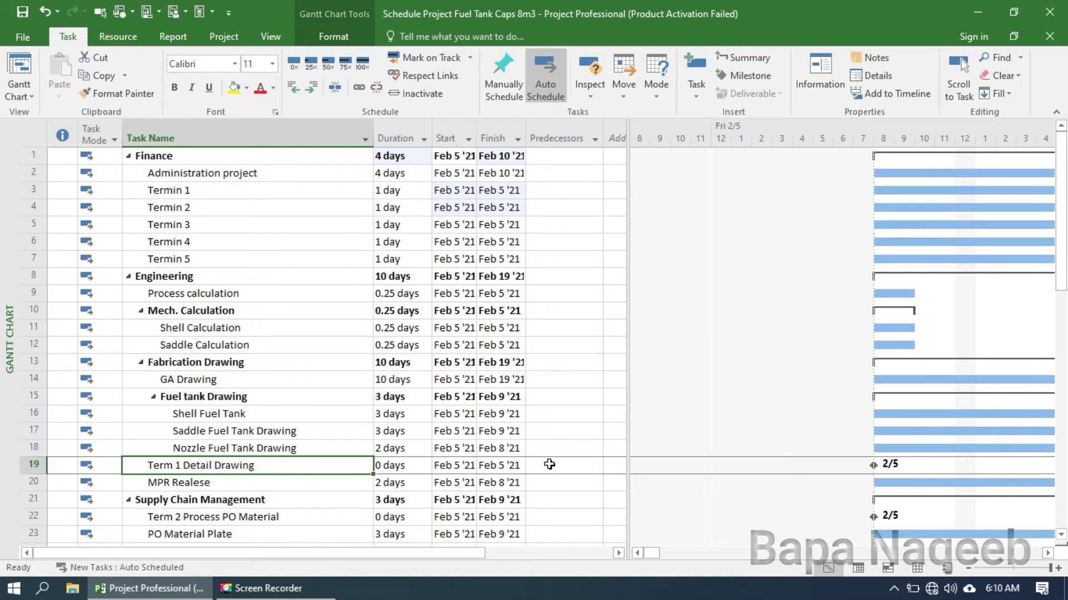
click(553, 190)
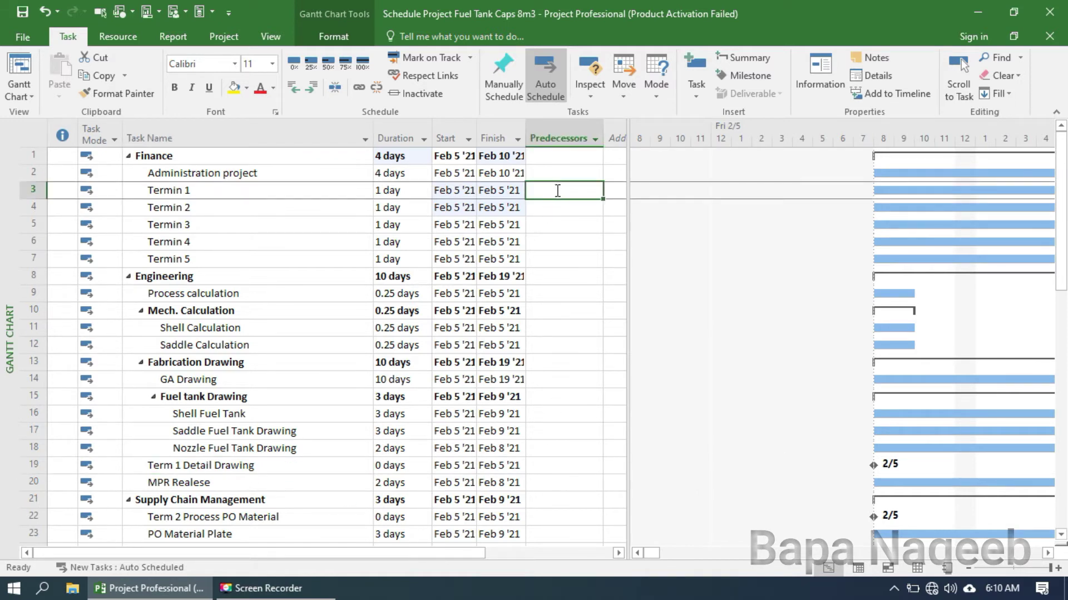
text(19)
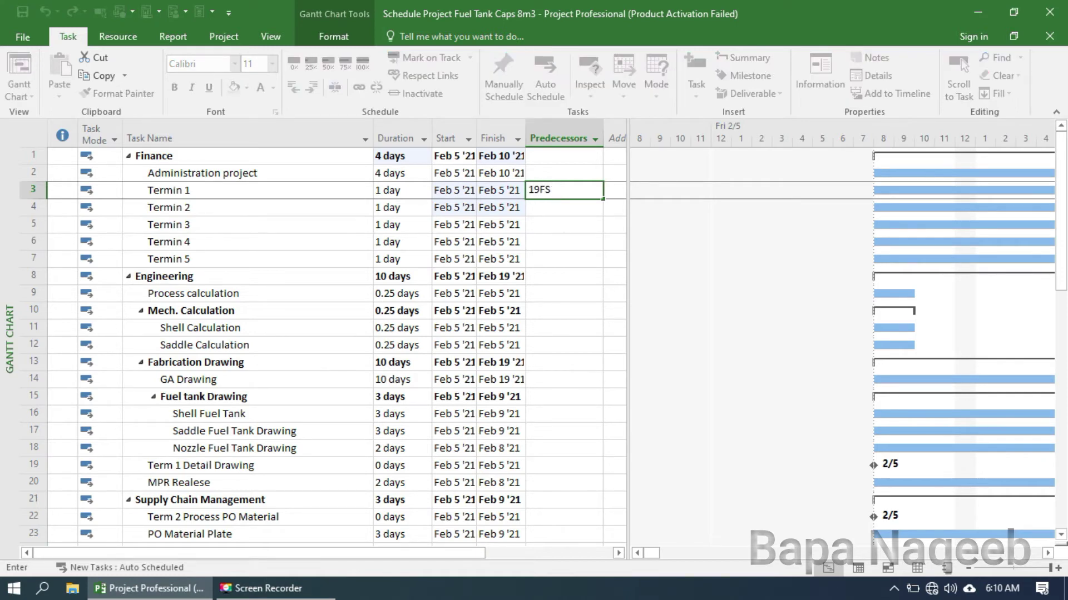
text(FS)
key(Return)
click(556, 190)
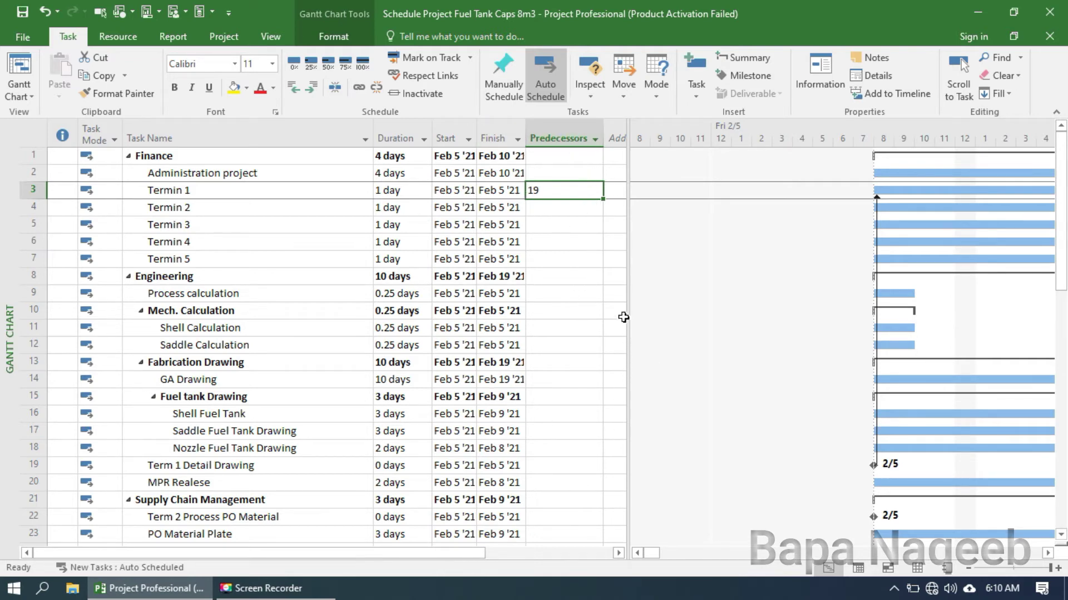
Set the predecessor of Termin 2 to 22 and of Termin 3 to 52.
click(566, 210)
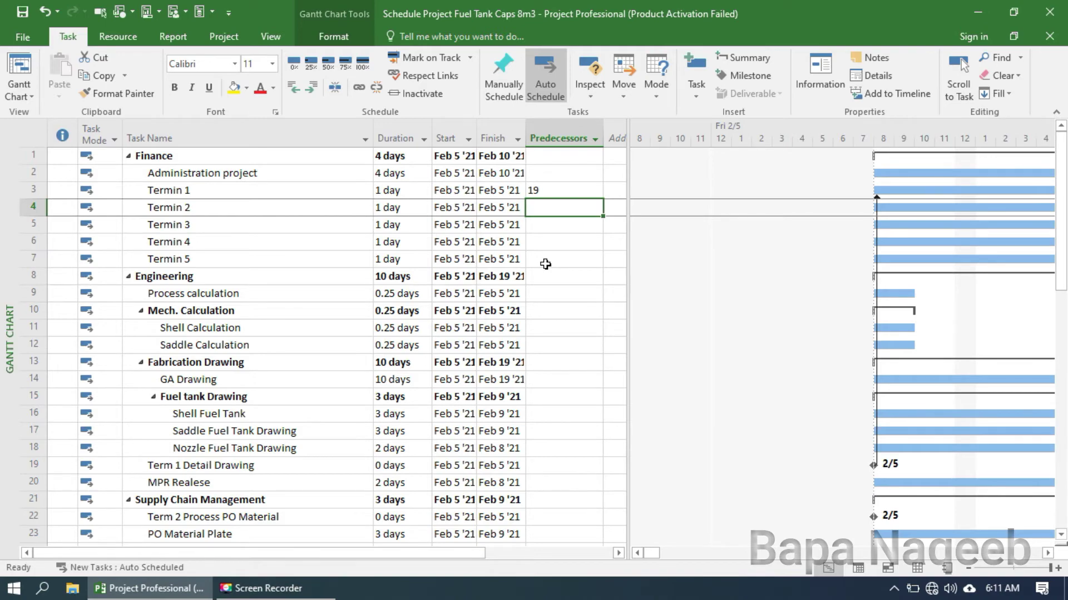
scroll(508, 317, down, 3)
scroll(576, 295, up, 3)
text(22)
key(Return)
scroll(174, 282, down, 15)
scroll(174, 282, up, 15)
text(5)
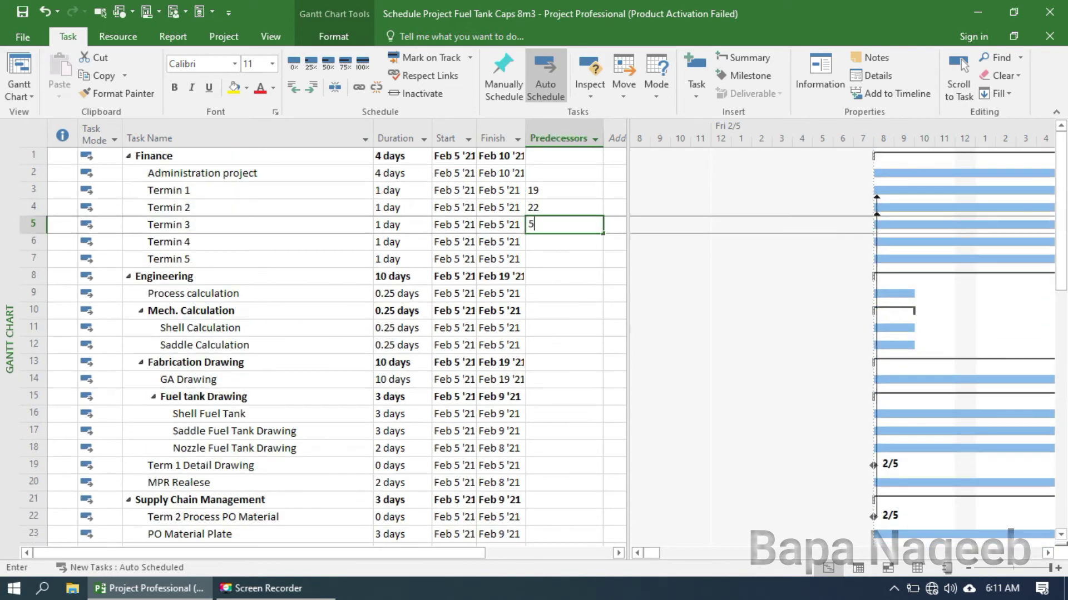
text(2)
key(Return)
Set the predecessor of Termin 4 to 54 and of Termin 5 to 56.
scroll(333, 317, down, 15)
scroll(337, 317, up, 15)
text(54)
key(Return)
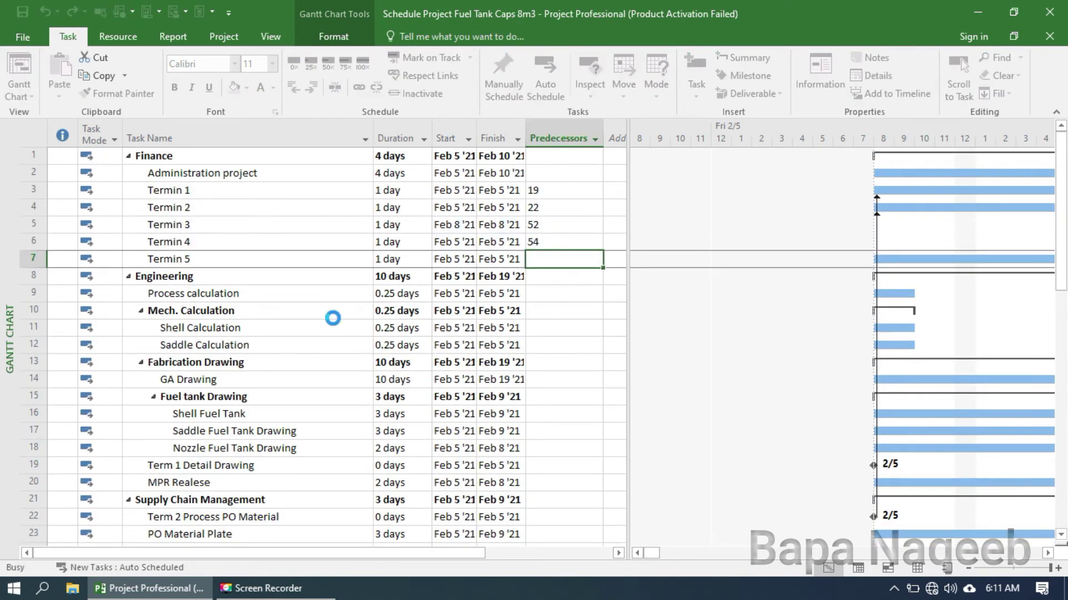
text(56)
key(Return)
key(Return)
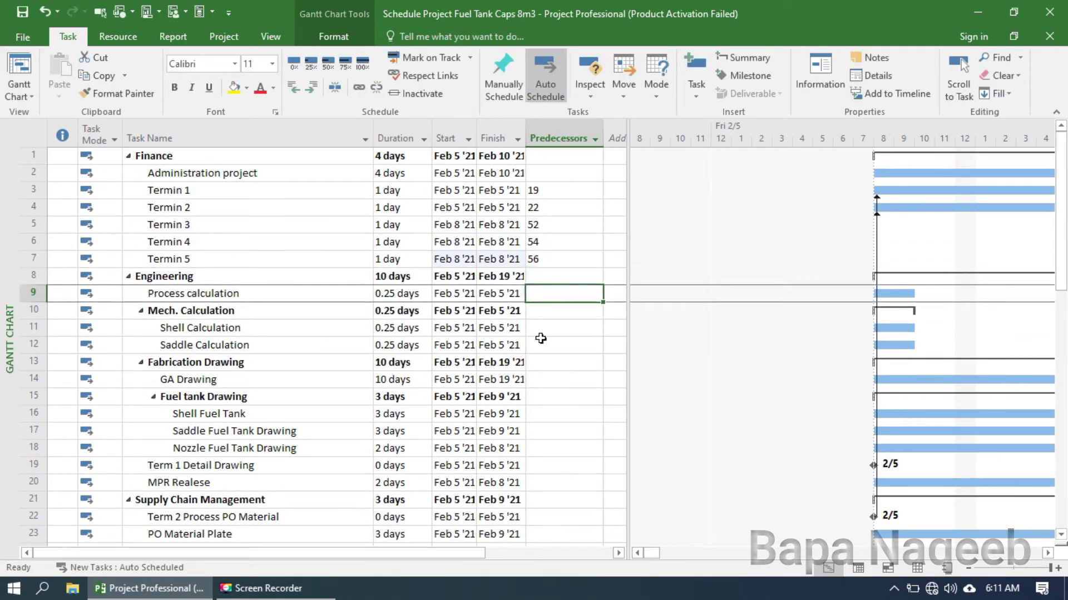
Make Process calculation depend on task 2 finish-to-start with a one-day lag (2FS+1).
text(2FS+1)
key(Return)
key(Return)
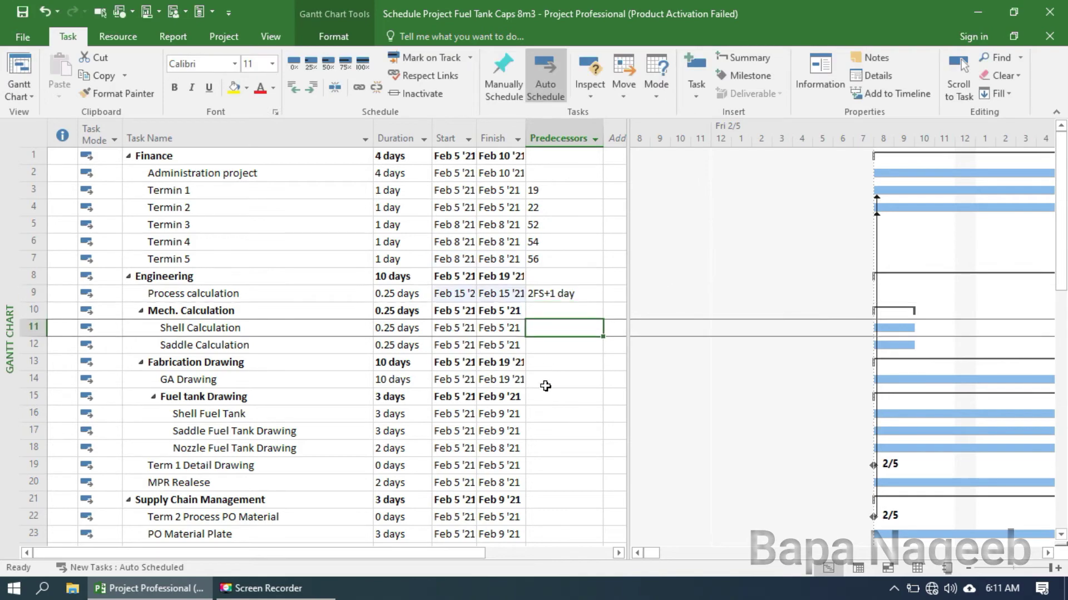
Under Mech. Calculation, set the predecessor of Shell Calculation to 9SS and of Saddle Calculation to 11SS.
text(9SS)
key(Return)
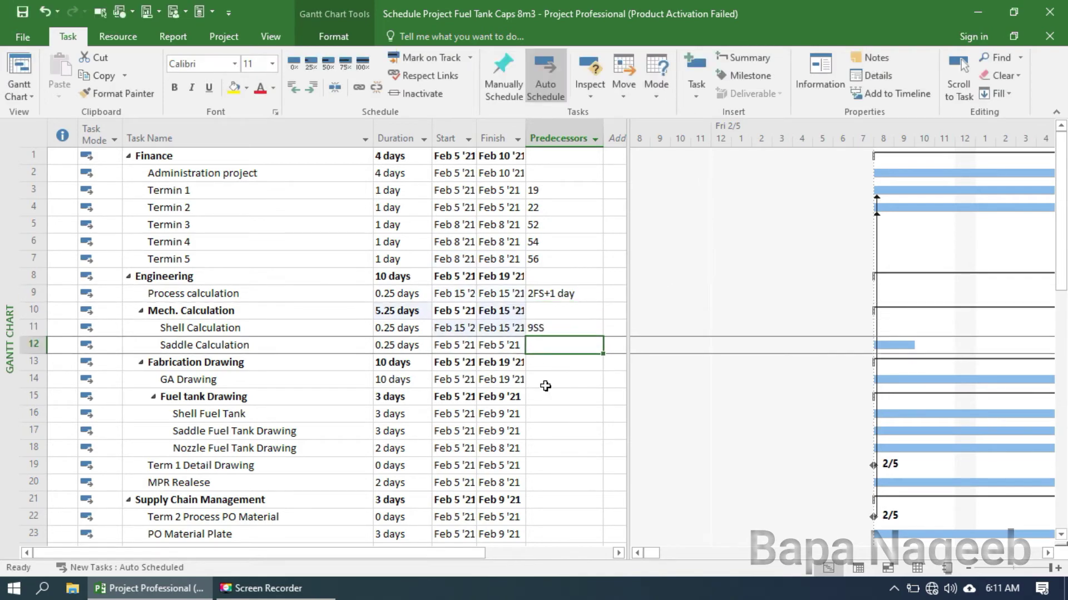
text(11SS)
key(Return)
key(Return)
Set the predecessor of GA Drawing to 10SS so it starts together with Mech. Calculation.
scroll(559, 279, down, 1)
scroll(560, 279, up, 1)
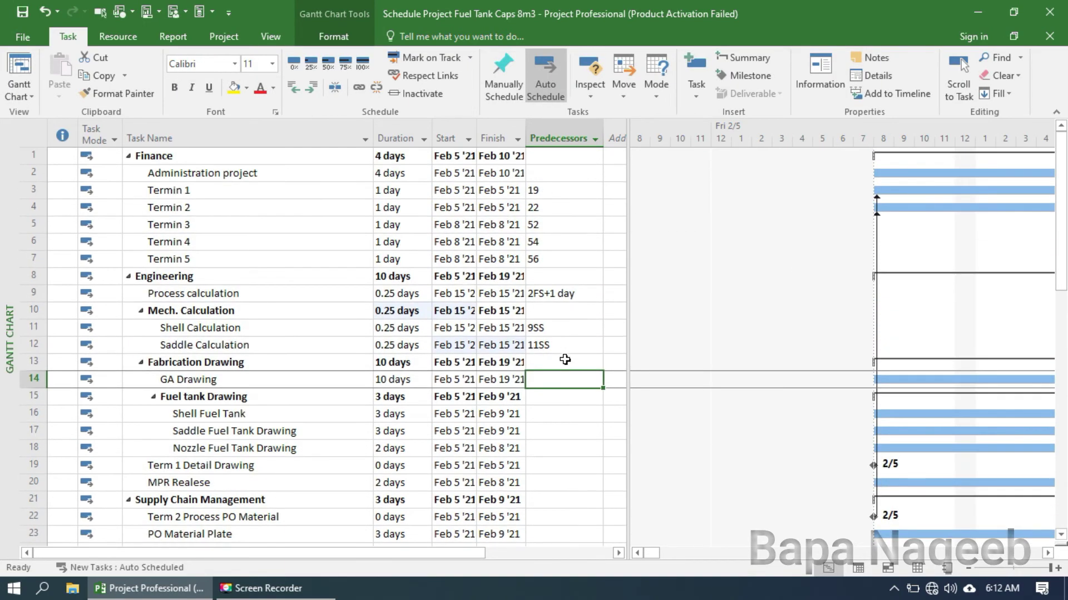
text(10SS)
key(Return)
key(Return)
Under Fuel tank Drawing, set the predecessors to 14SS for Shell Fuel Tank, 16 for the saddle drawing and 17 for the nozzle drawing.
scroll(563, 358, down, 2)
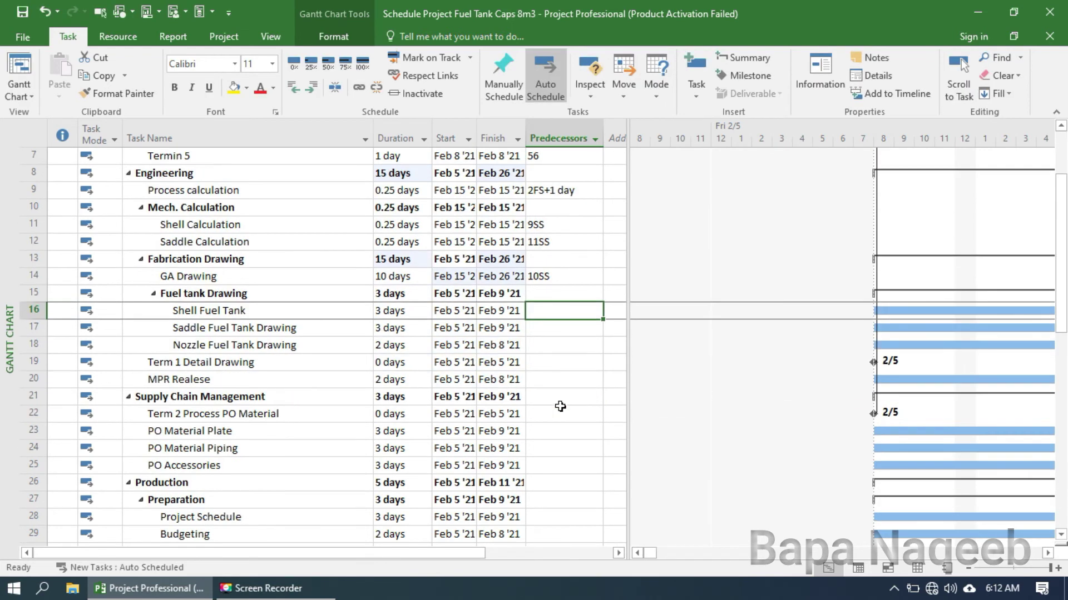
text(14ss)
key(Return)
text(16)
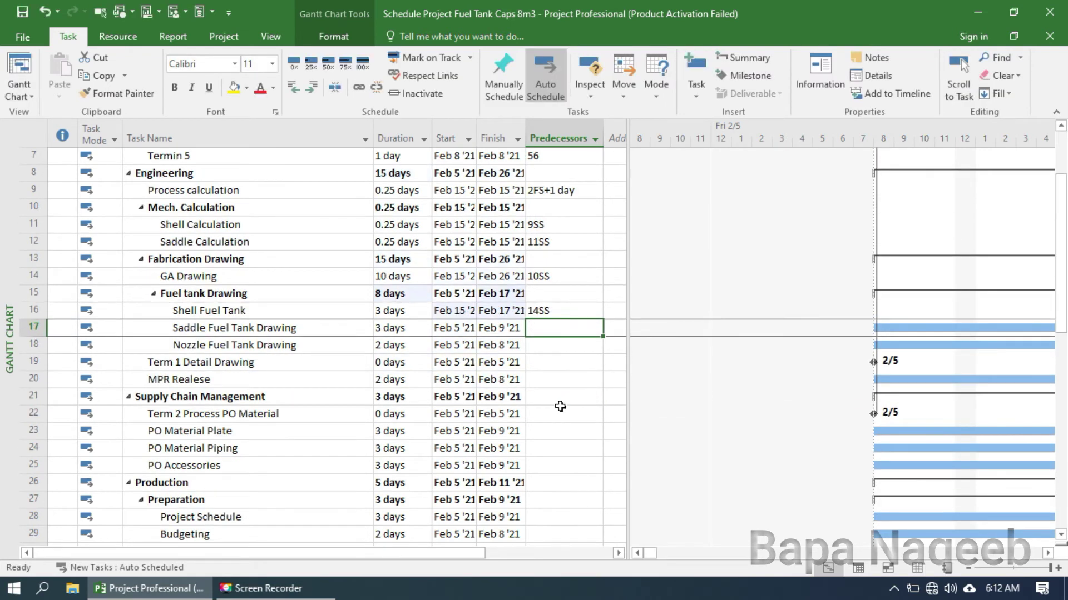
key(Return)
text(17)
key(Return)
Set the predecessor of Term 1 Detail Drawing to 13 and of MPR Realese to 19.
scroll(560, 391, down, 1)
scroll(560, 391, up, 2)
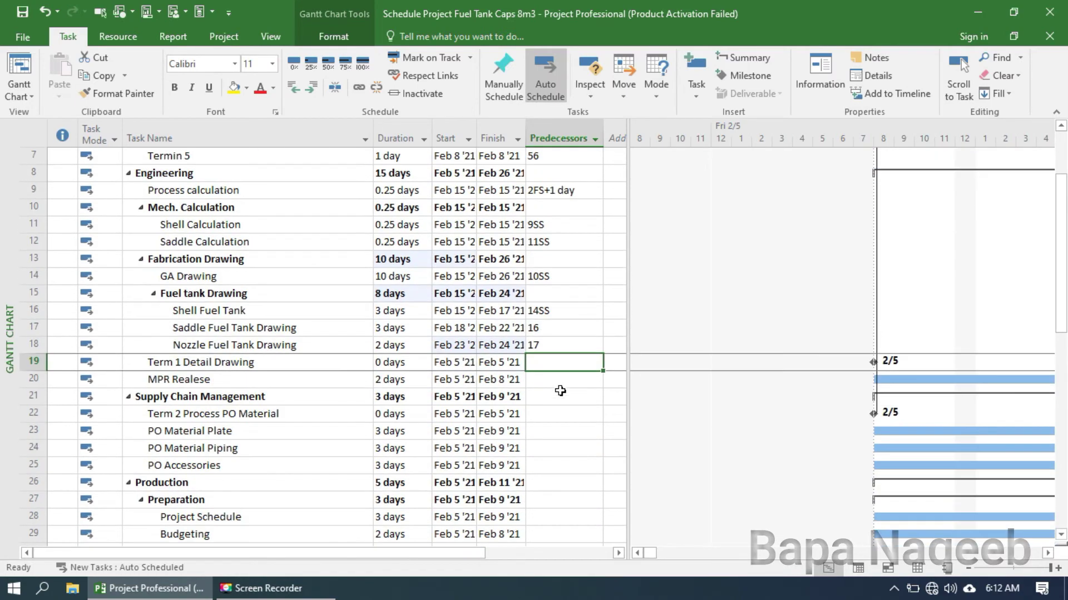
text(13)
key(Return)
scroll(553, 422, down, 2)
text(19)
key(Return)
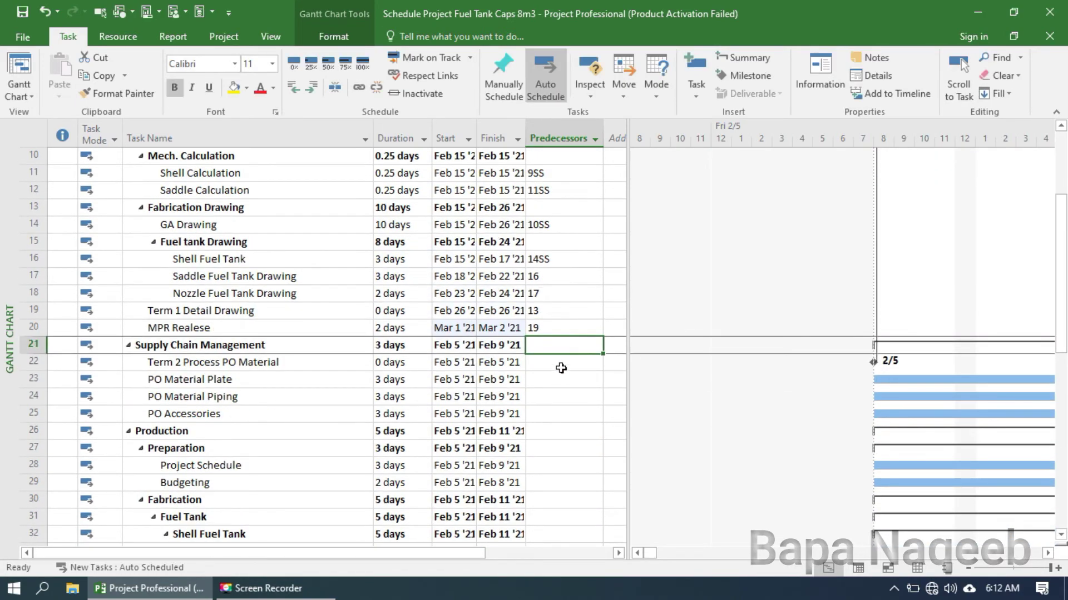
Set the predecessor of Term 2 Process PO Material to 20 under Supply Chain Management.
click(560, 364)
scroll(560, 364, down, 2)
text(20)
key(Return)
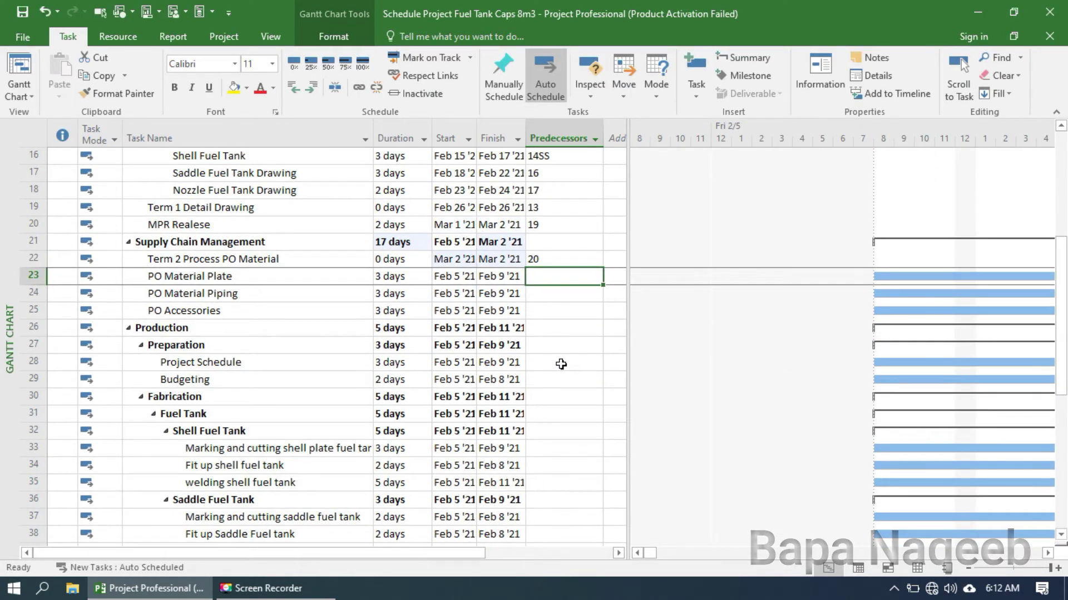
Enter predecessor 20 for PO Material Plate and 20SS for both PO Material Piping and PO Accessories.
text(20)
key(Return)
text(20ss)
key(Return)
text(20ss)
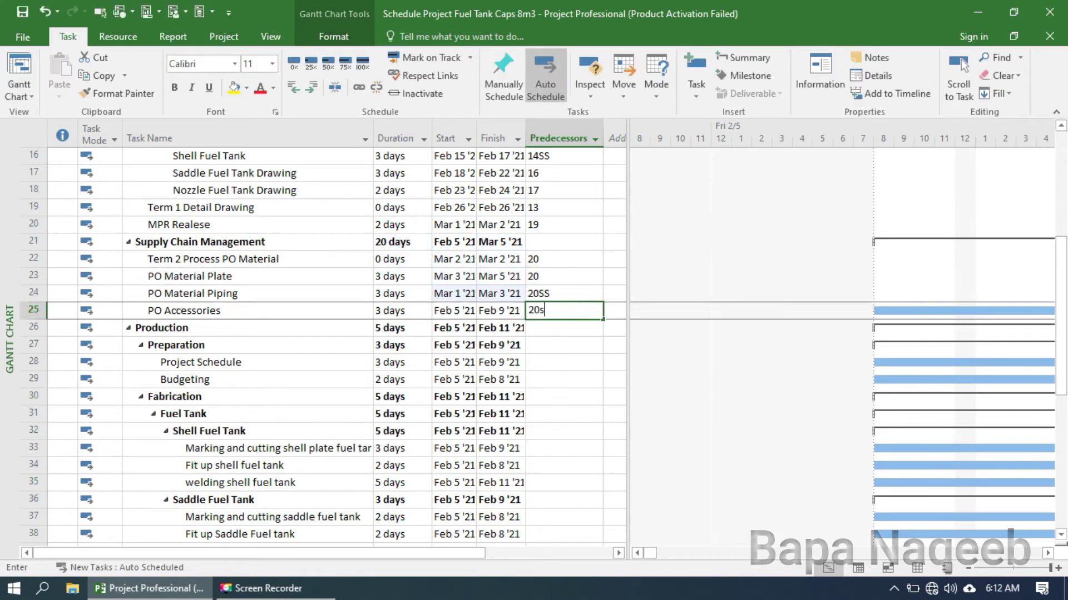
Under Preparation, set the predecessor of Project Schedule to 2SS and of Budgeting to 28.
click(561, 364)
scroll(556, 364, up, 2)
scroll(549, 364, down, 1)
text(2ss)
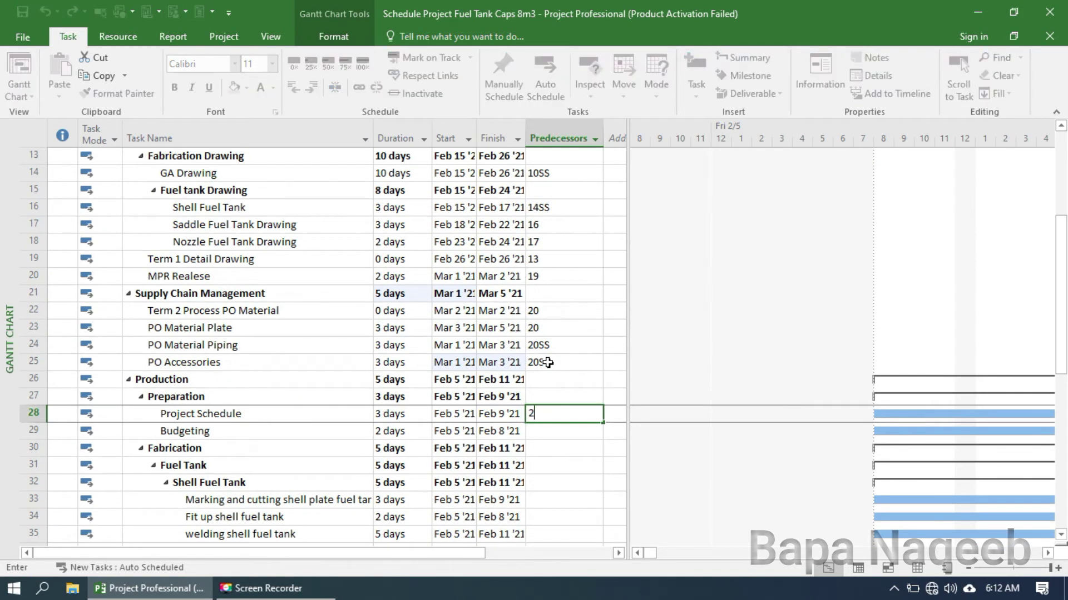
key(Return)
text(28)
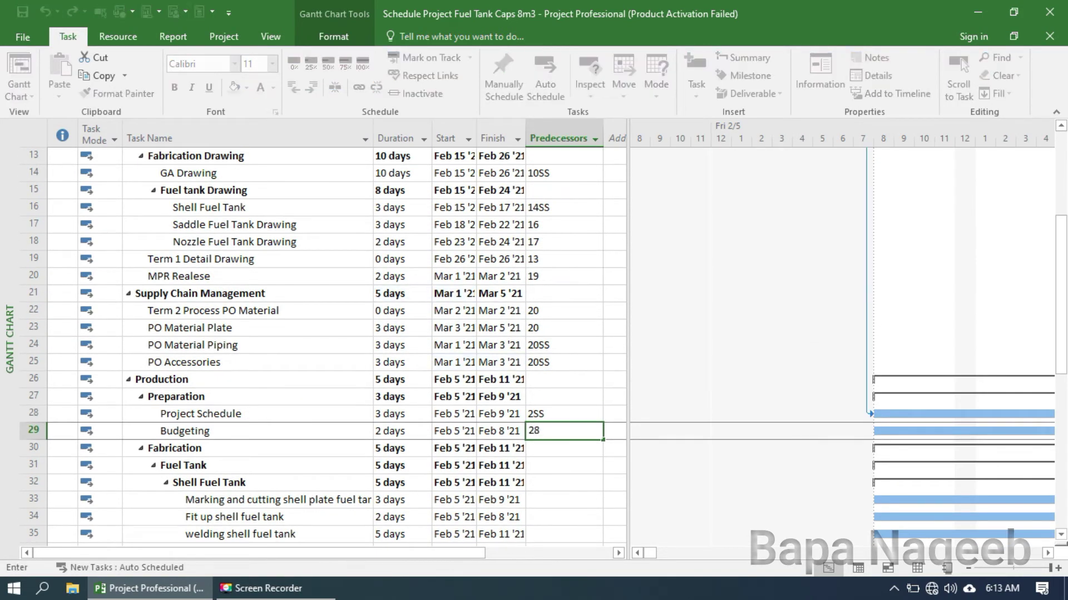
key(Return)
Set the predecessors of the shell plate marking and cutting task to 16,23, the shell drawing and the plate purchase order.
scroll(548, 362, down, 5)
click(547, 242)
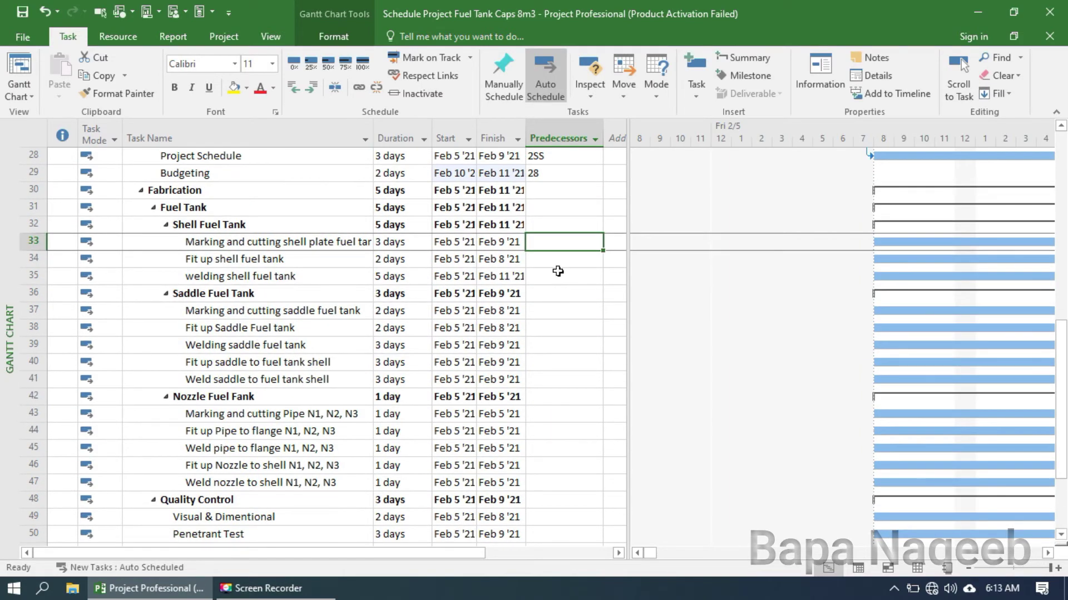
scroll(558, 272, up, 5)
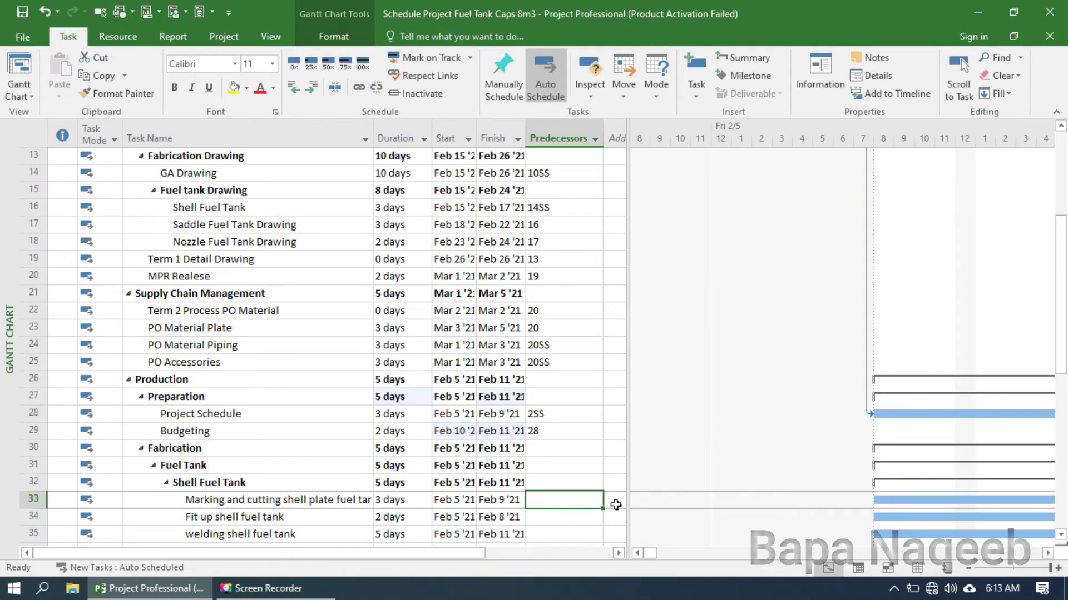
scroll(616, 505, down, 1)
scroll(651, 503, up, 3)
scroll(222, 482, down, 3)
scroll(87, 312, up, 3)
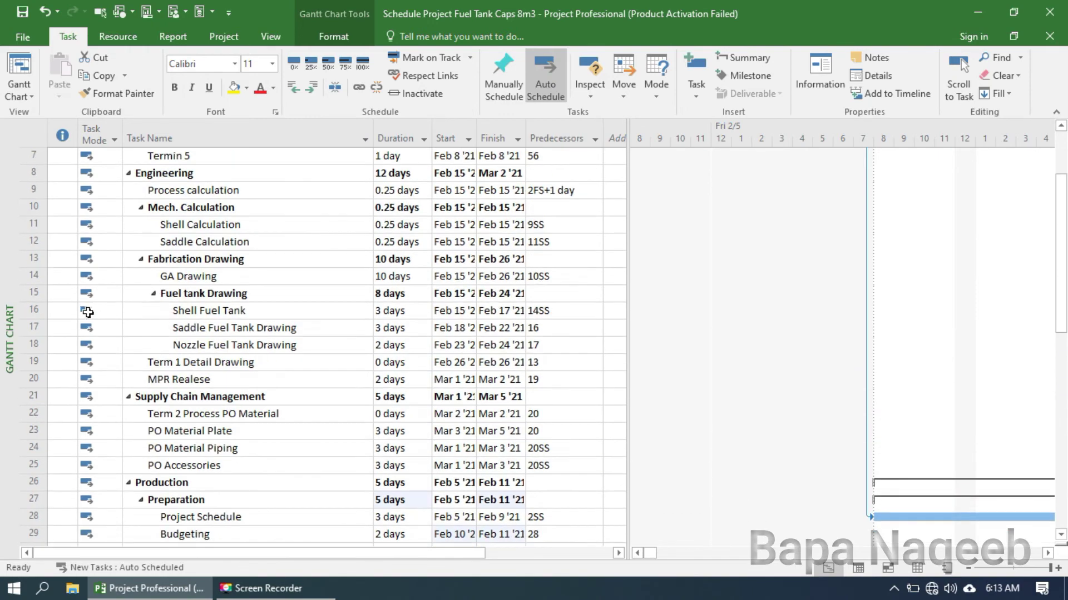
scroll(584, 395, down, 3)
text(16,23)
key(Return)
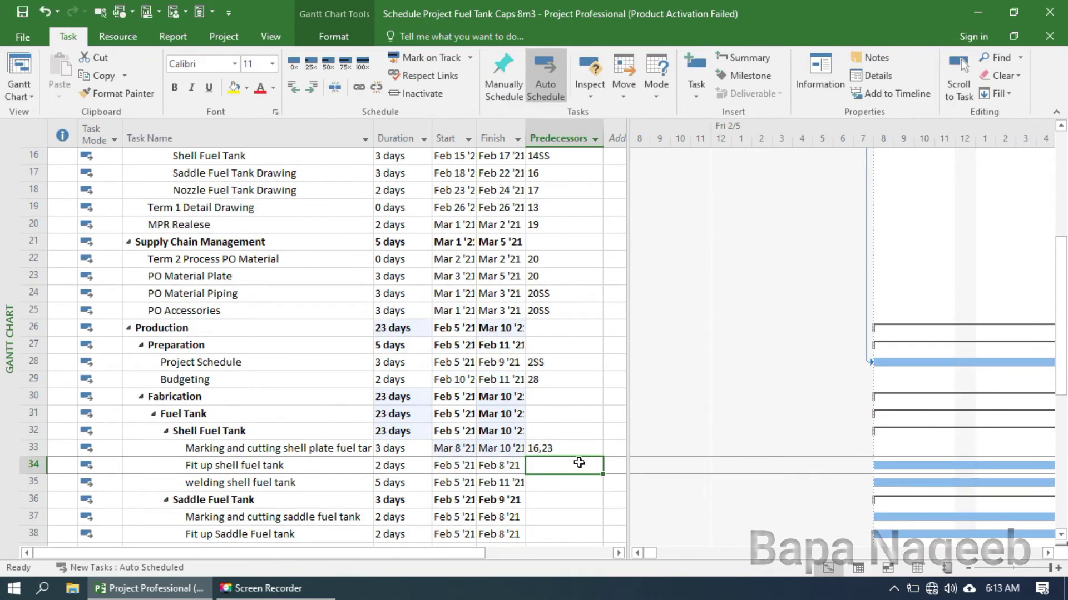
Set the predecessor of Fit up shell fuel tank to 33 and of welding shell fuel tank to 34.
scroll(578, 463, down, 2)
text(33)
key(Return)
text(34)
key(Return)
key(Return)
Under Saddle Fuel Tank, set the predecessors to 33SS for marking and cutting, 37 for Fit up Saddle Fuel tank and 38 for Welding saddle.
text(33SS)
key(Return)
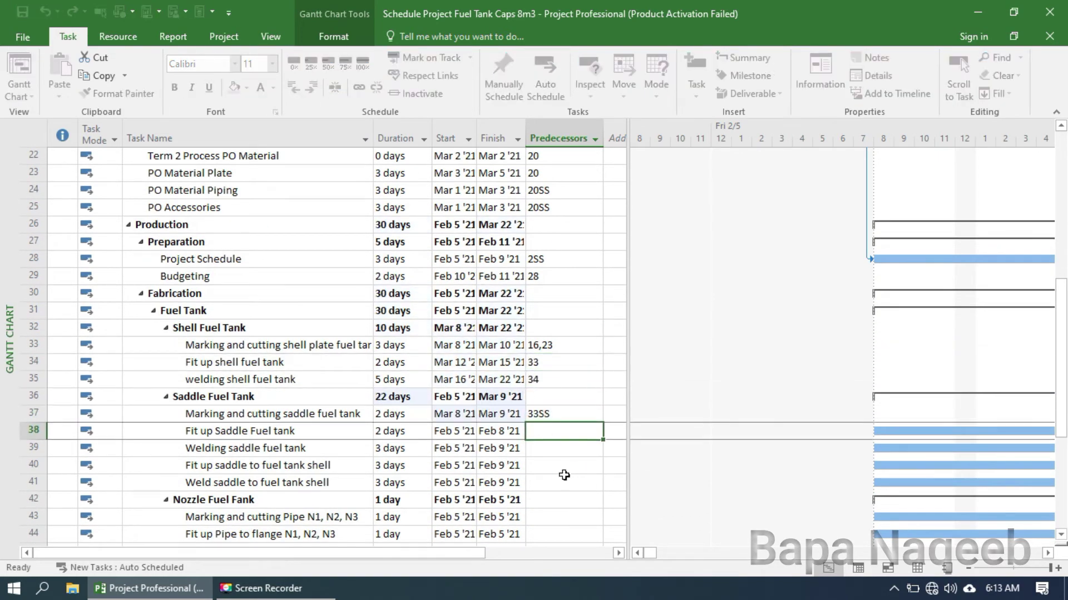
text(37)
key(Return)
text(38)
key(Return)
Set the predecessor of Fit up saddle to fuel tank shell to 39 and of Weld saddle to fuel tank shell to 40.
scroll(564, 475, down, 2)
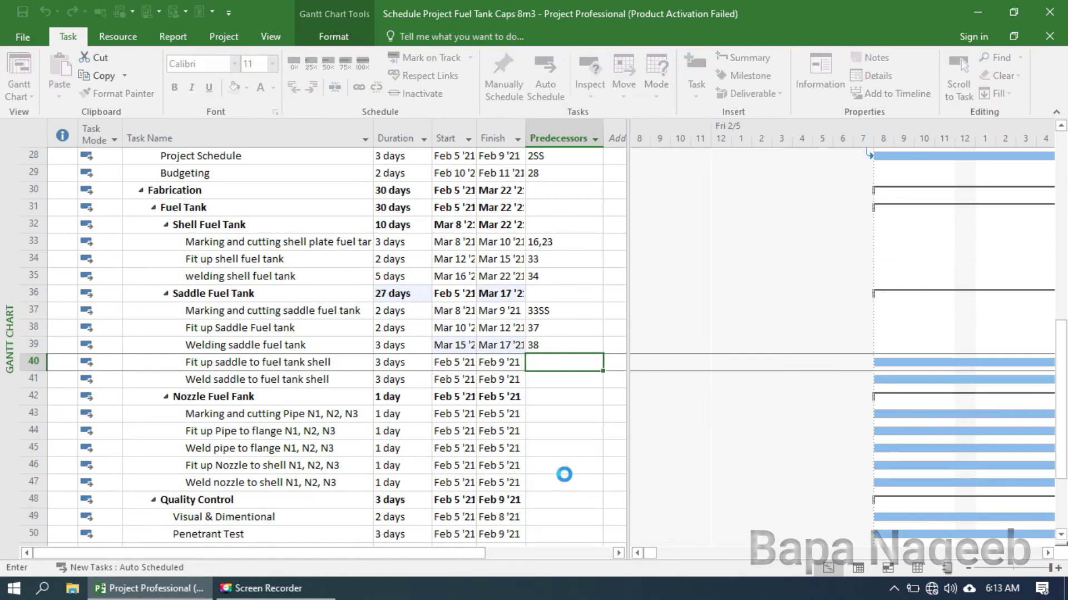
text(39)
key(Return)
text(40)
key(Return)
key(Return)
Set the predecessor of Marking and cutting Pipe N1, N2, N3 to 33SS and of Fit up Pipe to flange to 43.
scroll(564, 475, down, 1)
text(33SS)
key(Return)
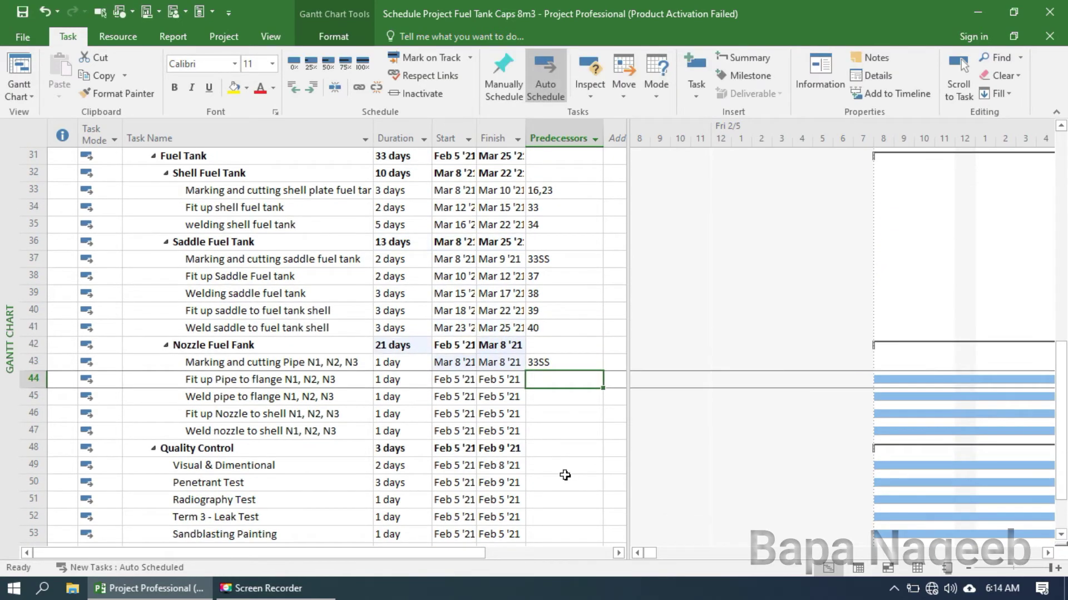
text(43)
key(Return)
click(571, 384)
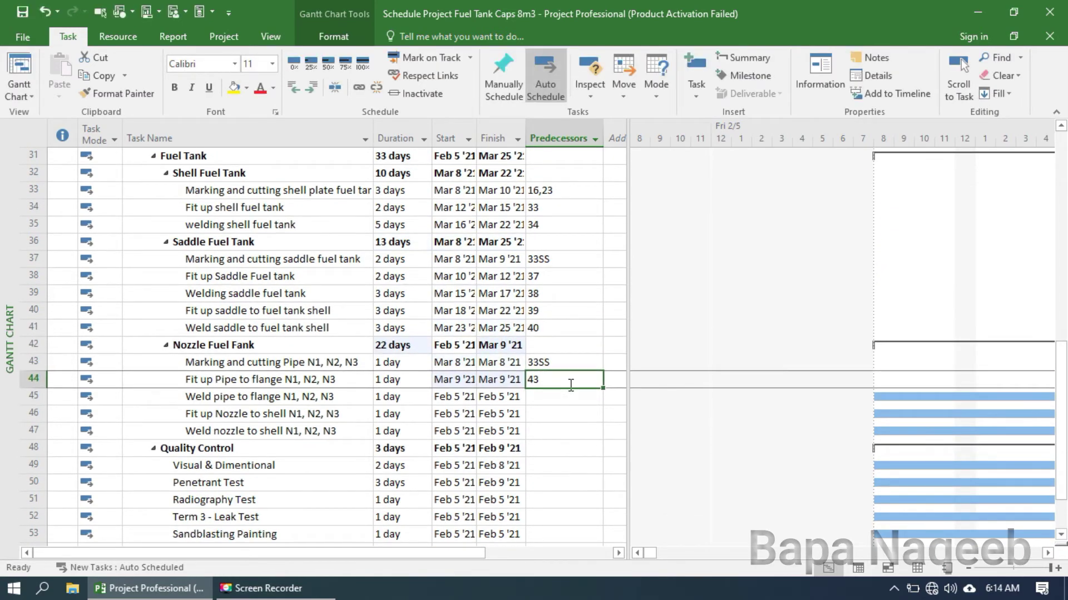
Set the predecessors of Weld pipe to flange N1, N2, N3 to 44,36.
click(559, 397)
text(44,)
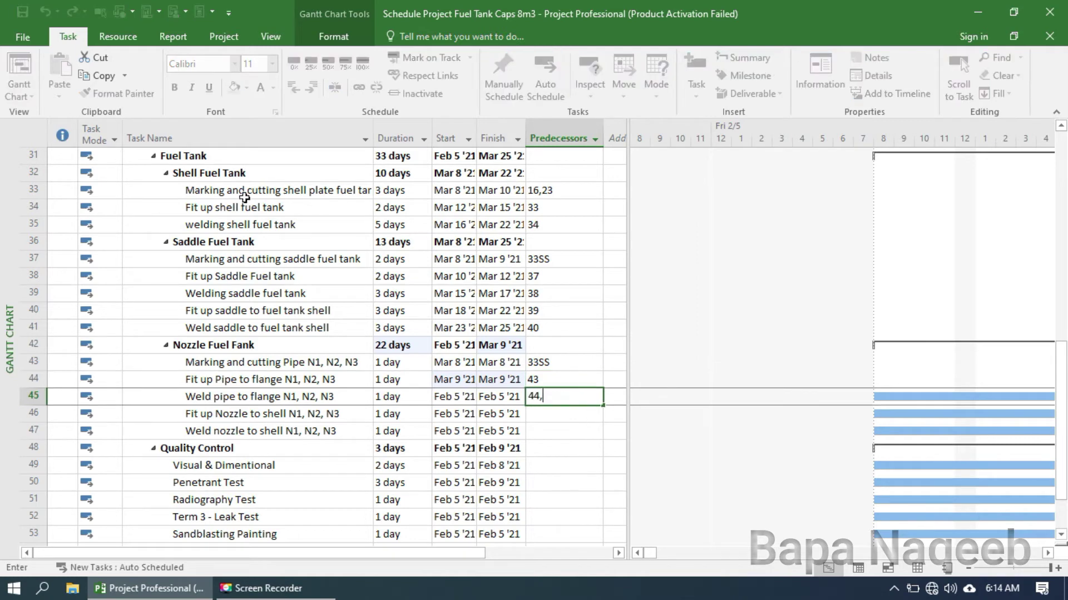
text(36)
key(Return)
Set the predecessor of Fit up Nozzle to shell N1, N2, N3 to 15 and of Weld nozzle to shell to 16.
text(15)
key(Return)
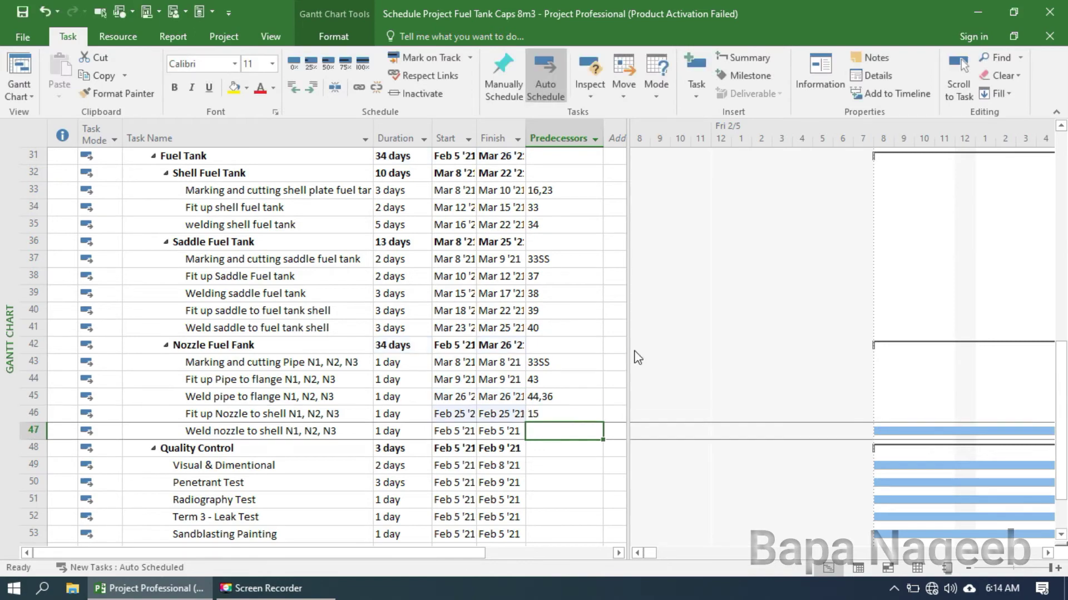
text(16)
key(Return)
key(Return)
Set the predecessor of Visual & Dimentional to 36FS-50%, correcting the mistyped link type.
scroll(559, 412, down, 3)
scroll(559, 412, up, 3)
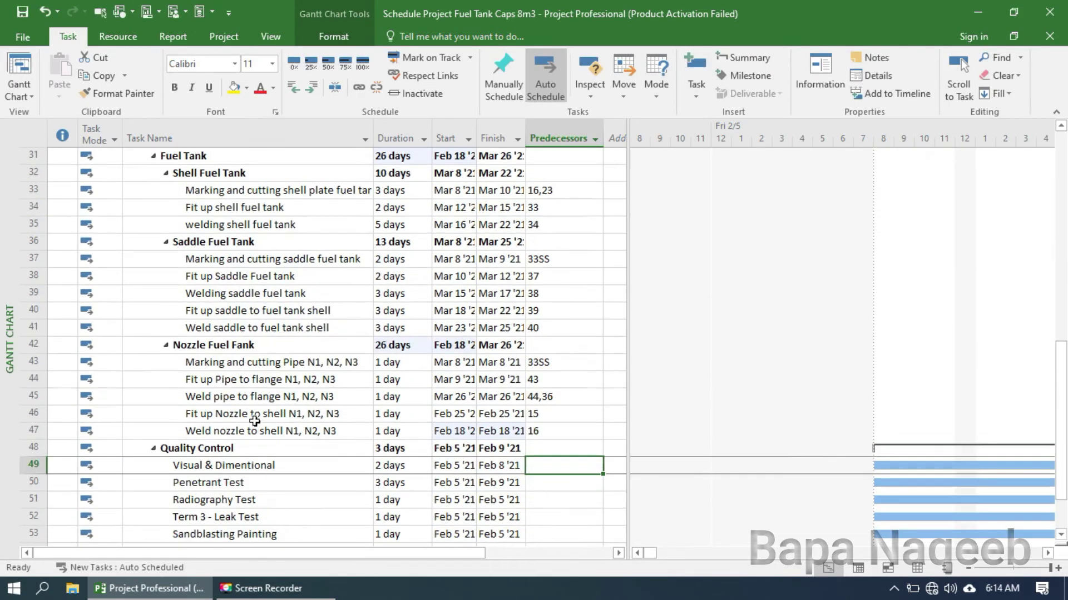
text(36FFS-)
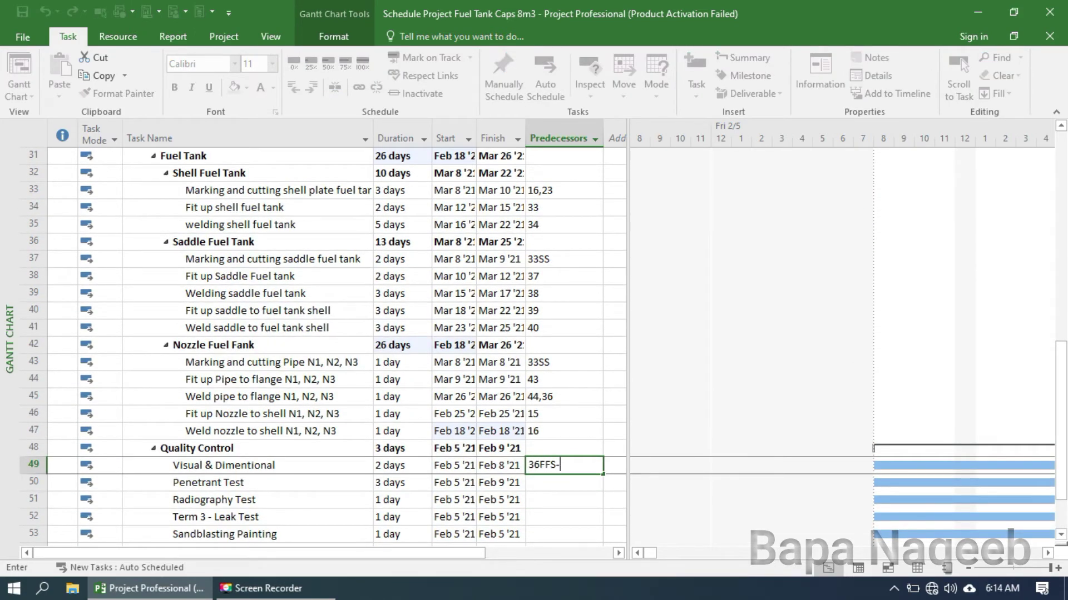
text(50%)
key(Return)
click(539, 379)
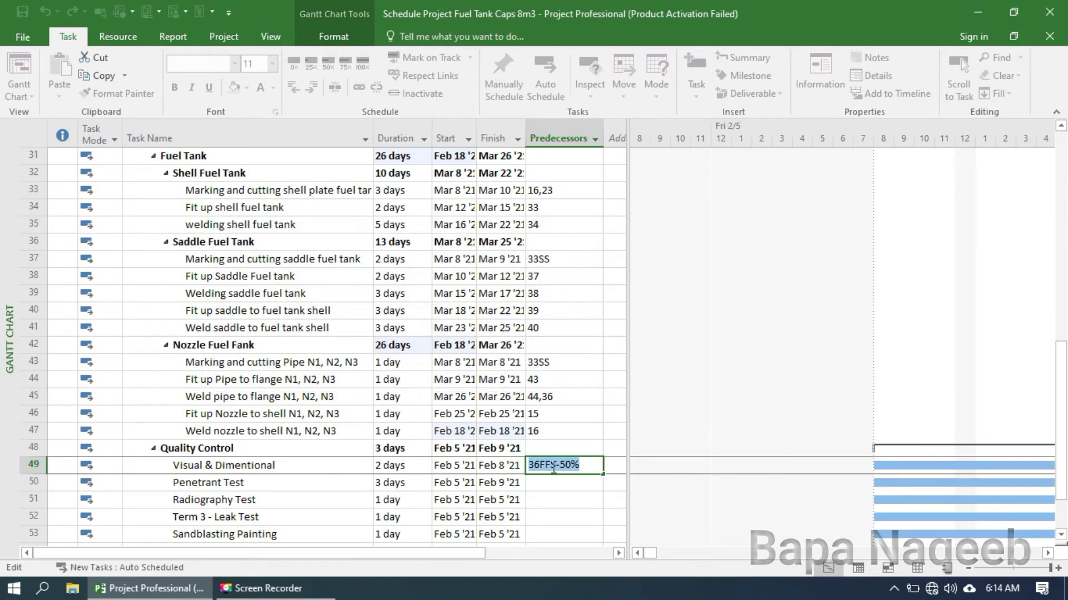
click(550, 466)
key(BackSpace)
key(Return)
Set the predecessor of Penetrant Test to 32 and of Radiography Test to 42.
scroll(567, 462, down, 3)
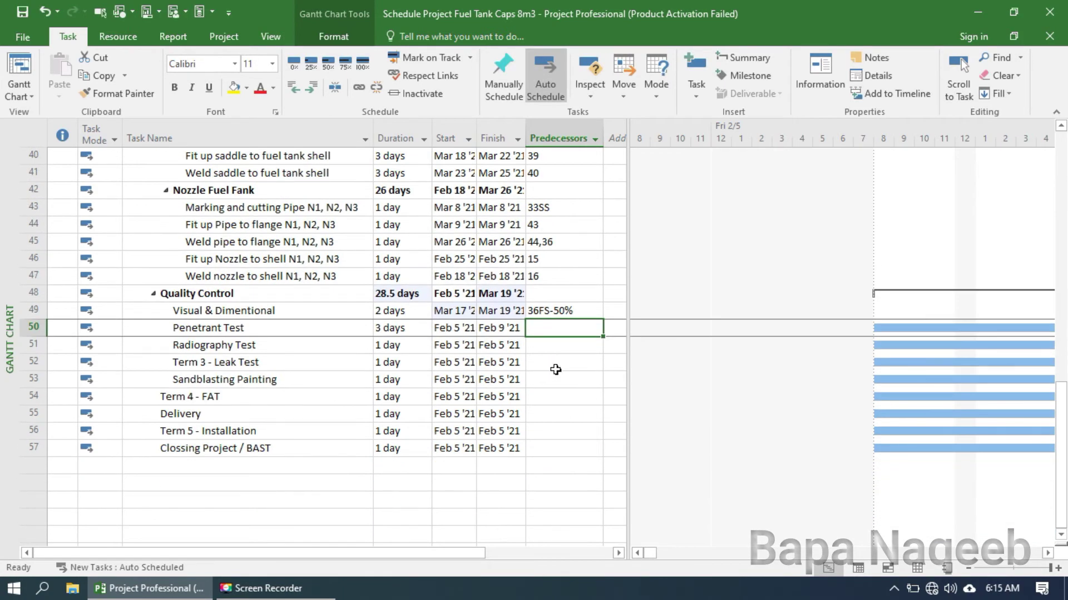
scroll(554, 333, up, 3)
scroll(556, 311, down, 2)
text(32)
key(Return)
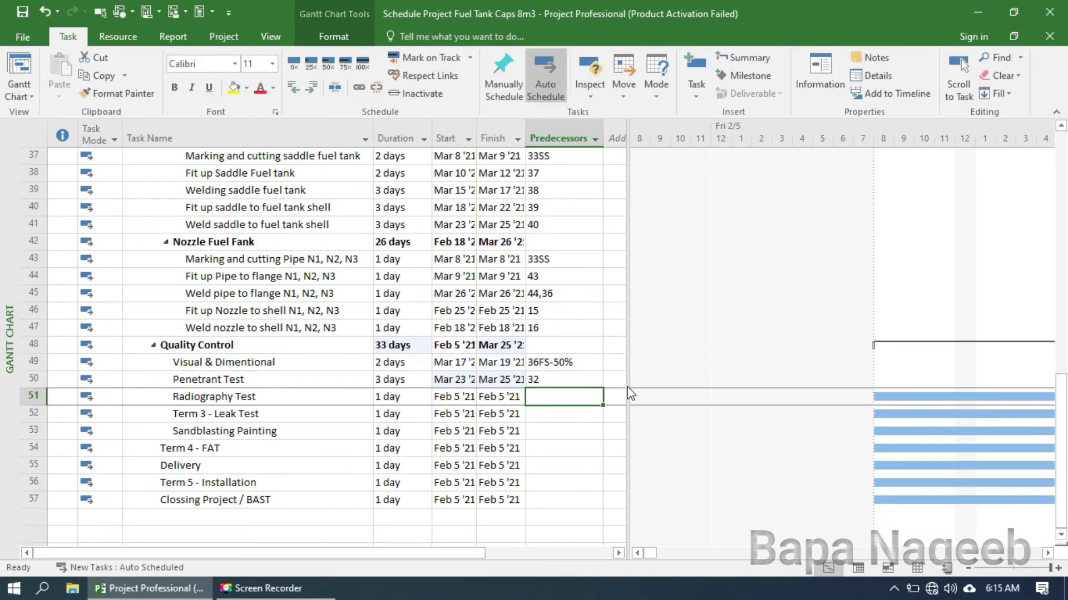
text(42)
key(Return)
Set the predecessor of Term 3 - Leak Test to 31 and of Sandblasting Painting to 52.
scroll(591, 389, up, 4)
scroll(577, 393, down, 5)
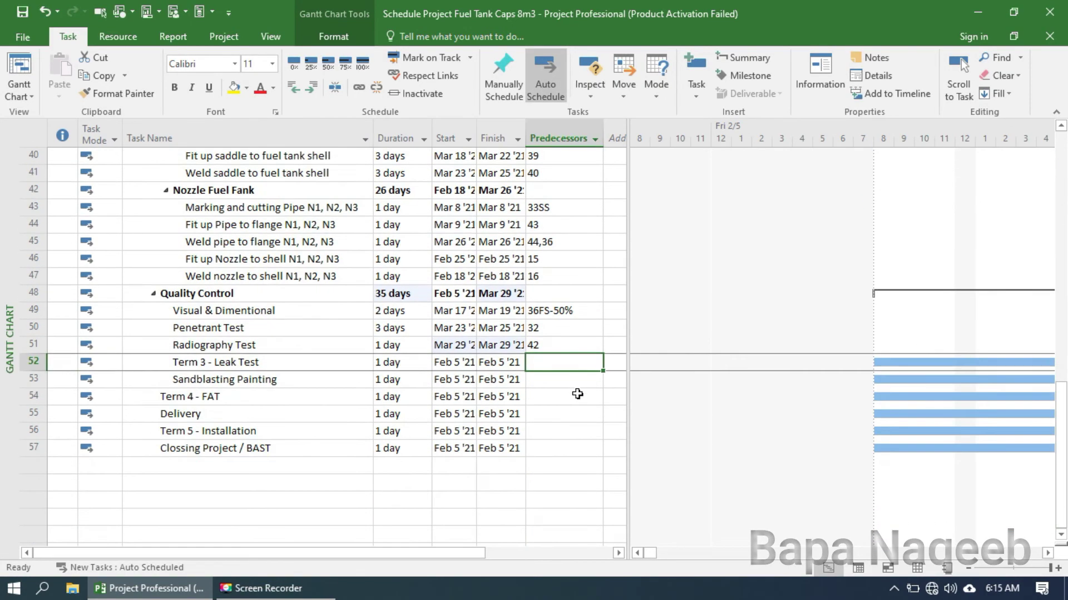
text(31)
key(Return)
text(52)
key(Return)
Set the predecessor of Term 4 - FAT to 31 and of Delivery to 54.
scroll(578, 394, up, 5)
scroll(577, 395, down, 5)
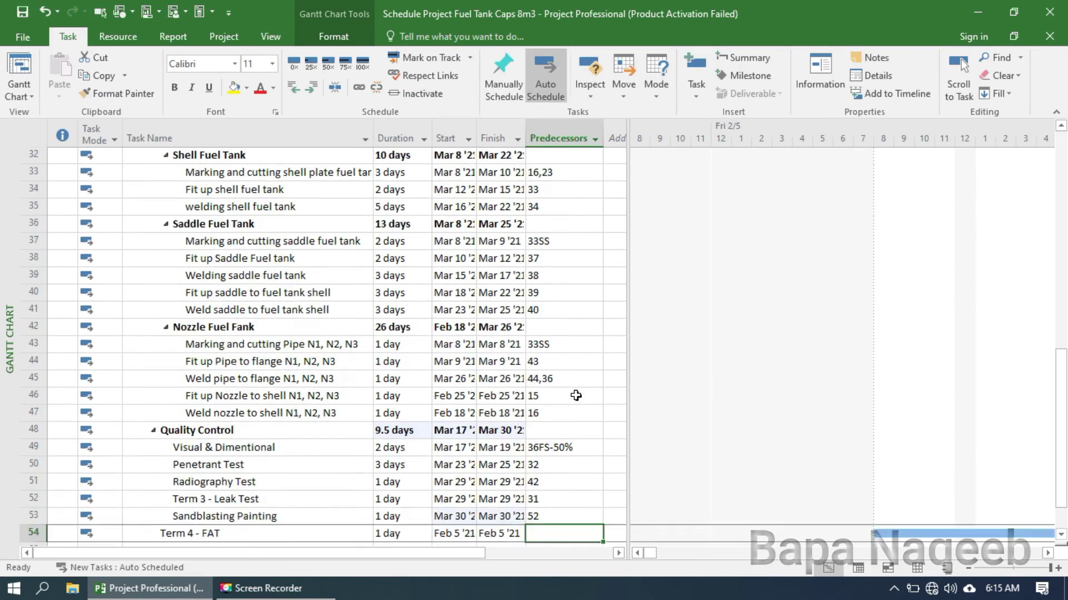
text(31)
key(Return)
text(54)
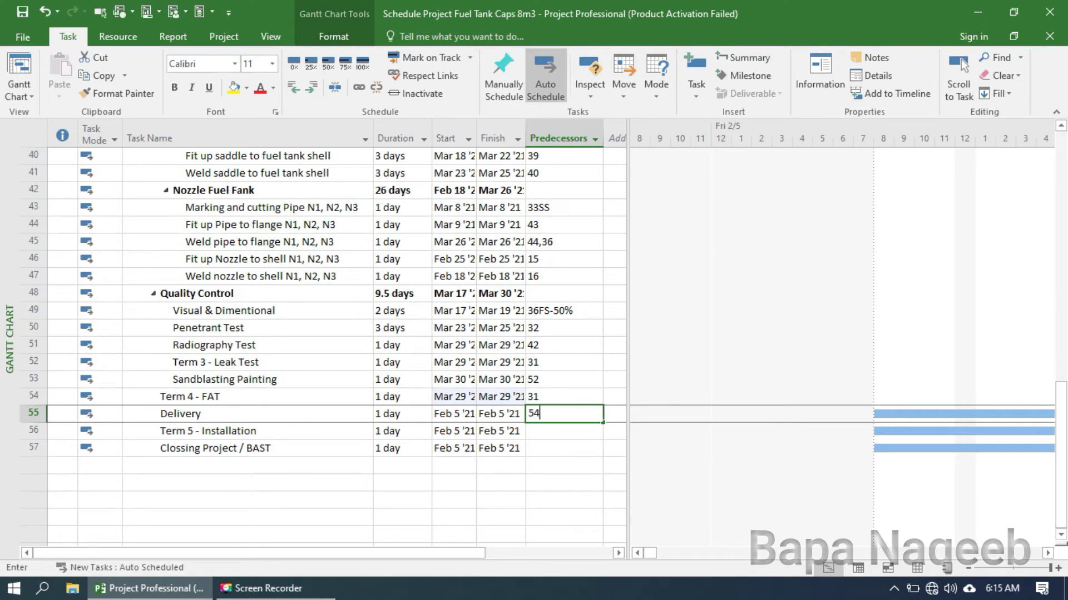
key(Return)
Set the predecessor of Term 5 - Installation to 55 and of Clossing Project / BAST to 56.
text(55)
key(Return)
text(56)
key(Return)
Examine the predecessor links of the Finance tasks, comparing Termin 1, Termin 2 and Termin 3.
scroll(562, 459, up, 13)
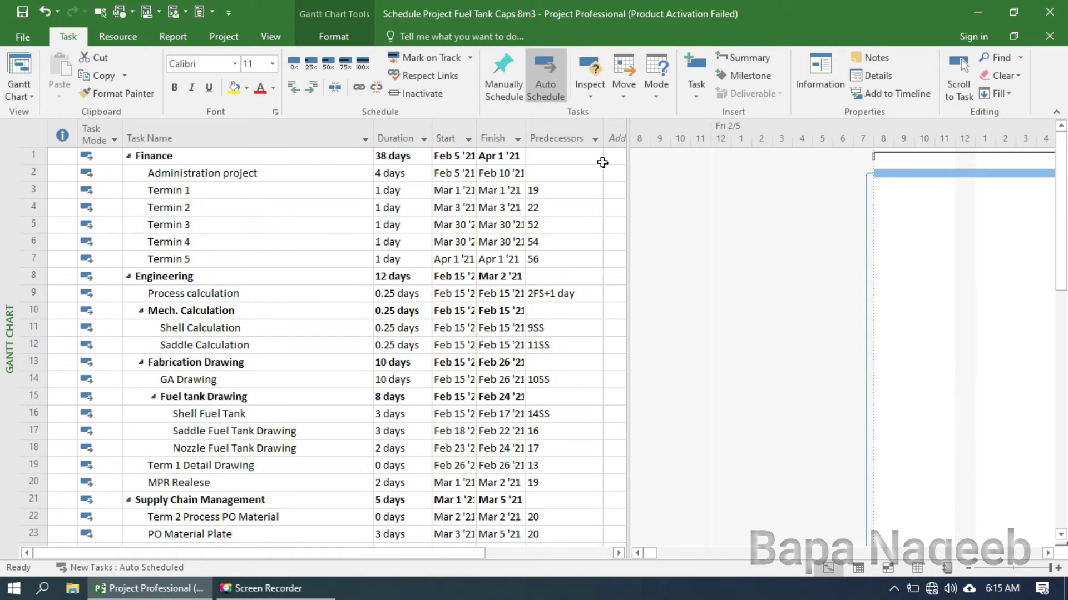
drag(628, 158, 604, 161)
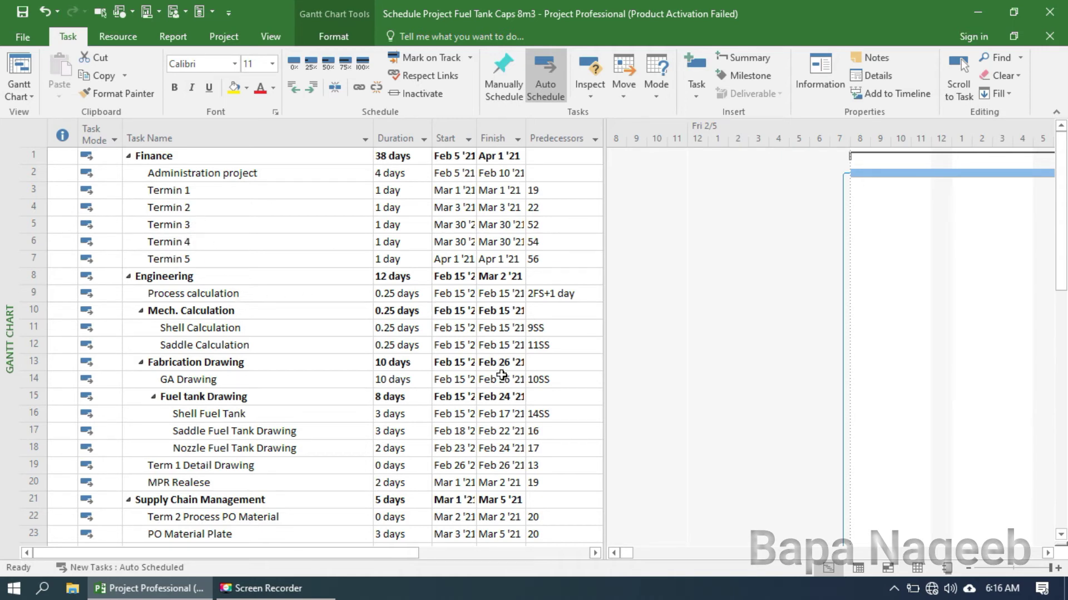
click(570, 361)
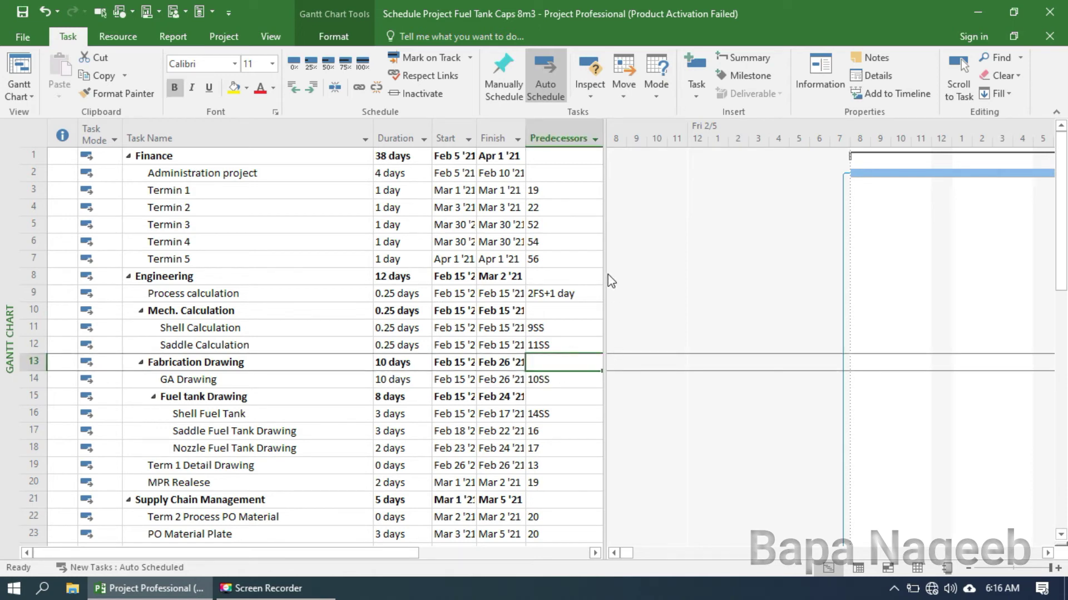
click(571, 244)
click(565, 194)
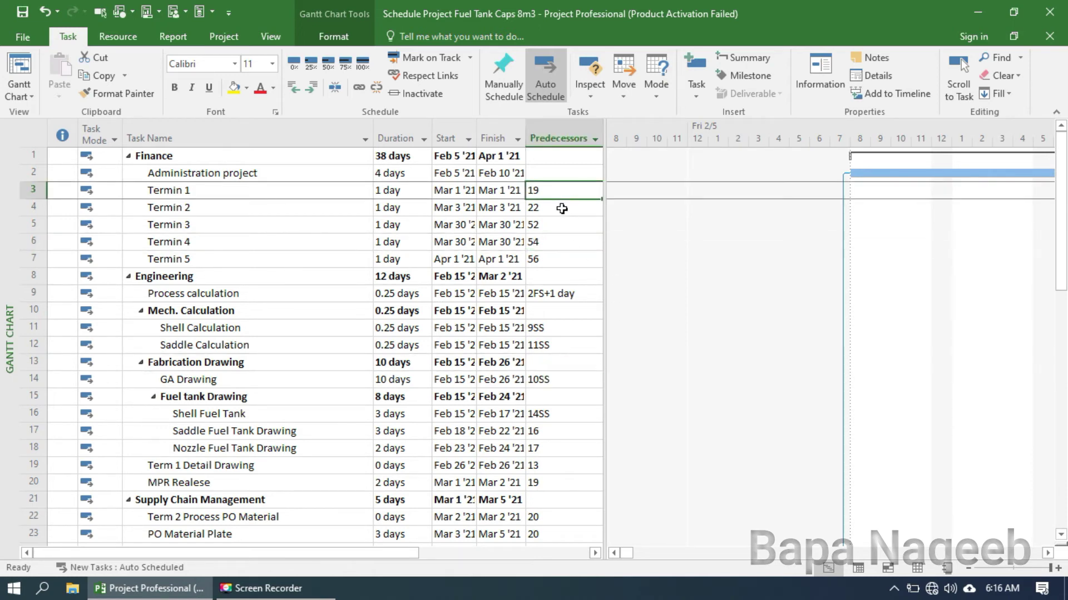
click(563, 208)
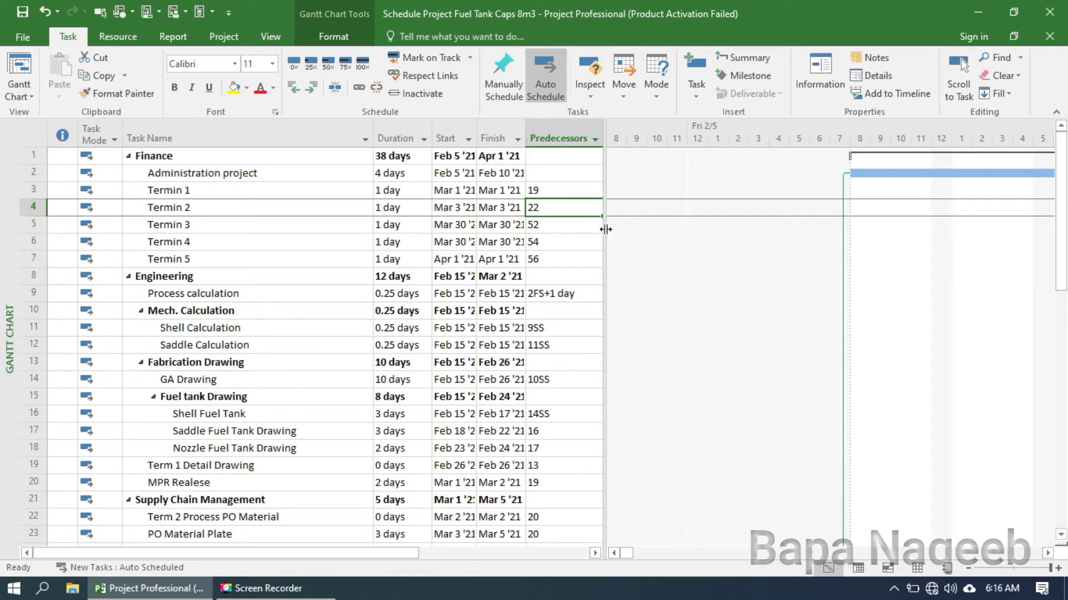
drag(605, 229, 622, 231)
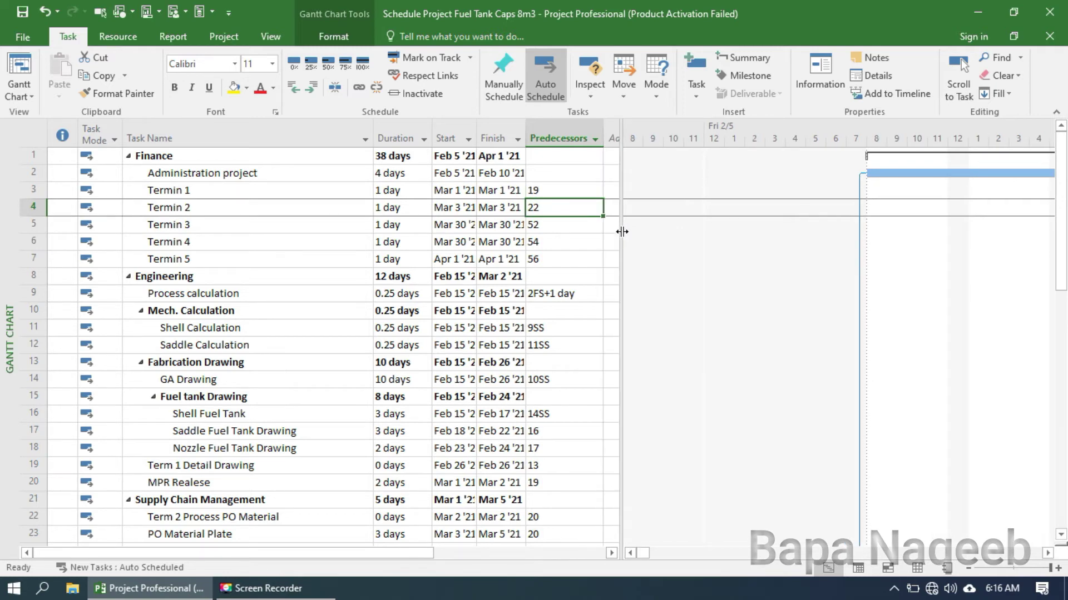
click(566, 173)
click(574, 227)
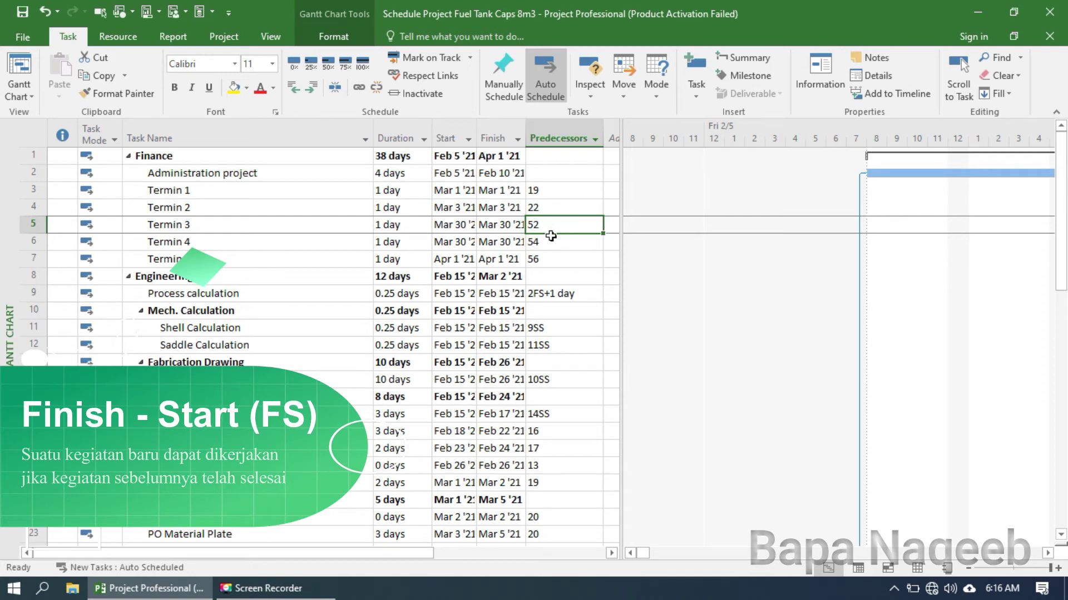
click(551, 190)
click(555, 206)
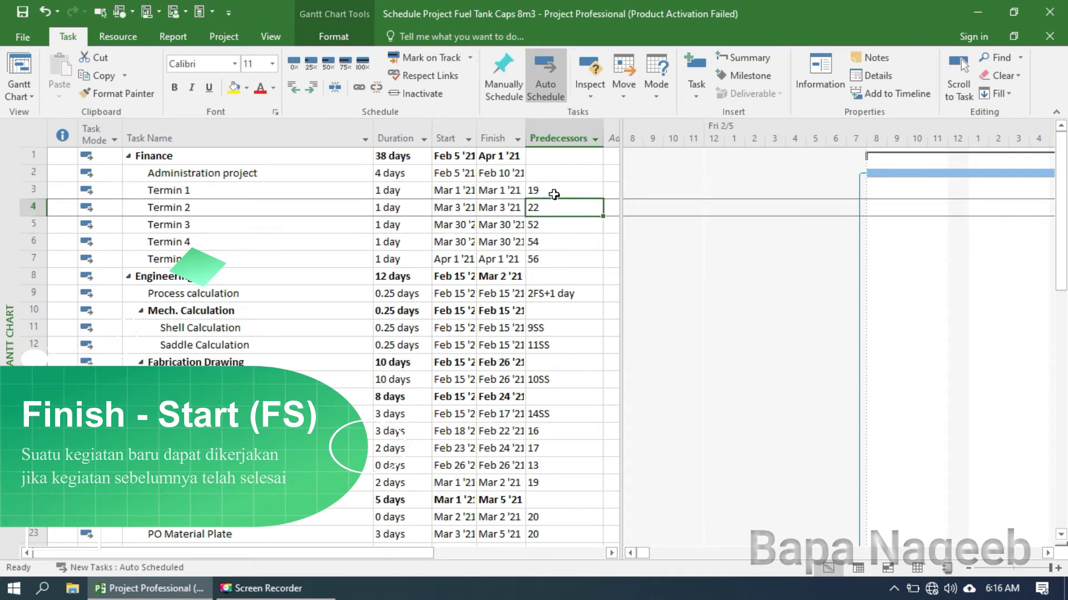
click(556, 187)
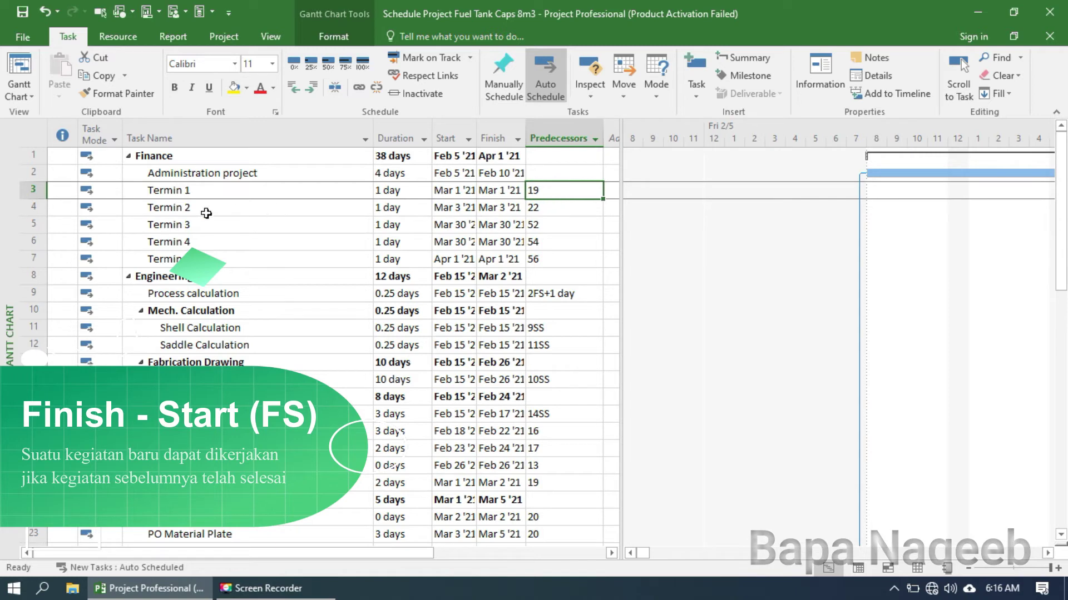
click(556, 209)
click(557, 194)
Try writing the predecessor of Termin 1 with an explicit finish-to-start link type, 19fs.
click(560, 186)
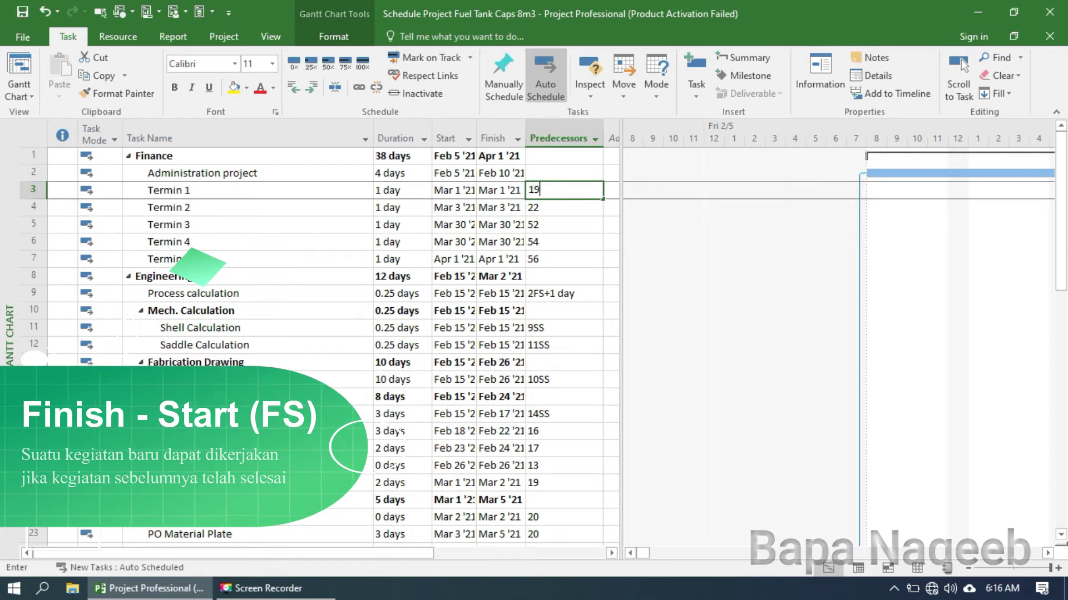
text(fs)
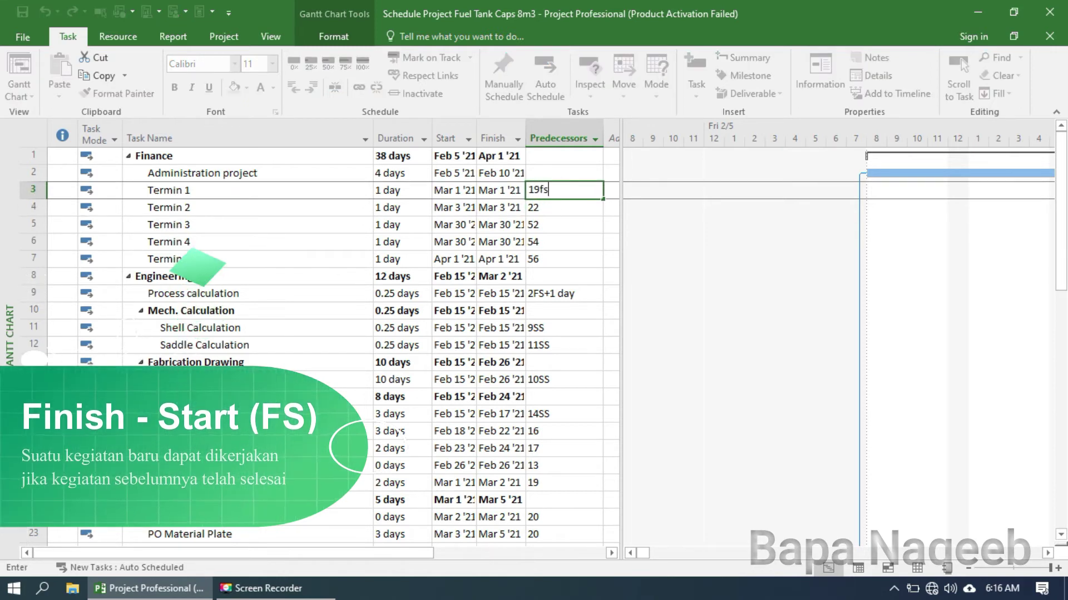
key(BackSpace)
key(Return)
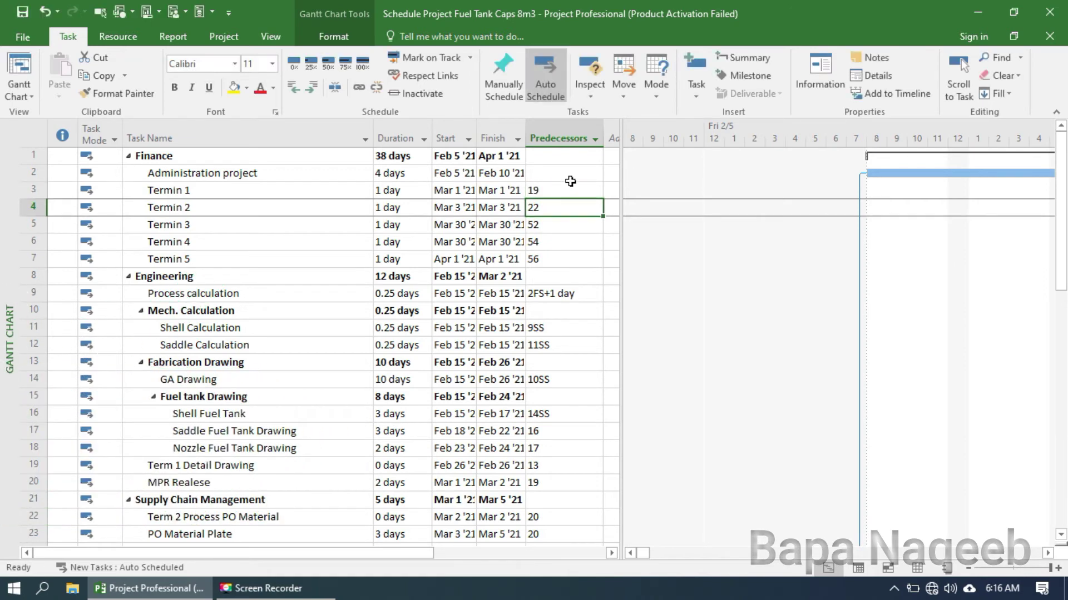
click(560, 189)
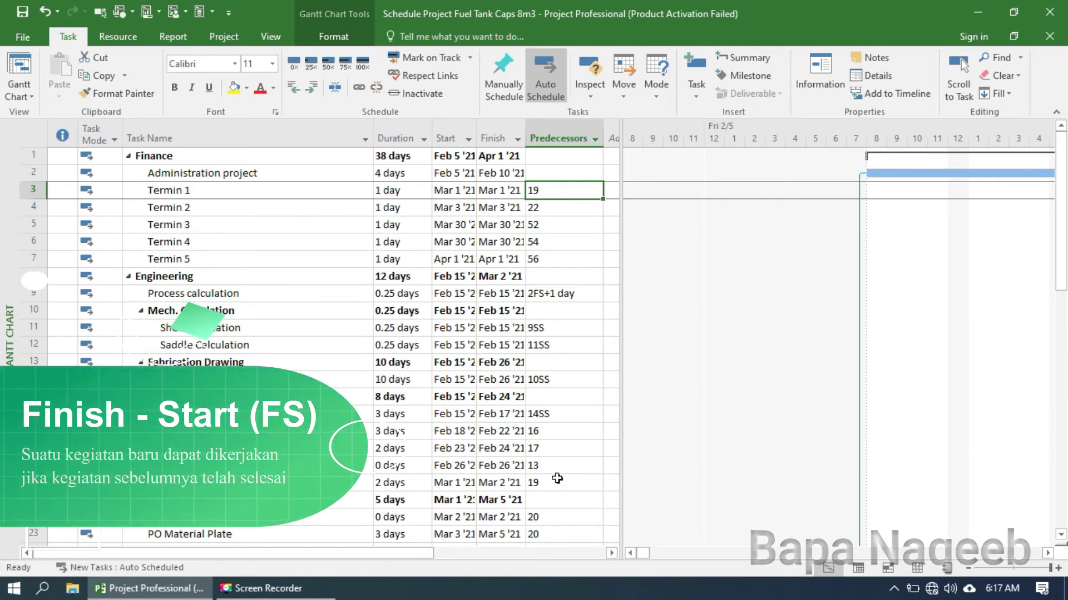
Set the predecessor of PO Material Plate to 22.
scroll(543, 478, down, 3)
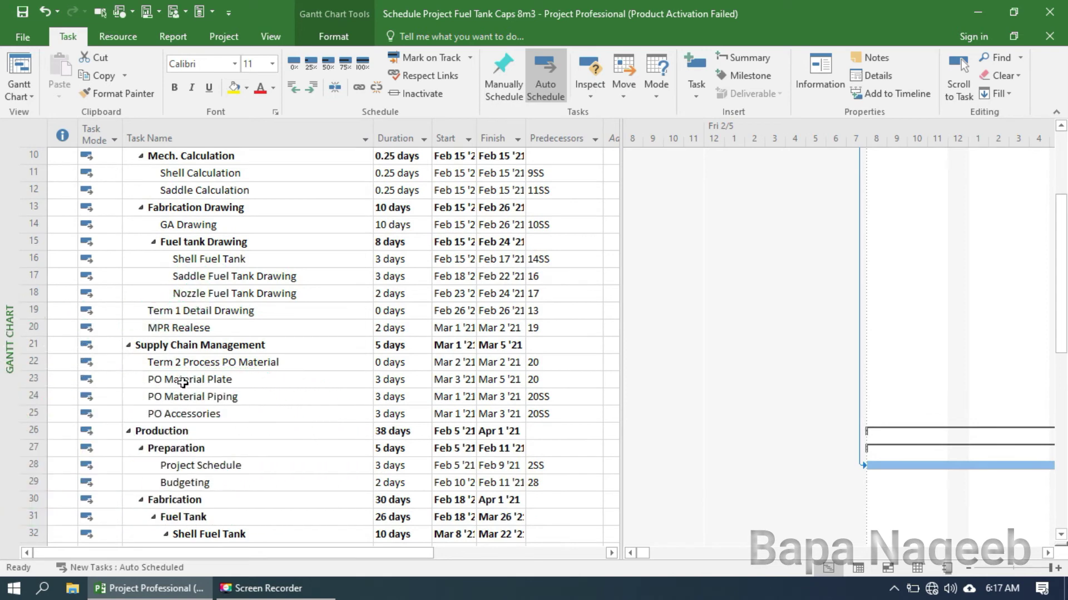
click(556, 379)
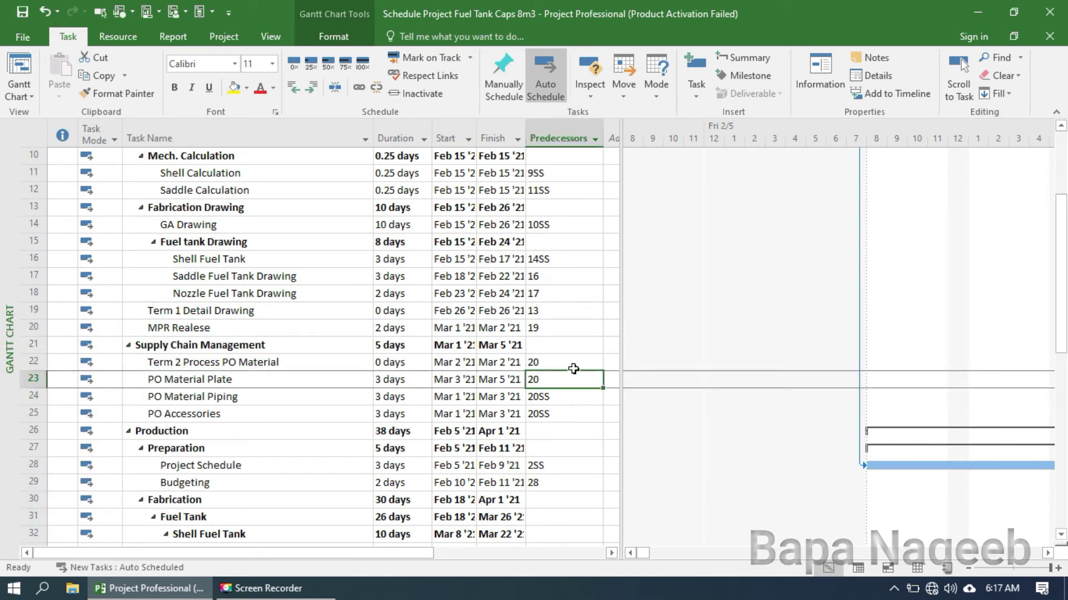
text(22)
key(Return)
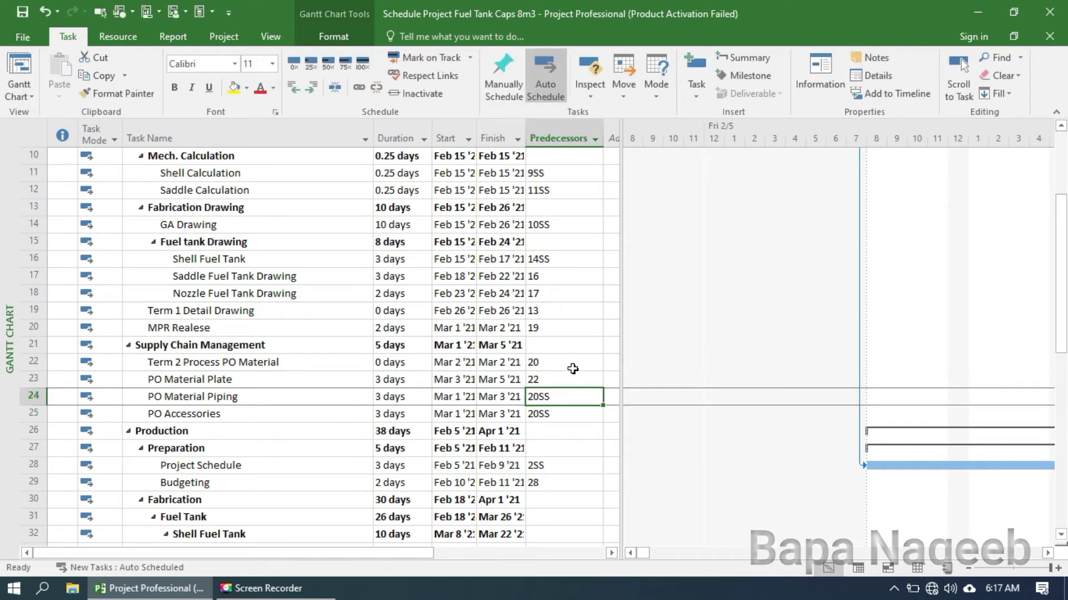
Examine the Gantt chart link between Term 2 Process PO Material and the PO Material Plate bar.
click(574, 377)
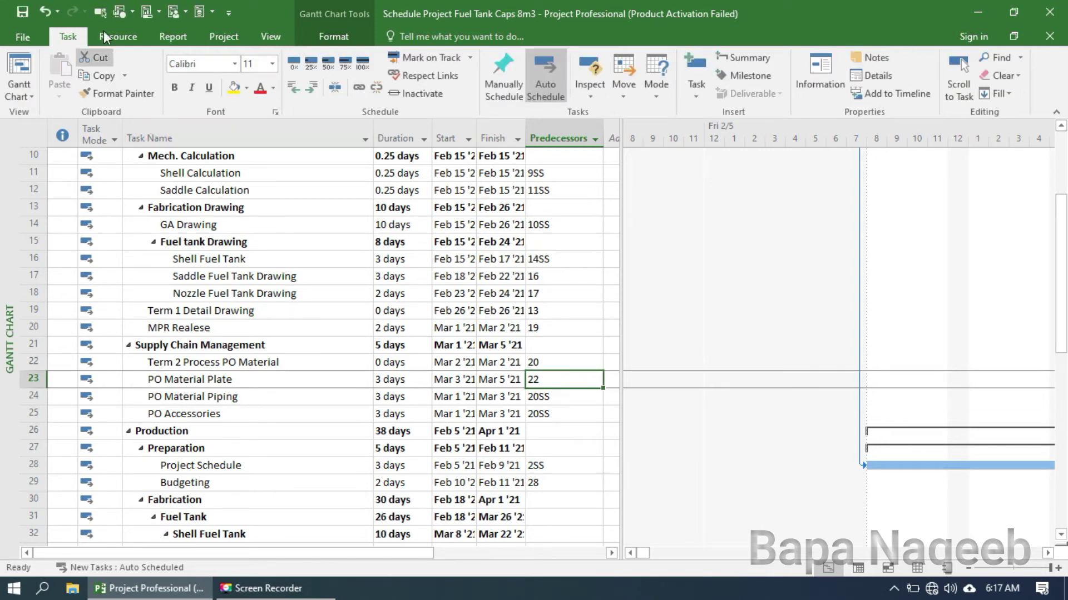
click(101, 15)
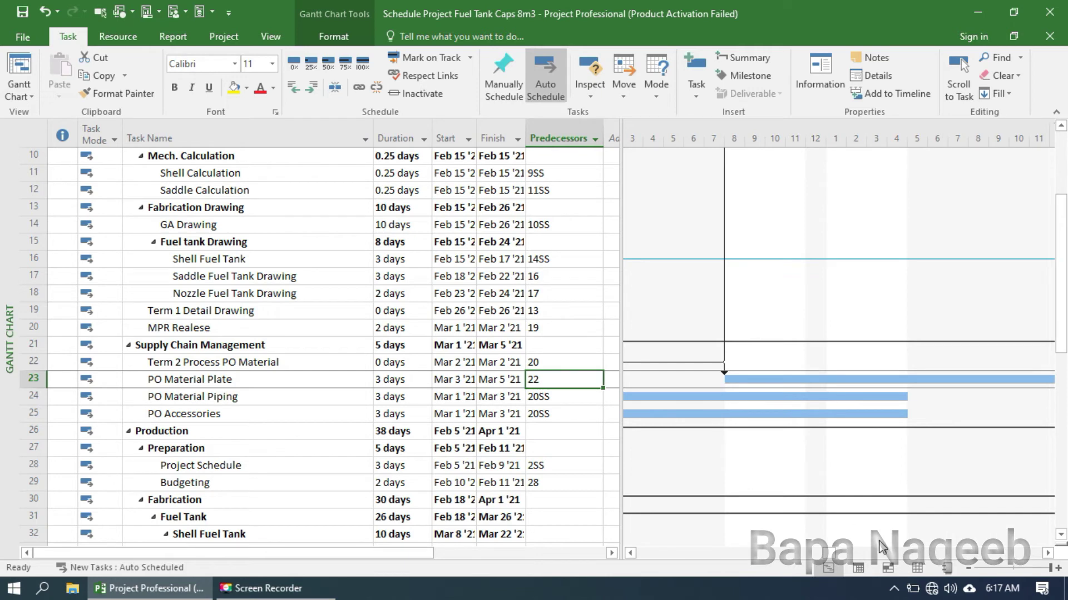
drag(828, 555, 824, 559)
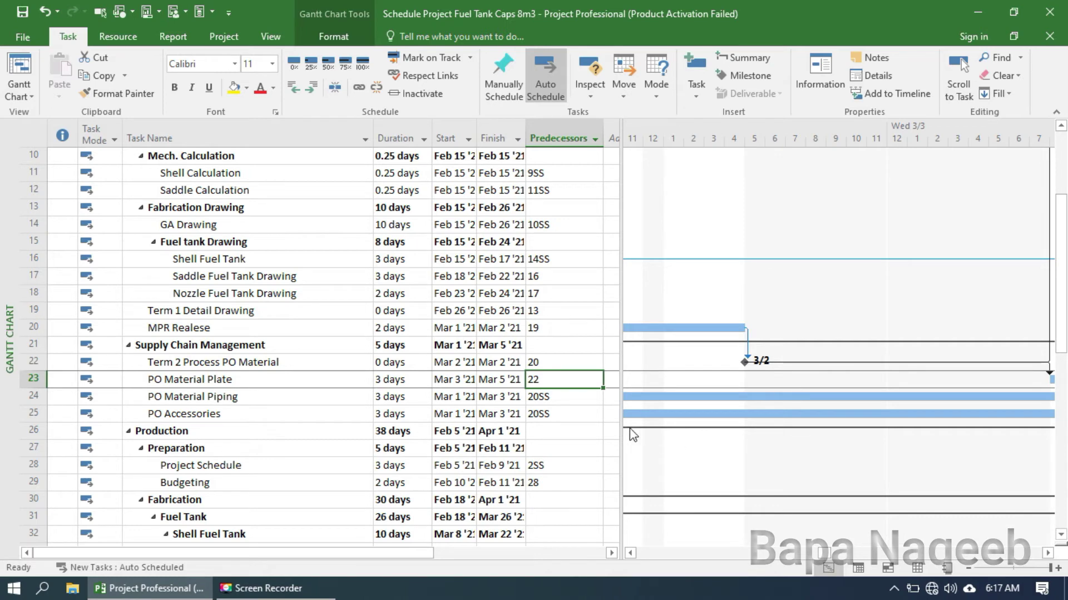
click(554, 368)
click(250, 380)
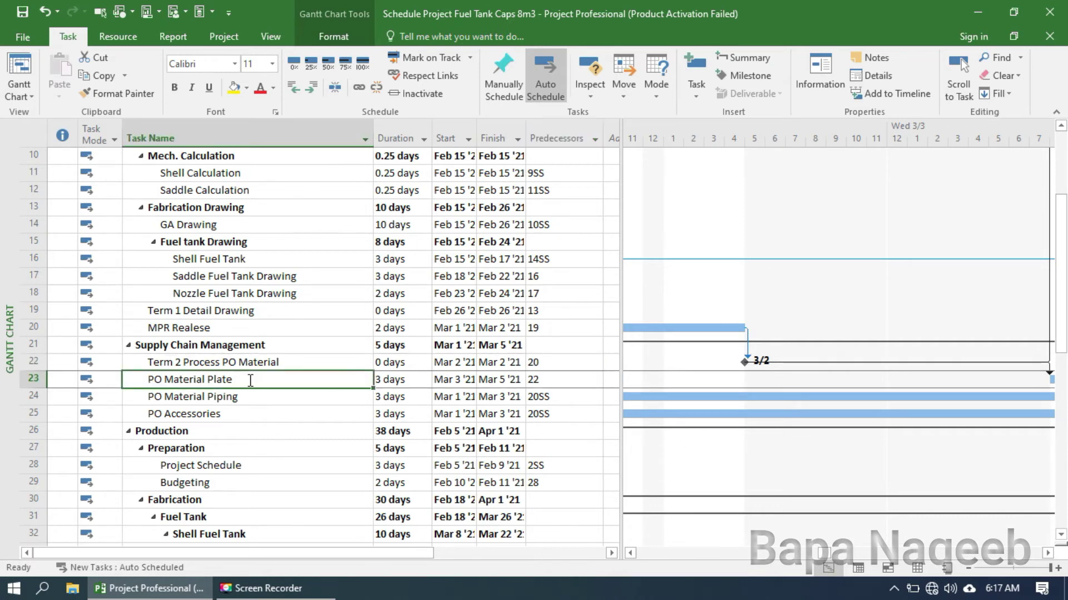
click(183, 361)
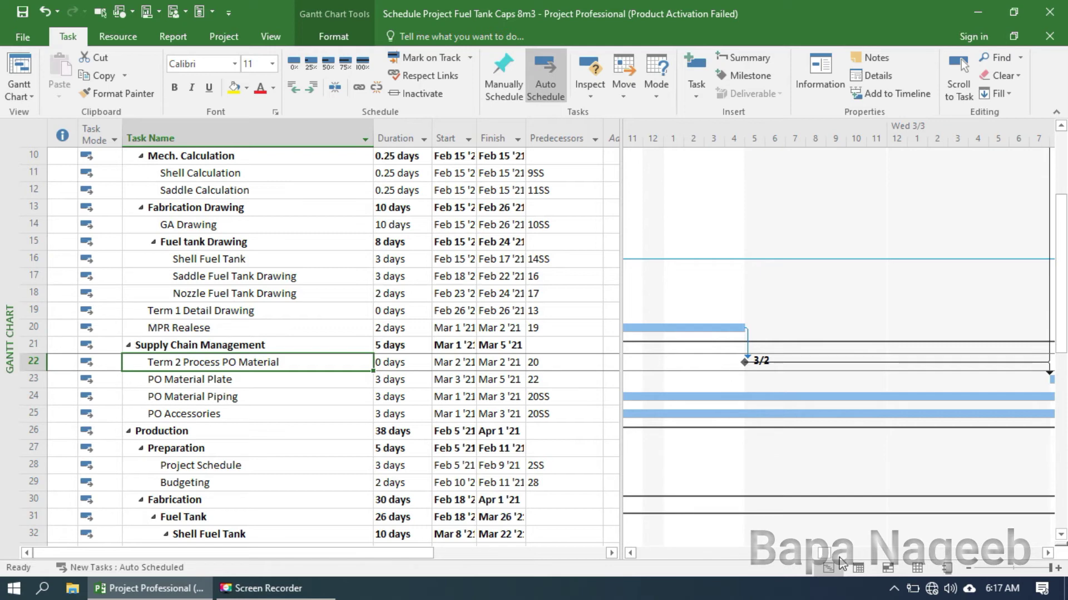
drag(826, 552, 833, 554)
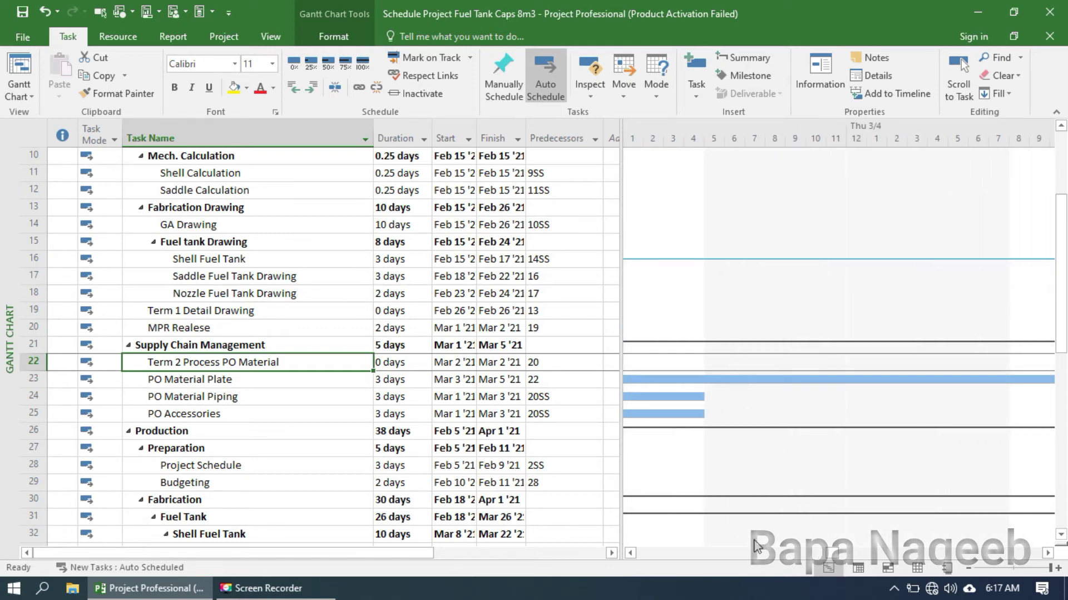
click(630, 554)
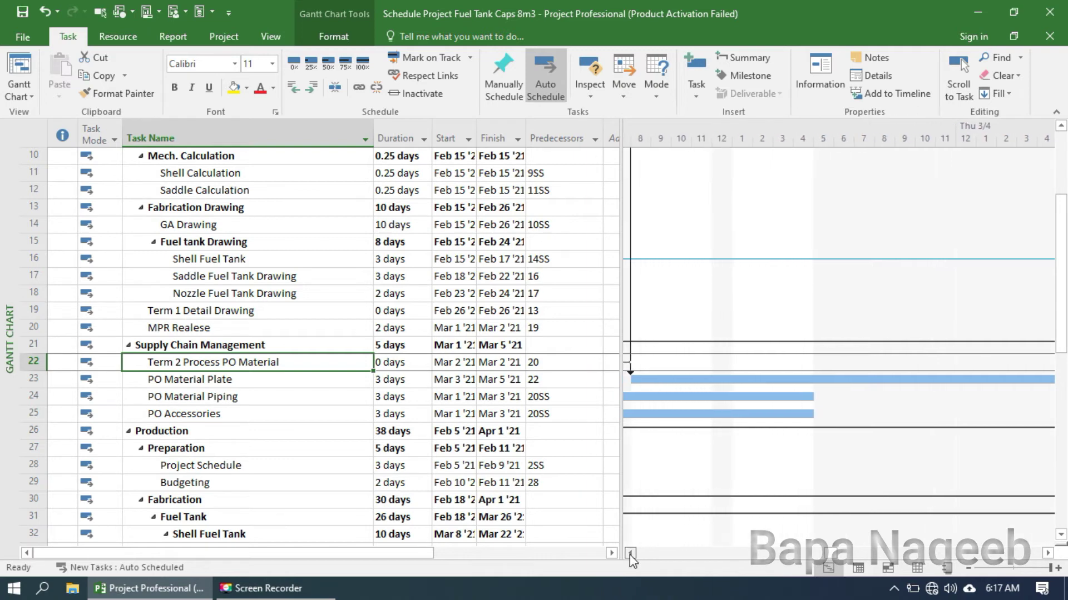
click(630, 553)
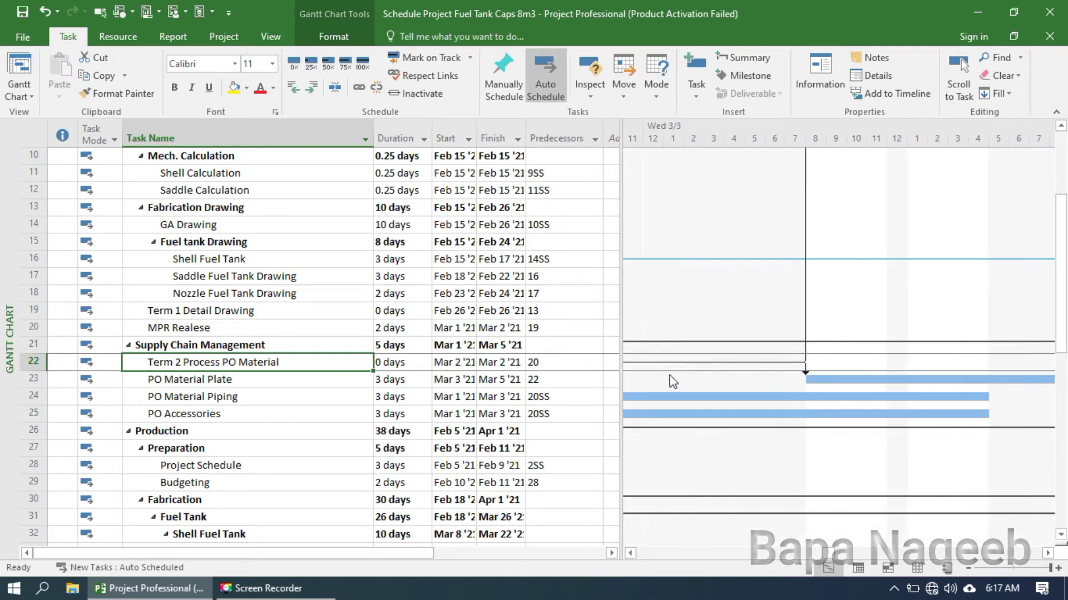
click(859, 380)
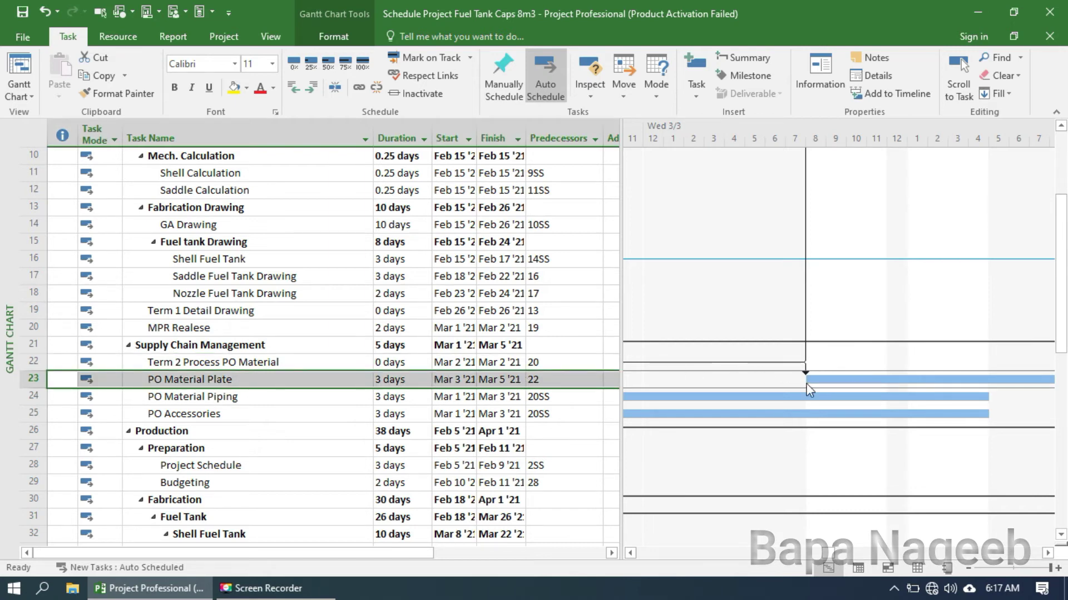
mouse_move(825, 551)
mouse_down()
mouse_move(813, 551)
mouse_move(826, 553)
mouse_up()
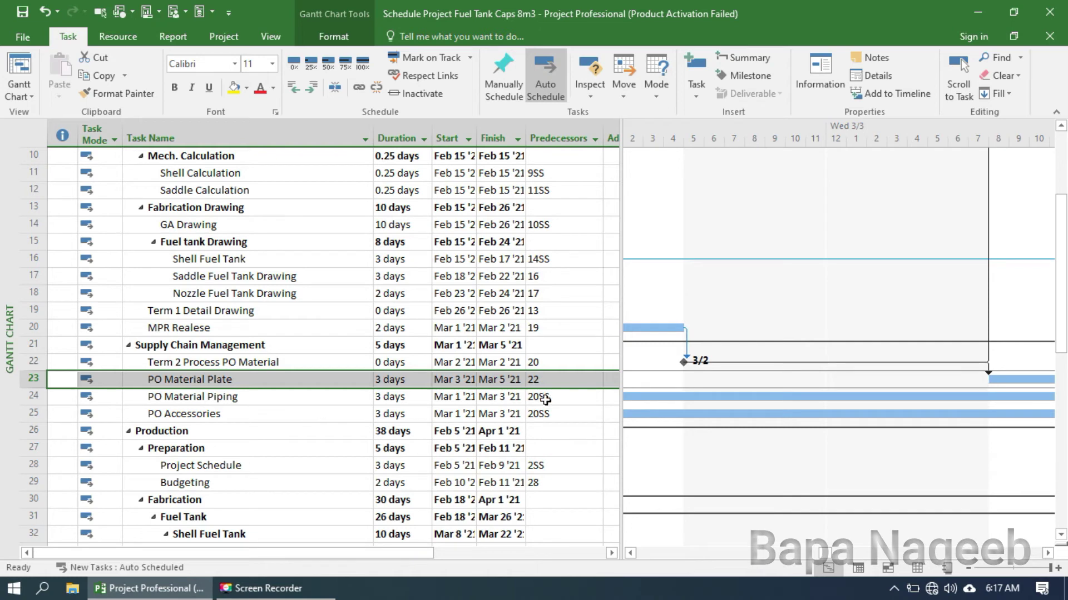
click(554, 380)
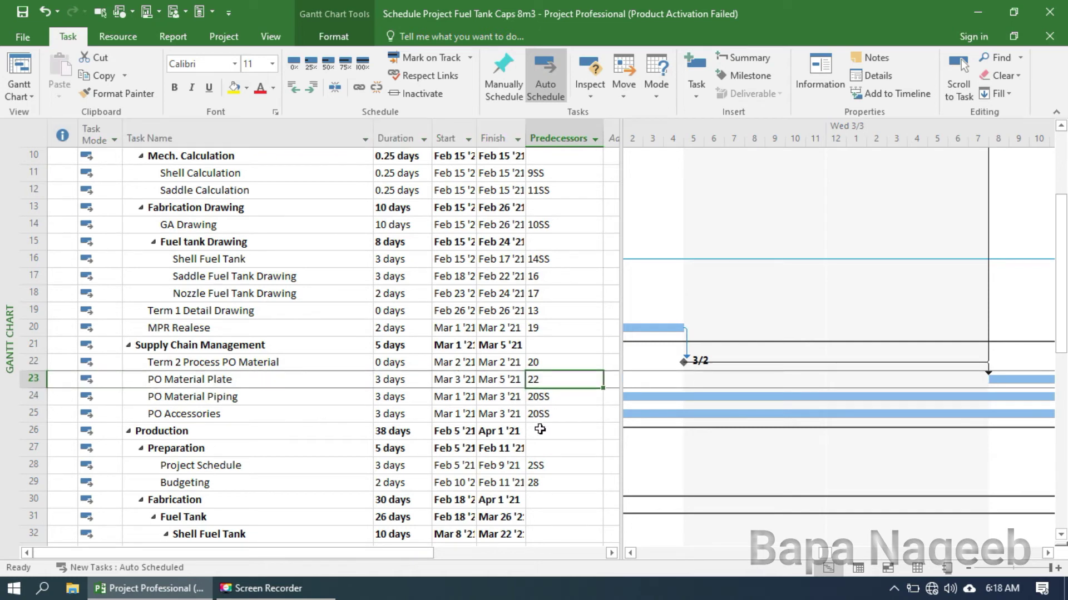
Set the predecessor of PO Material Plate to 20, linking it to MPR Realese.
text(20)
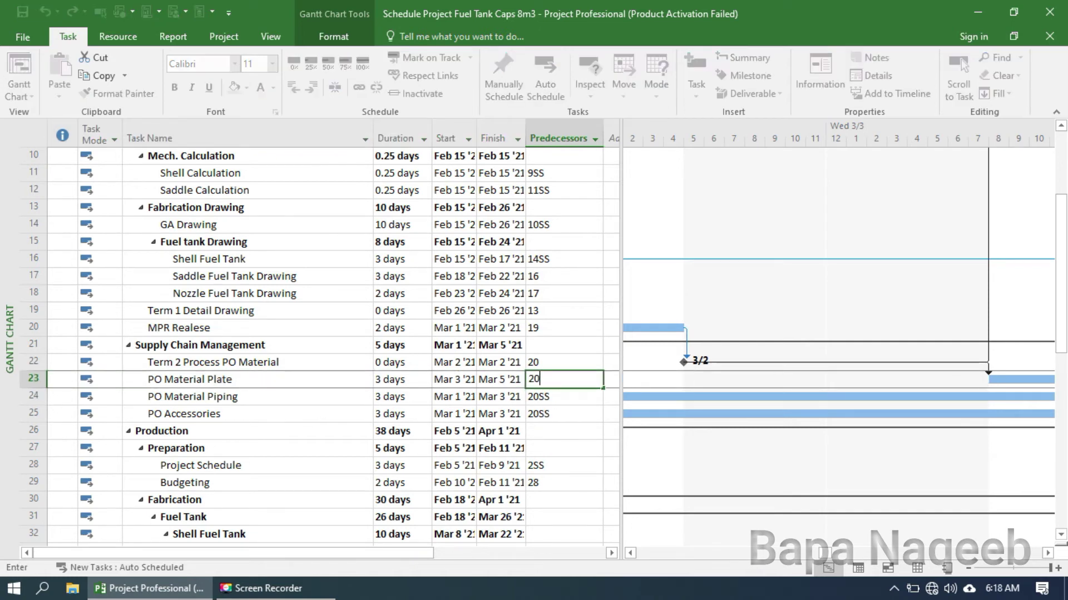
key(Return)
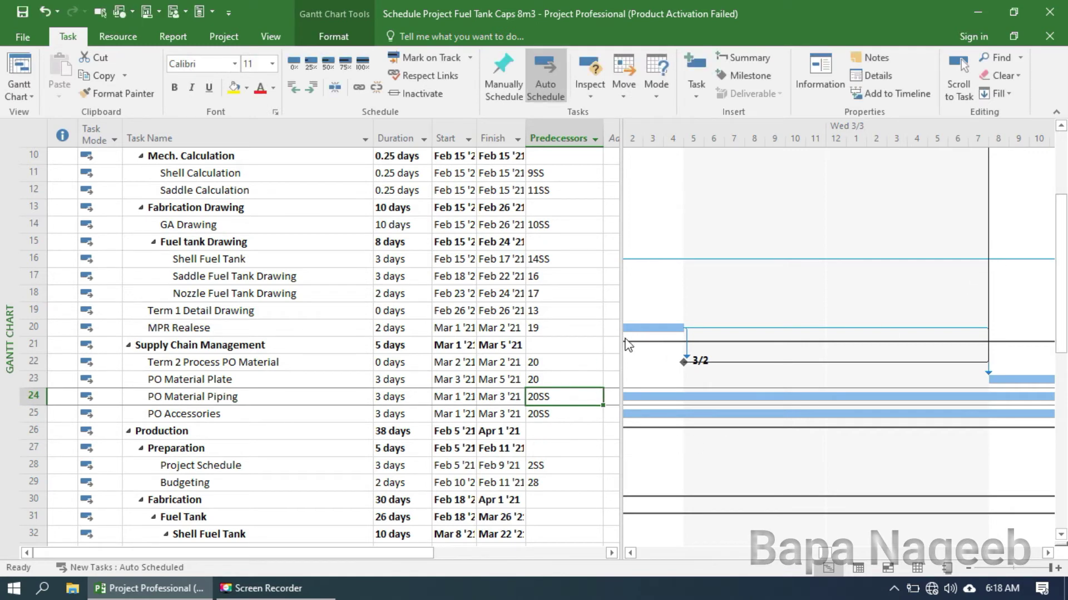
click(185, 329)
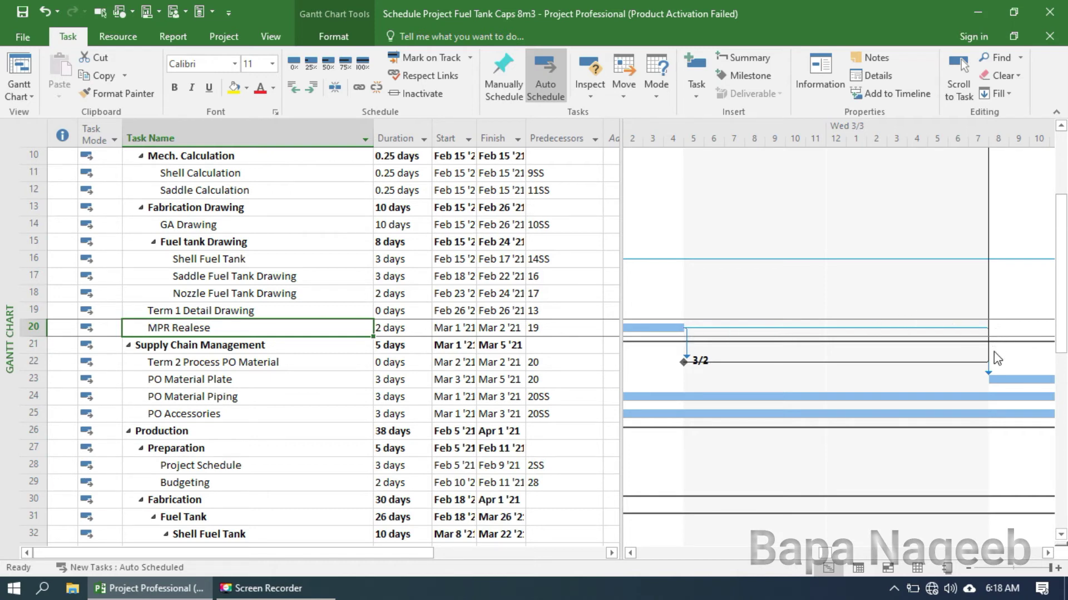
click(215, 412)
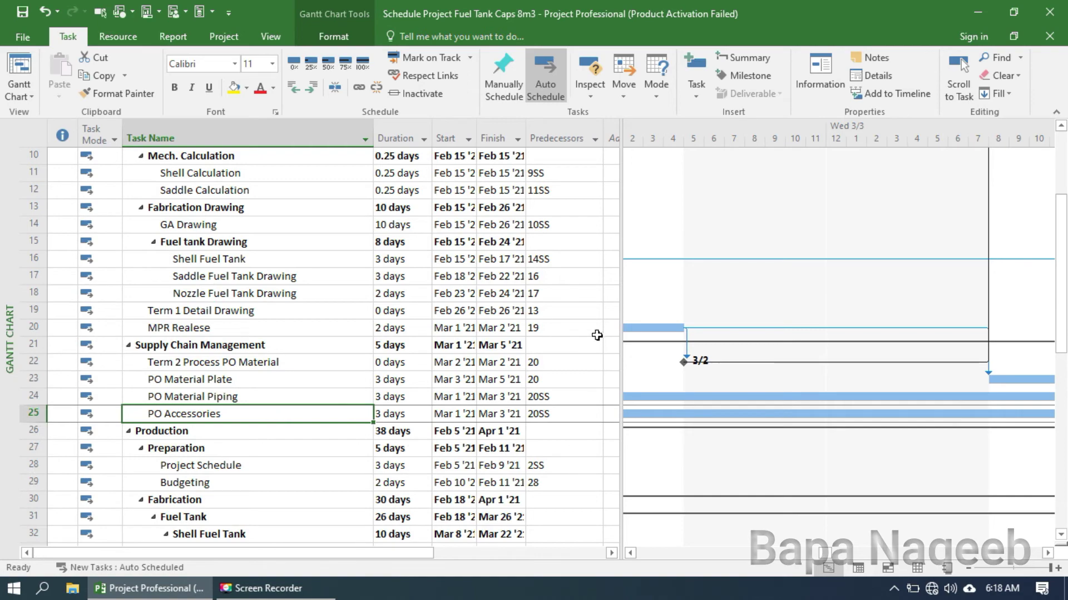
Review the predecessors down the task list and compare those of Saddle Fuel Tank Drawing and Nozzle Fuel Tank Drawing.
scroll(591, 337, down, 5)
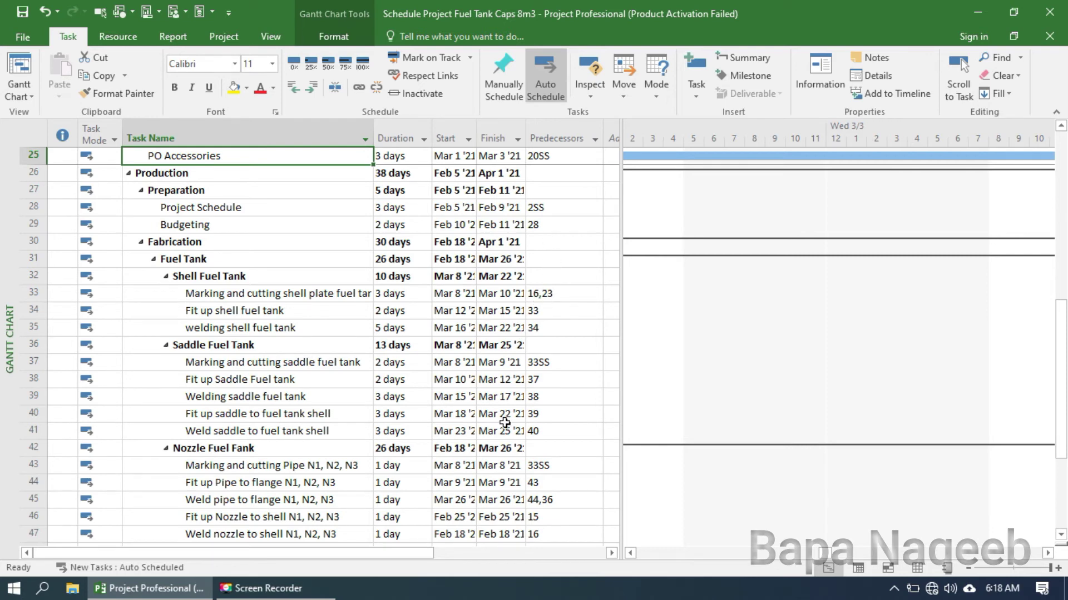
scroll(495, 445, down, 4)
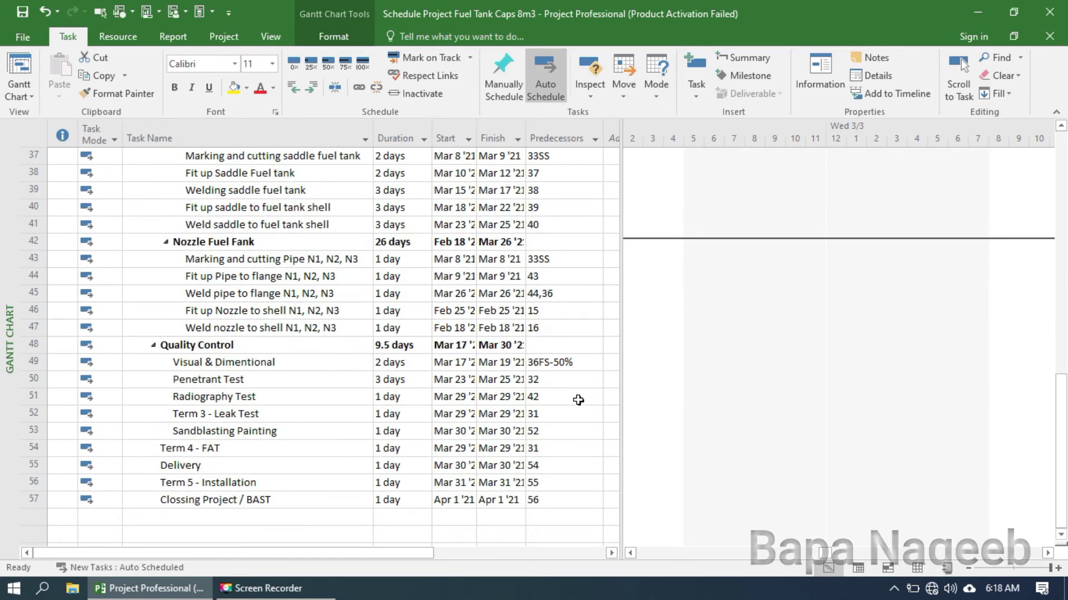
click(553, 309)
scroll(554, 307, up, 9)
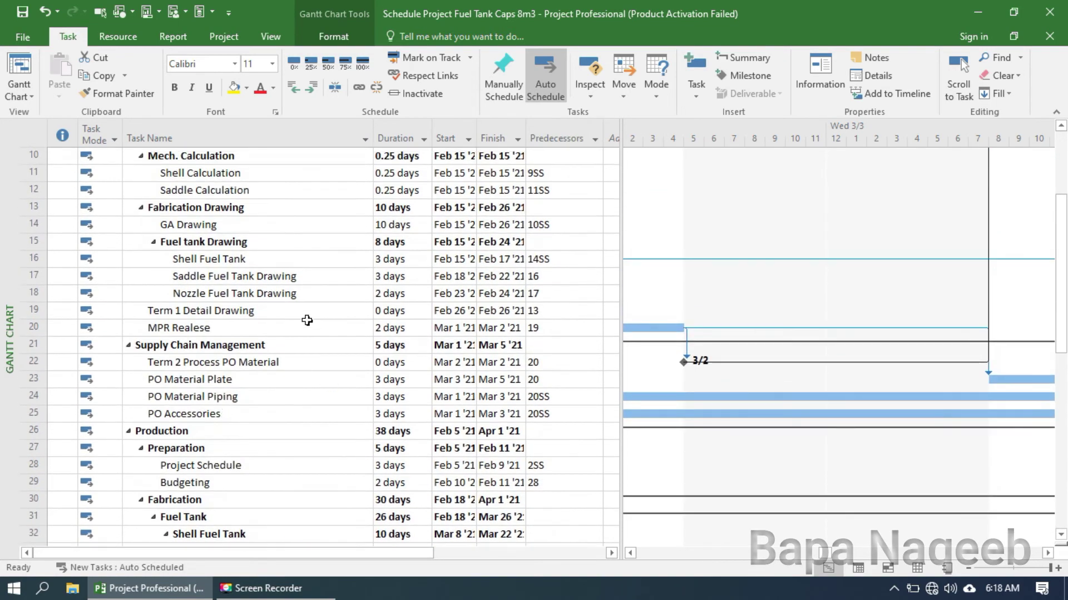
click(553, 276)
click(550, 293)
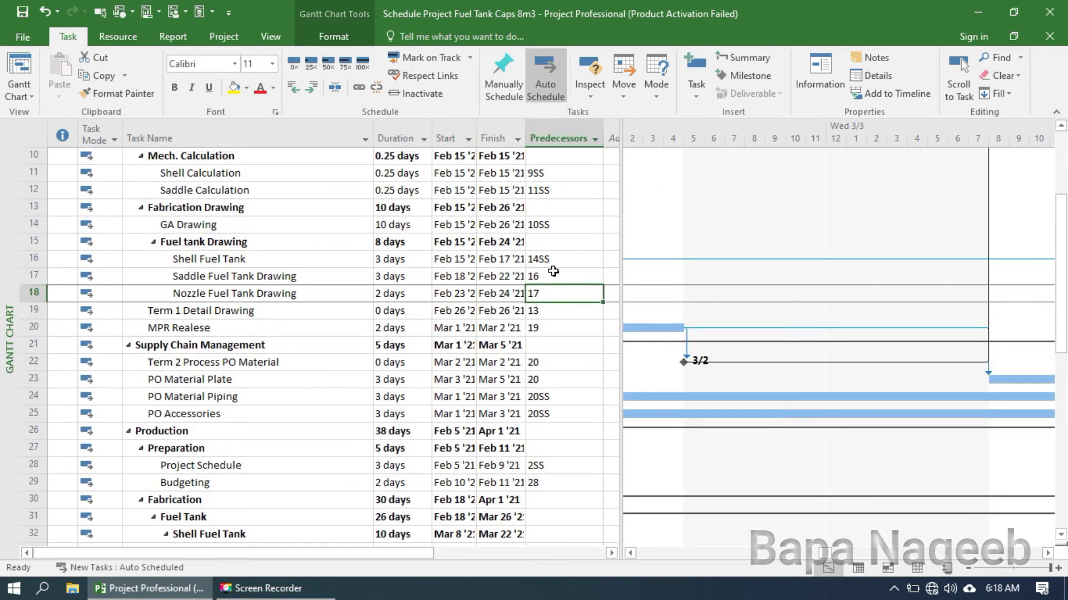
click(554, 275)
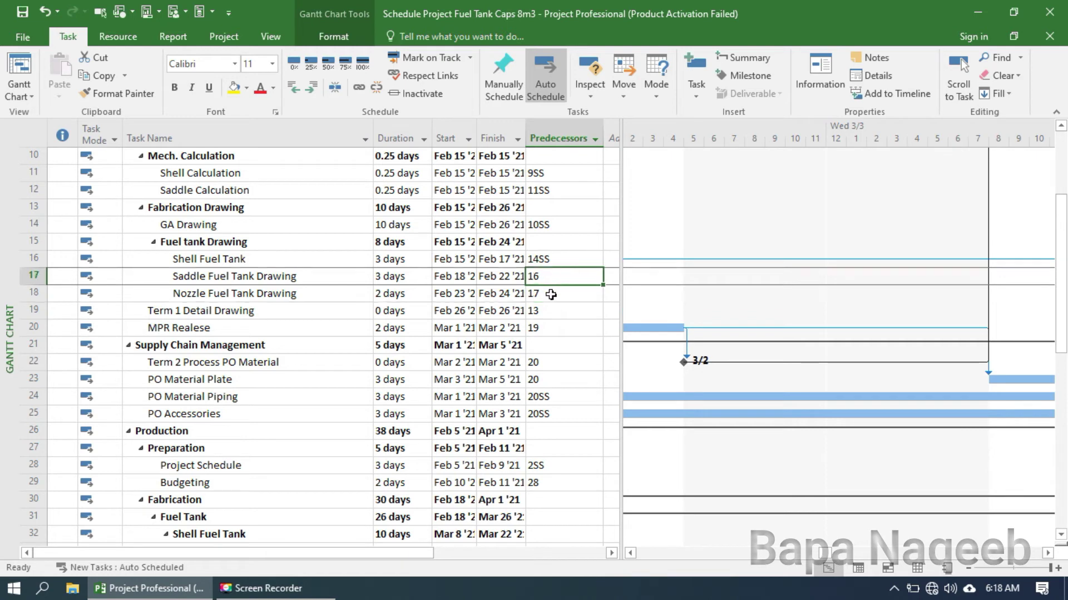
click(550, 294)
click(551, 275)
click(551, 293)
click(552, 275)
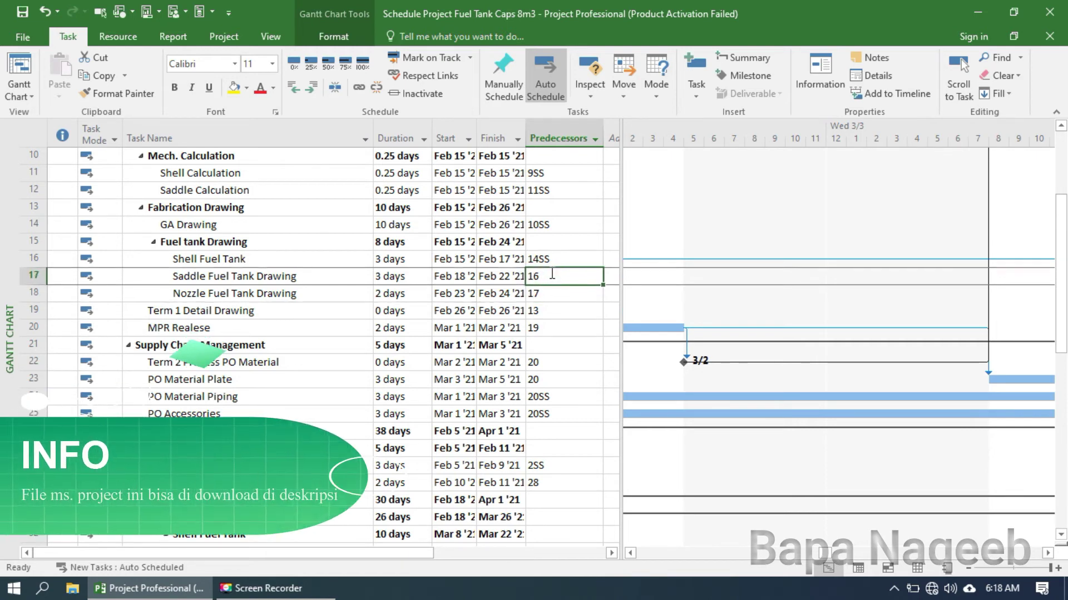
Examine the Gantt chart link between the Saddle Fuel Tank Drawing and Nozzle Fuel Tank Drawing bars.
click(98, 16)
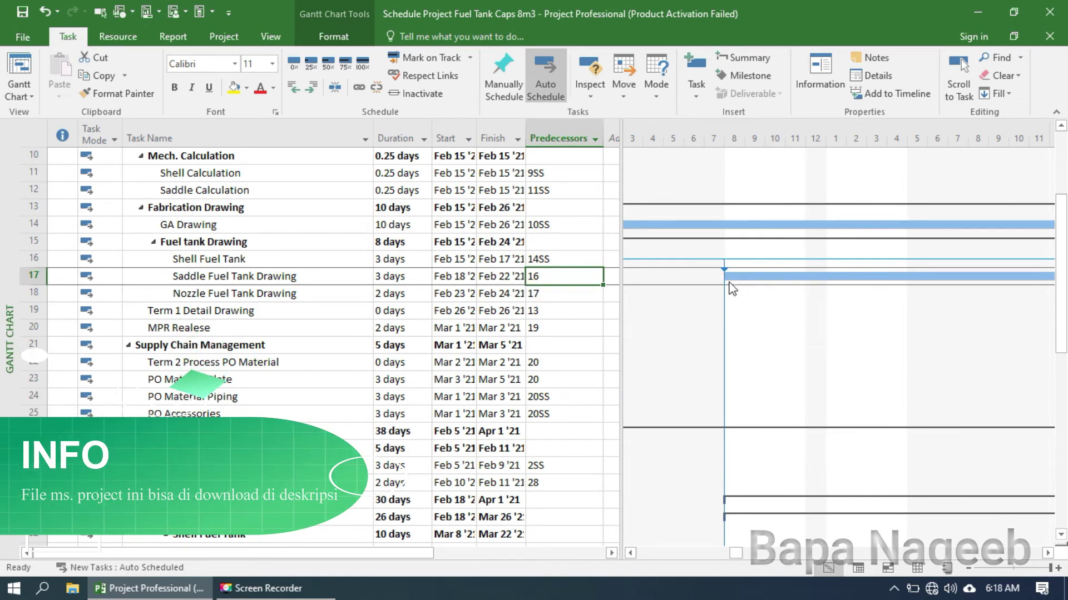
click(745, 281)
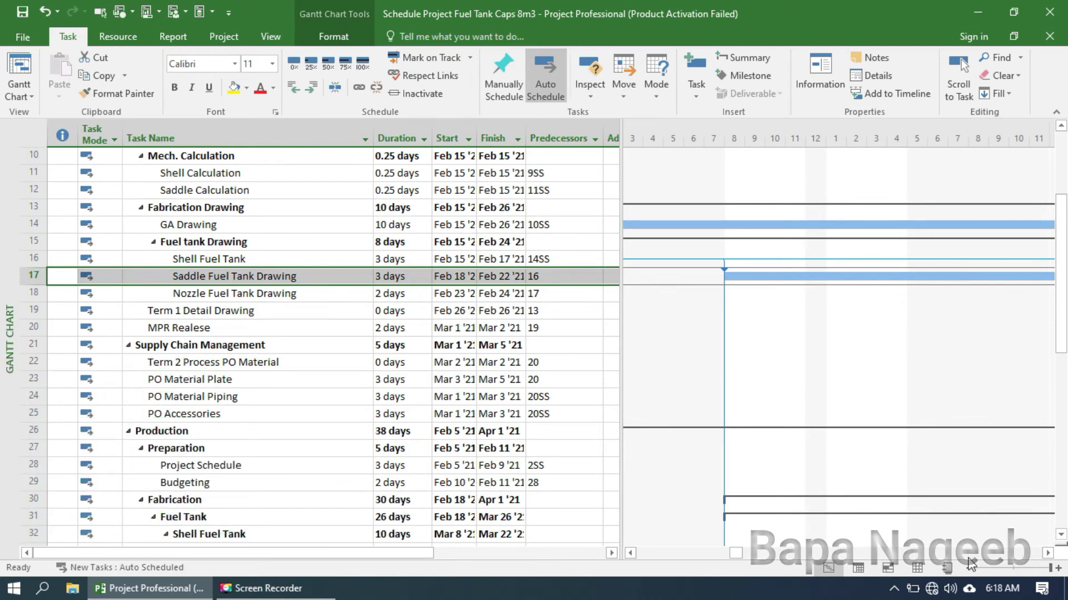
drag(730, 553, 766, 558)
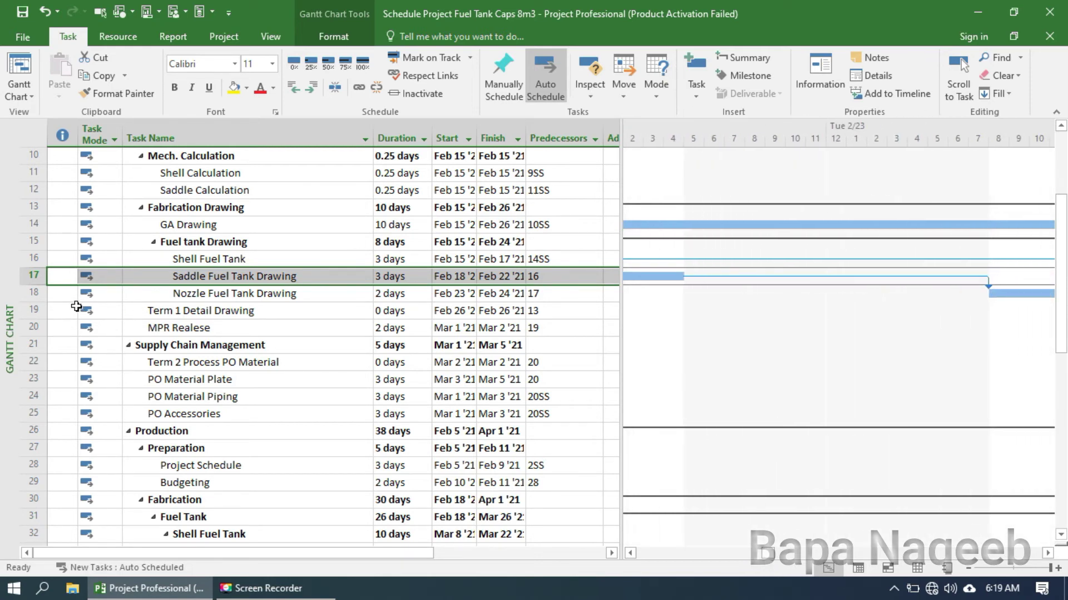
click(34, 294)
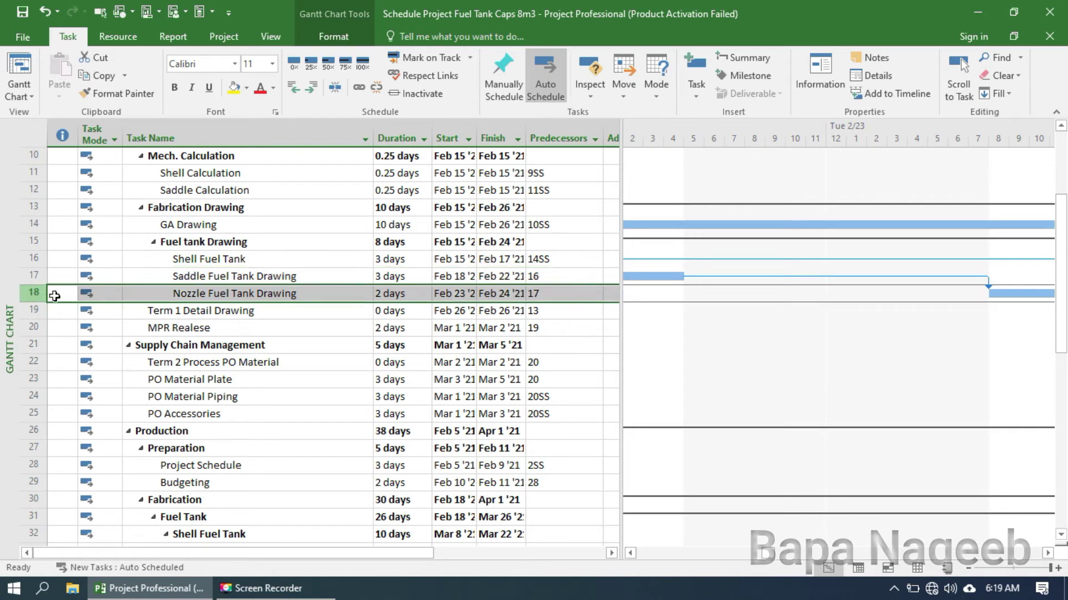
click(558, 299)
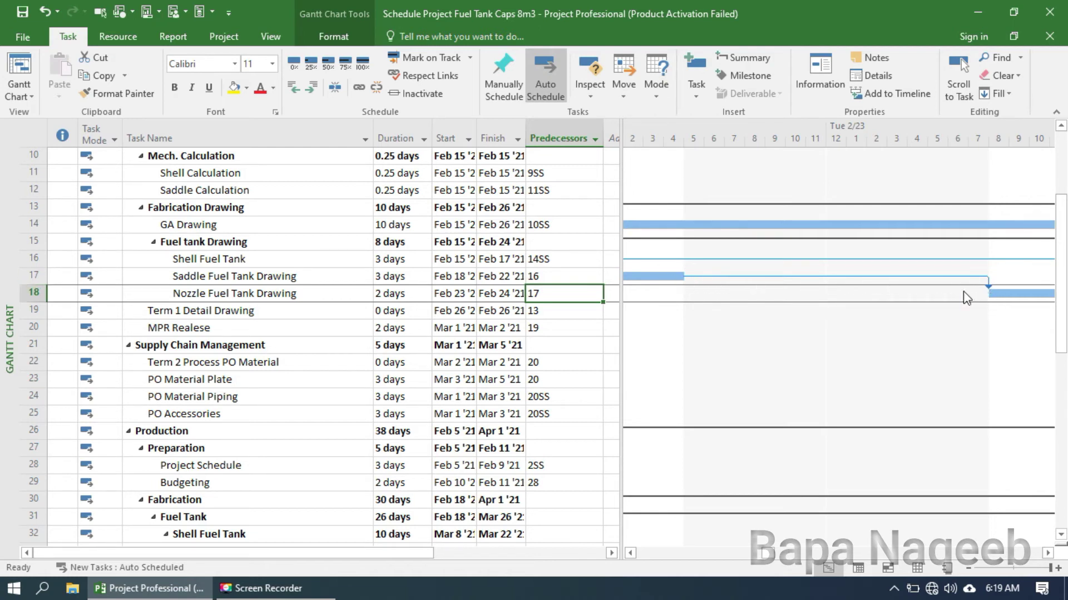
click(547, 282)
click(547, 293)
click(269, 277)
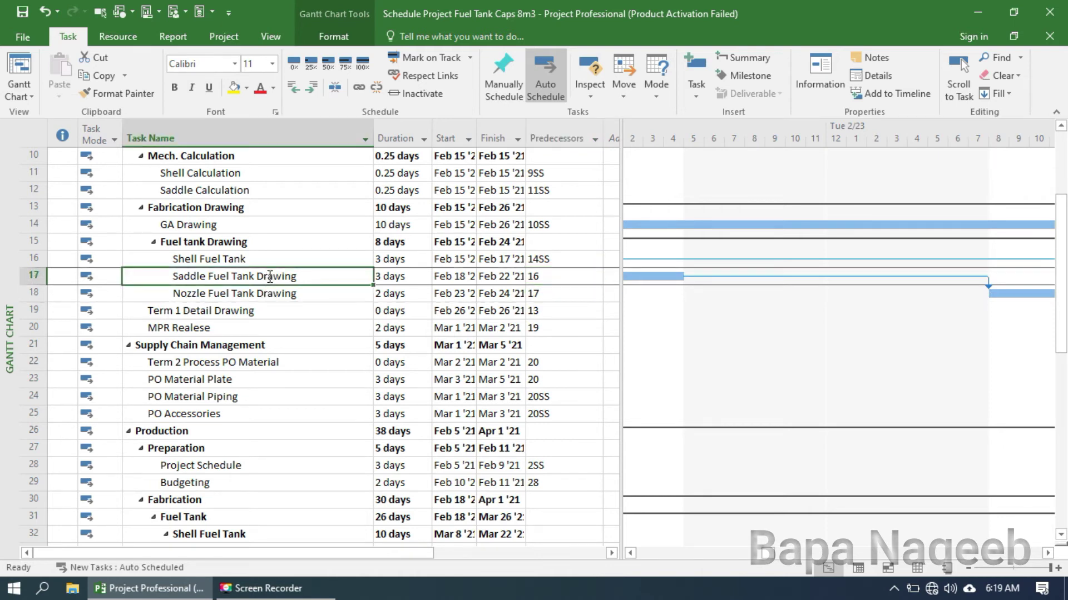
Try a finish-to-finish link for Nozzle Fuel Tank Drawing with predecessor 17FF and check how the bars align.
click(566, 295)
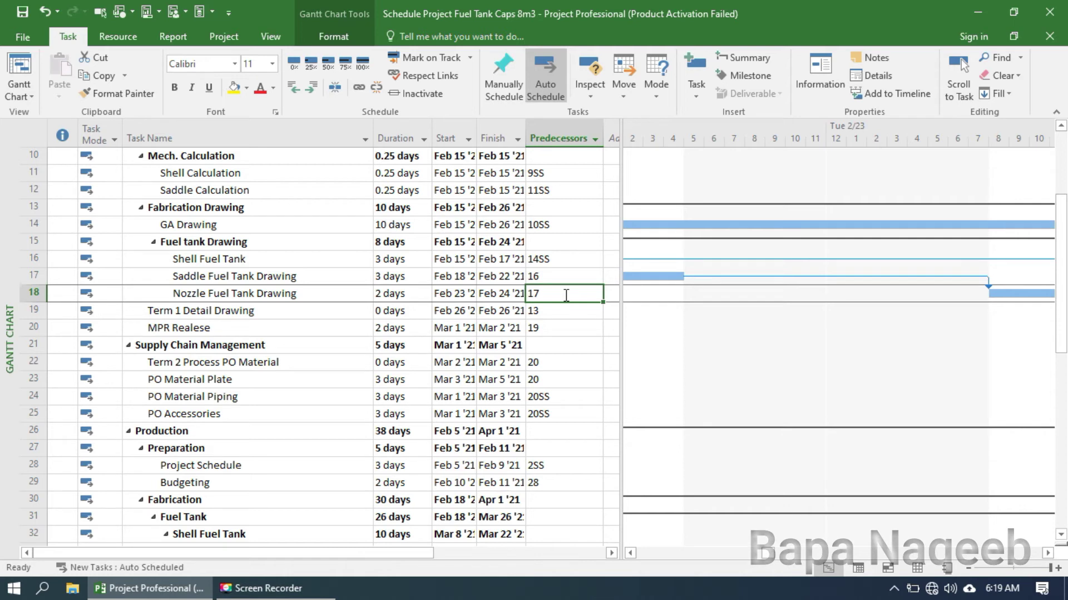
text(17)
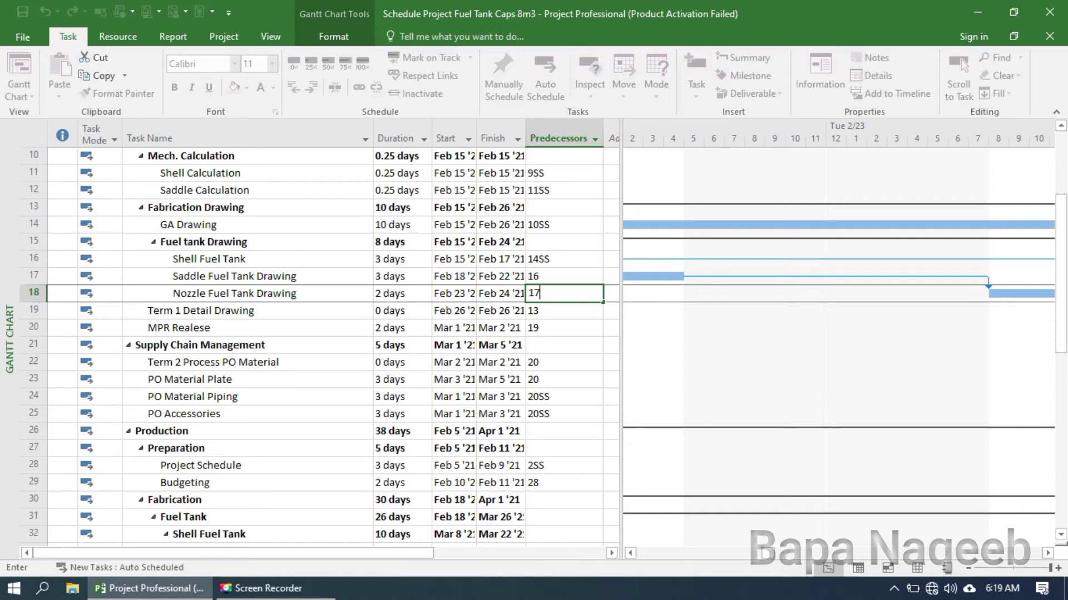
key(Return)
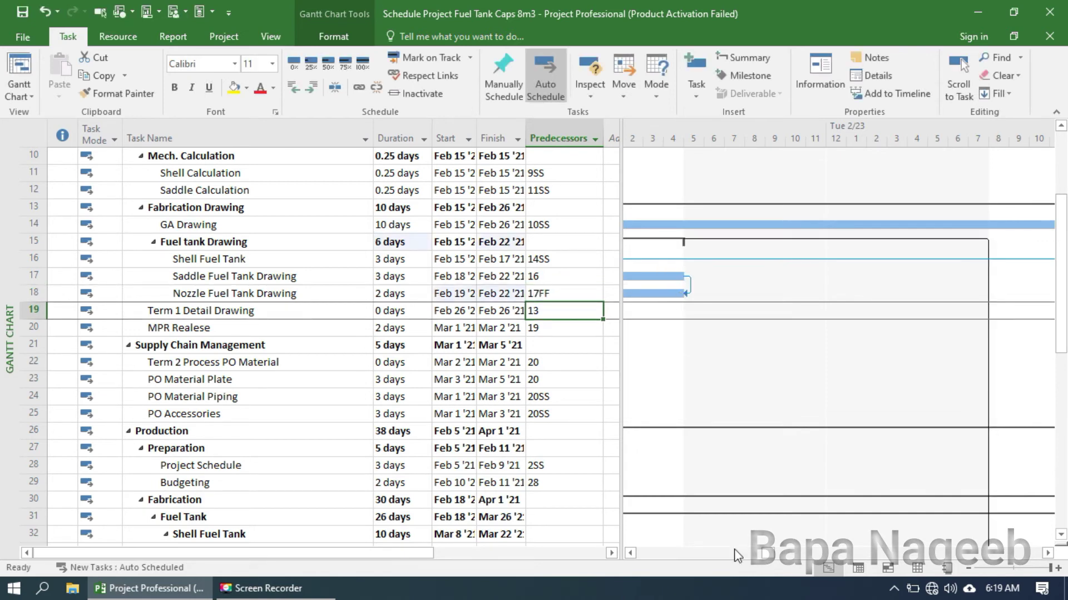
click(636, 554)
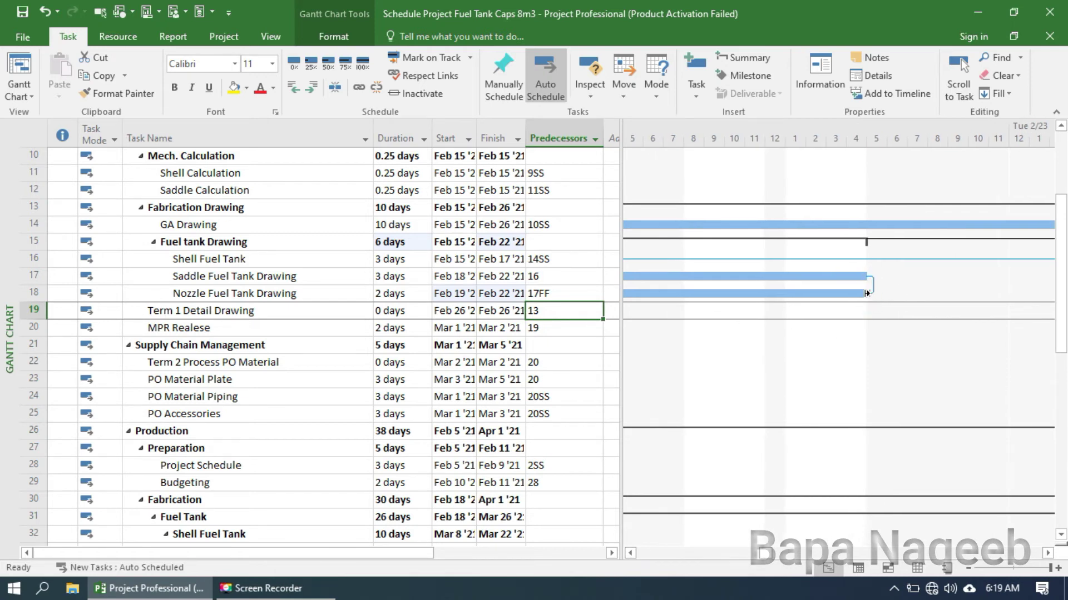
click(553, 294)
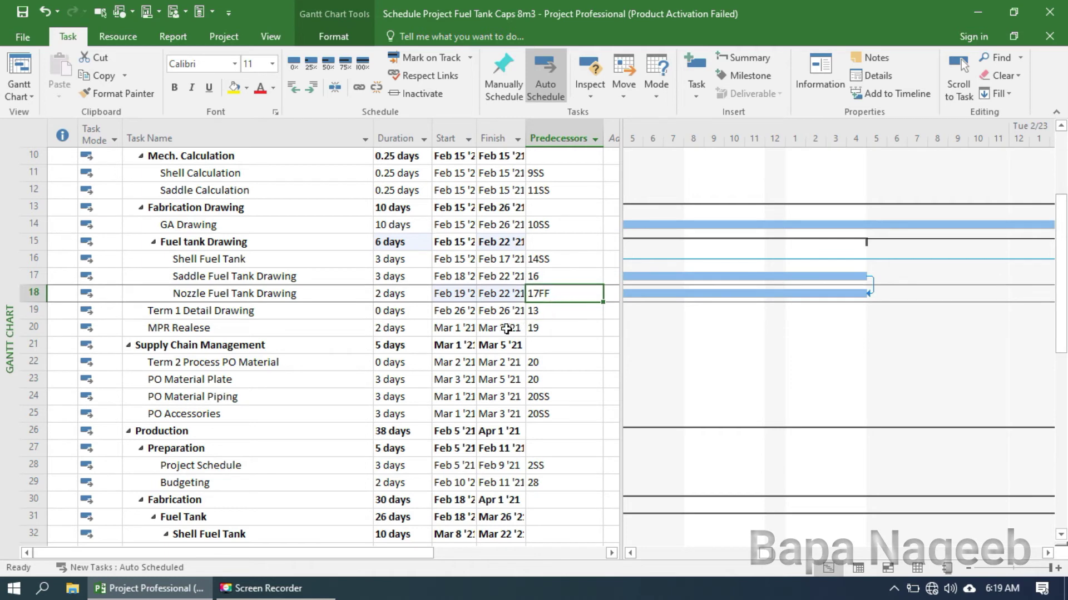
Set the duration of Saddle Fuel Tank Drawing to 5 days and check the finish-to-finish link in the Gantt chart.
click(398, 277)
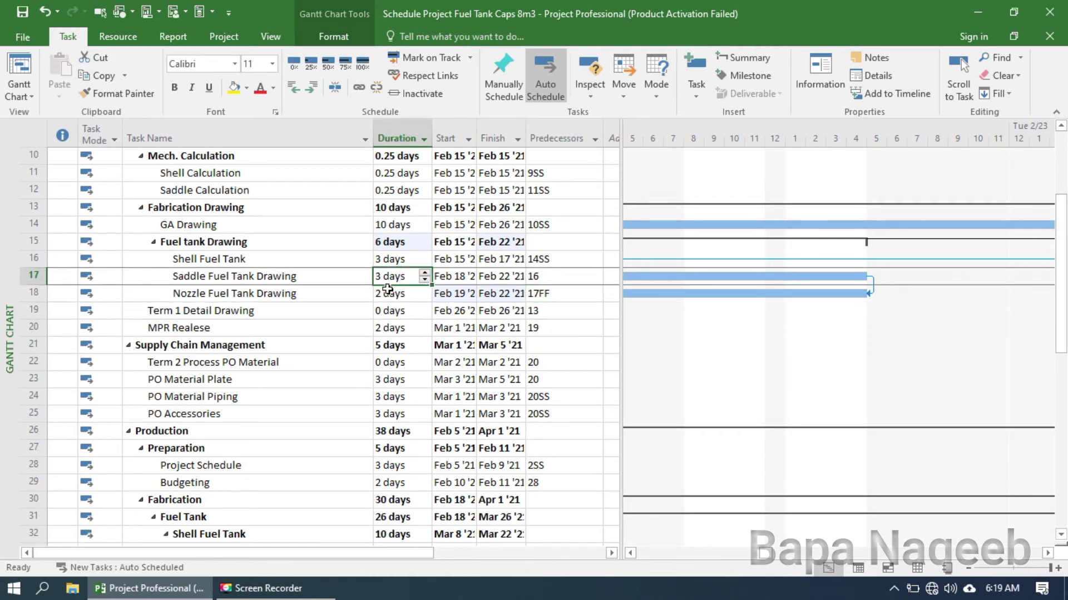
click(424, 273)
click(425, 273)
key(Return)
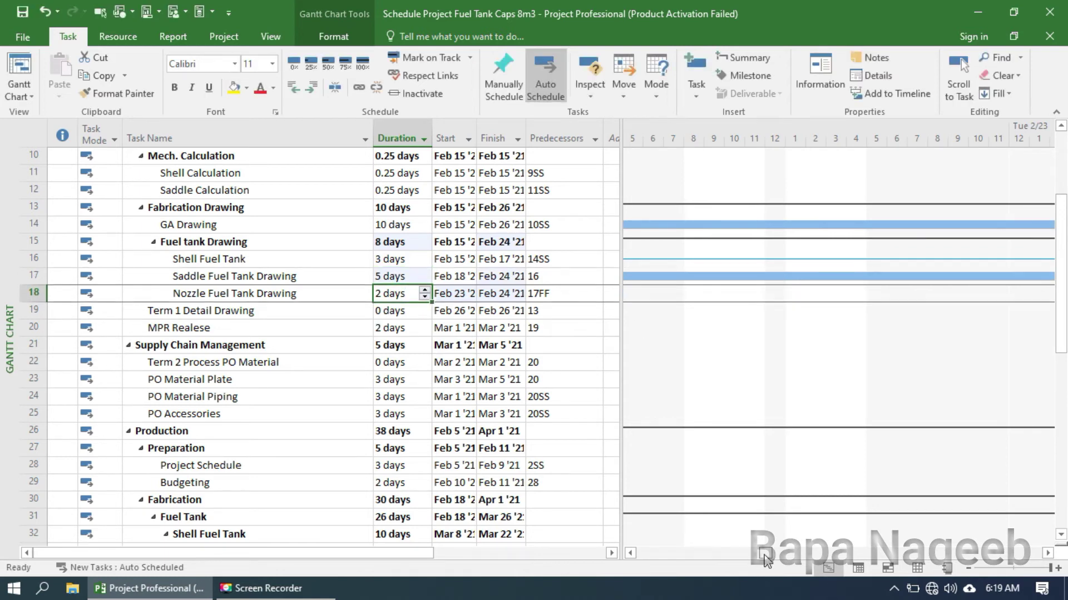
drag(766, 559, 780, 558)
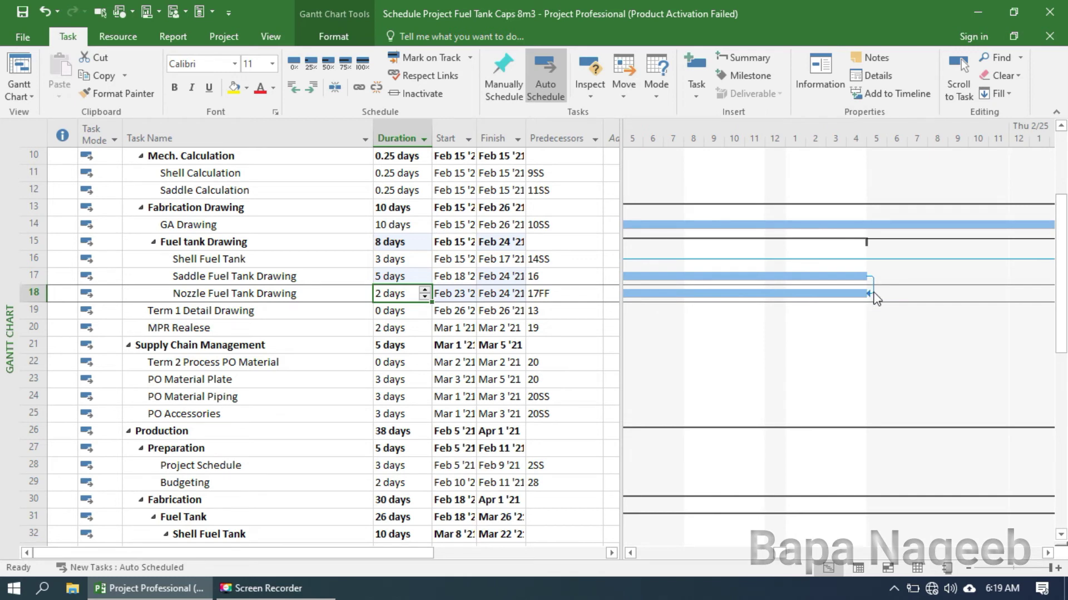
mouse_move(874, 298)
click(407, 275)
click(404, 292)
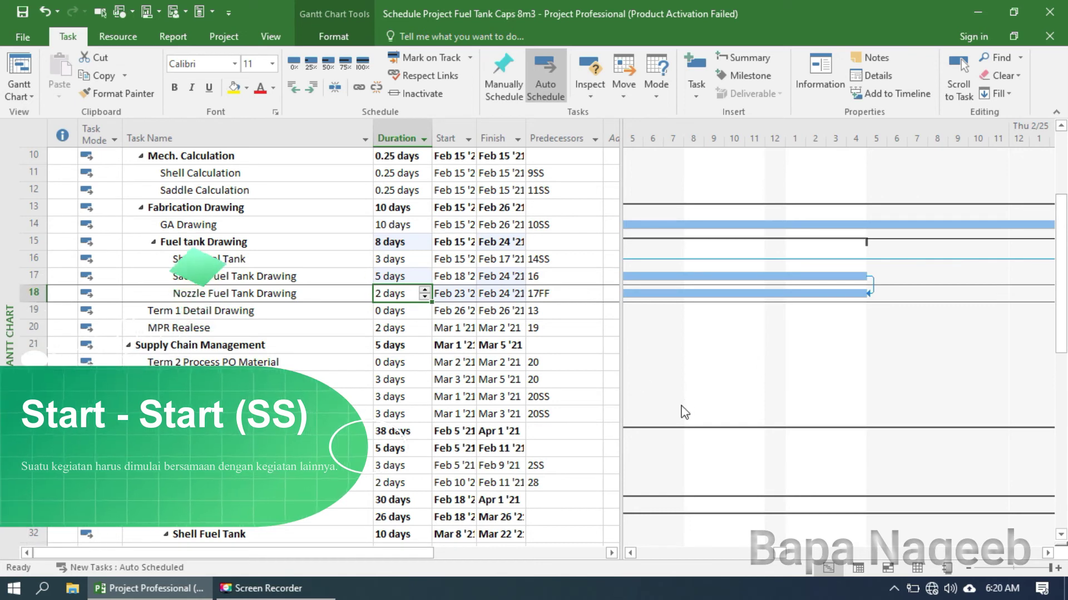
Set the predecessor of Nozzle Fuel Tank Drawing to 17SS and bring its start-to-start link into view in the Gantt chart.
click(560, 296)
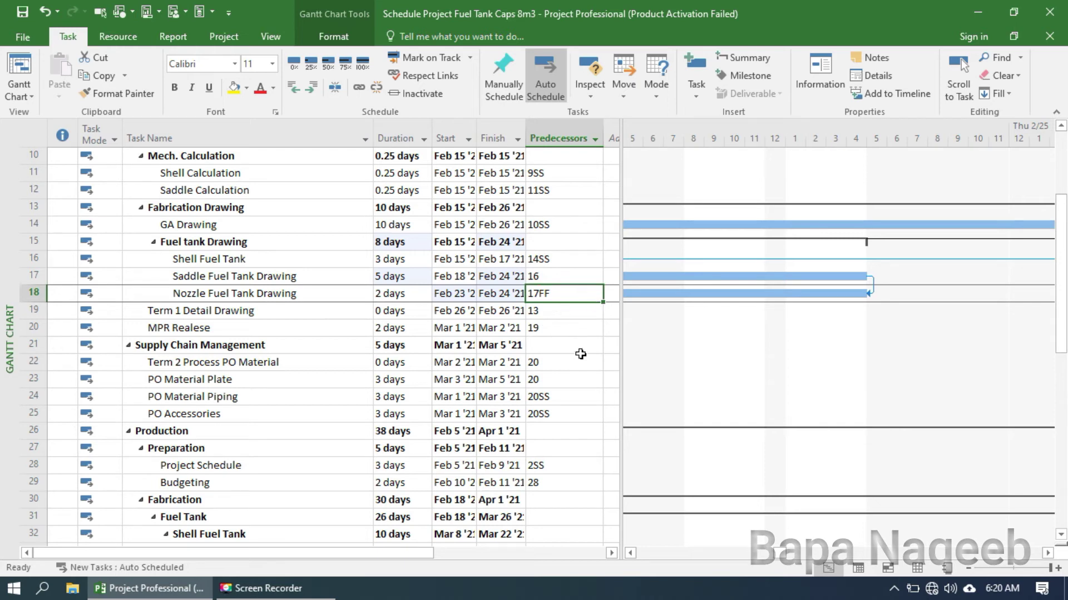
key(F2)
key(BackSpace)
key(BackSpace)
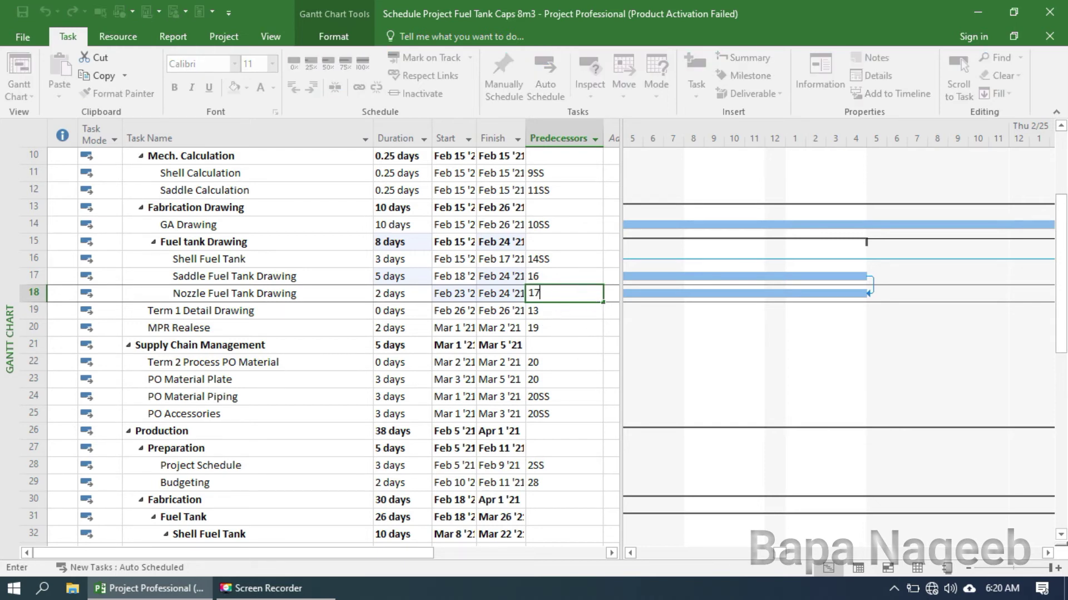
text(ss)
key(Return)
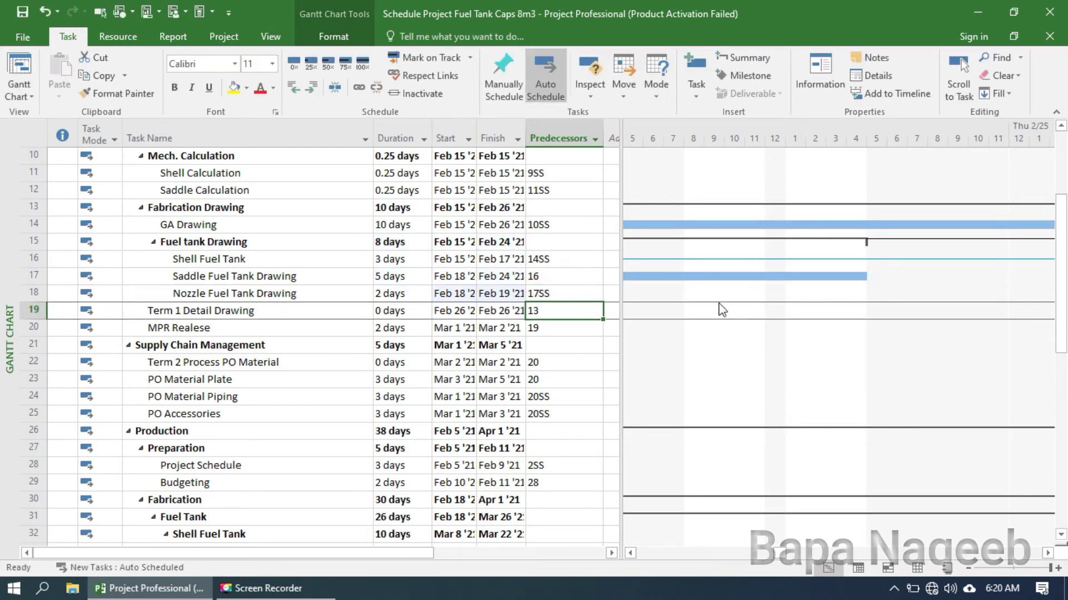
click(742, 275)
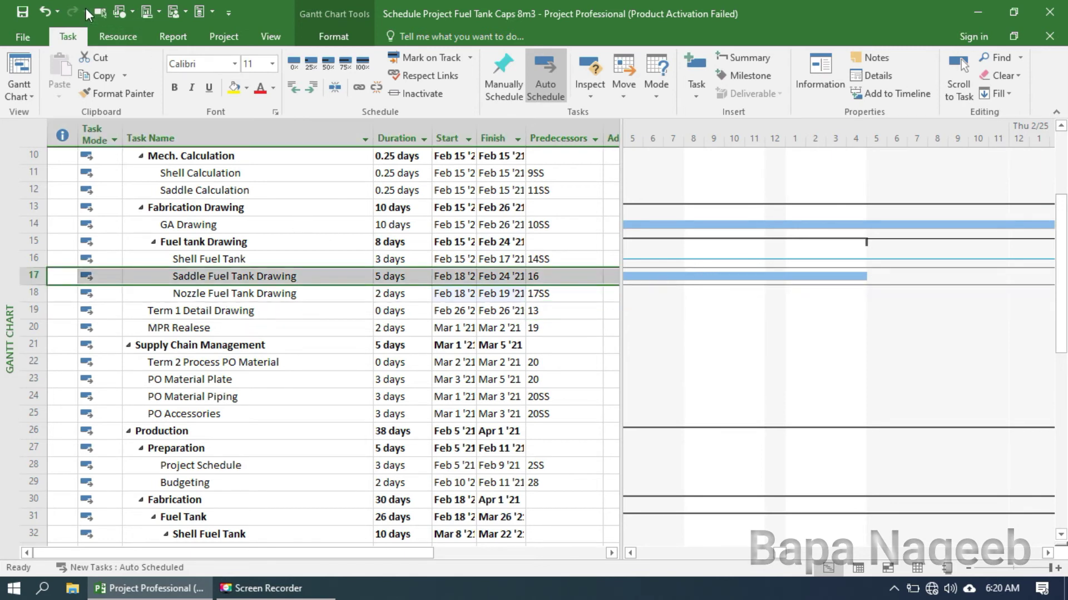
click(101, 12)
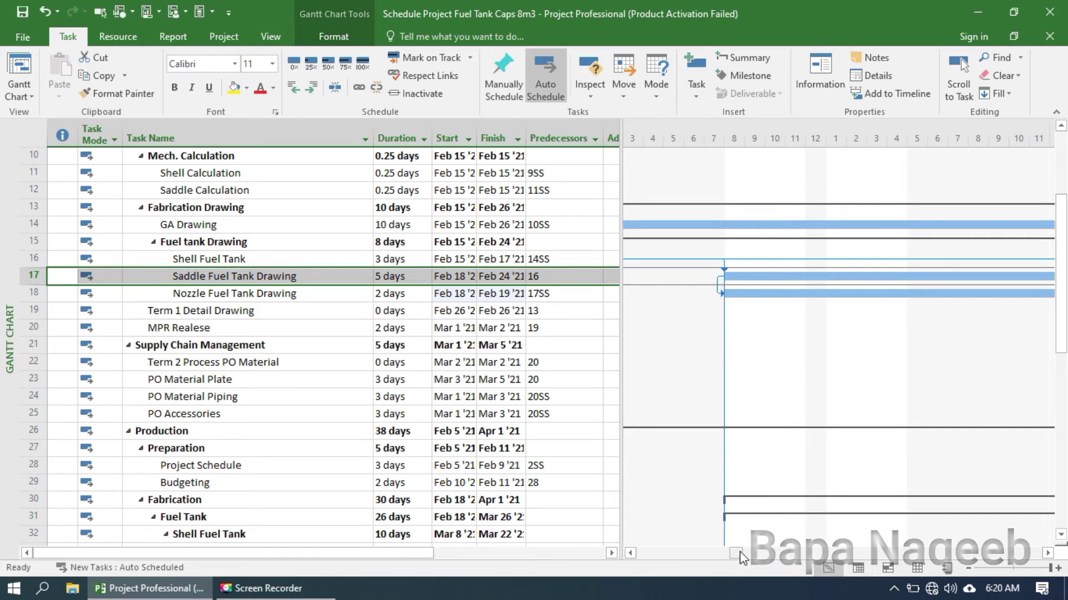
mouse_move(737, 553)
mouse_down()
mouse_move(765, 553)
mouse_move(707, 555)
mouse_move(717, 555)
mouse_up()
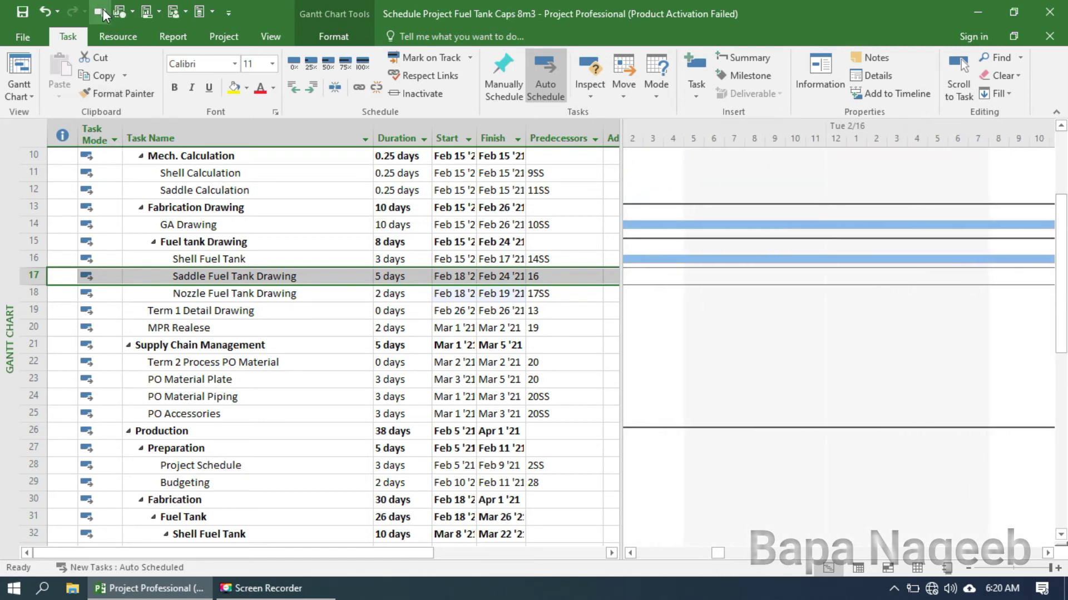
key(ctrl+shift+F5)
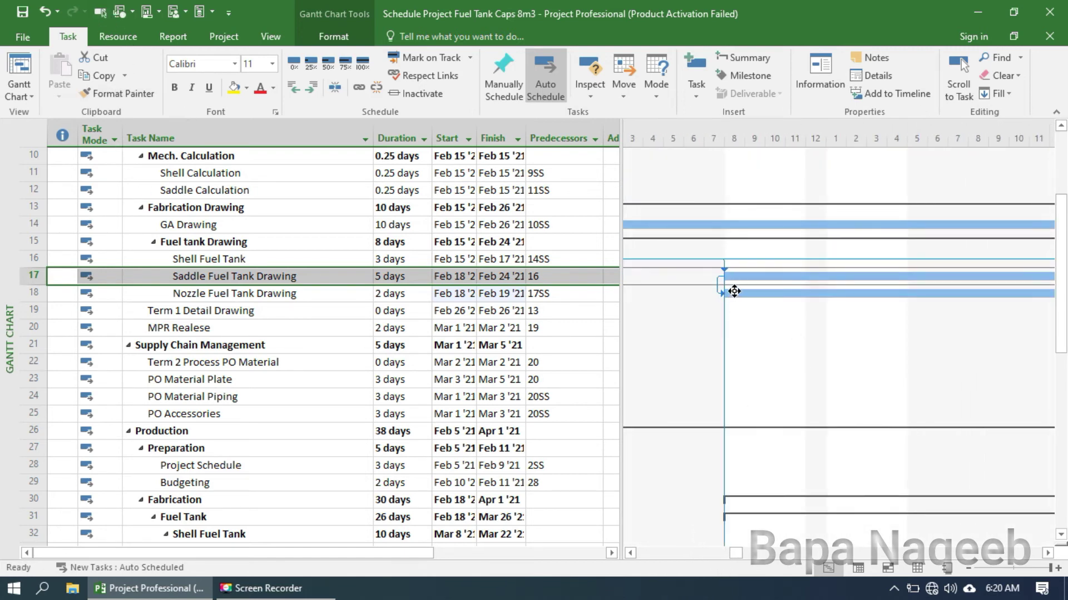
click(733, 293)
Set the duration of Nozzle Fuel Tank Drawing to 3 days.
click(401, 293)
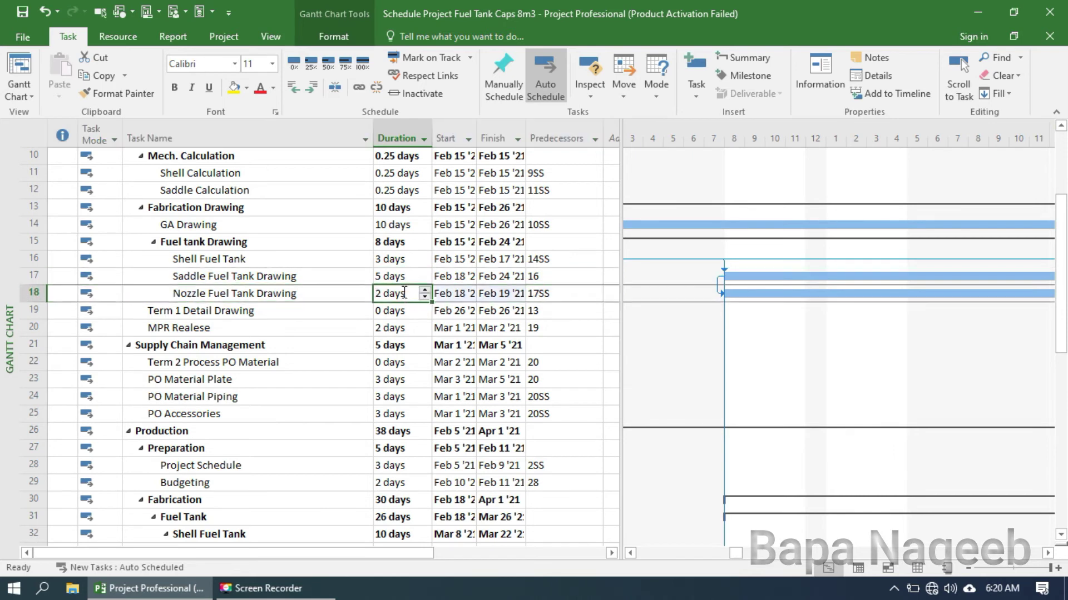
click(401, 276)
click(398, 294)
click(425, 290)
click(408, 313)
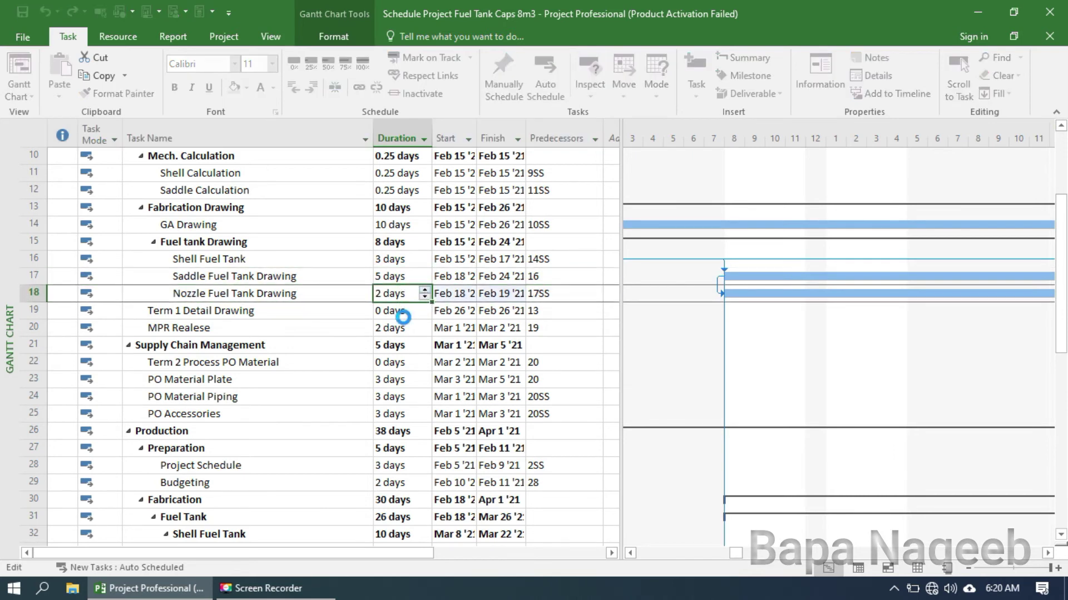
click(407, 295)
click(405, 276)
click(398, 297)
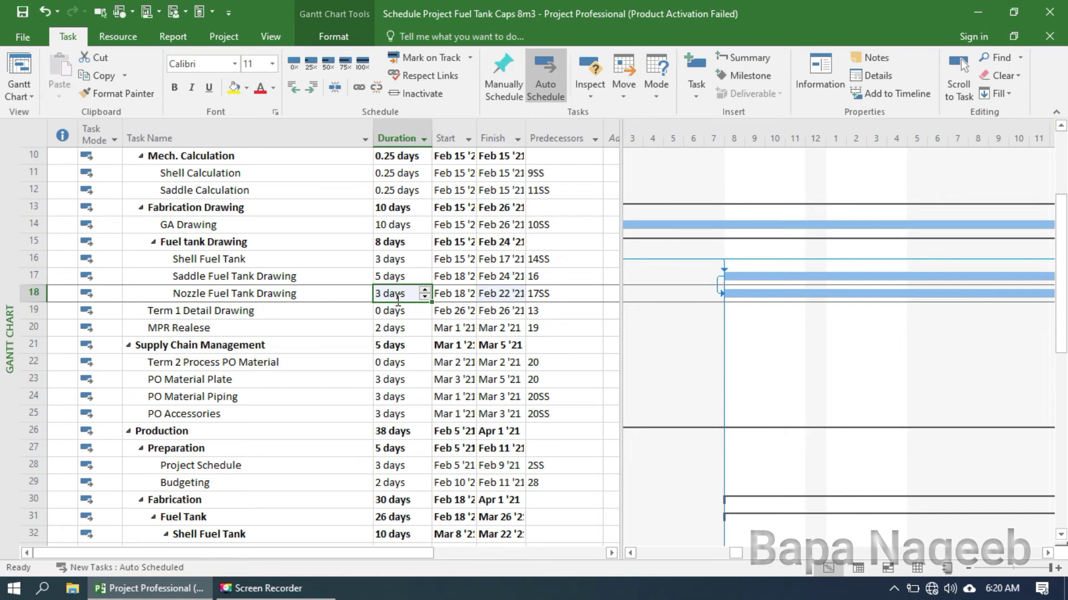
click(562, 298)
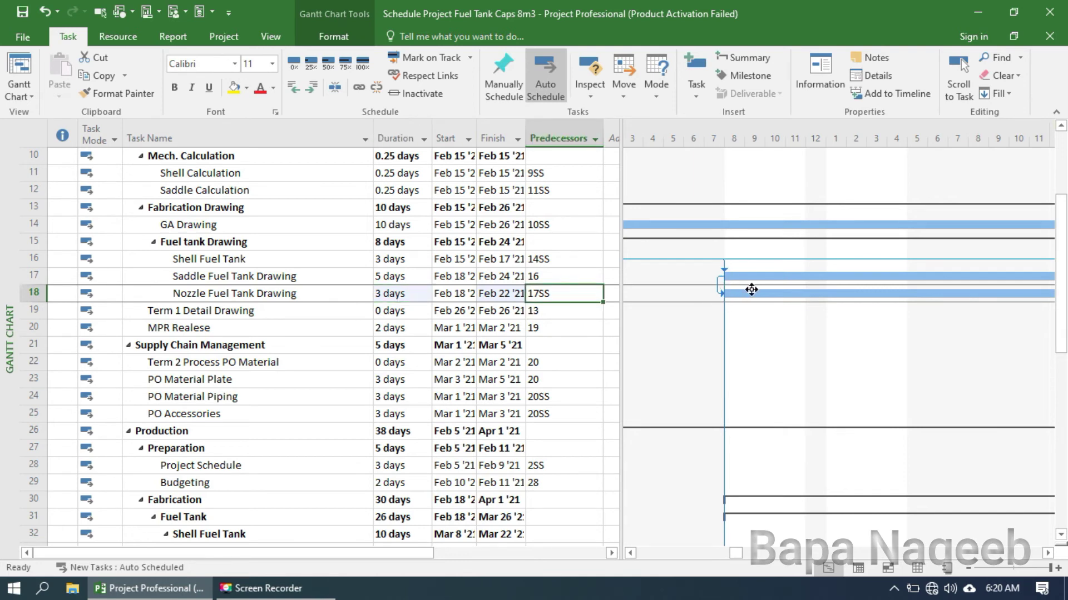
click(389, 295)
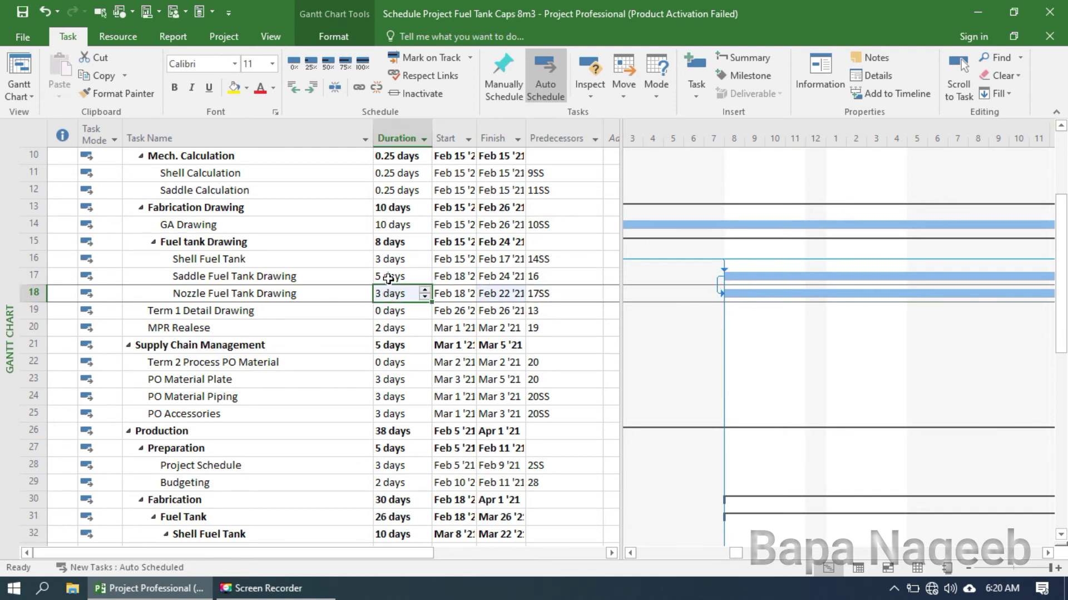
click(390, 278)
click(391, 295)
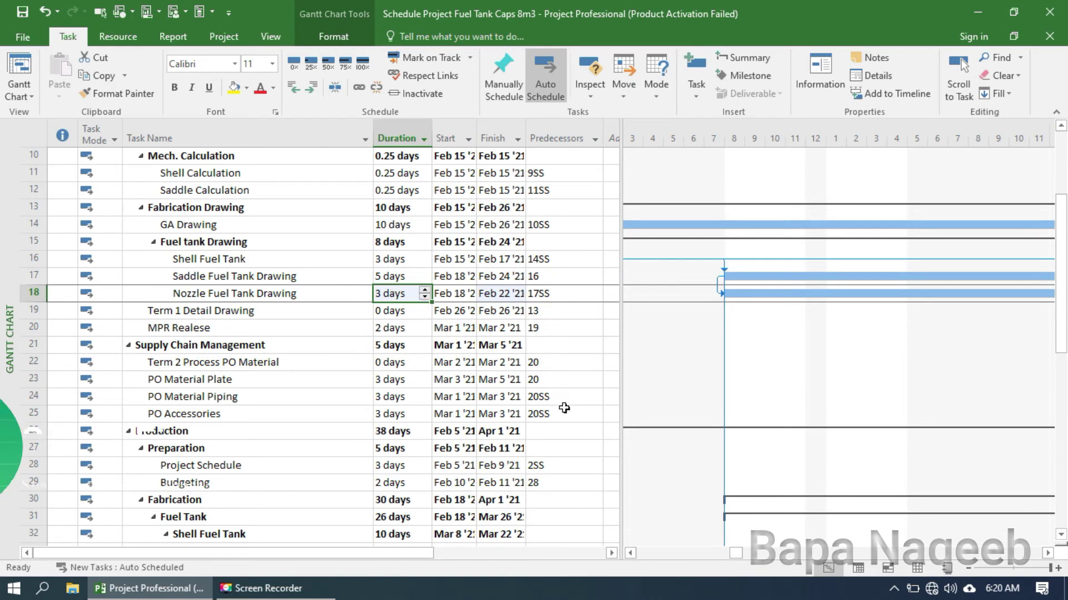
Change the link of Nozzle Fuel Tank Drawing to start-to-finish by setting its predecessor to 17SF.
click(546, 293)
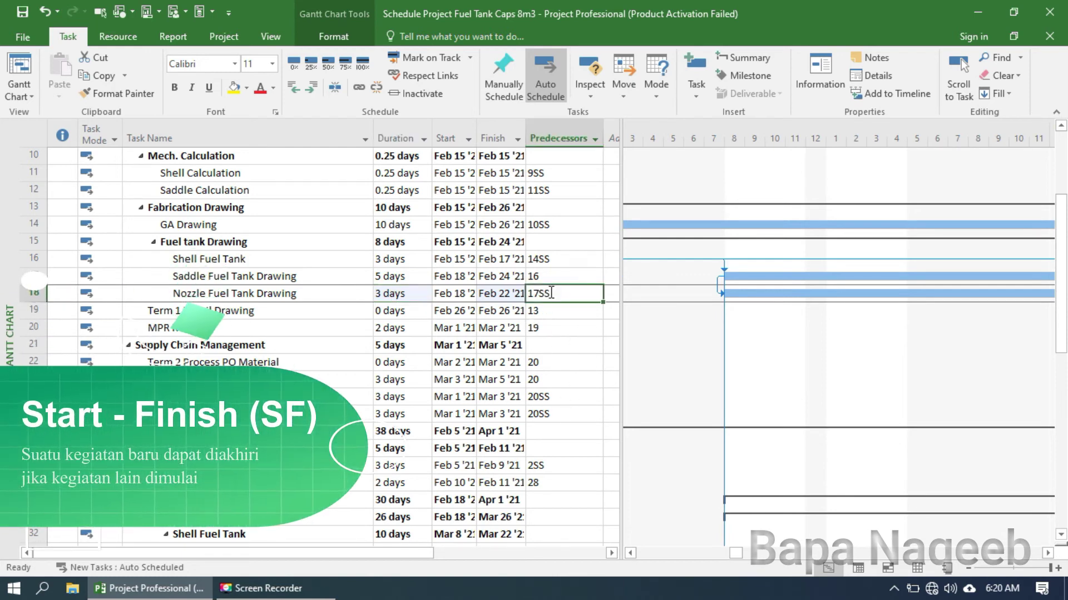
text(17)
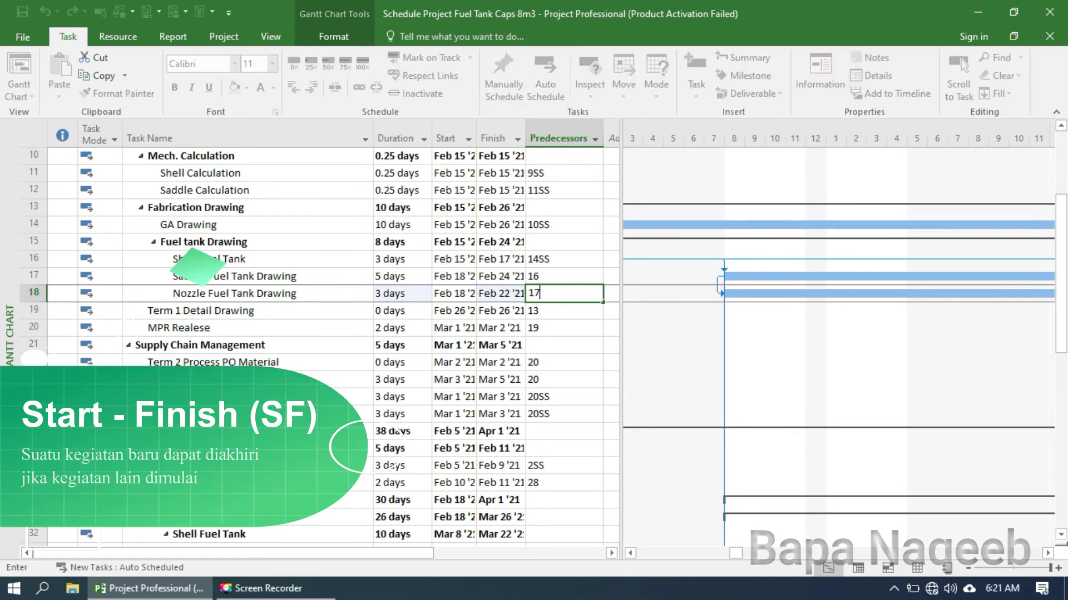
text(sf)
key(Return)
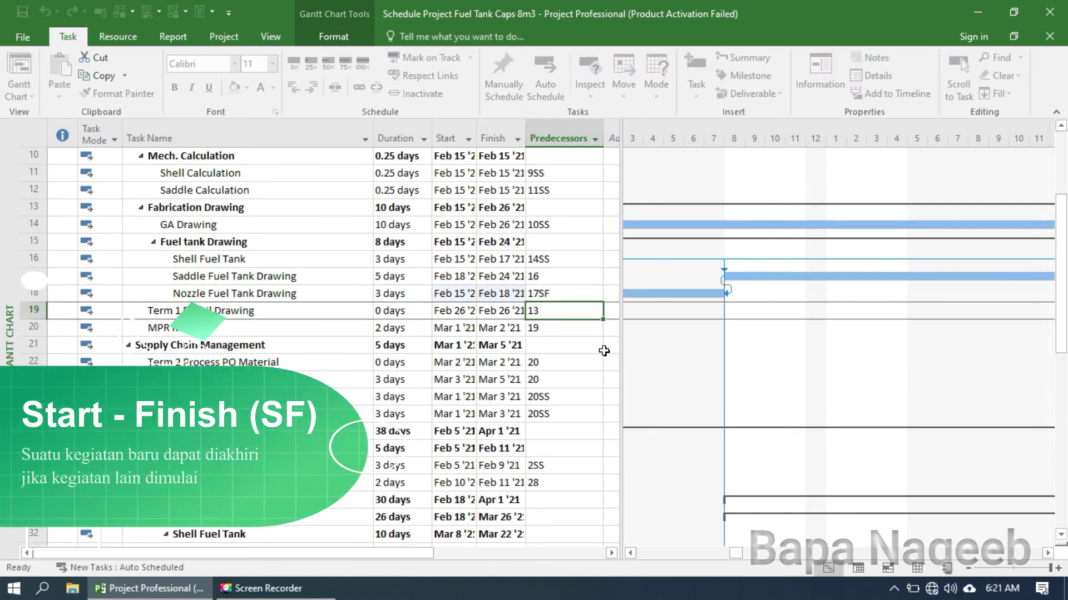
Examine the start-to-finish relation between the predecessors of Saddle Fuel Tank Drawing and Nozzle Fuel Tank Drawing.
click(565, 293)
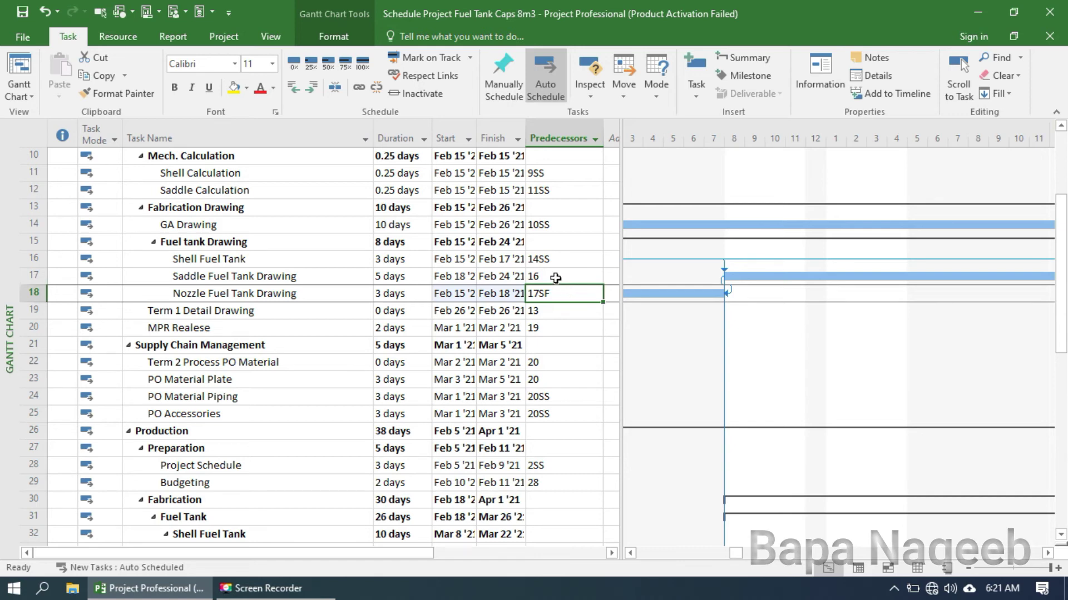
click(556, 277)
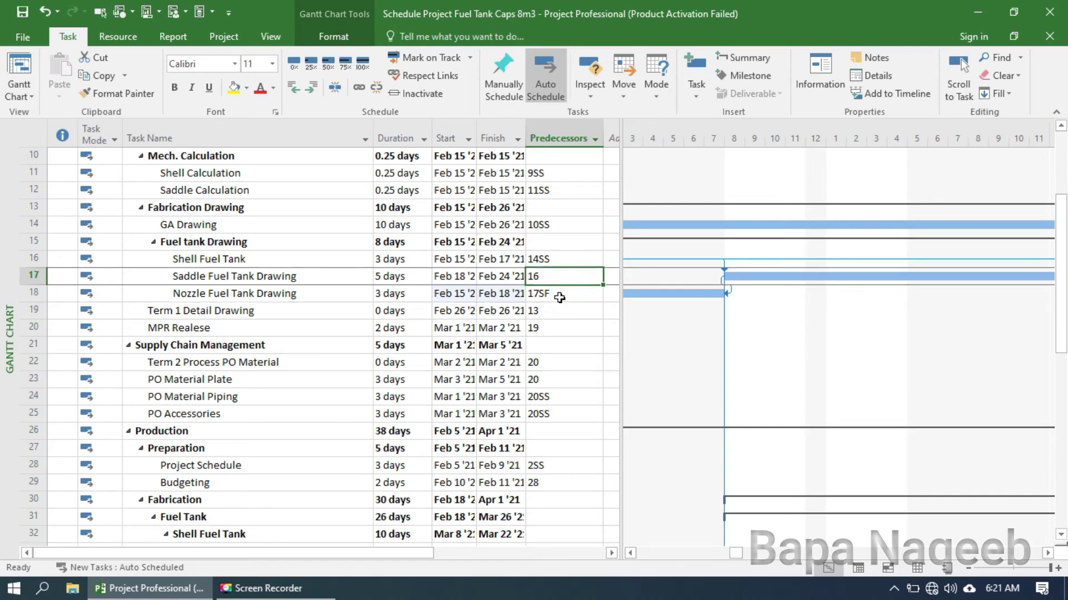
click(557, 295)
click(556, 277)
click(557, 295)
click(557, 278)
click(539, 291)
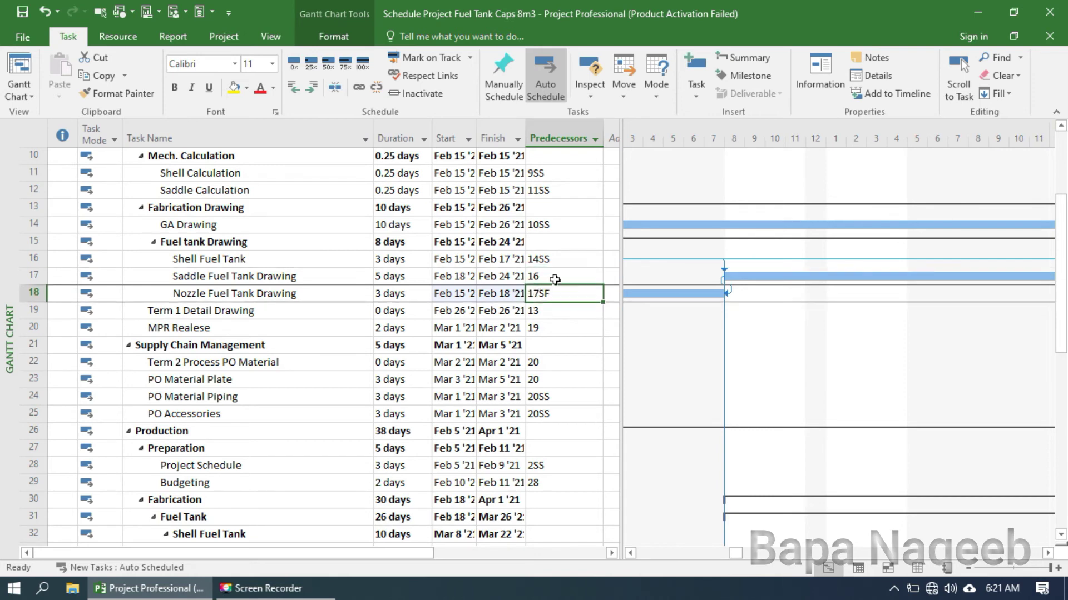
click(558, 272)
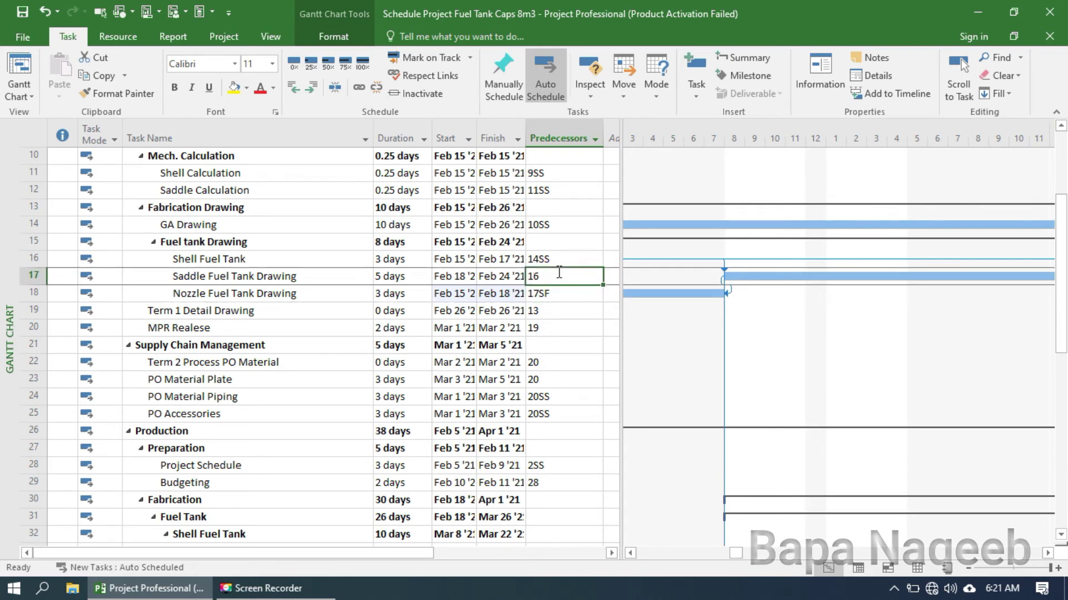
Set the duration of Shell Fuel Tank to 4 days and bring the start-to-finish link of Nozzle Fuel Tank Drawing into view in the Gantt chart.
scroll(553, 275, up, 2)
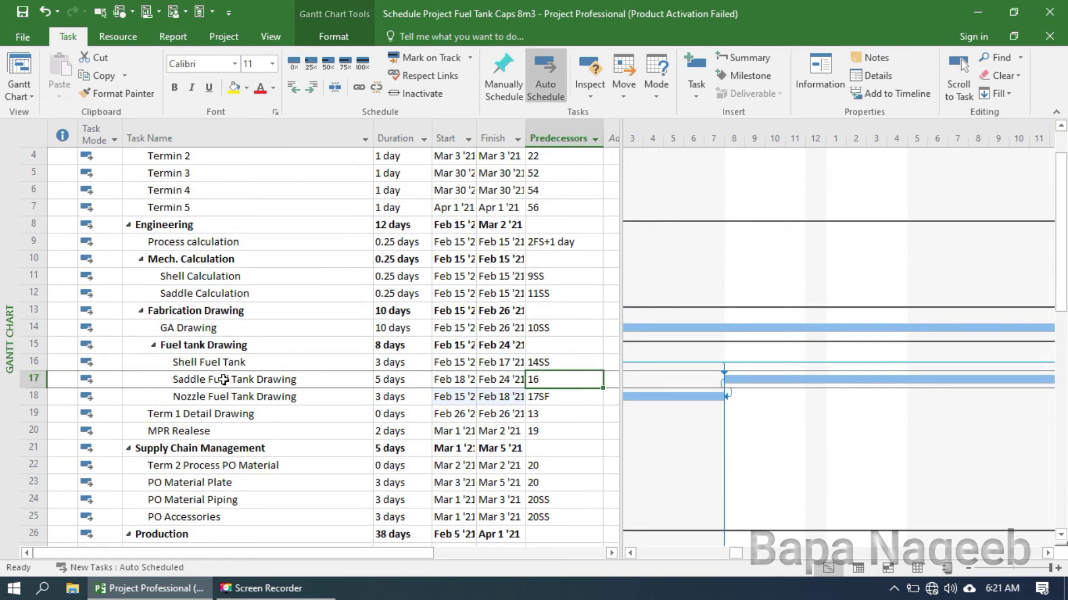
click(395, 362)
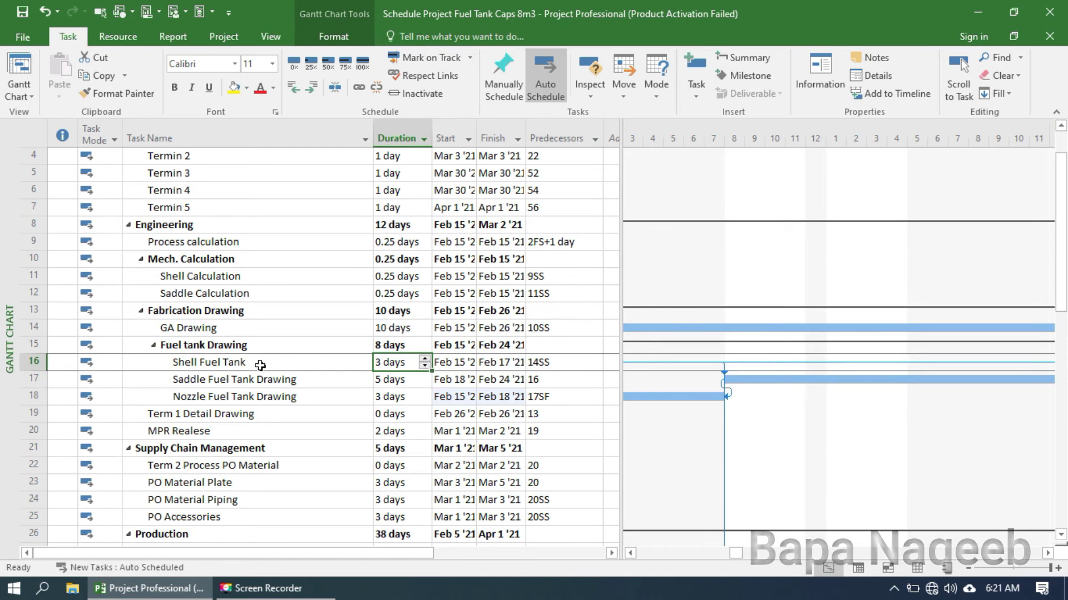
click(424, 360)
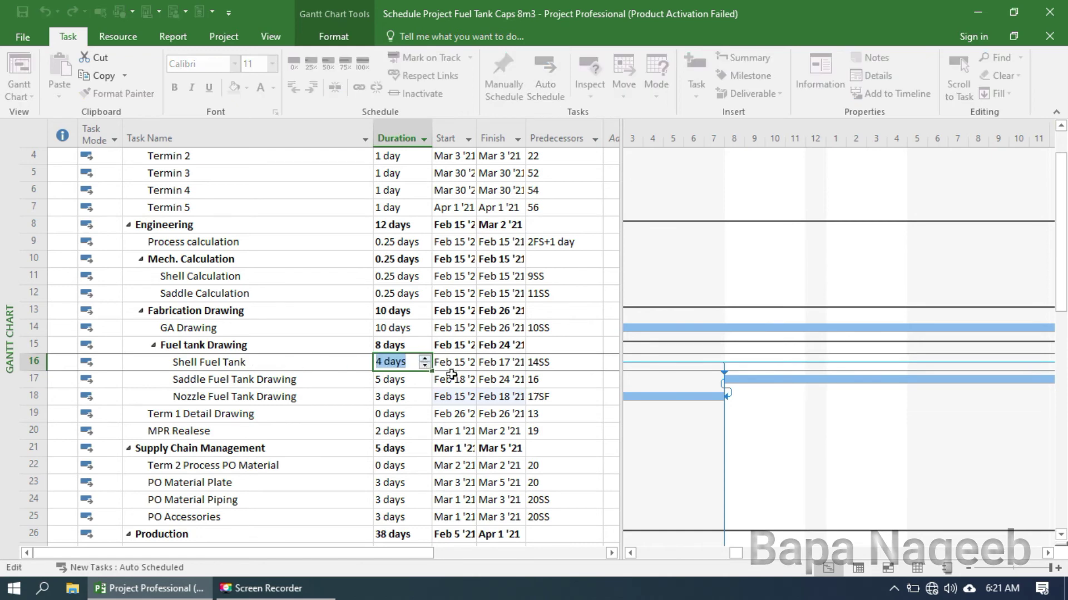
click(471, 381)
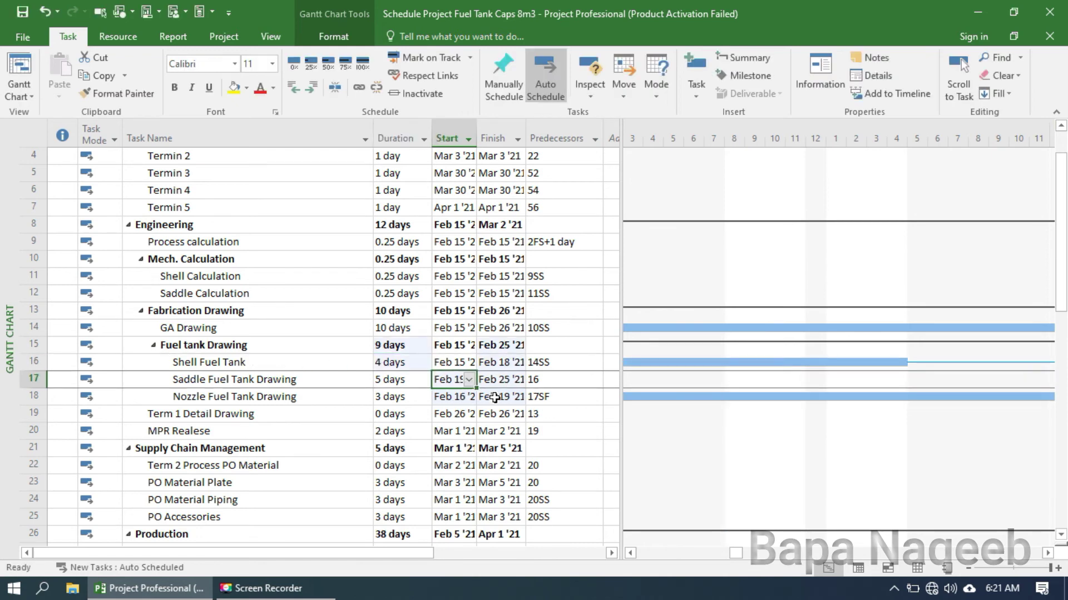
click(273, 398)
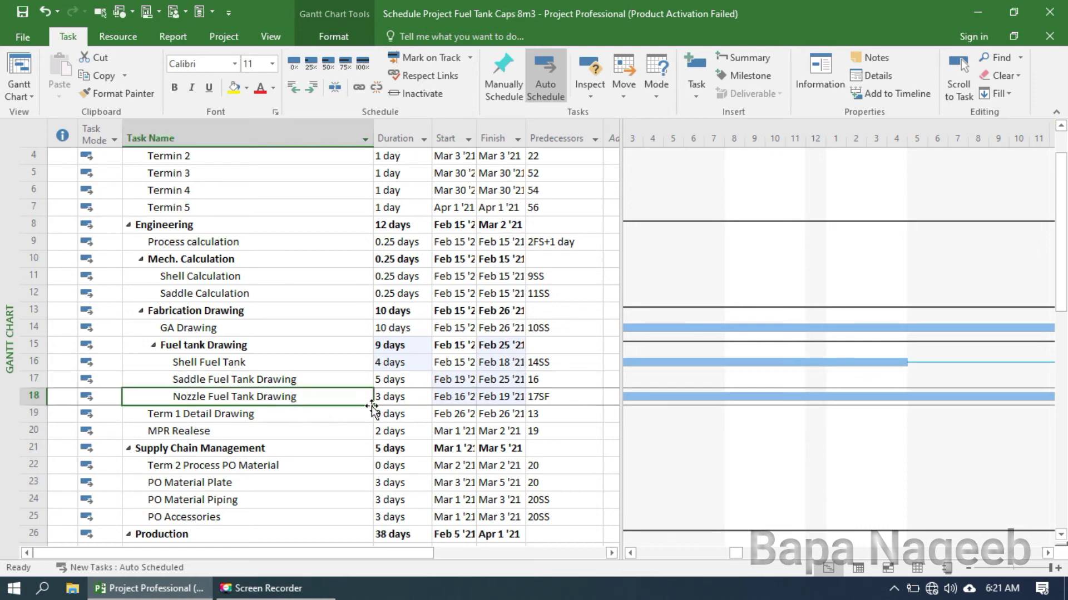
click(555, 397)
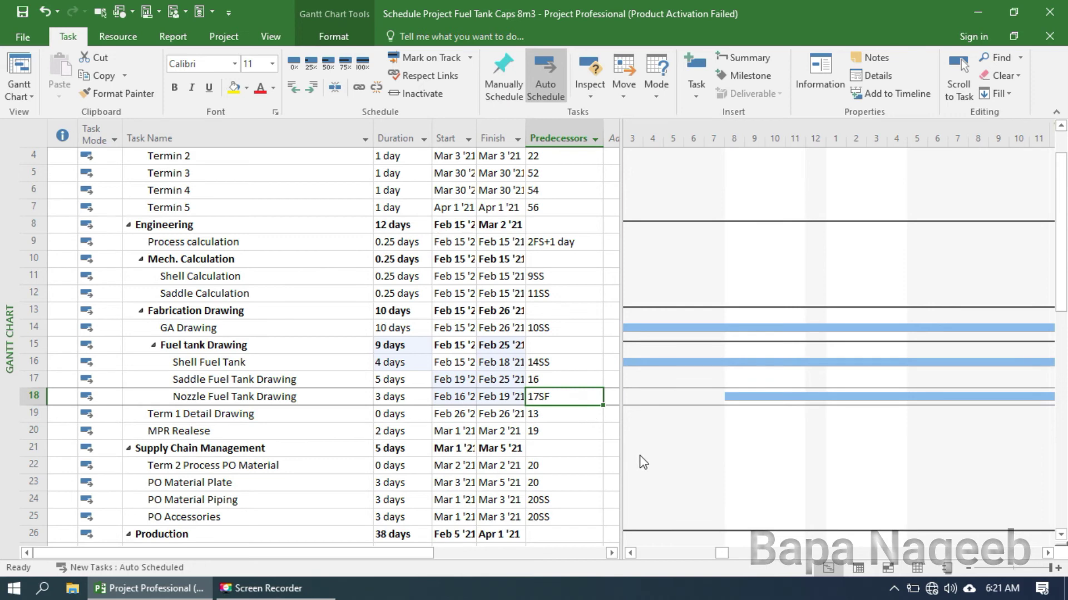
mouse_move(718, 550)
mouse_down()
mouse_move(754, 550)
mouse_move(739, 550)
mouse_up()
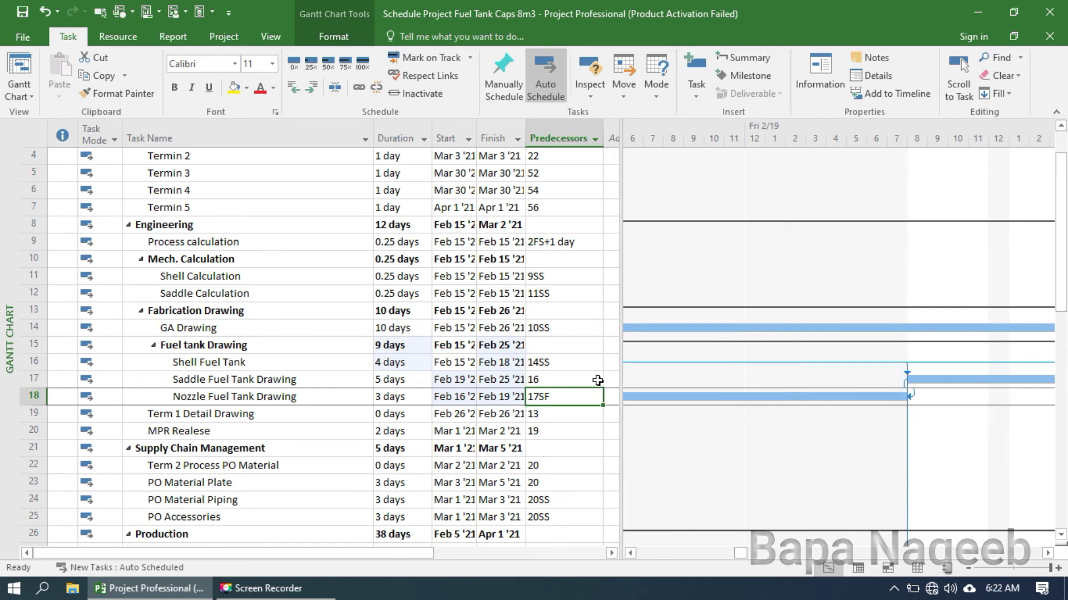
click(557, 382)
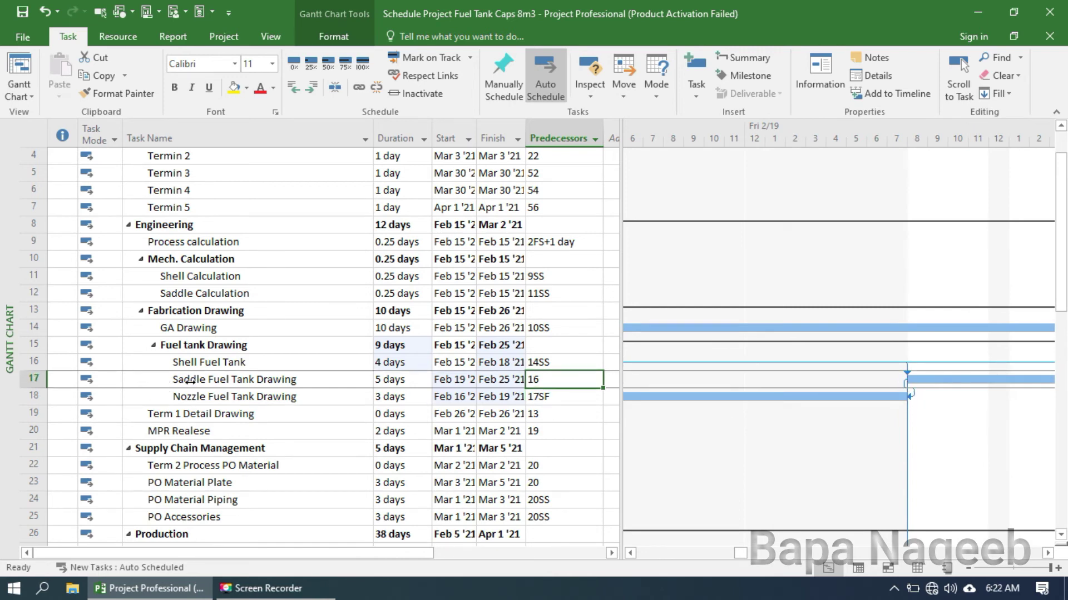
click(562, 397)
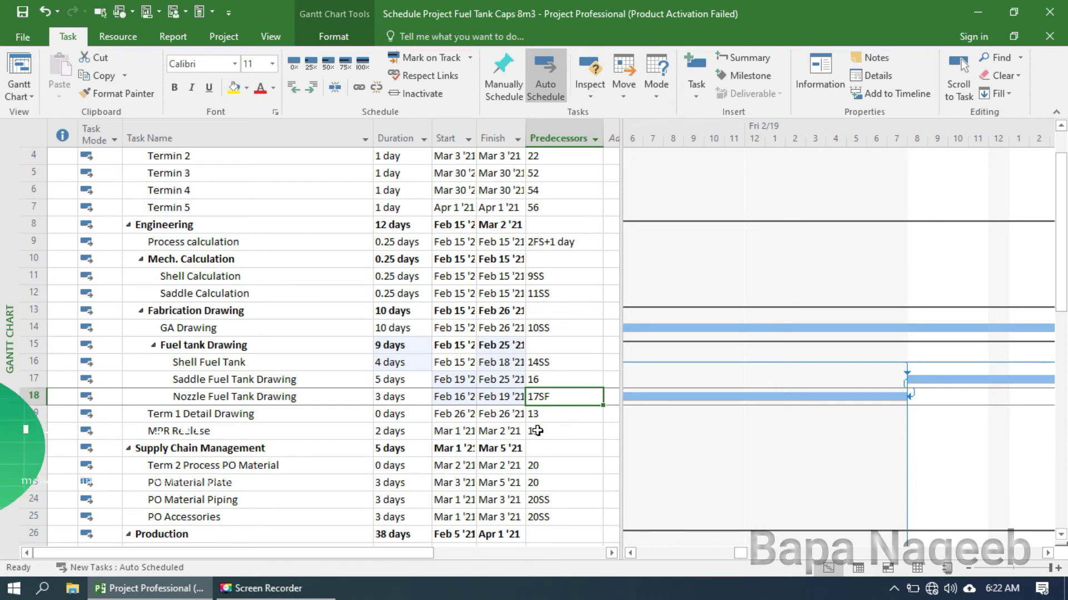
Examine the negative lag in the predecessor of Visual & Dimentional and locate its predecessor task, Saddle Fuel Tank.
scroll(538, 431, down, 3)
scroll(538, 431, down, 6)
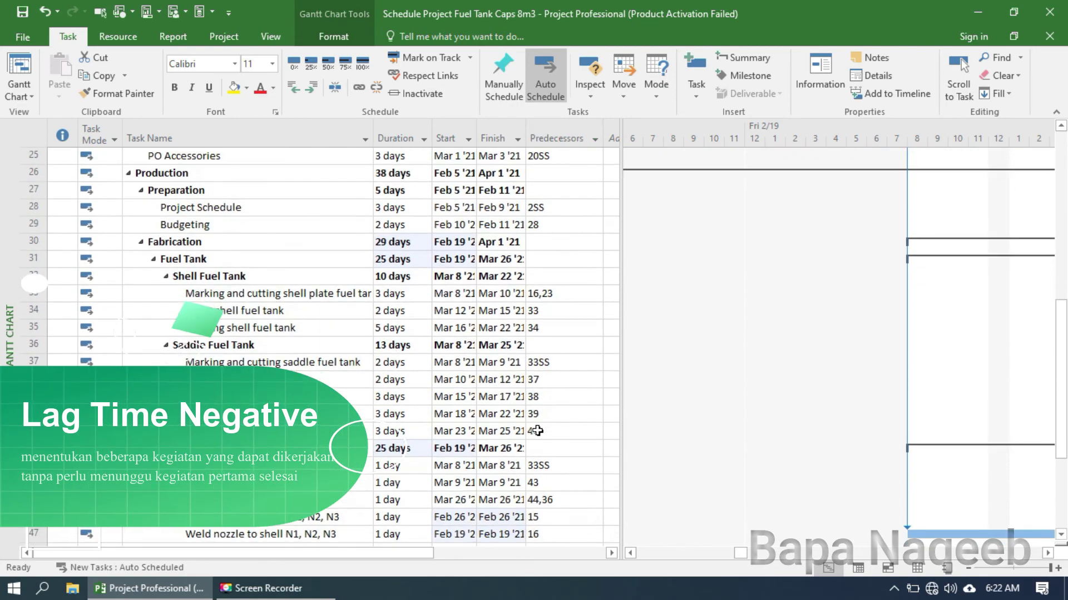
scroll(541, 462, down, 3)
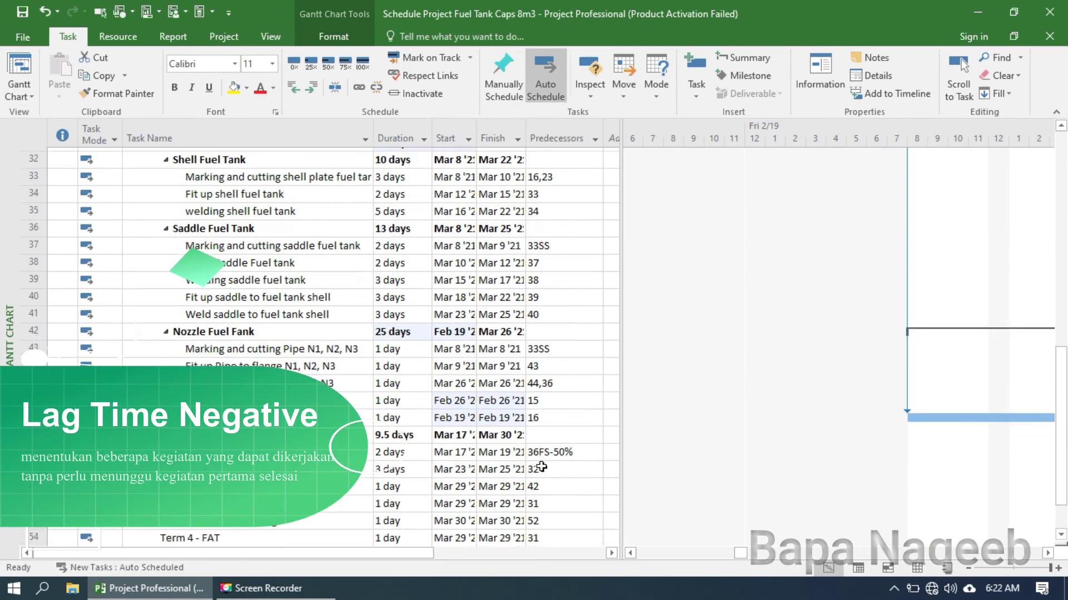
click(562, 313)
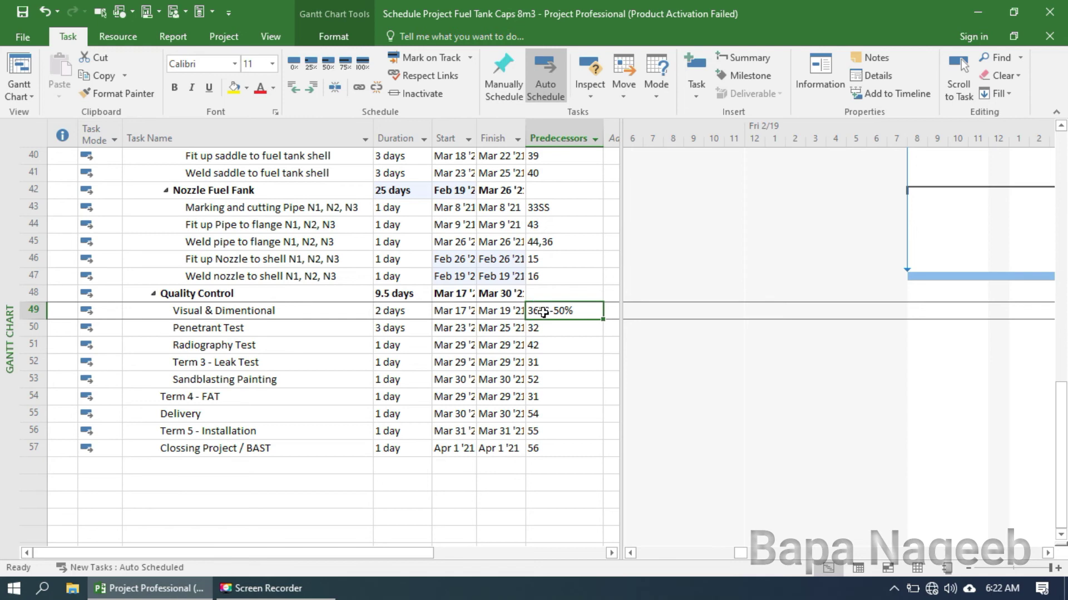
scroll(547, 326, up, 2)
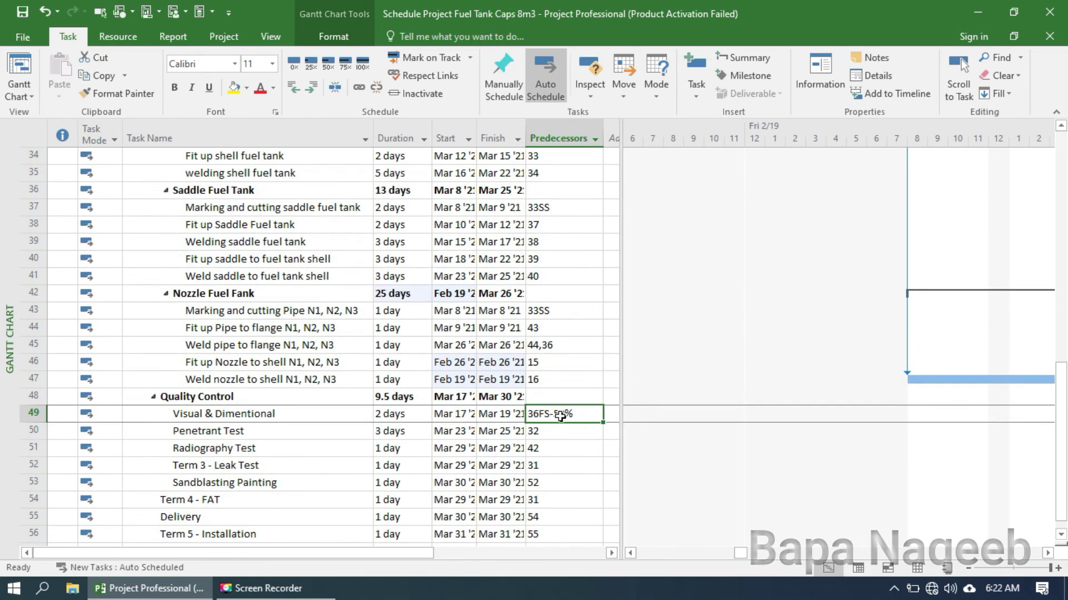
scroll(559, 424, up, 1)
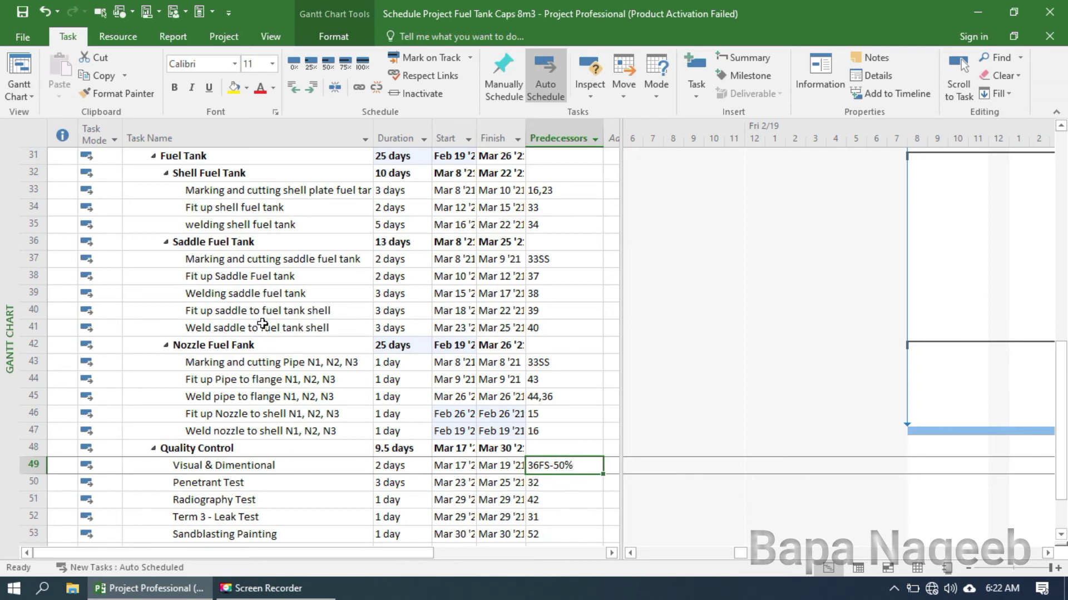
click(34, 242)
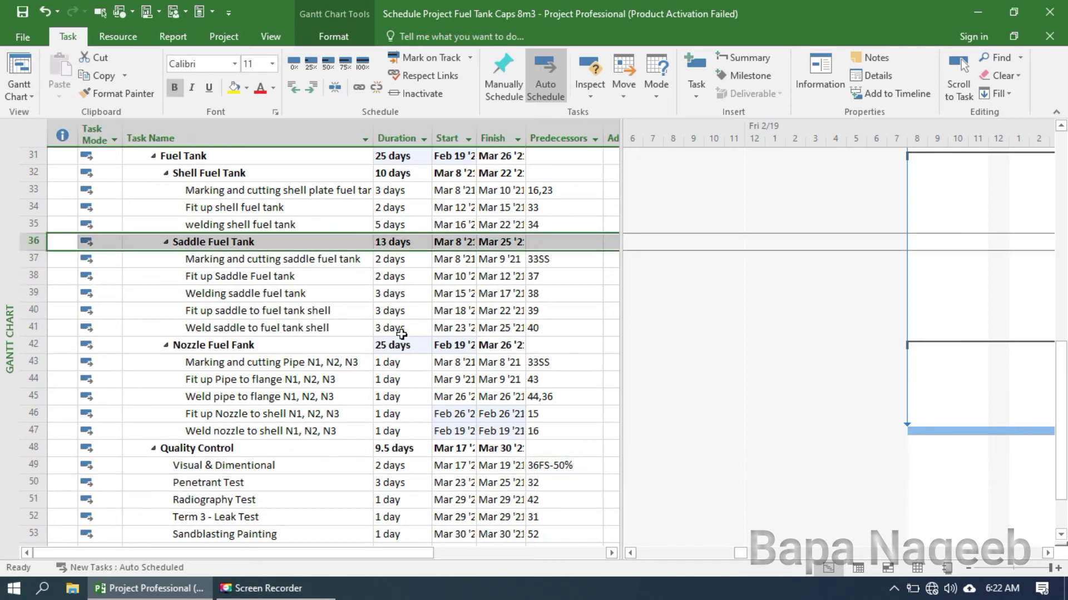
click(543, 472)
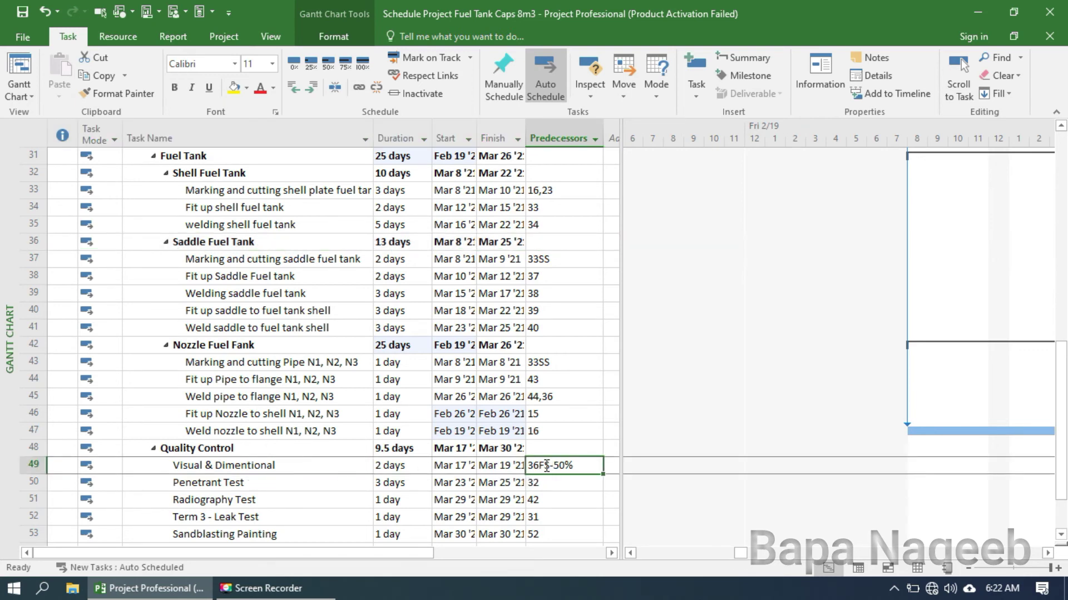
click(539, 245)
Try a negative lag in days for Visual & Dimentional with predecessor 36FS-2 days.
click(574, 465)
click(579, 467)
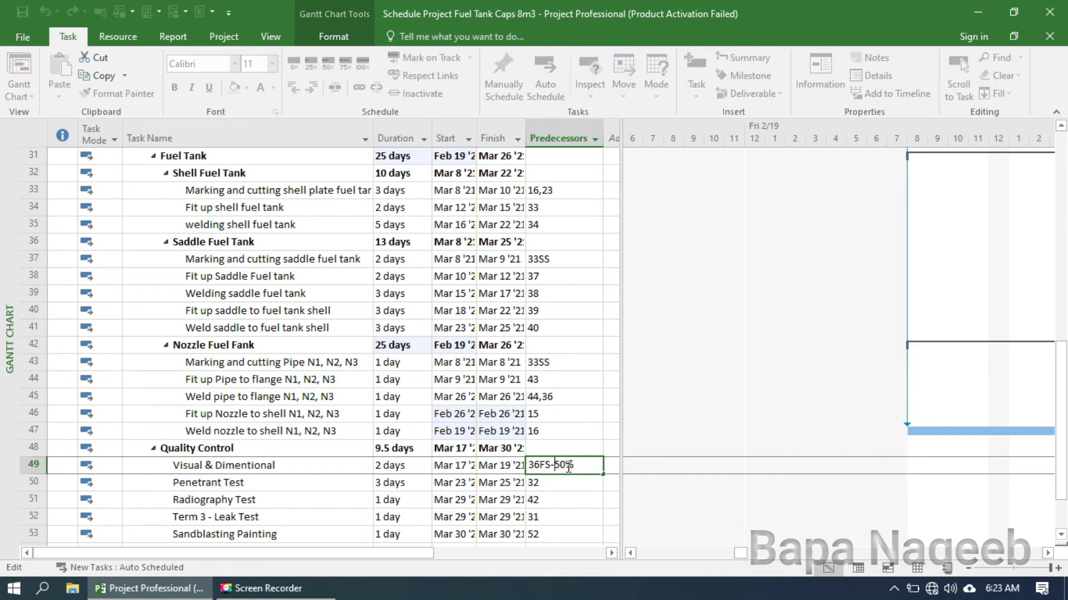
drag(555, 466, 604, 467)
text(2)
key(Return)
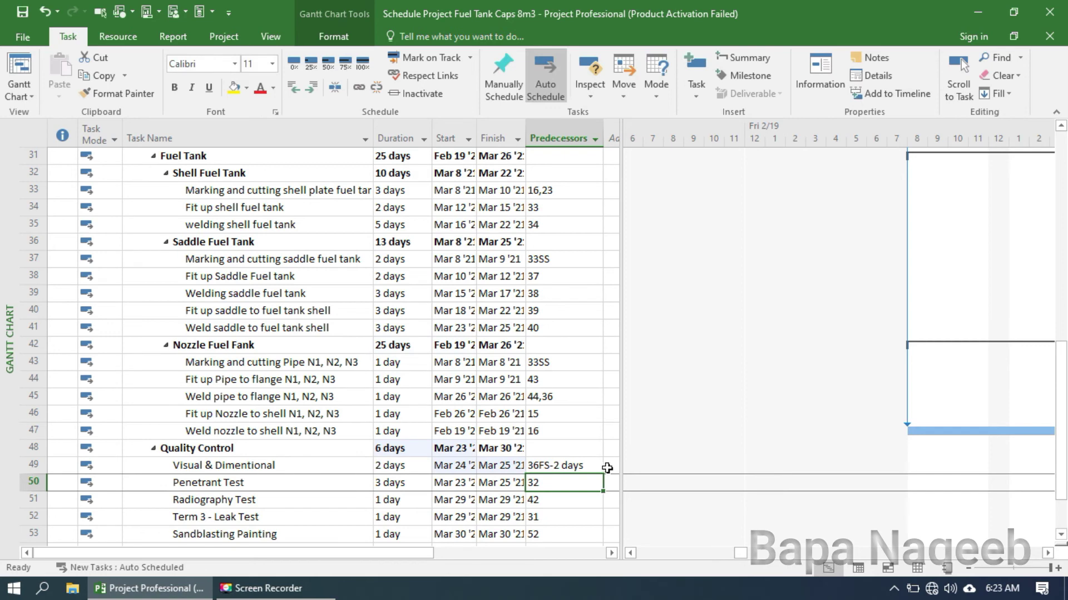
Set the lag of Visual & Dimentional to a percentage with predecessor 36FS-50%.
click(588, 462)
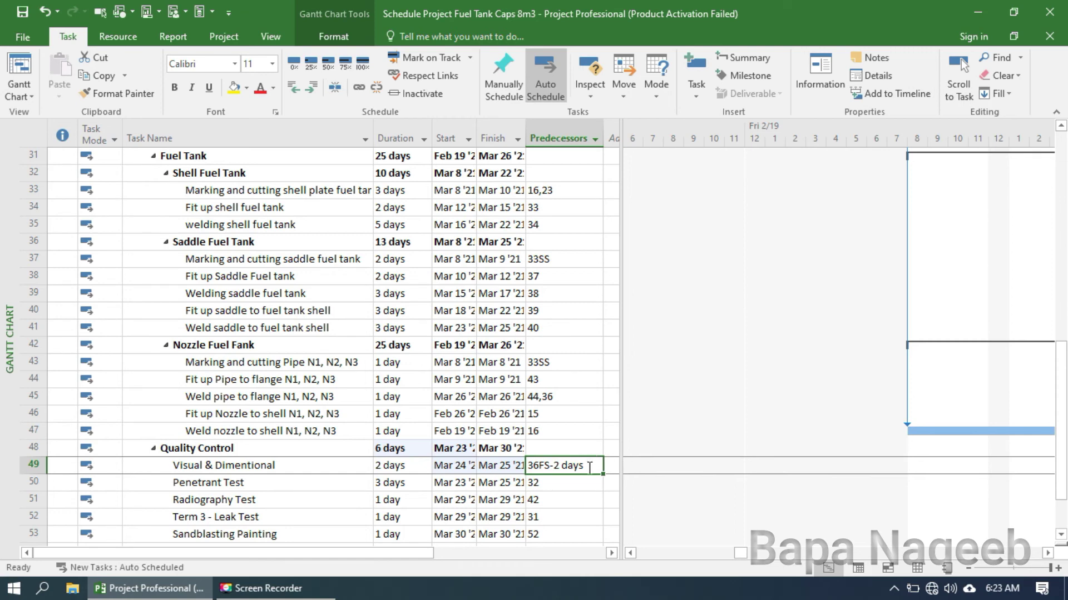
click(589, 466)
drag(556, 466, 653, 469)
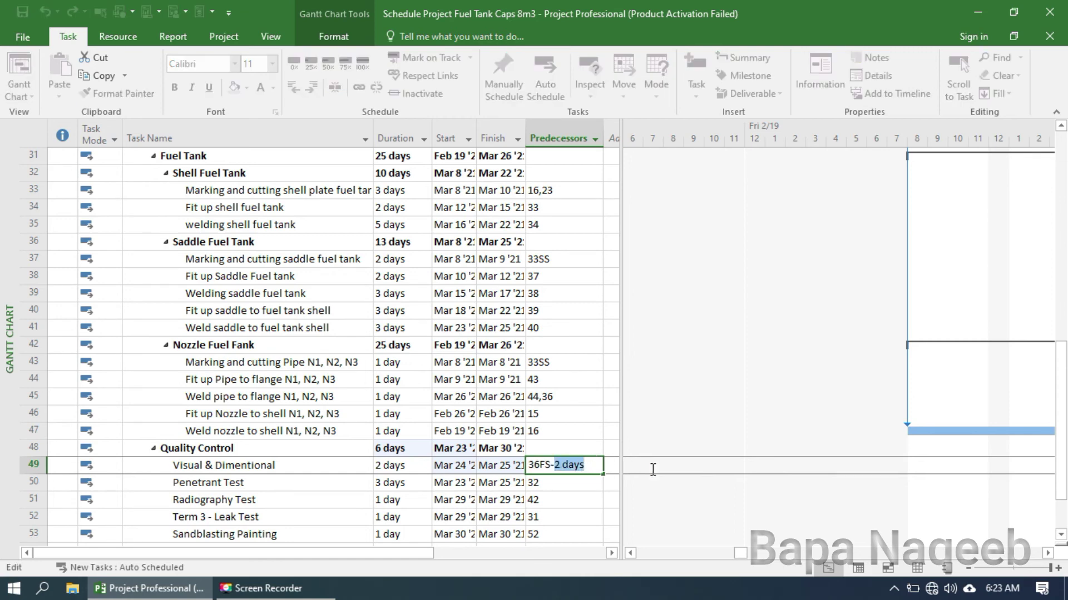
text(50)
key(Return)
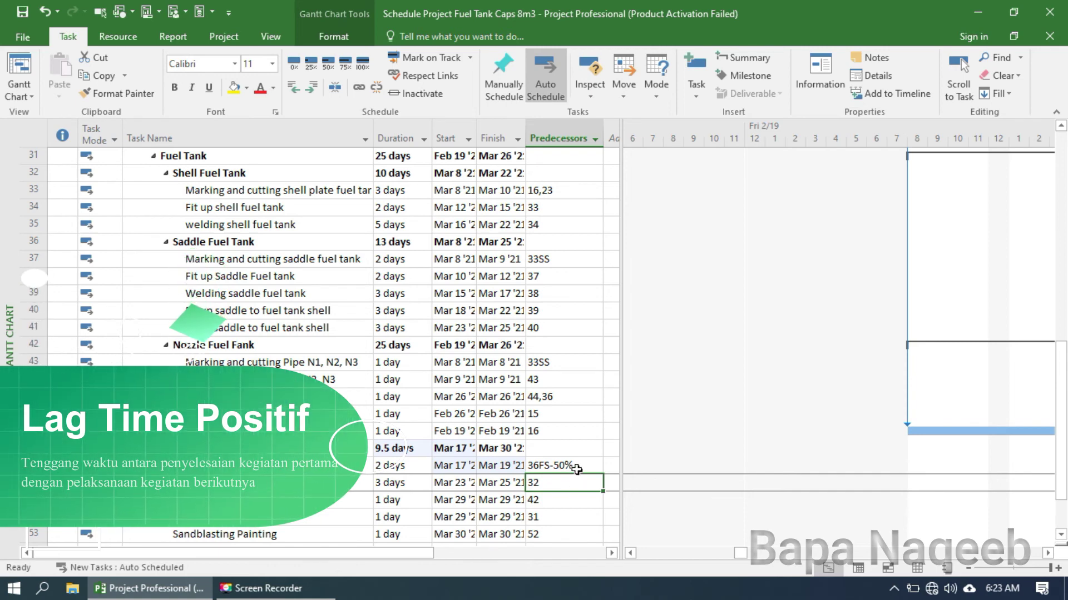
Change the lag of Visual & Dimentional to a positive one with predecessor 36FS+2 days.
key(Up)
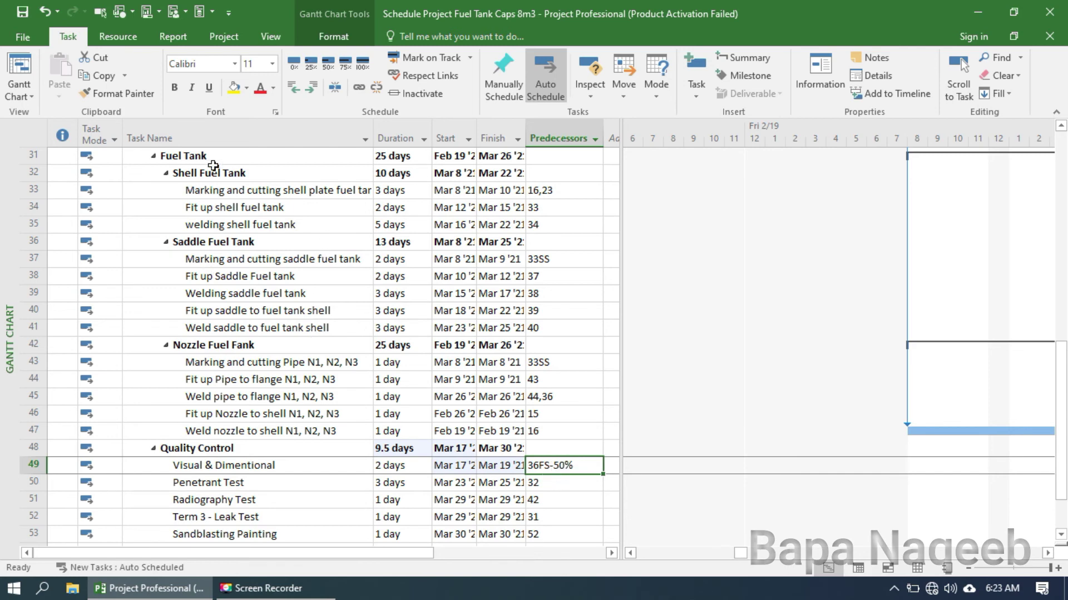
click(187, 243)
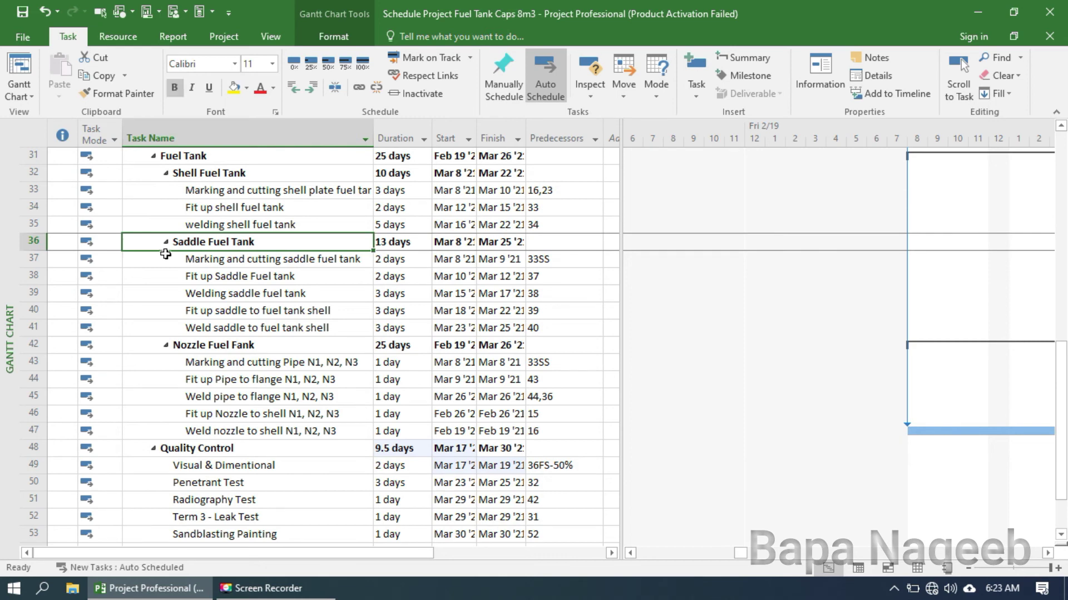
click(574, 477)
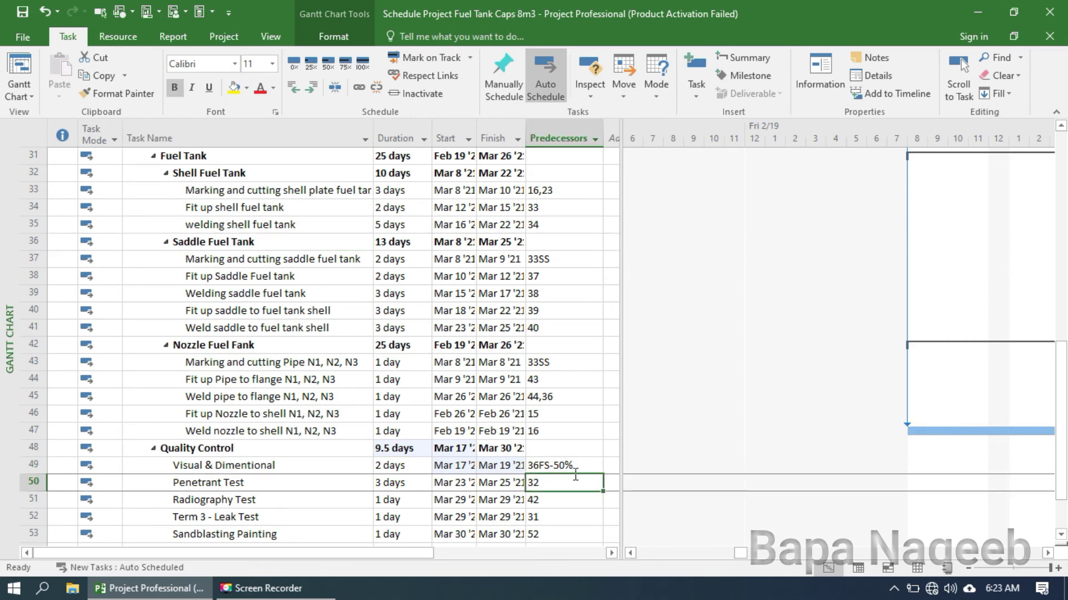
click(578, 467)
click(563, 470)
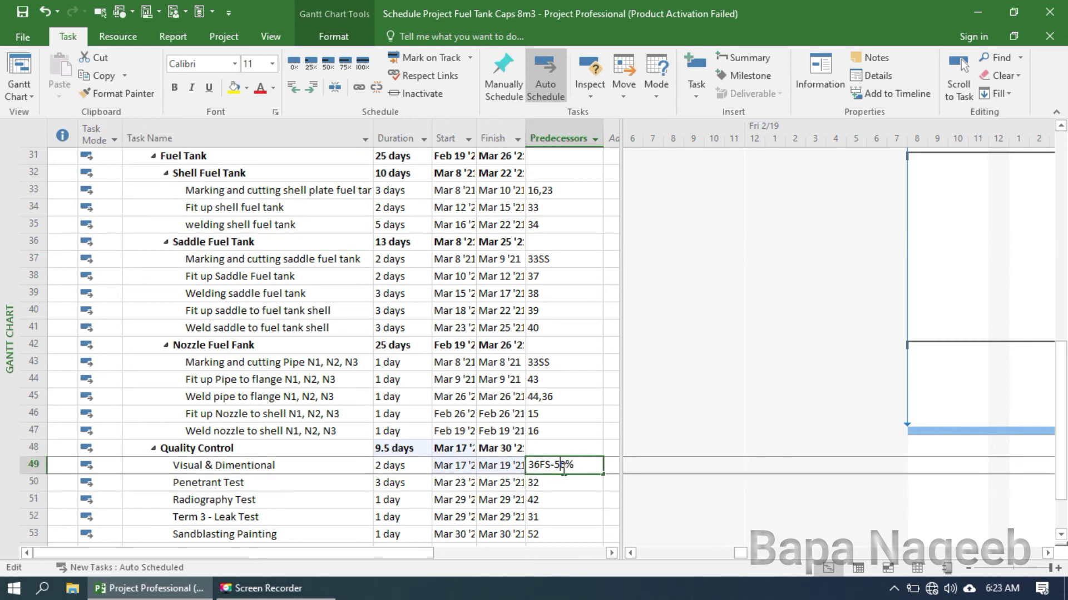
drag(552, 464, 581, 466)
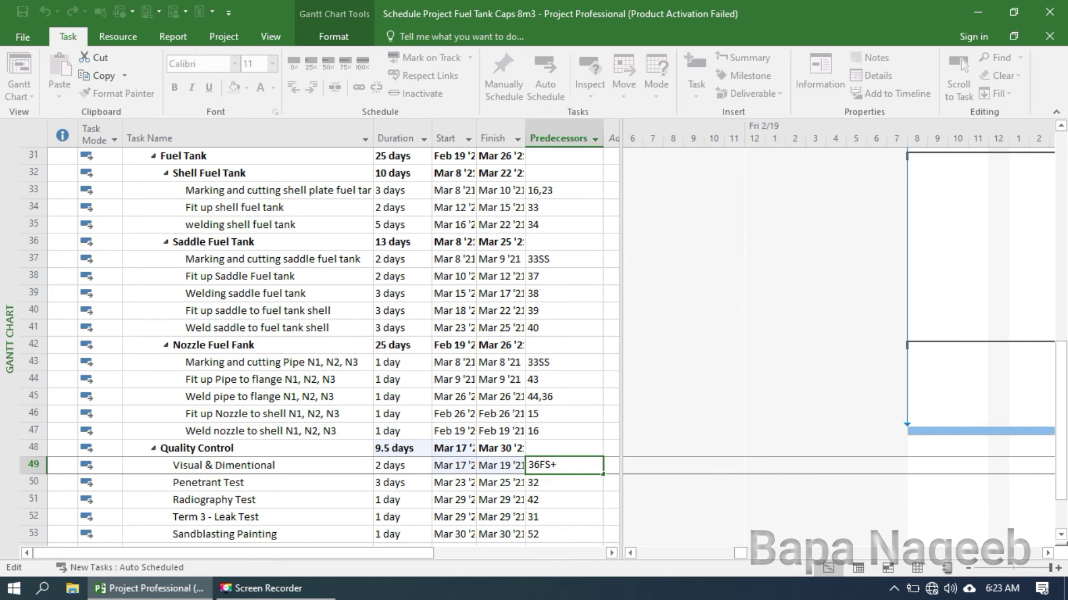
click(579, 476)
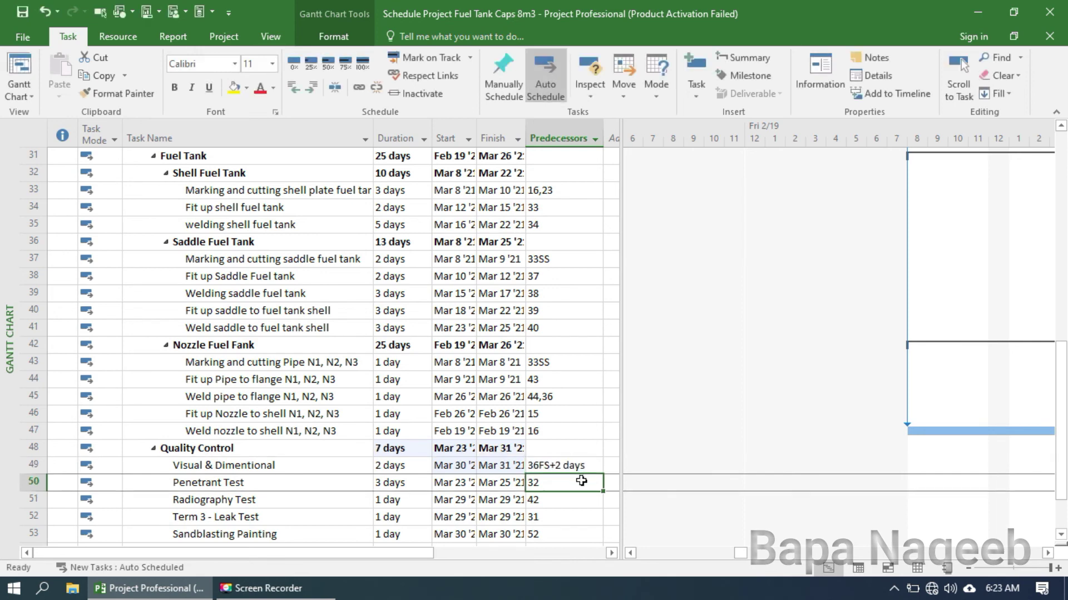
Compare the start date of Visual & Dimentional with the finish date of its predecessor Saddle Fuel Tank, using the March 2021 calendar.
click(566, 467)
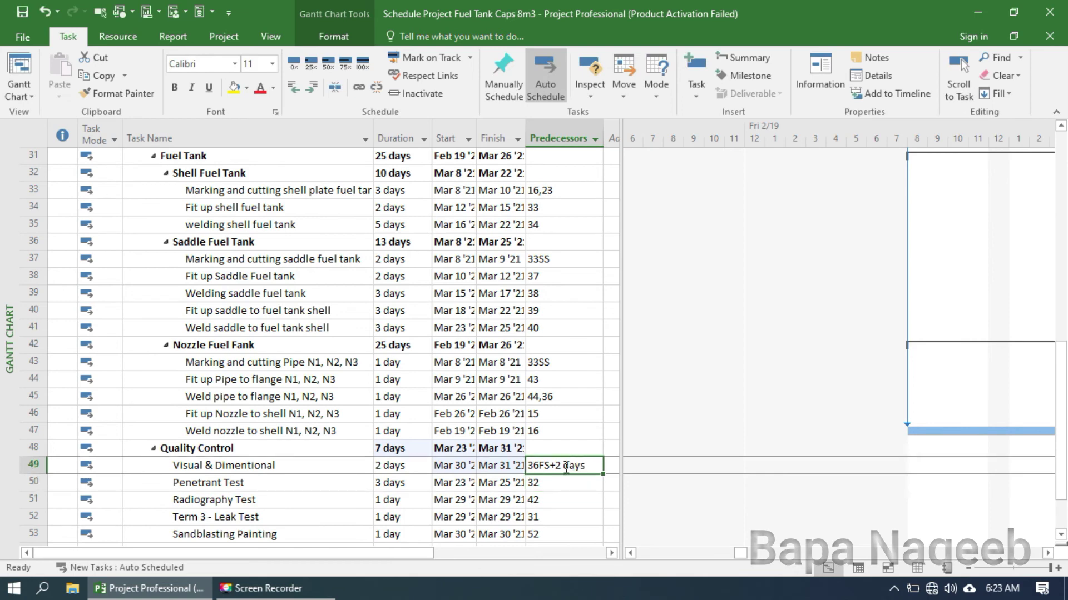
click(315, 468)
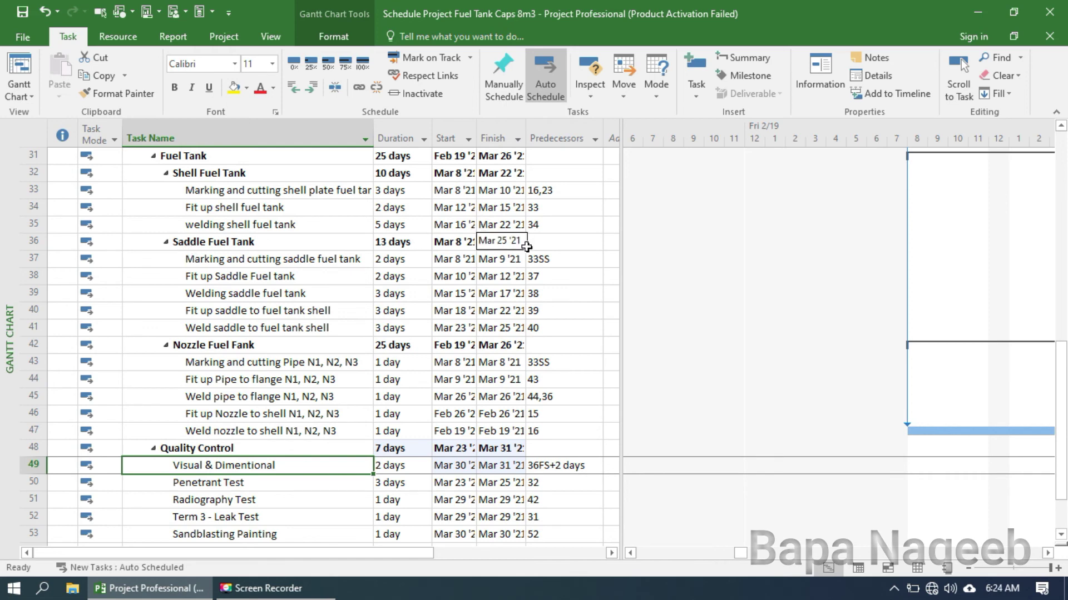
click(457, 466)
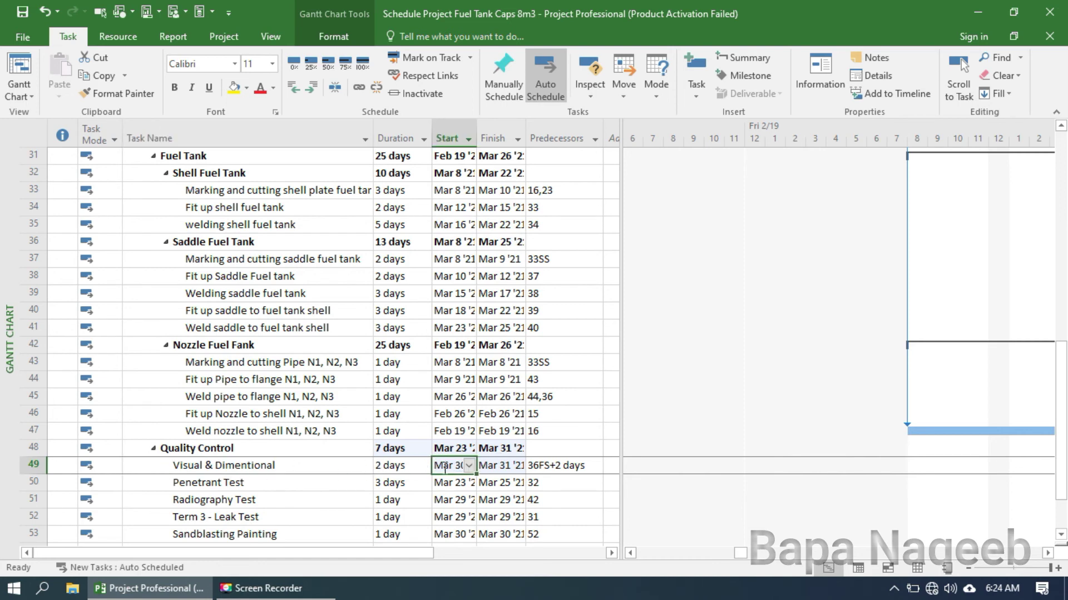
click(572, 467)
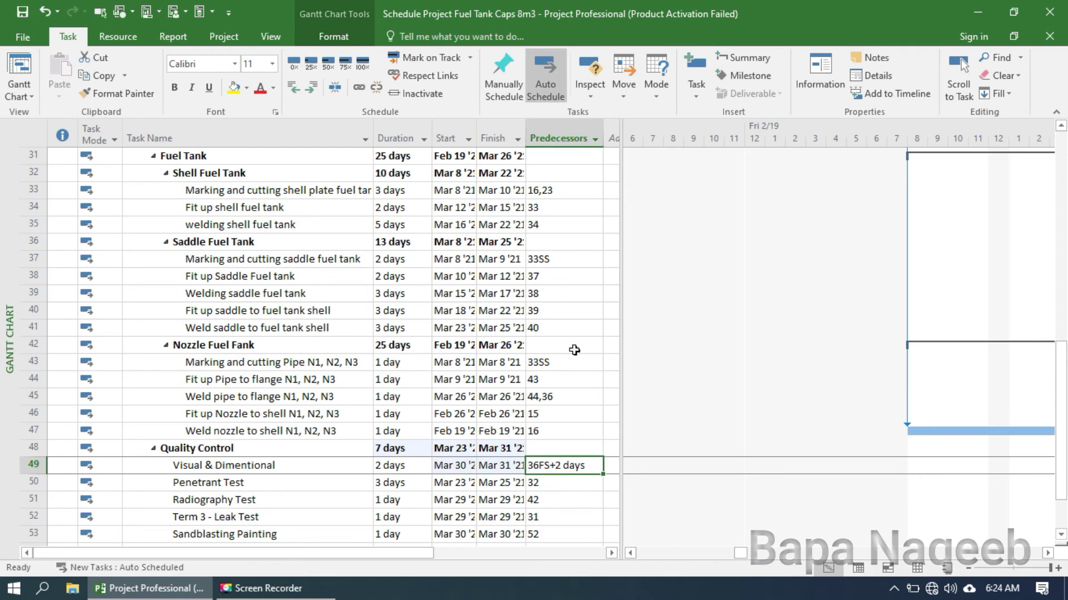
click(501, 243)
click(518, 243)
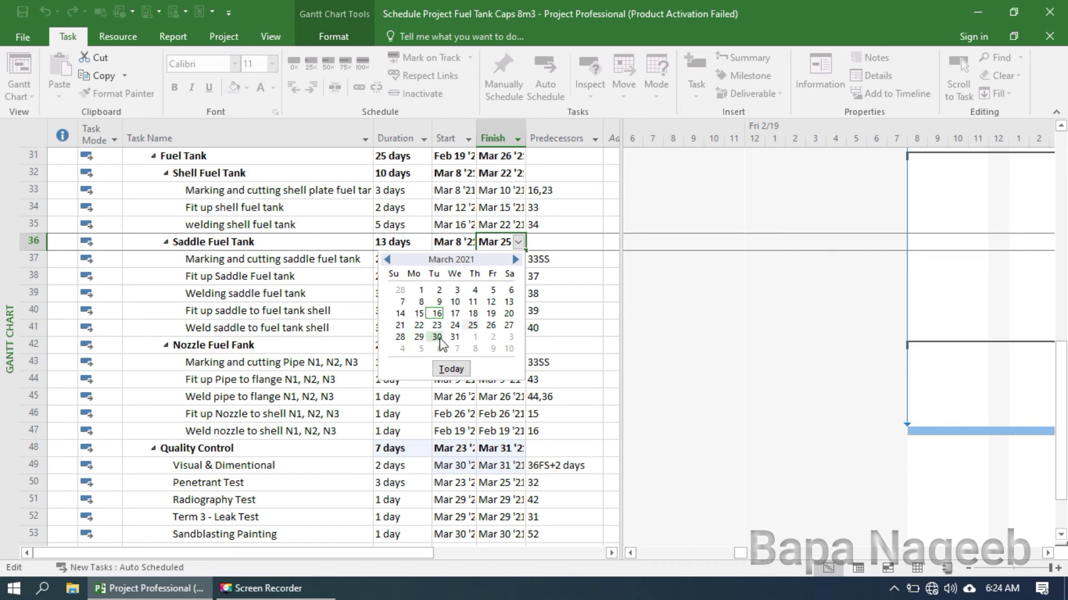
click(576, 287)
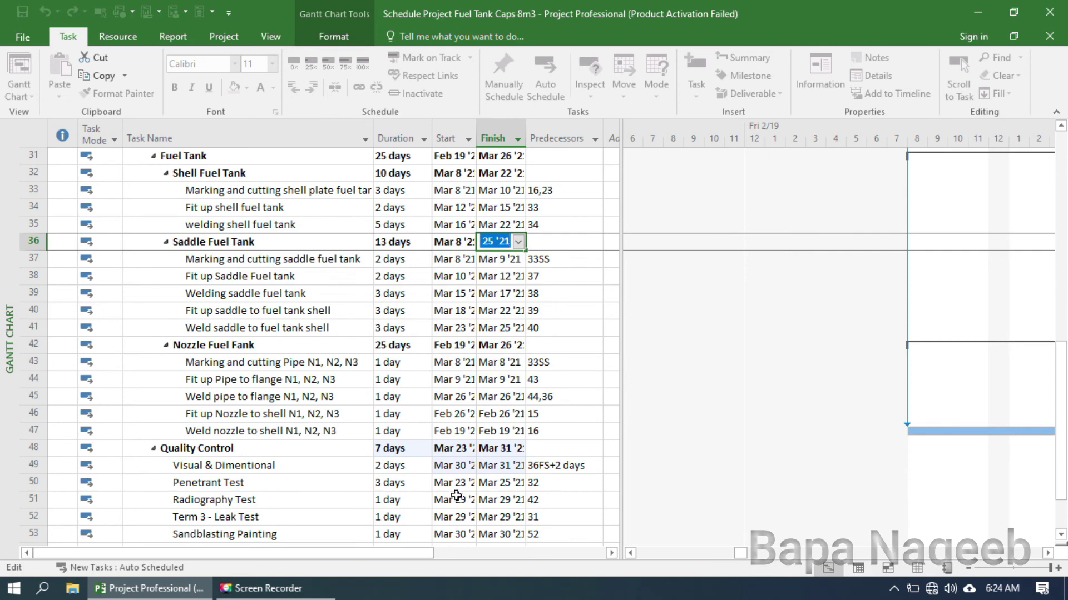
click(552, 466)
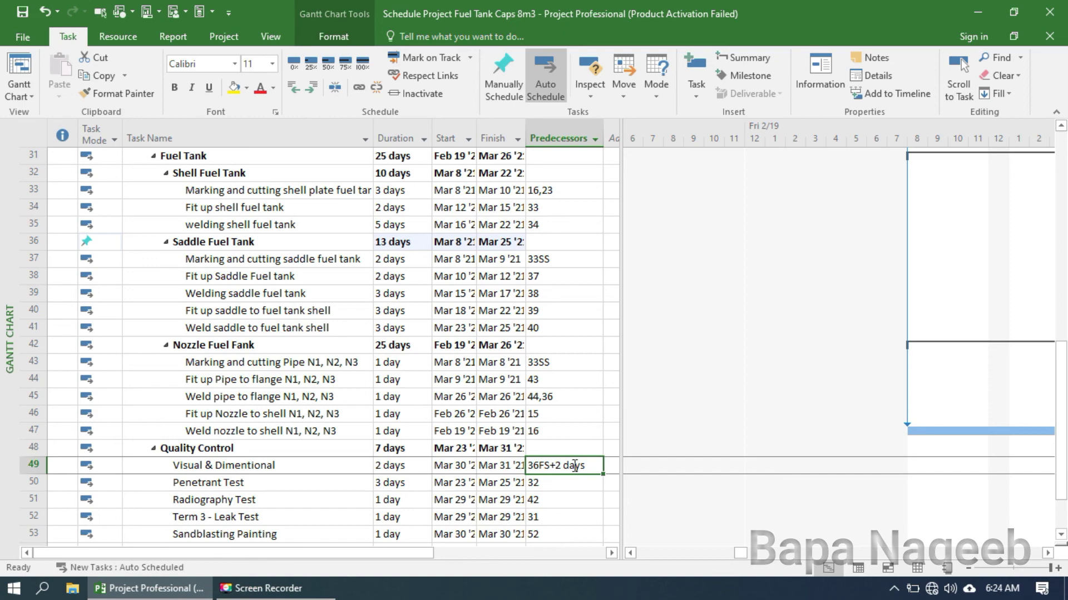
click(592, 363)
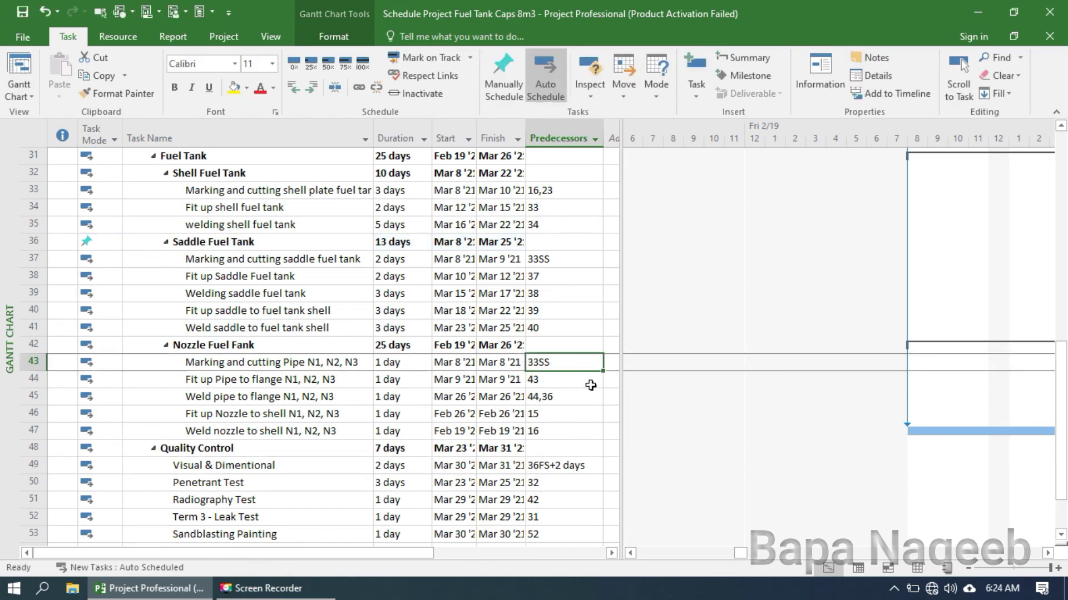
Review the Task Name, Duration, Start, Finish and Predecessors columns from the beginning of the task list.
scroll(588, 384, up, 6)
scroll(588, 390, up, 4)
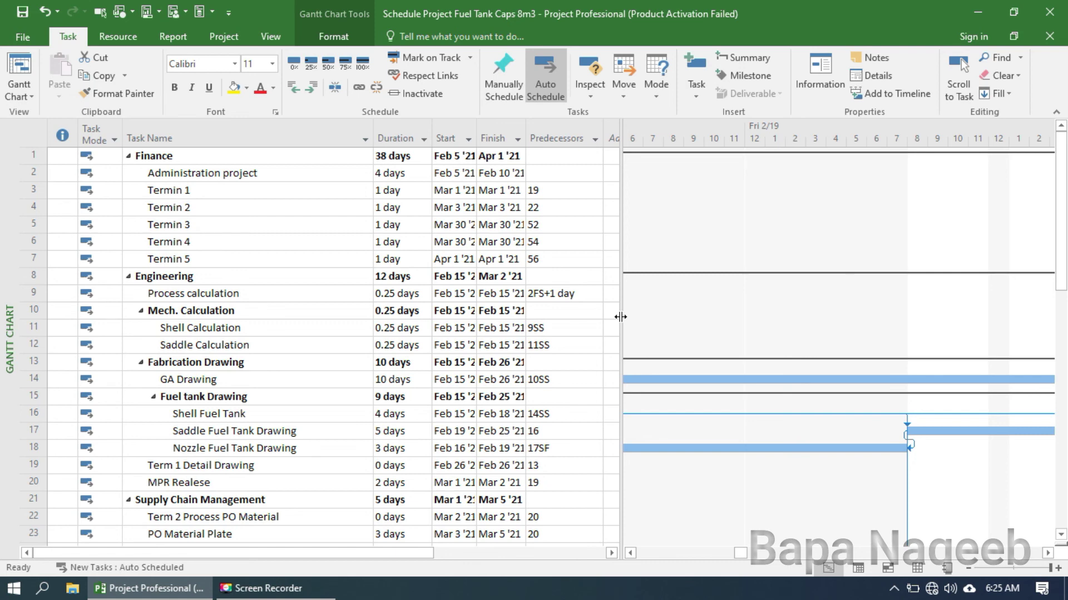
drag(620, 317, 613, 317)
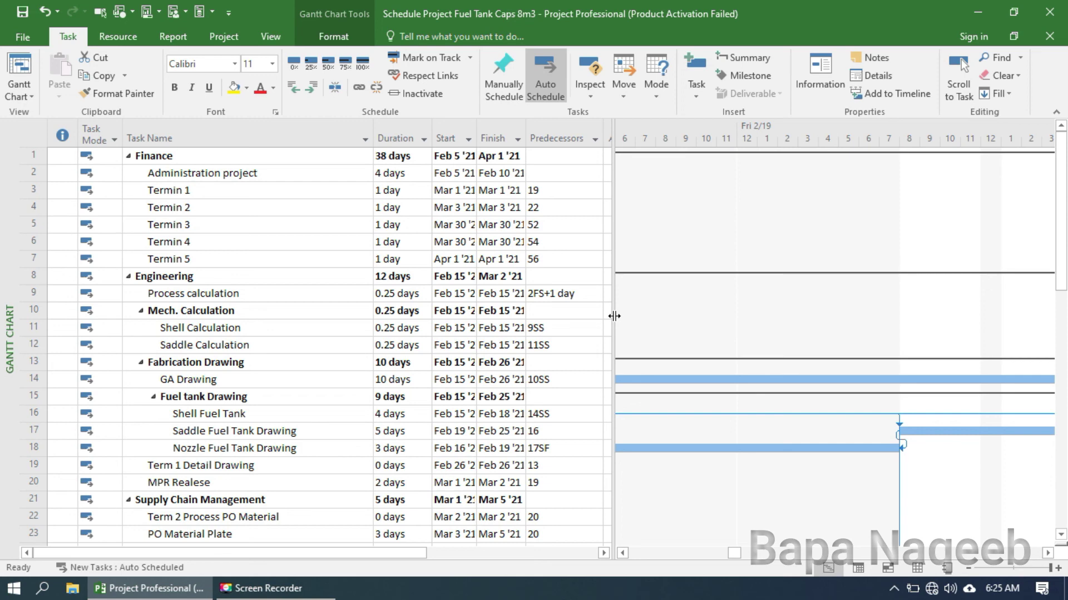
click(179, 133)
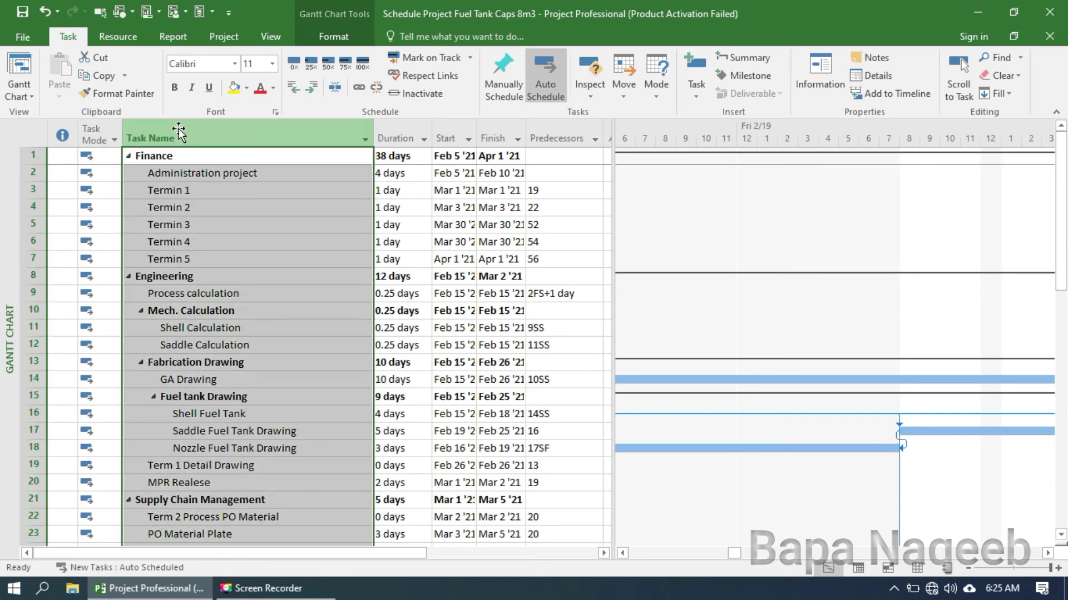
click(405, 134)
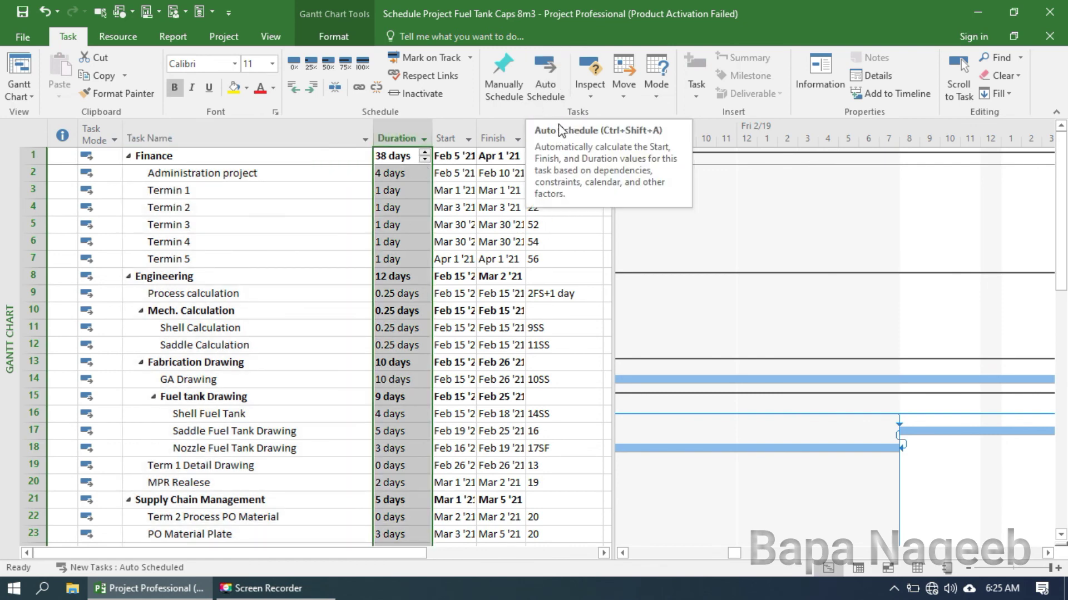
click(572, 396)
click(556, 136)
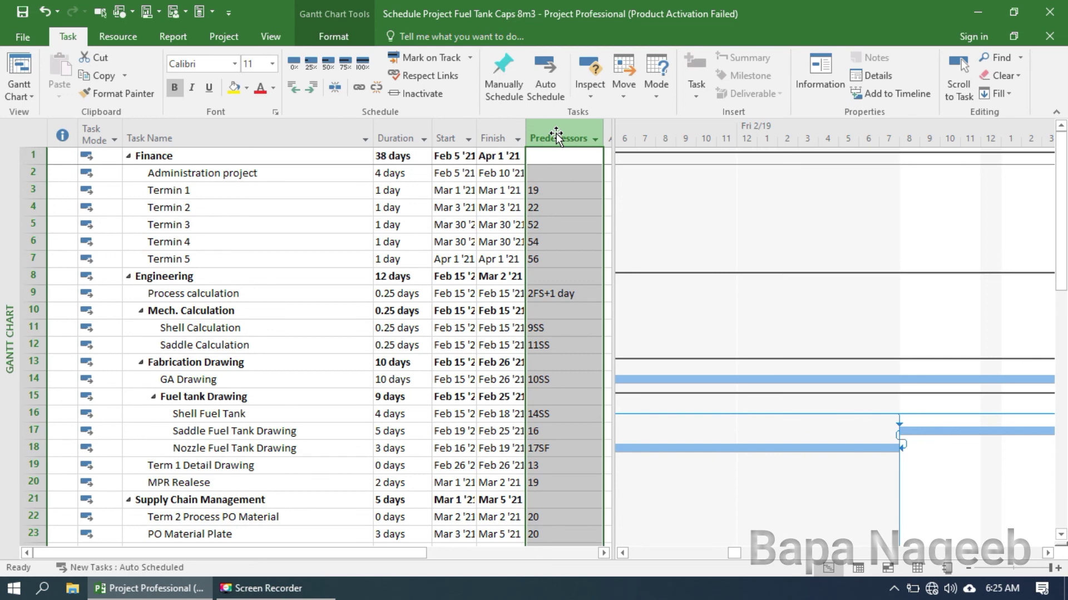
click(501, 134)
shift+click(471, 132)
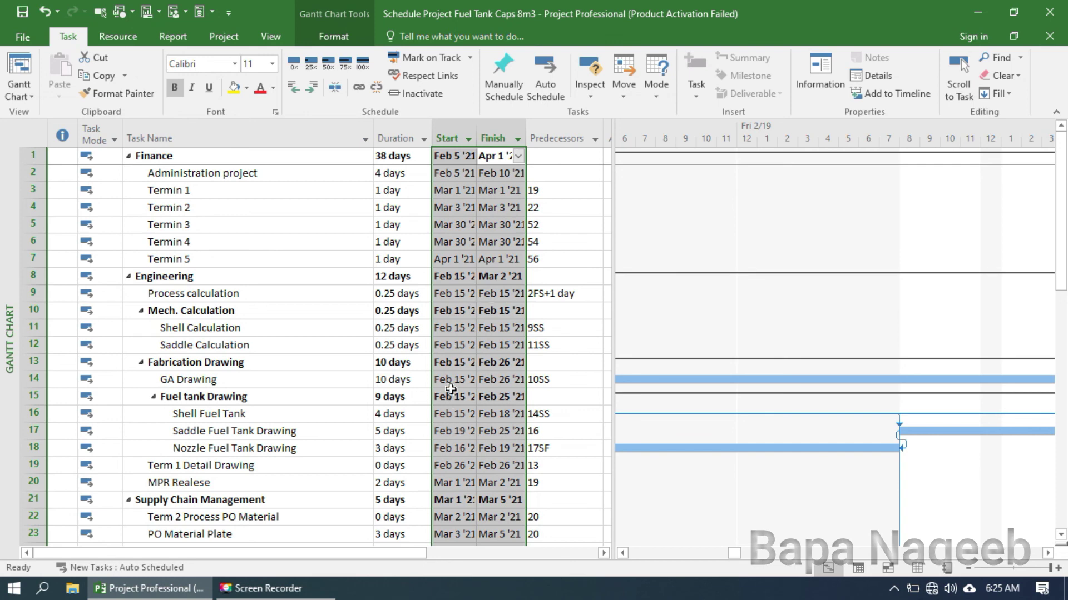
click(563, 229)
click(571, 139)
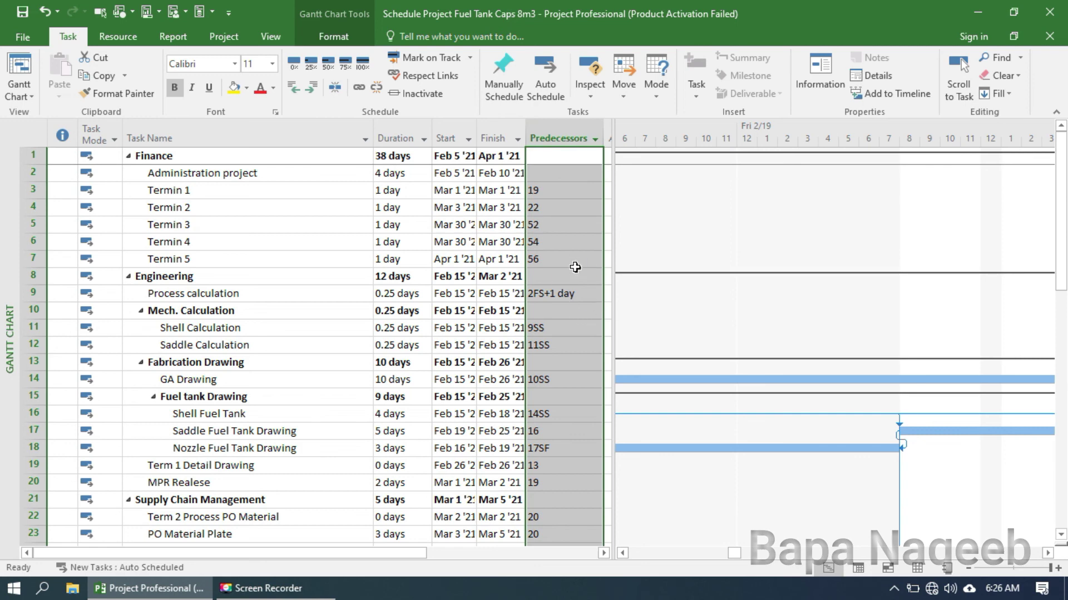
View the project's Resource Sheet, then return to the Gantt Chart view.
click(271, 38)
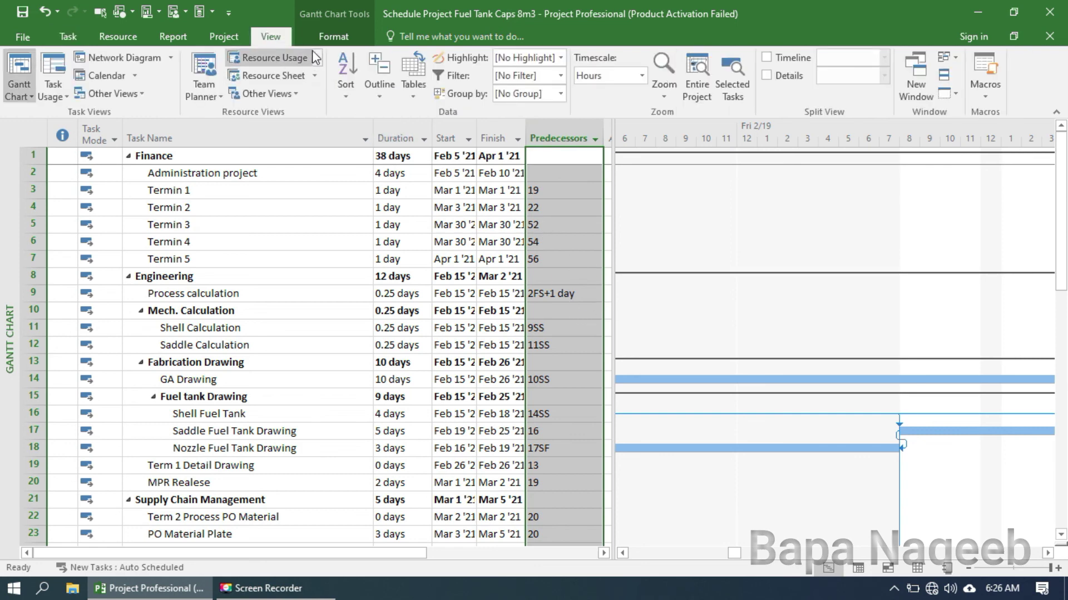
click(272, 77)
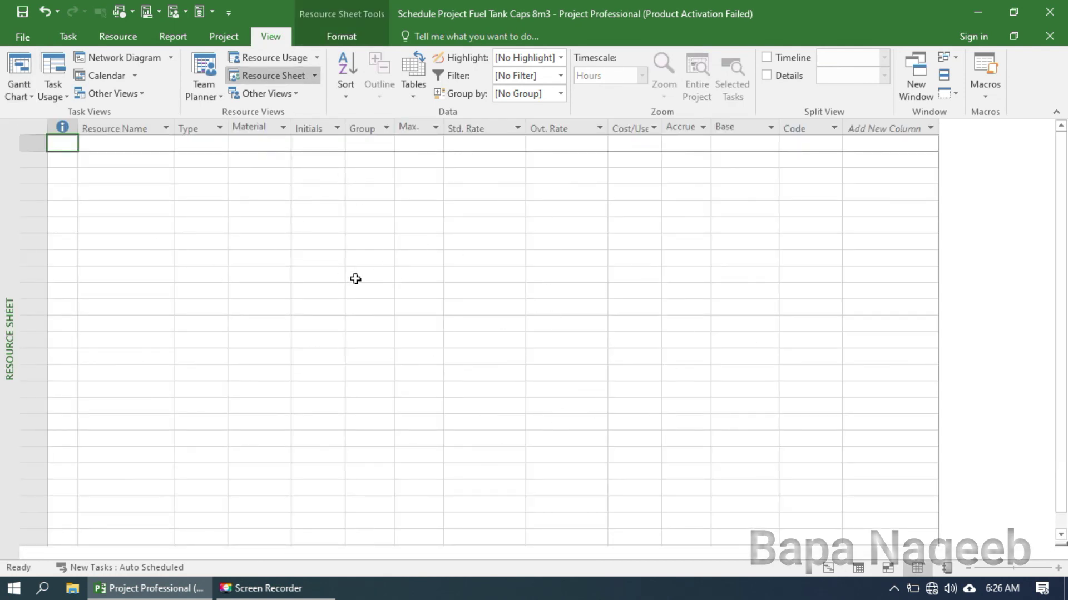
click(67, 37)
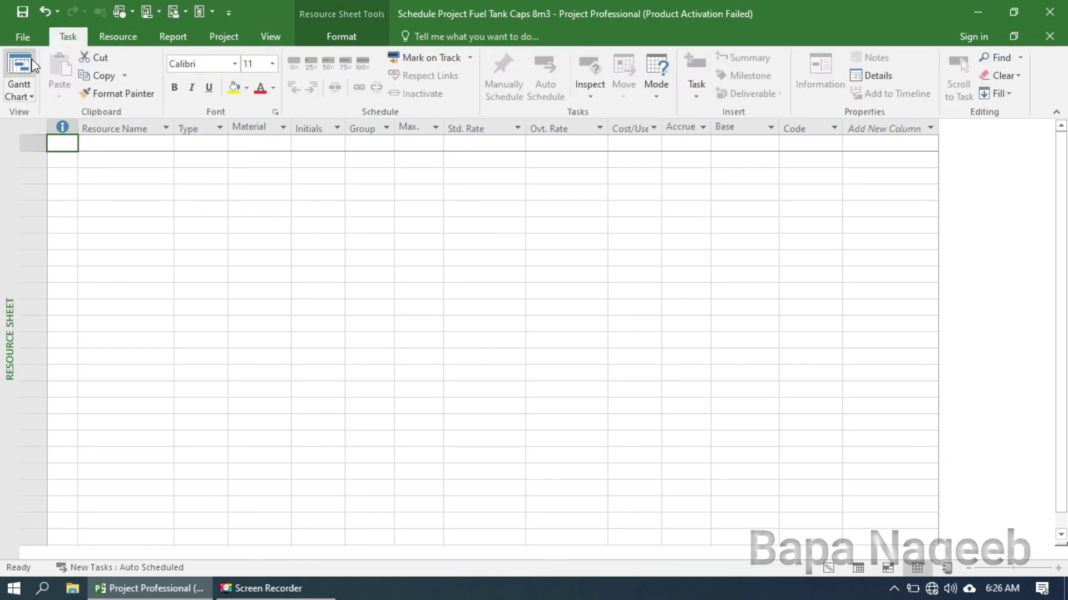
click(19, 75)
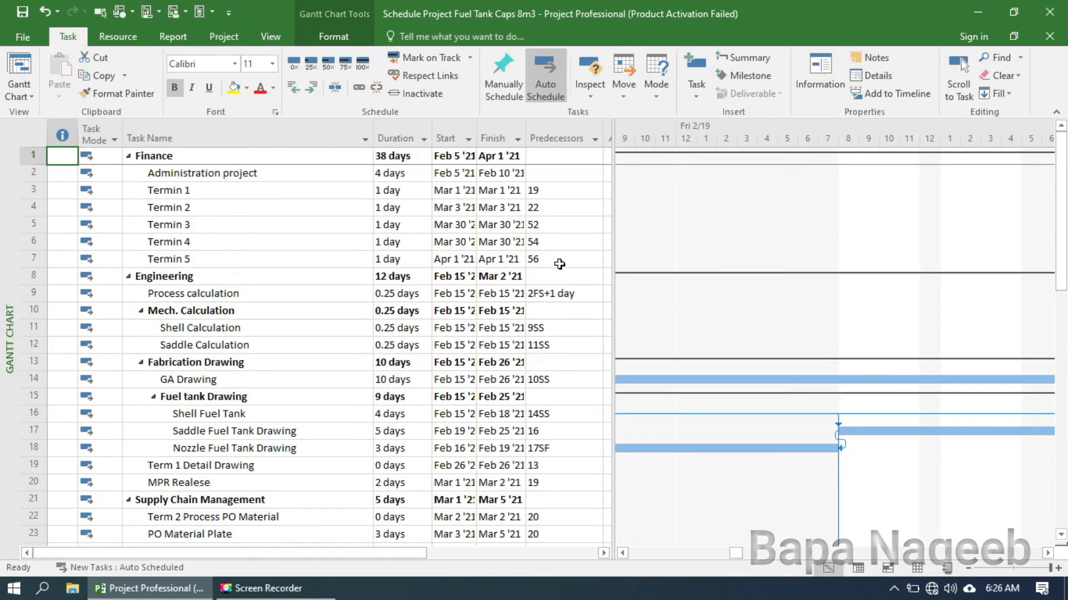
Fit the widths of the Start and Finish columns to their dates and end the visible table at the Finish column.
drag(614, 248, 548, 257)
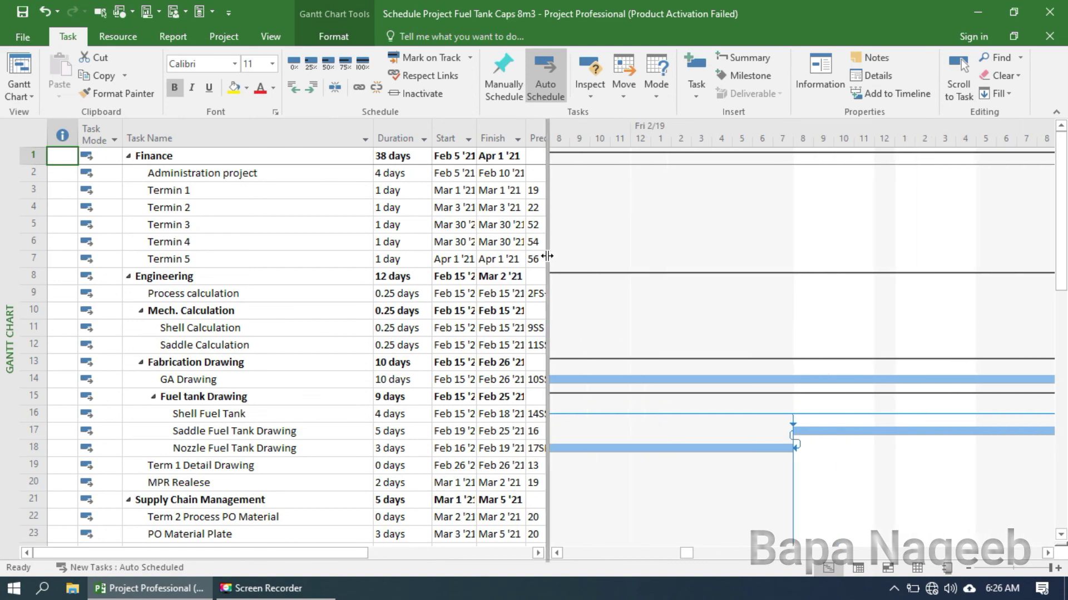
scroll(388, 364, down, 5)
scroll(388, 364, down, 10)
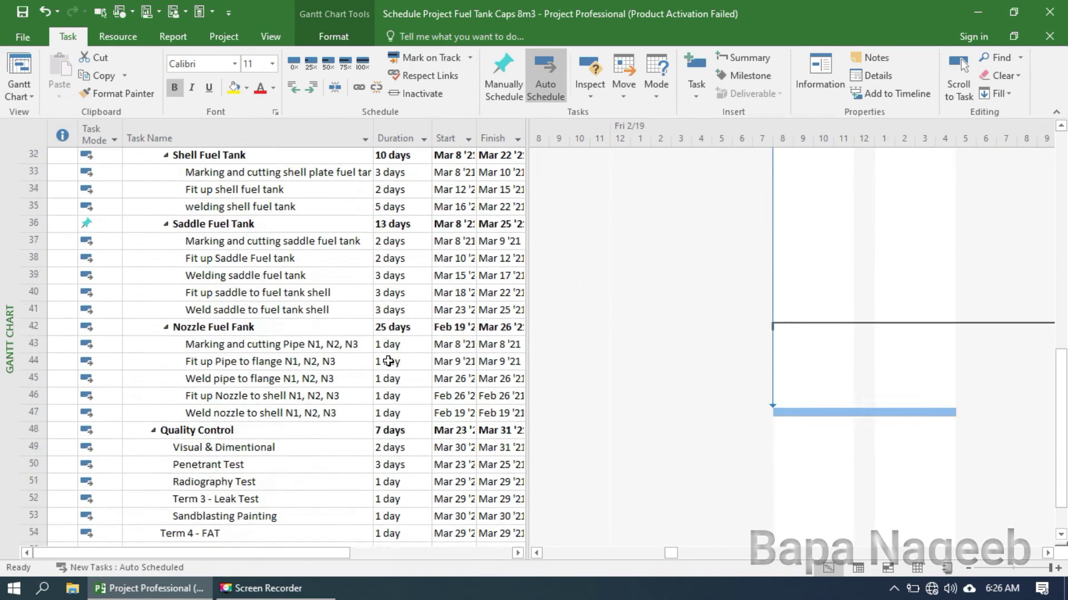
scroll(389, 360, up, 16)
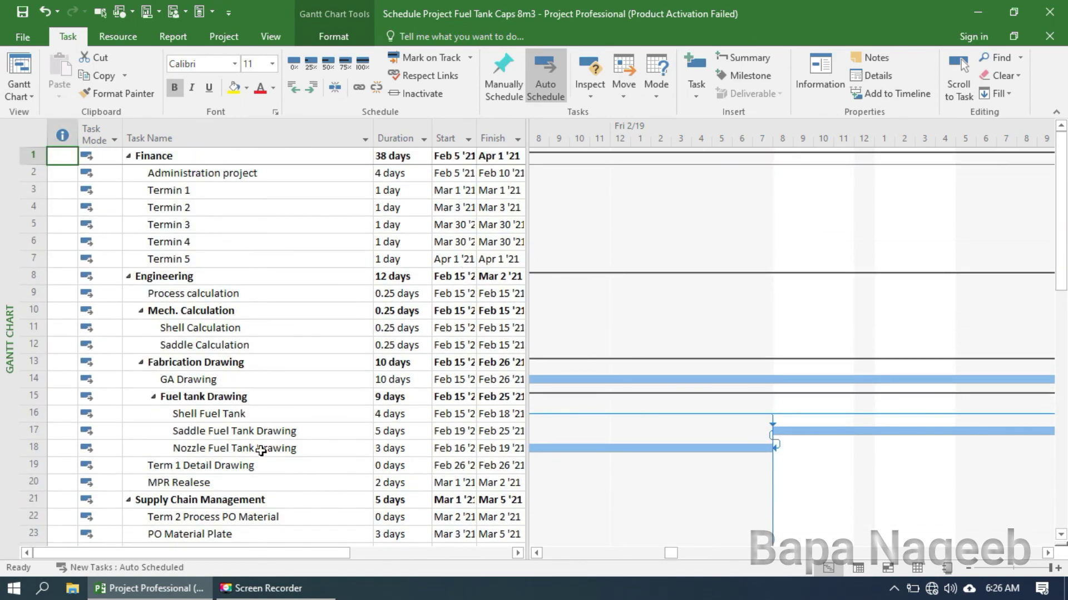
scroll(267, 439, down, 12)
scroll(303, 419, up, 11)
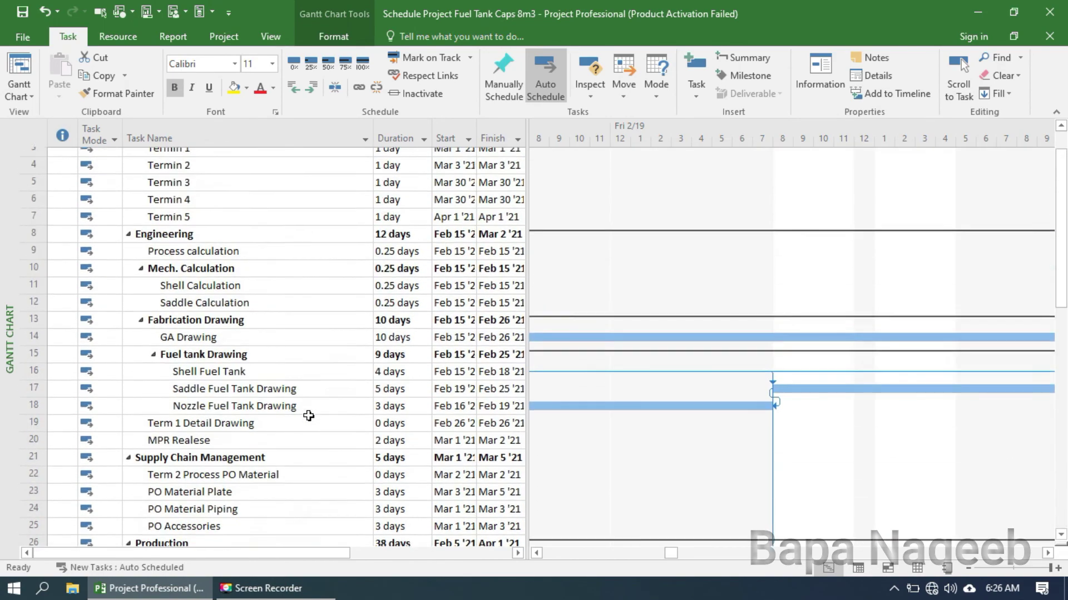
scroll(323, 406, up, 1)
double_click(476, 137)
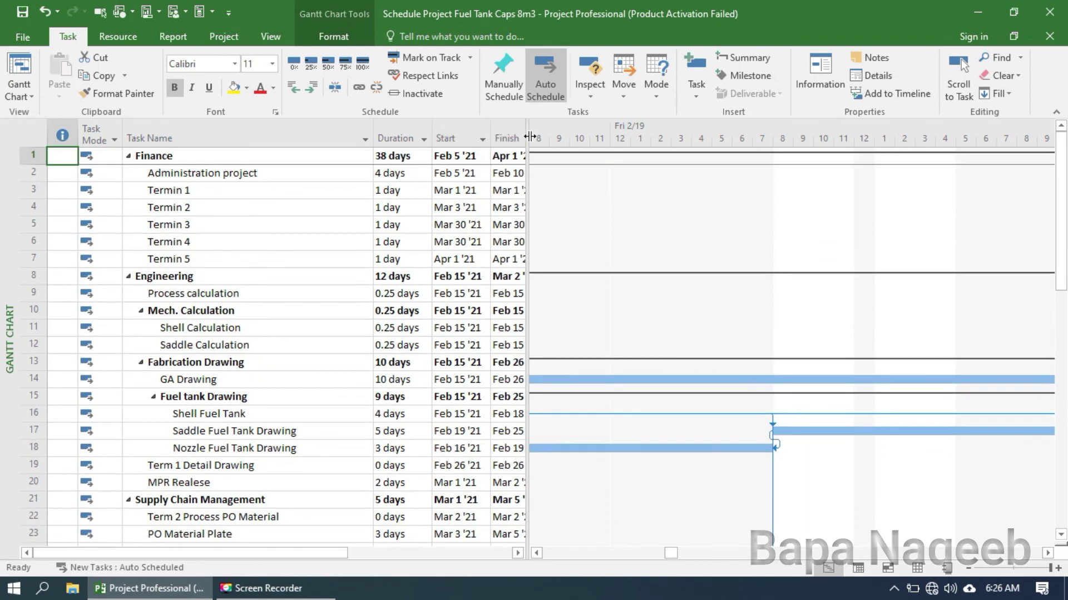
drag(529, 137, 563, 137)
double_click(524, 136)
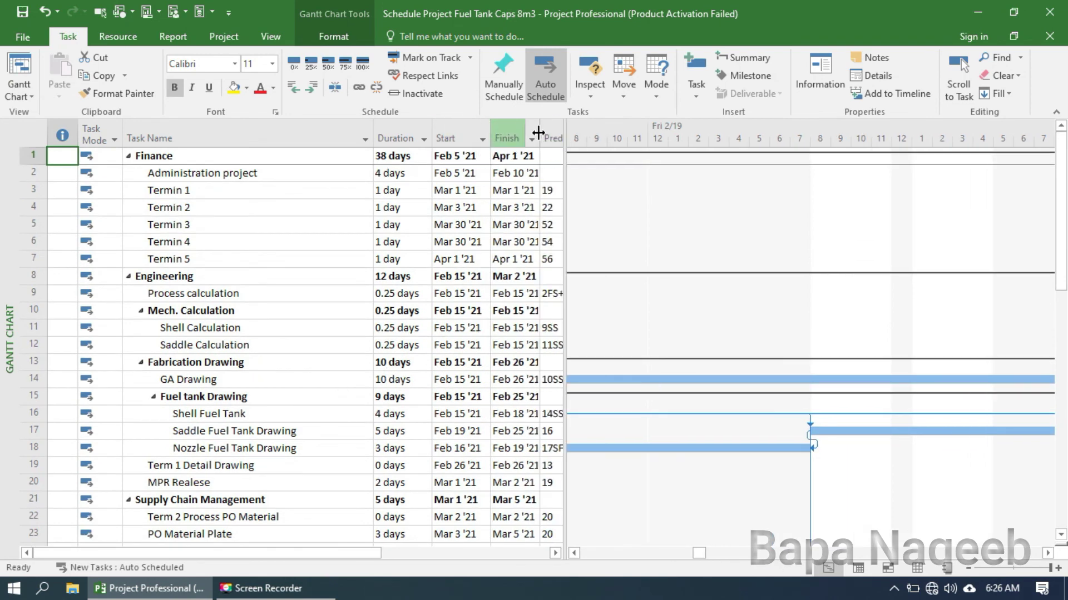
double_click(538, 133)
drag(564, 145, 549, 155)
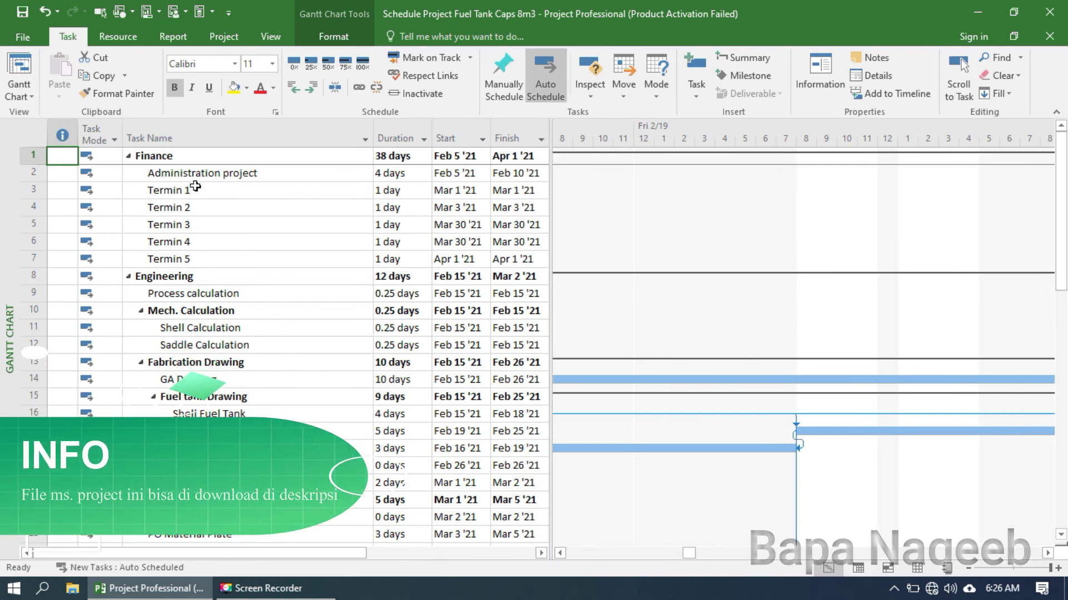
Show outline numbers in front of all task names.
click(149, 176)
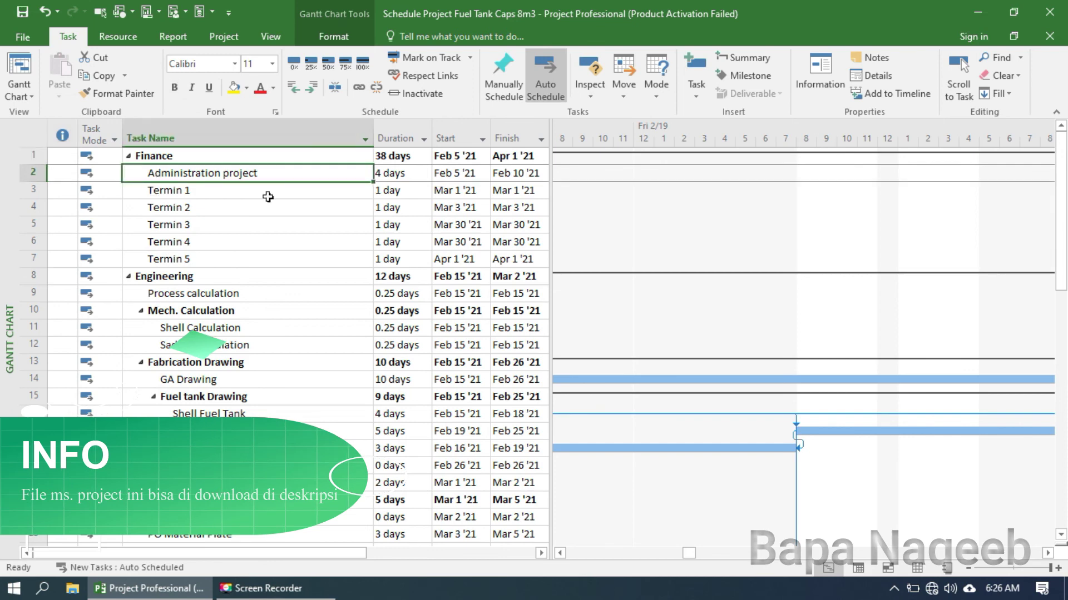
click(337, 38)
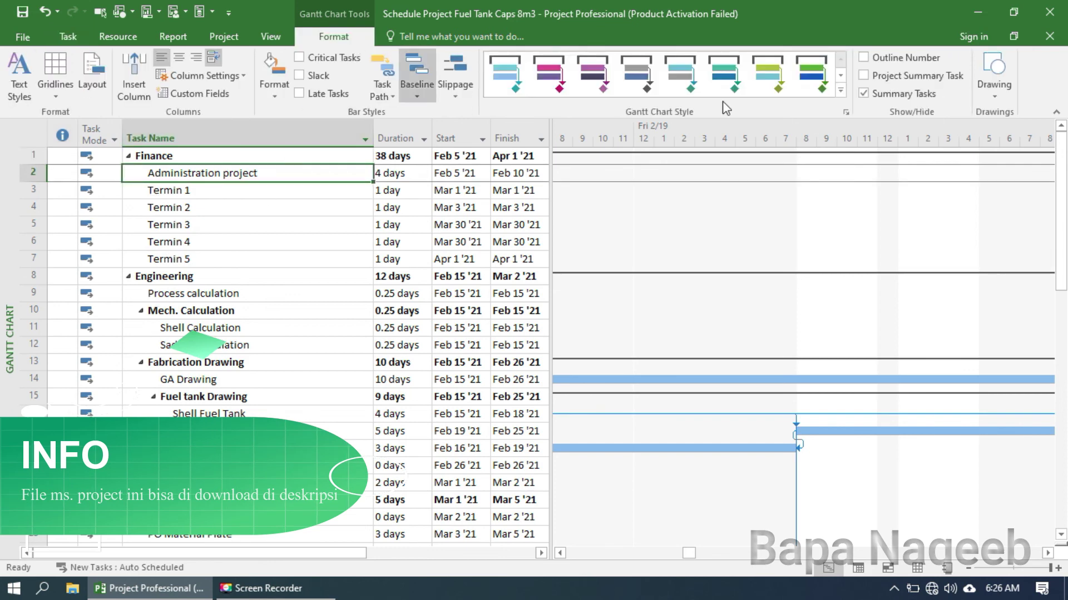
click(886, 58)
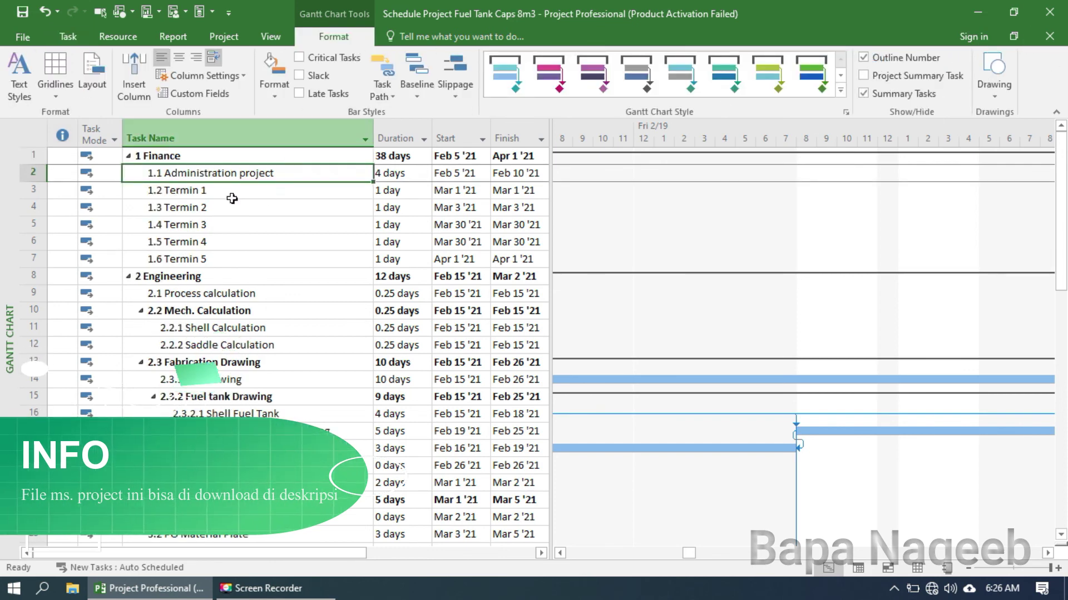
Show the project summary task above all numbered tasks in the Gantt Chart table.
scroll(195, 395, down, 15)
scroll(222, 382, up, 15)
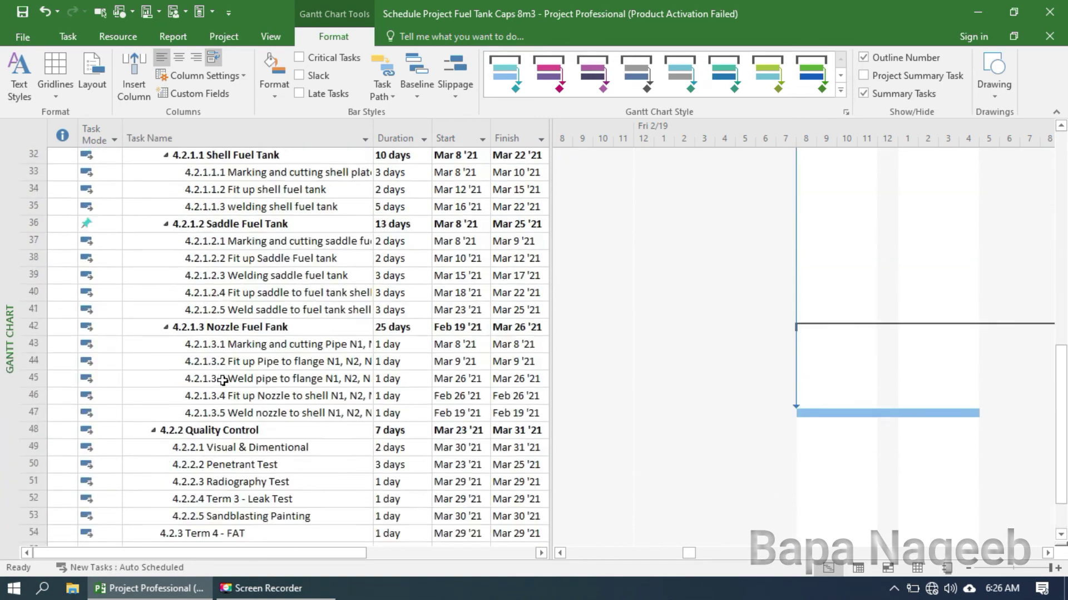
click(215, 253)
click(229, 169)
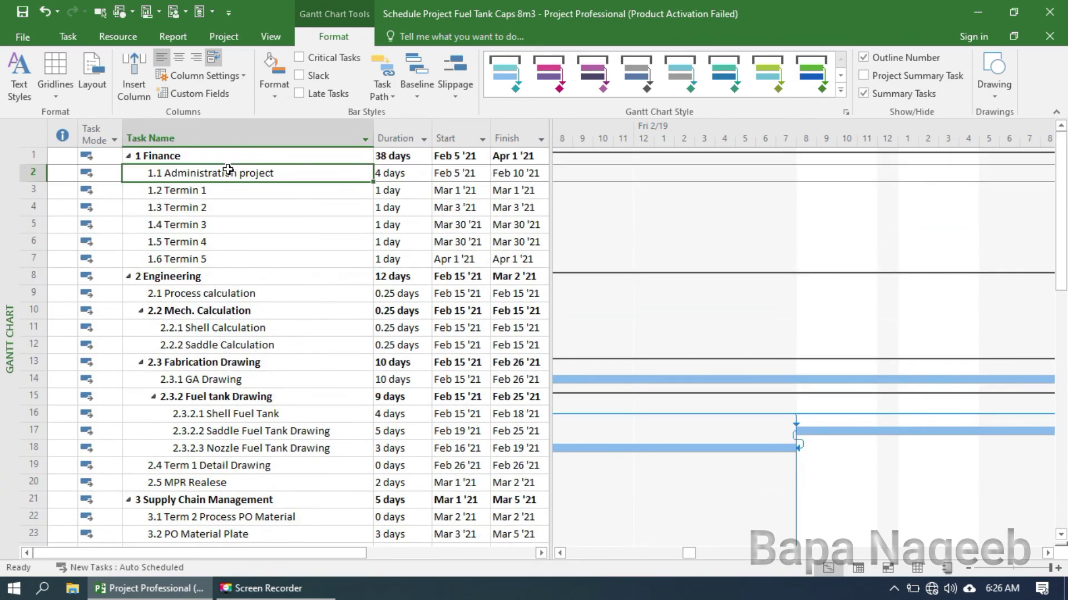
click(227, 206)
click(863, 76)
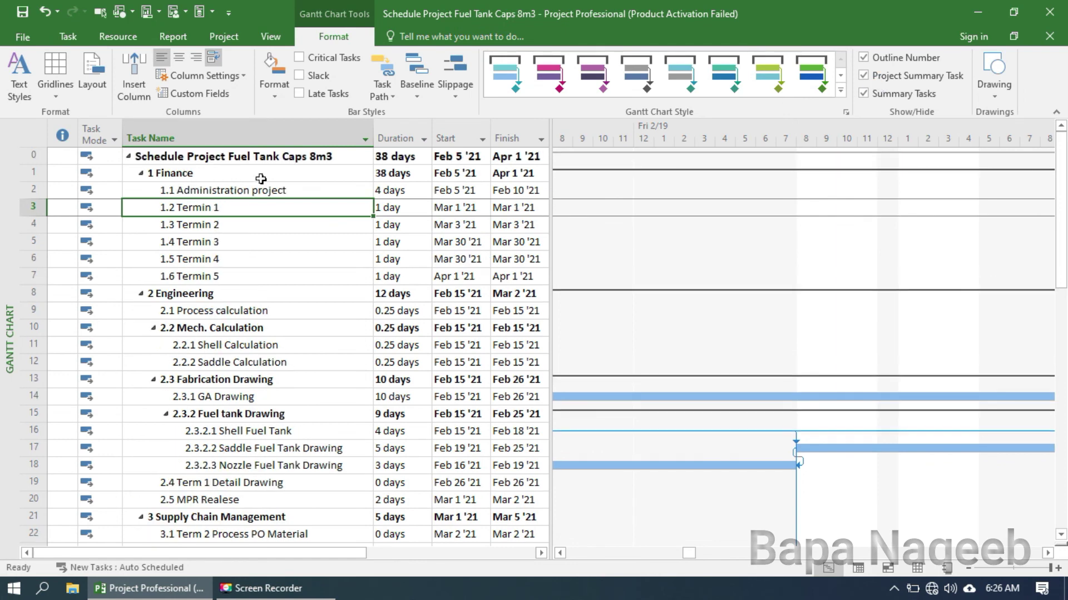
Examine the outline-numbered task hierarchy under the project summary task, from the Finance tasks down to Production.
click(192, 289)
click(214, 225)
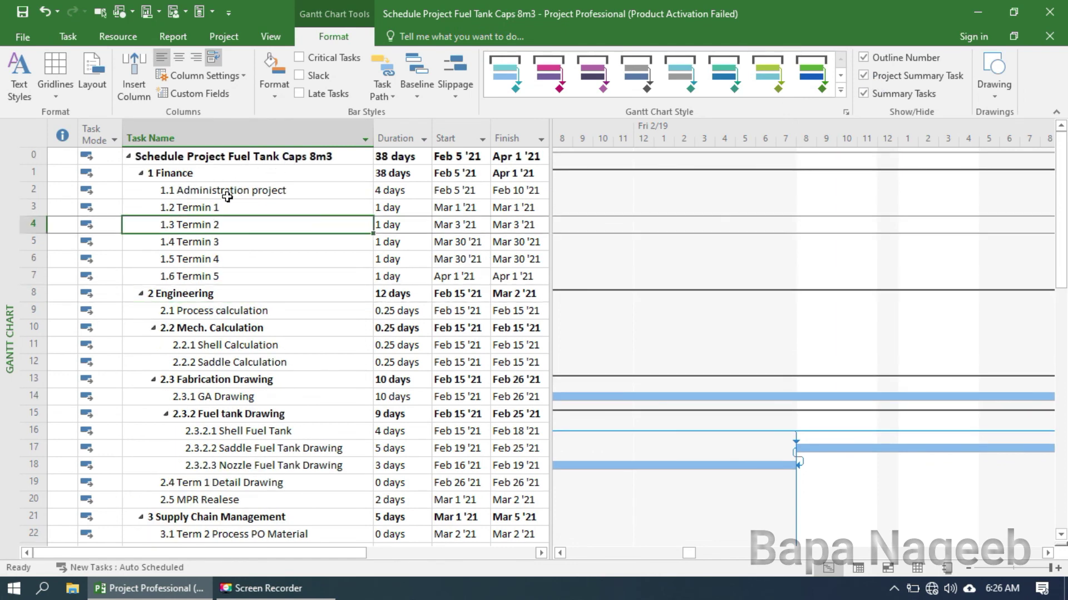
click(228, 190)
click(216, 239)
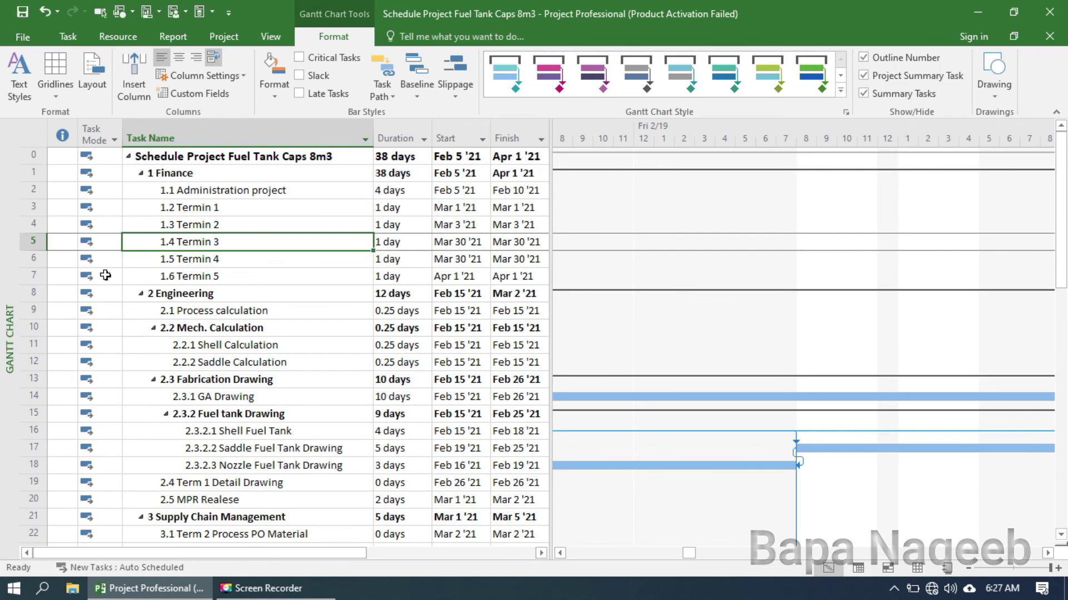
click(225, 206)
click(219, 262)
scroll(234, 293, down, 8)
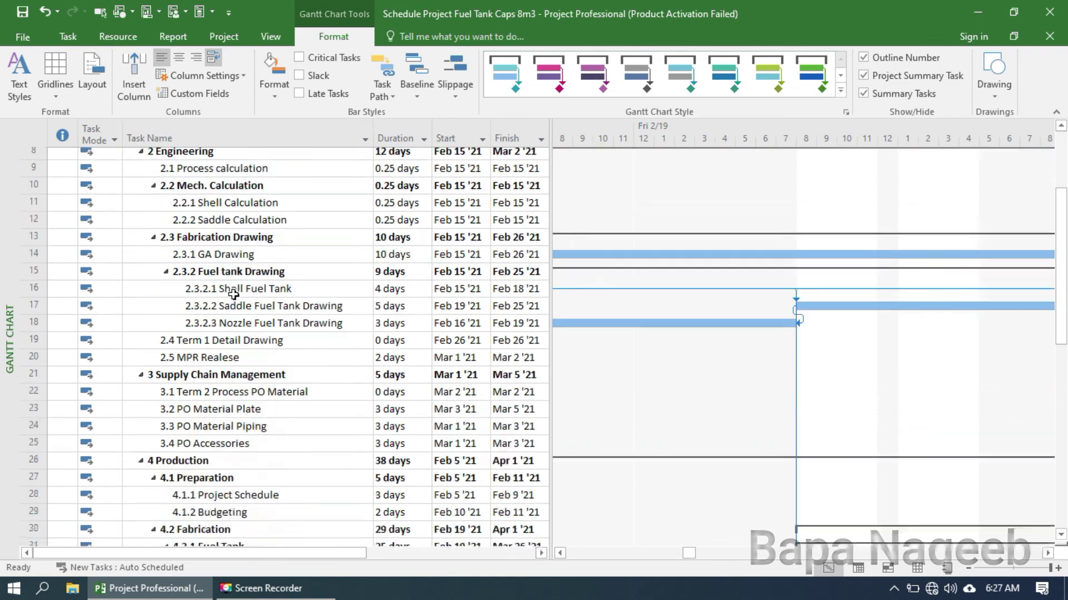
scroll(235, 293, up, 8)
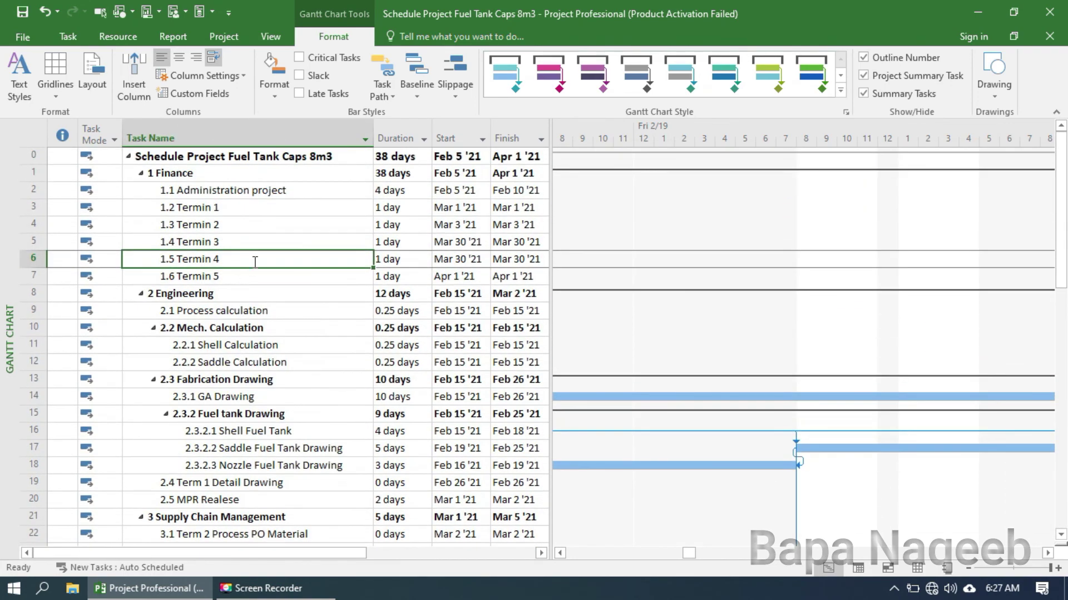